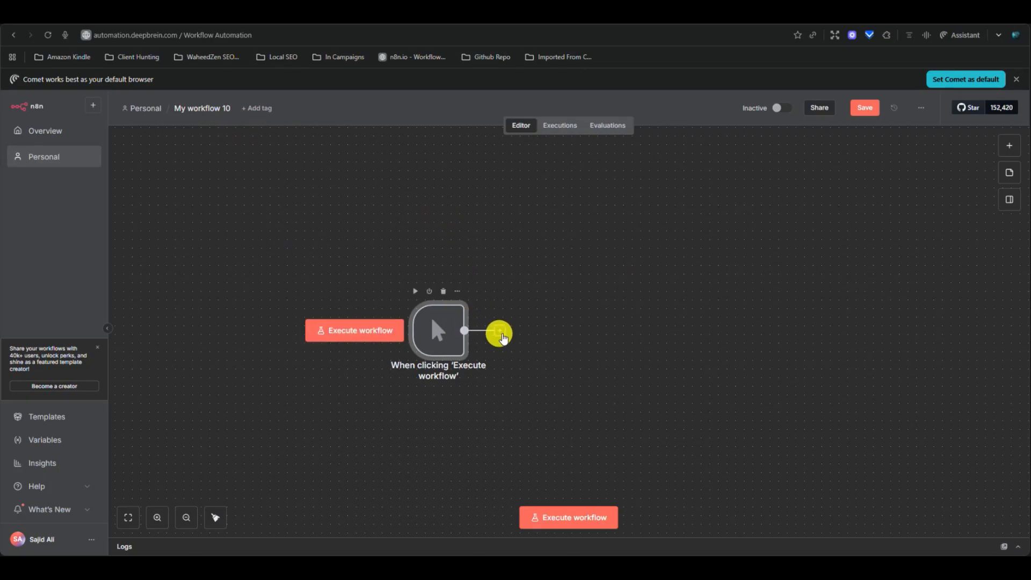
Add a Facebook Graph API node after the manual trigger in the workflow
left_click(500, 334)
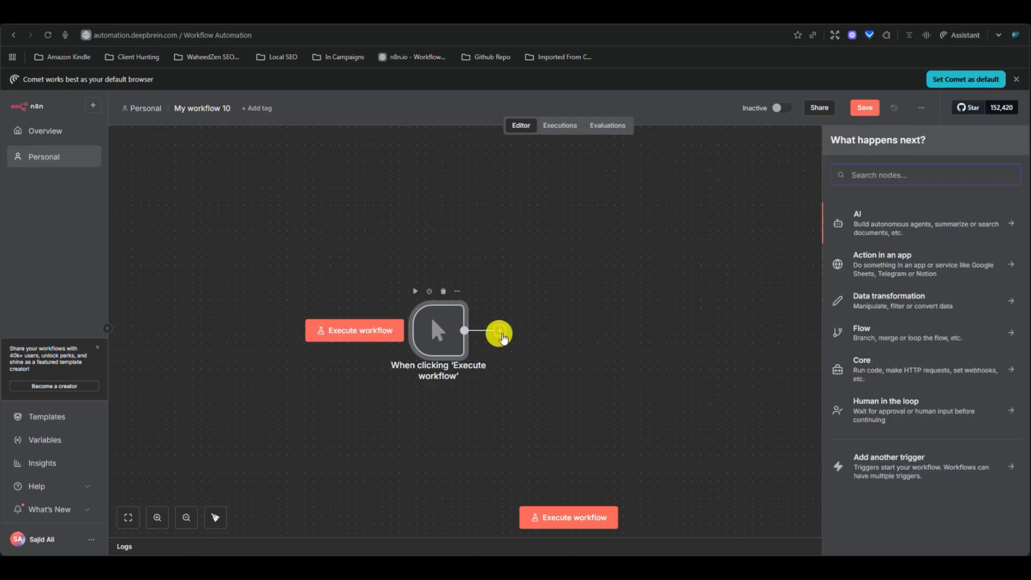
type("faceb")
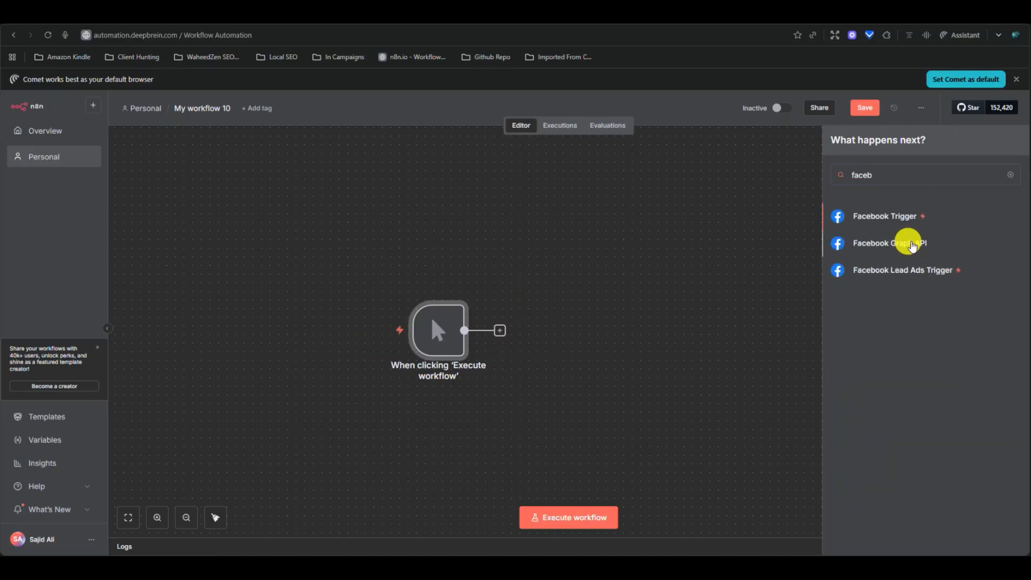
left_click(895, 242)
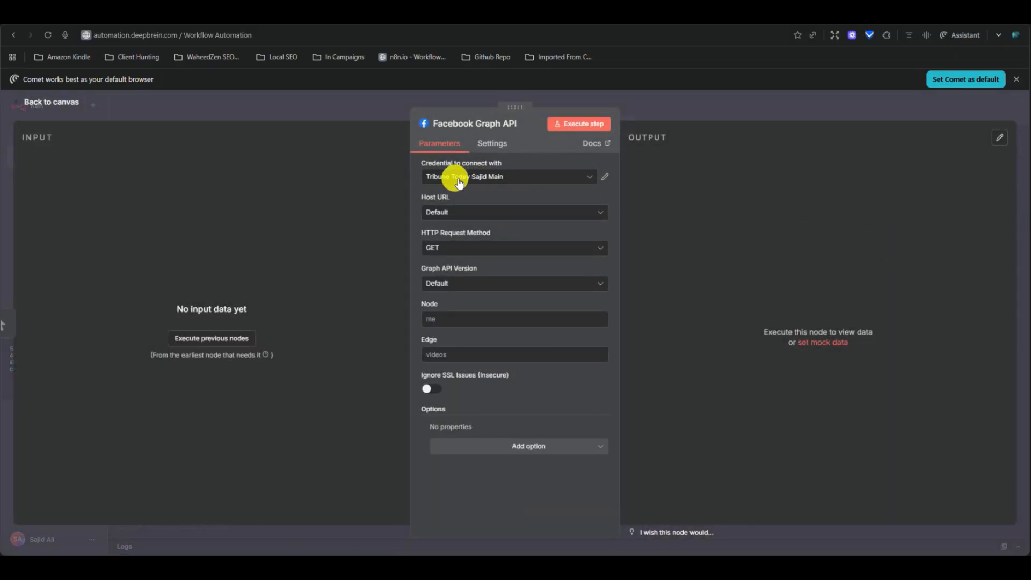
Start a new credential for the Facebook Graph API node and open its setup documentation
left_click(585, 176)
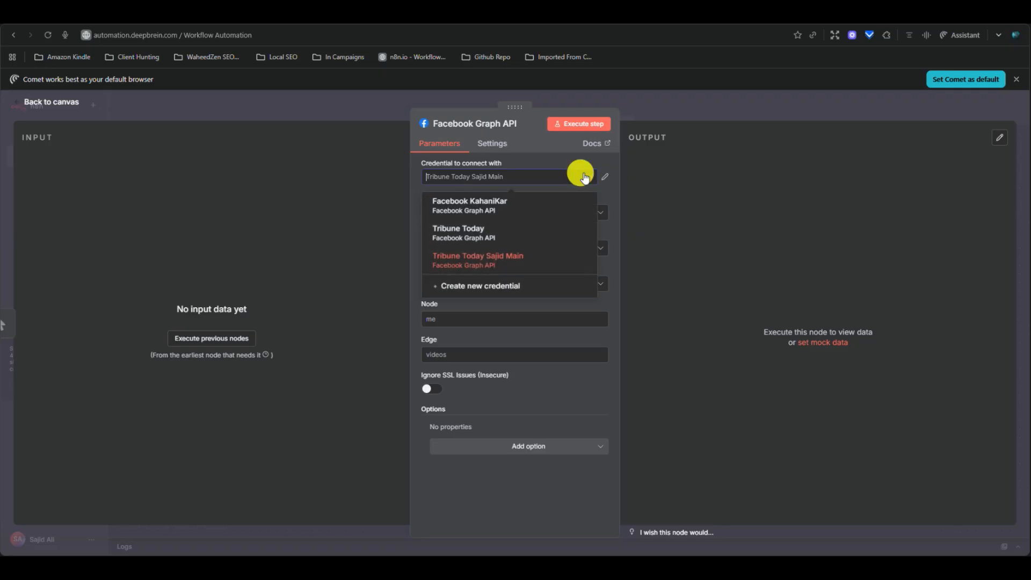
left_click(473, 288)
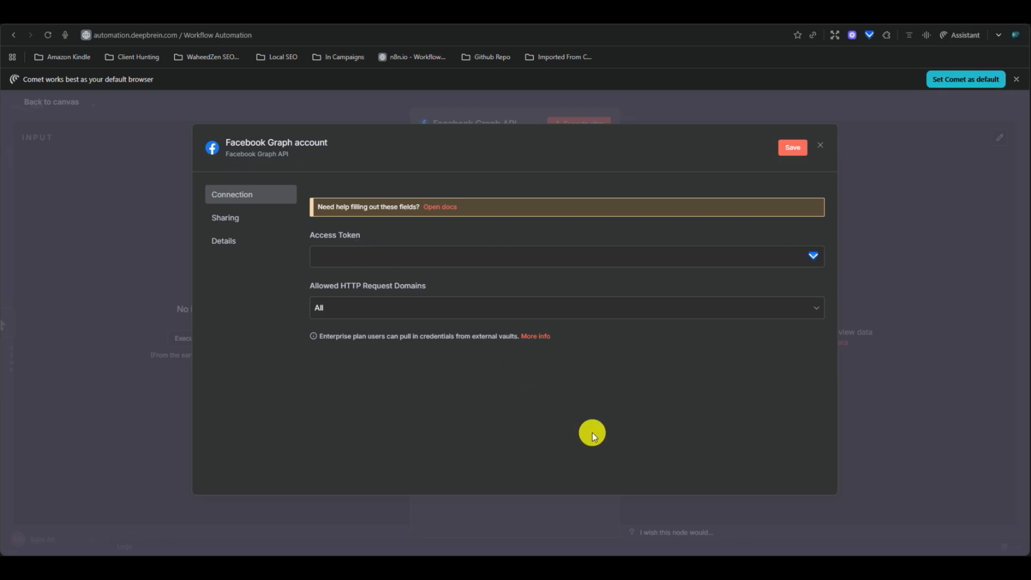
left_click(443, 207)
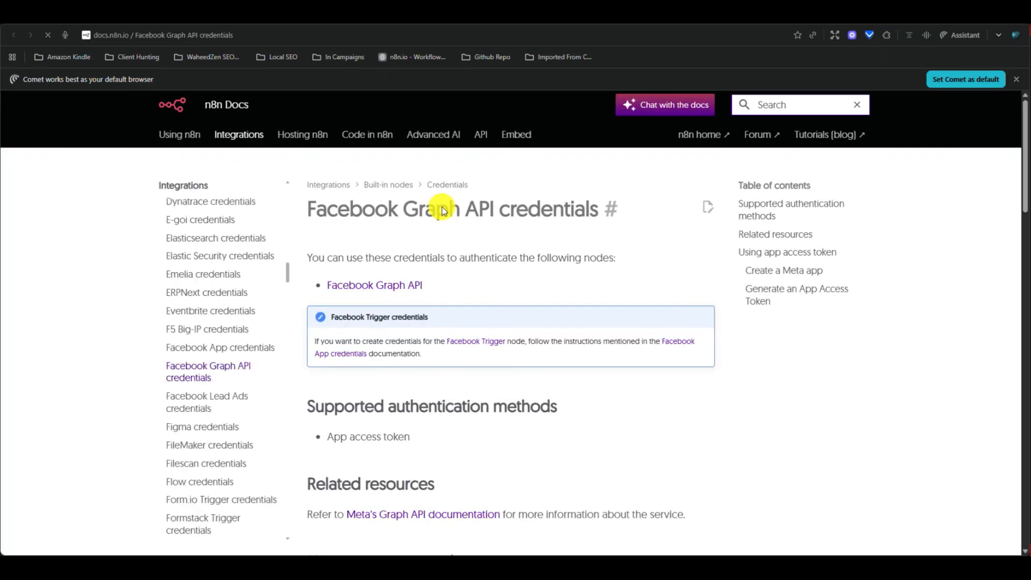
Examine the Facebook Graph API credentials documentation for how to create a Meta app and generate an app access token
scroll(565, 338, "down", 3)
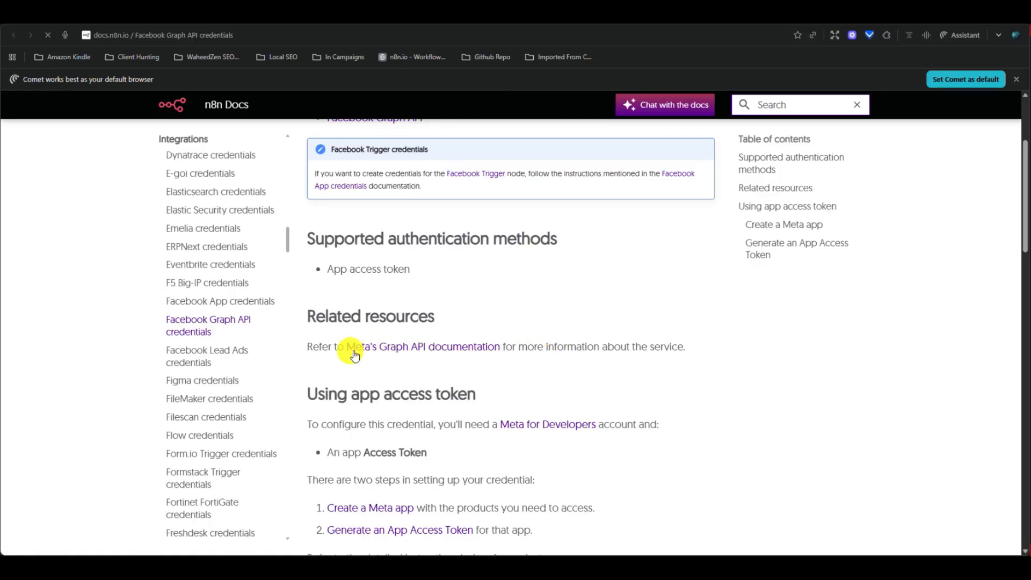
scroll(509, 378, "down", 3)
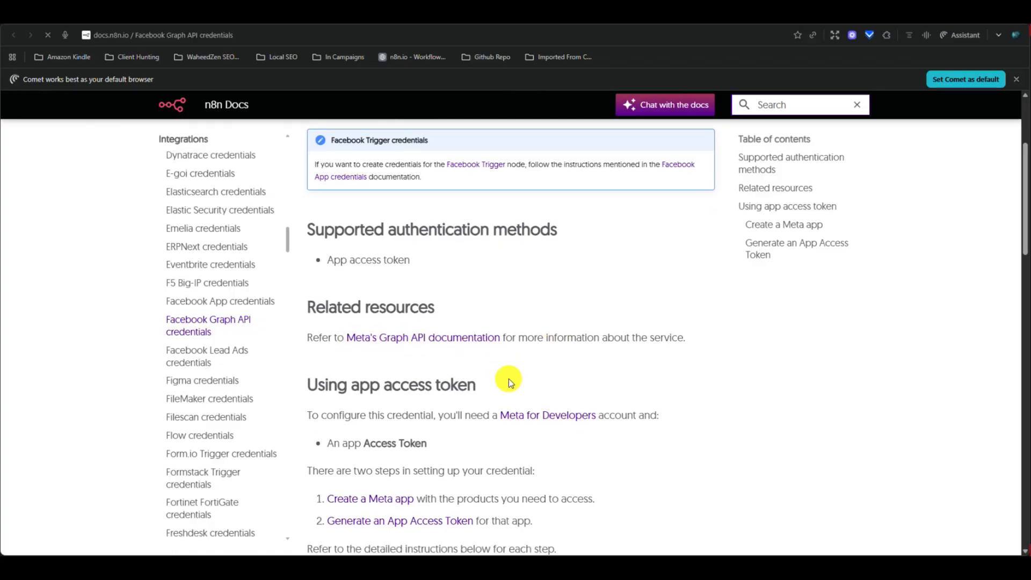
scroll(509, 380, "down", 3)
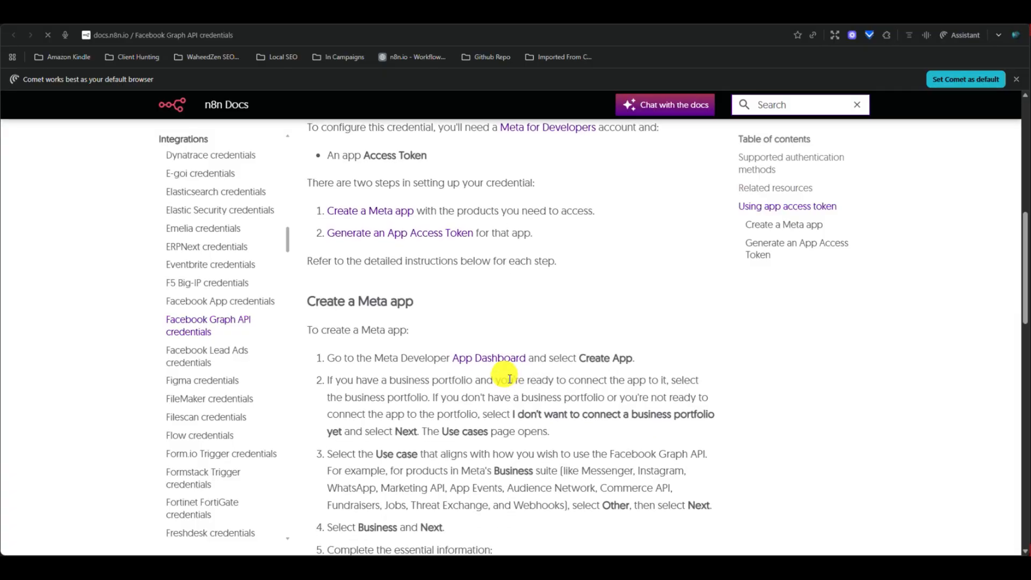
scroll(503, 377, "up", 2)
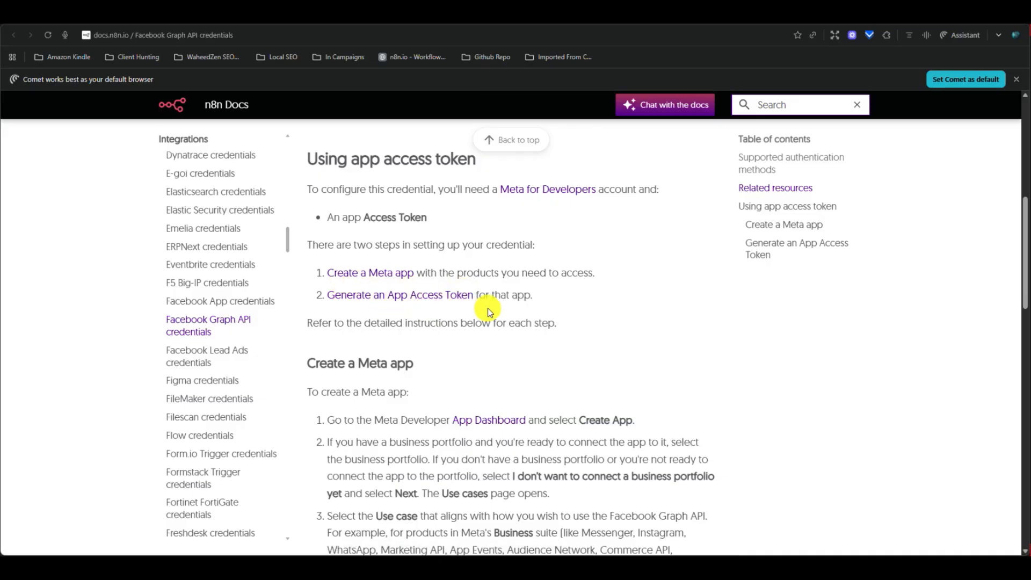
scroll(488, 310, "down", 5)
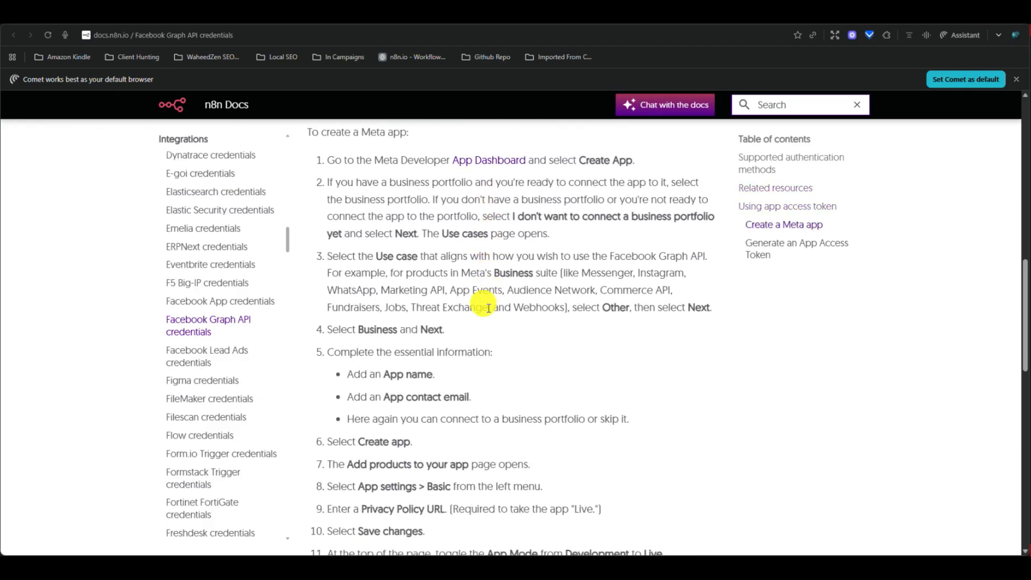
scroll(488, 307, "up", 5)
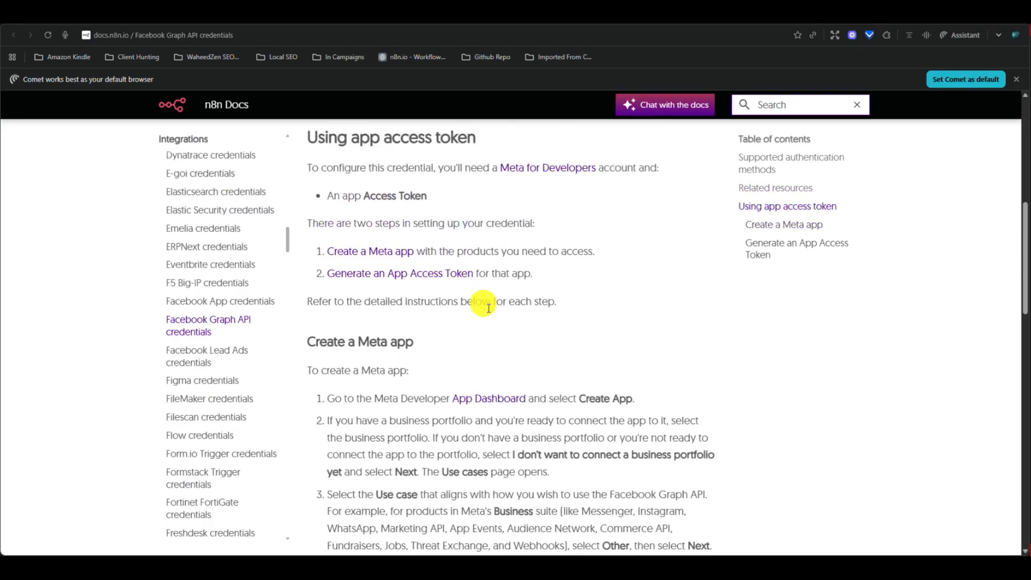
scroll(488, 308, "down", 3)
scroll(489, 307, "down", 8)
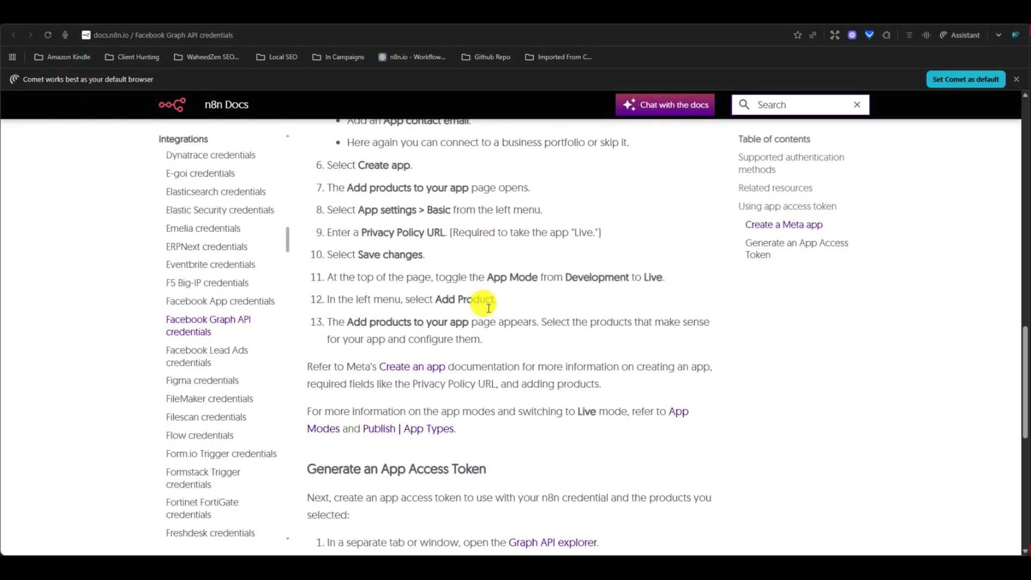
scroll(487, 310, "down", 4)
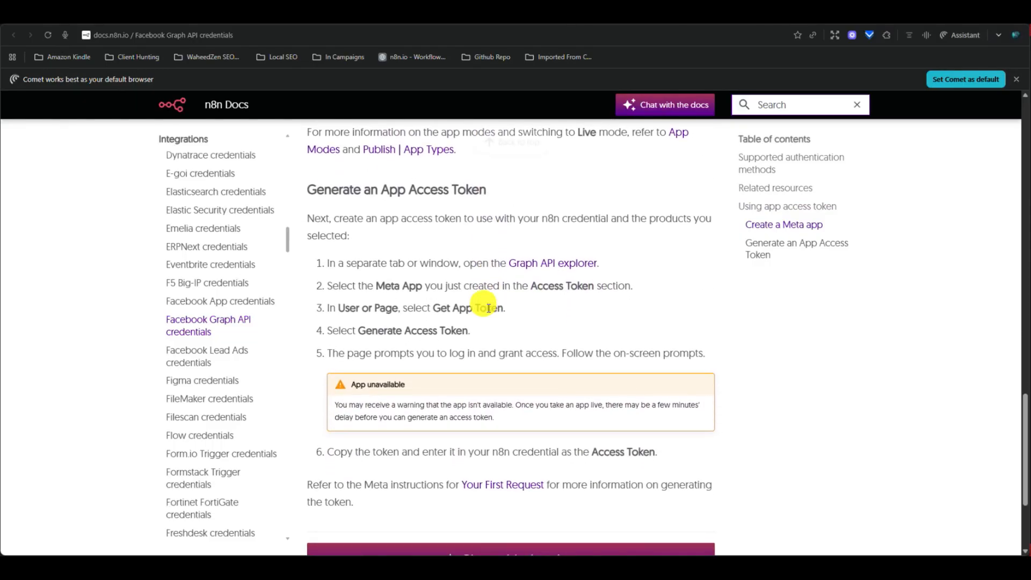
scroll(487, 307, "up", 1)
scroll(488, 308, "up", 12)
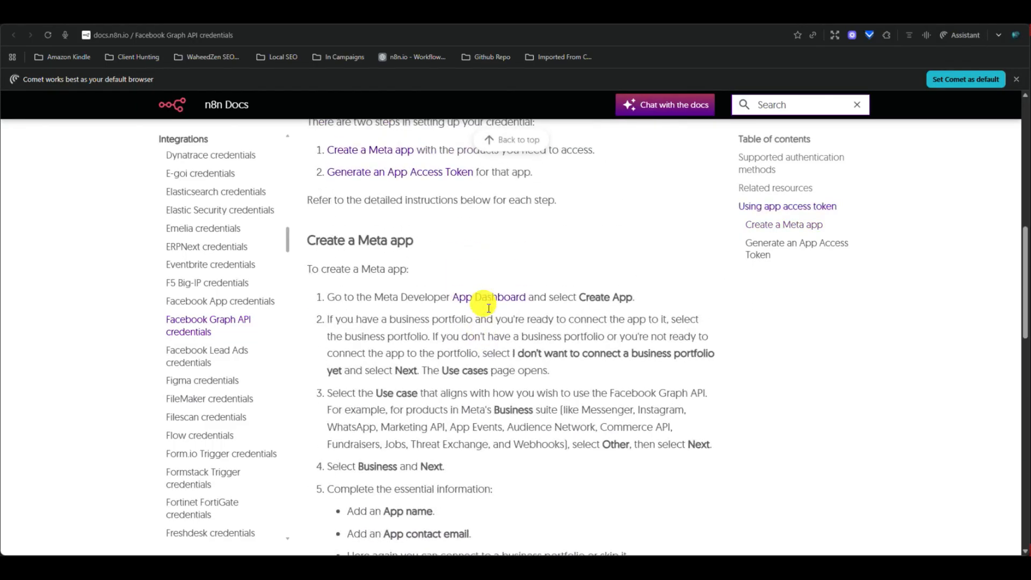
scroll(489, 308, "up", 3)
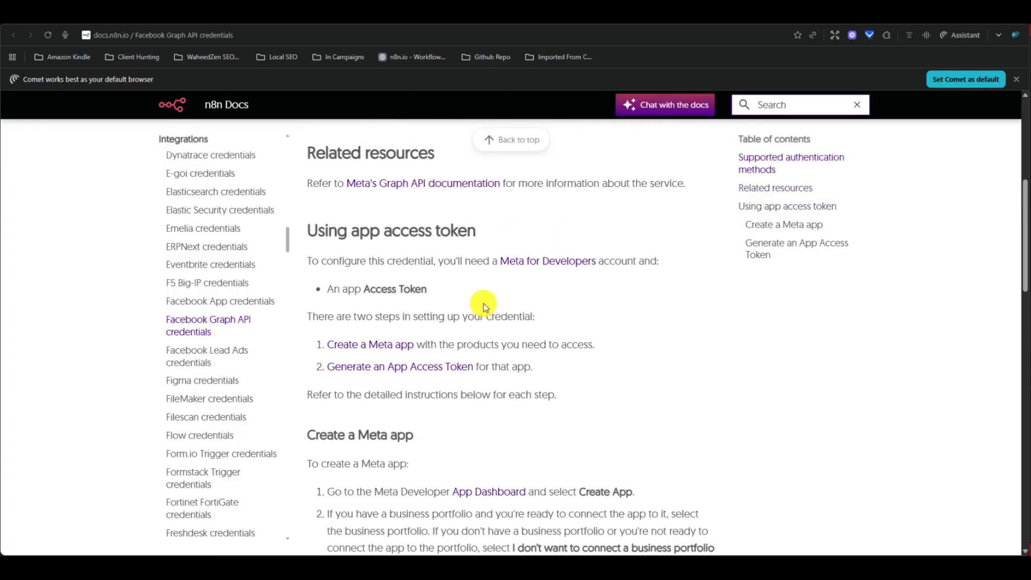
scroll(488, 308, "up", 3)
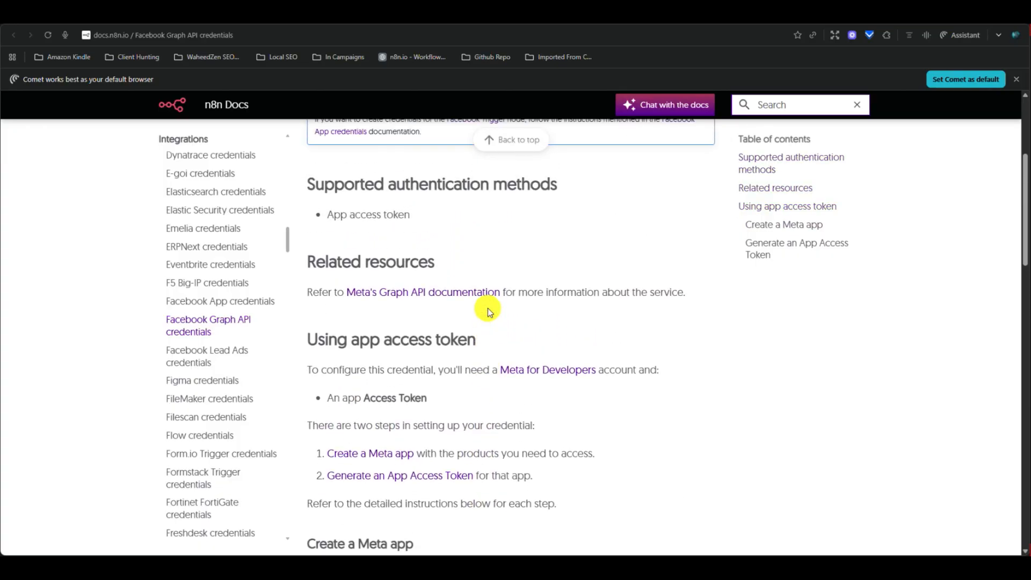
Open the Meta for Developers site from the documentation and go to the account's list of apps
left_click(542, 374)
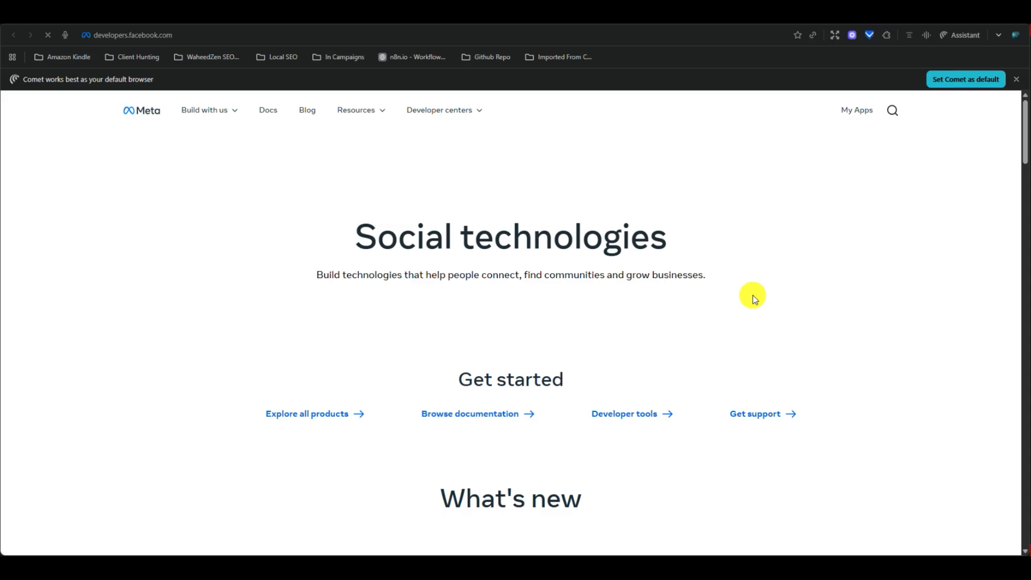
left_click(856, 113)
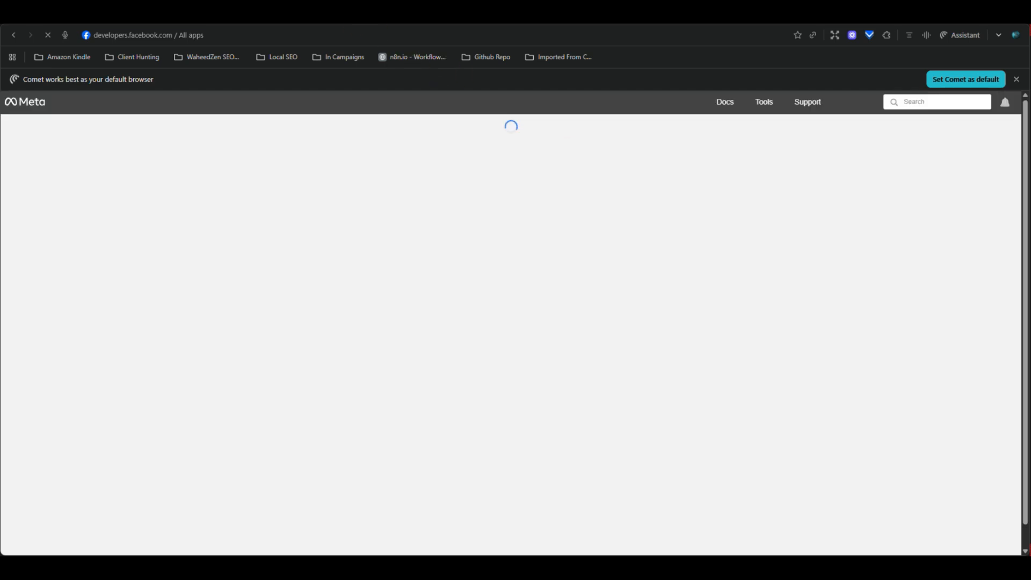
Review the documentation's instructions for creating a Meta app and start a new app from Meta's Apps page
key("ctrl+shift+Tab")
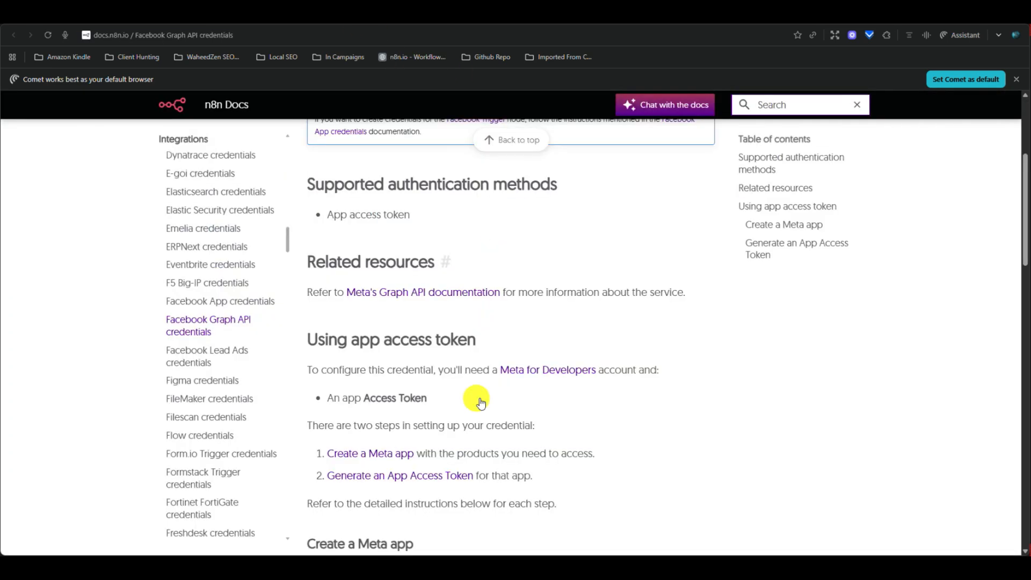
scroll(430, 359, "down", 2)
scroll(430, 358, "down", 1)
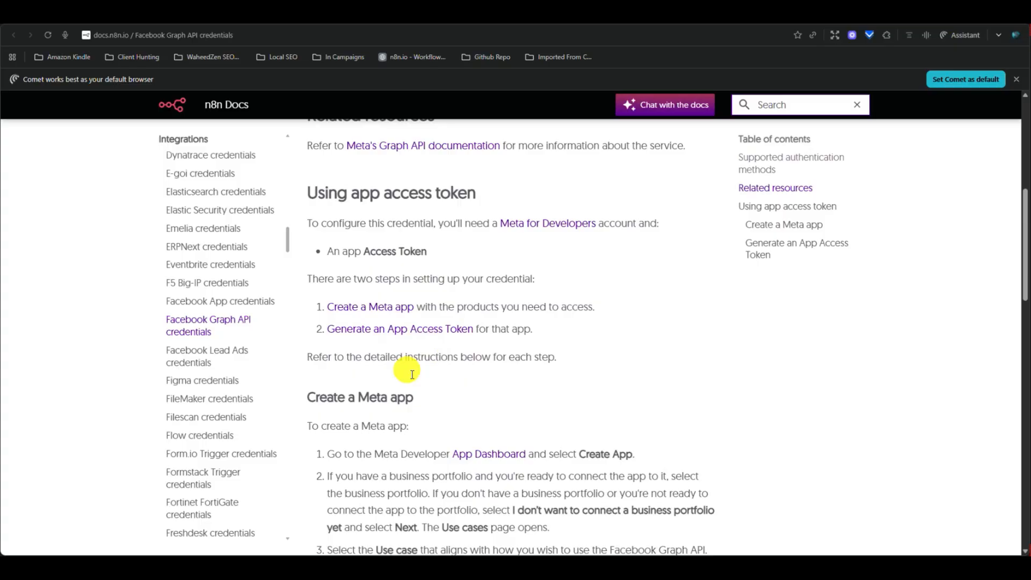
scroll(500, 413, "down", 1)
scroll(499, 412, "down", 3)
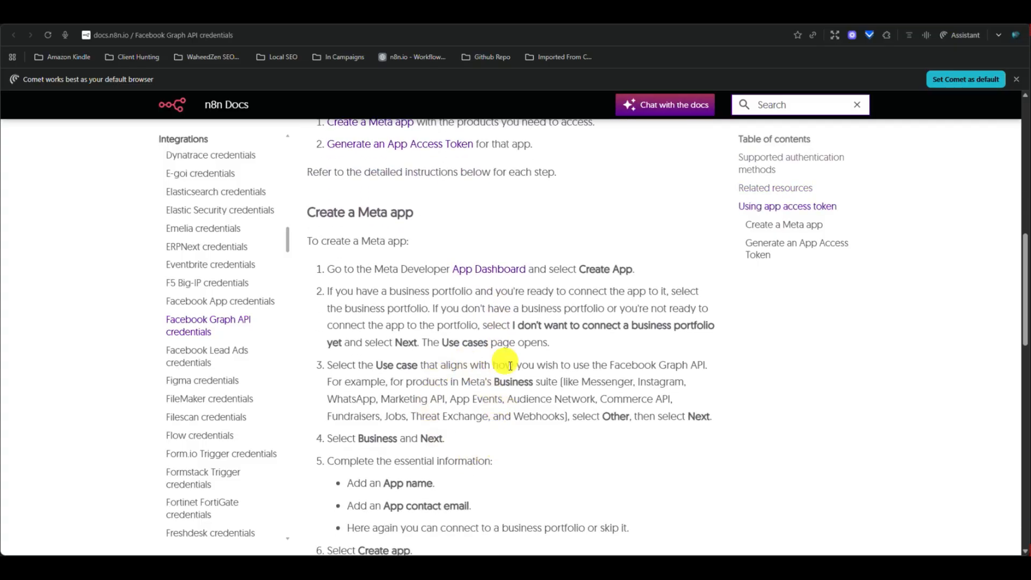
left_click(434, 15)
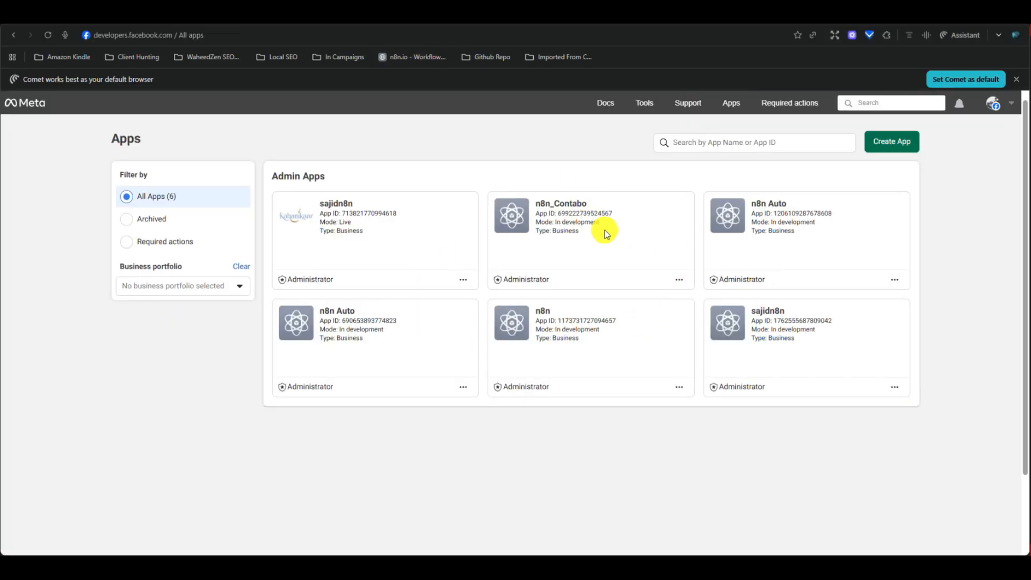
left_click(896, 148)
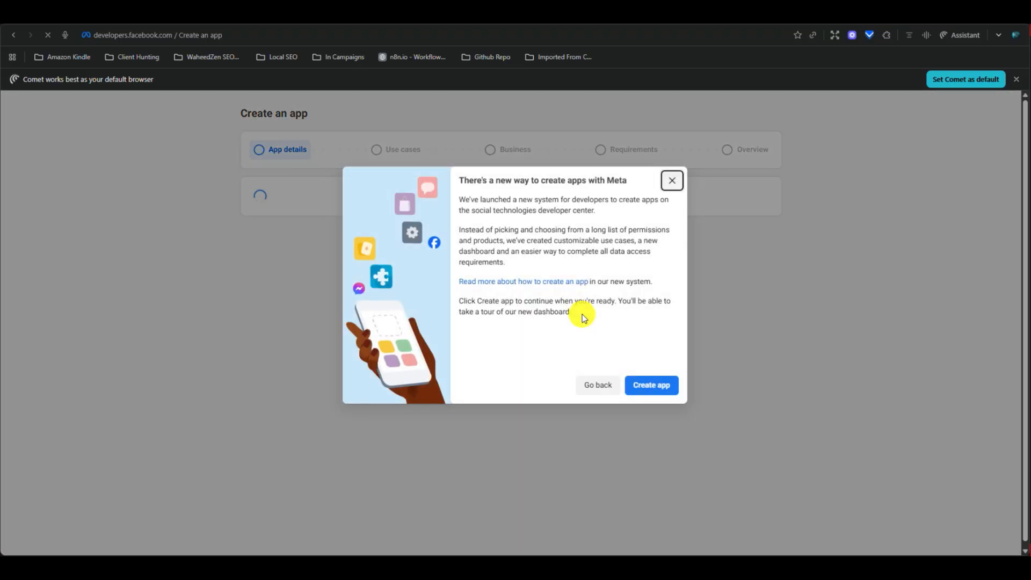
left_click(653, 399)
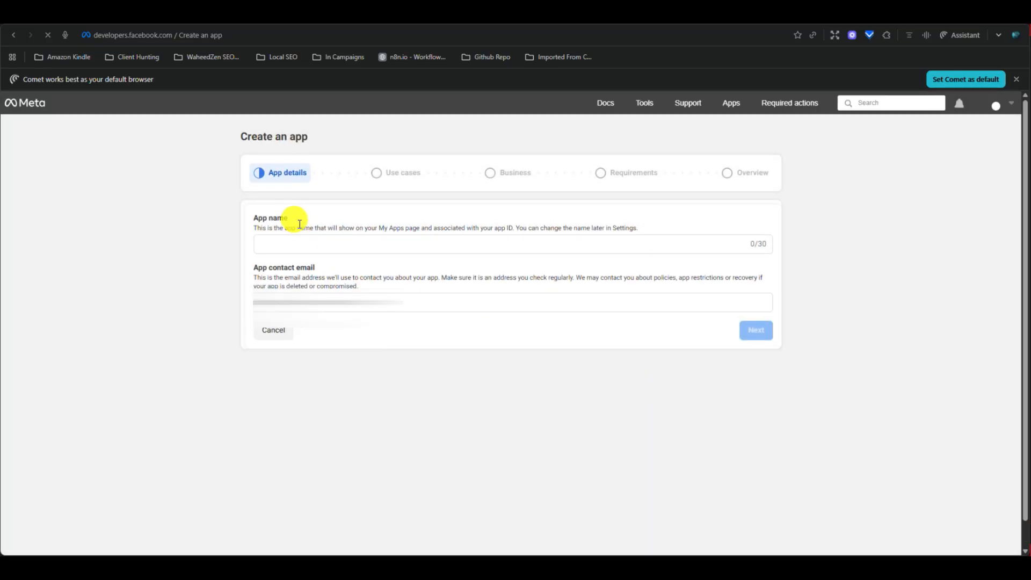
Name the app with the owner's first name followed by "mainprofile" and continue to the use cases
left_click(306, 241)
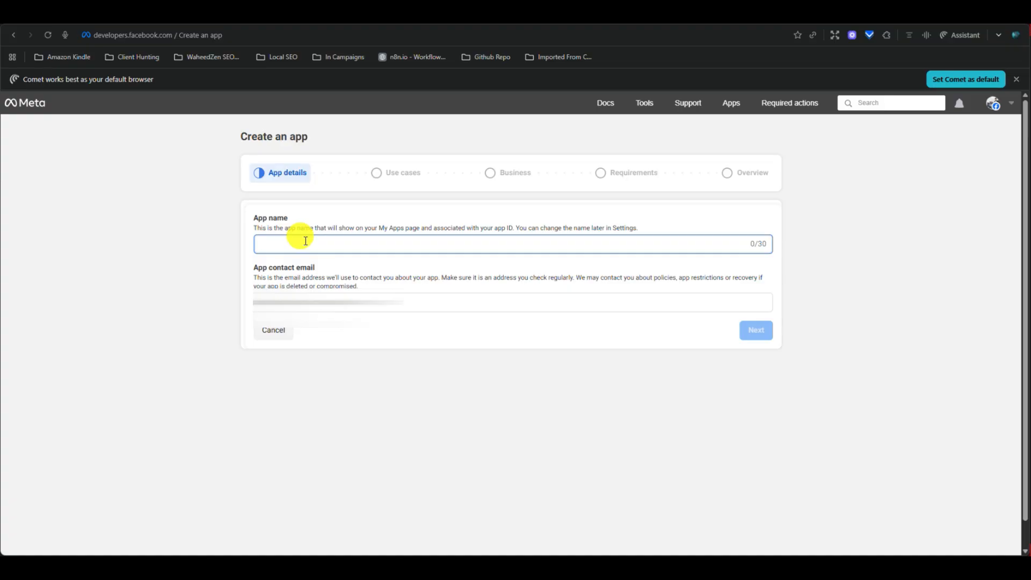
type("sajid")
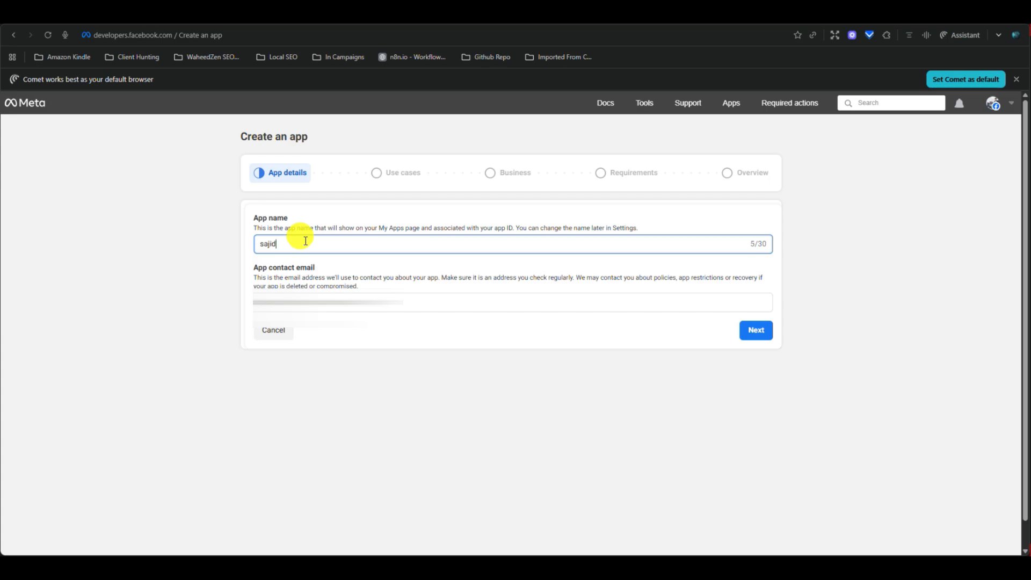
type("mainprofile")
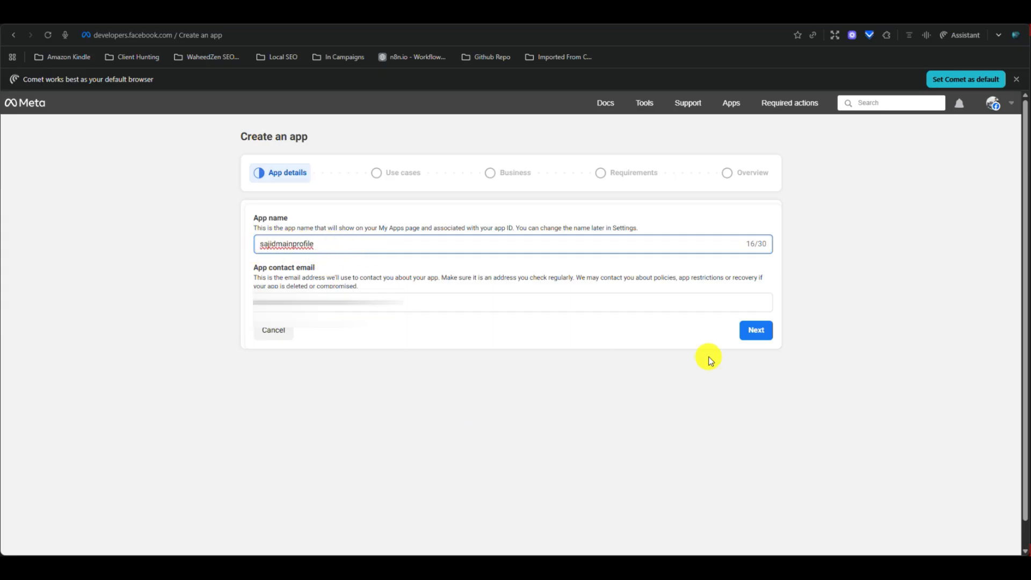
left_click(763, 339)
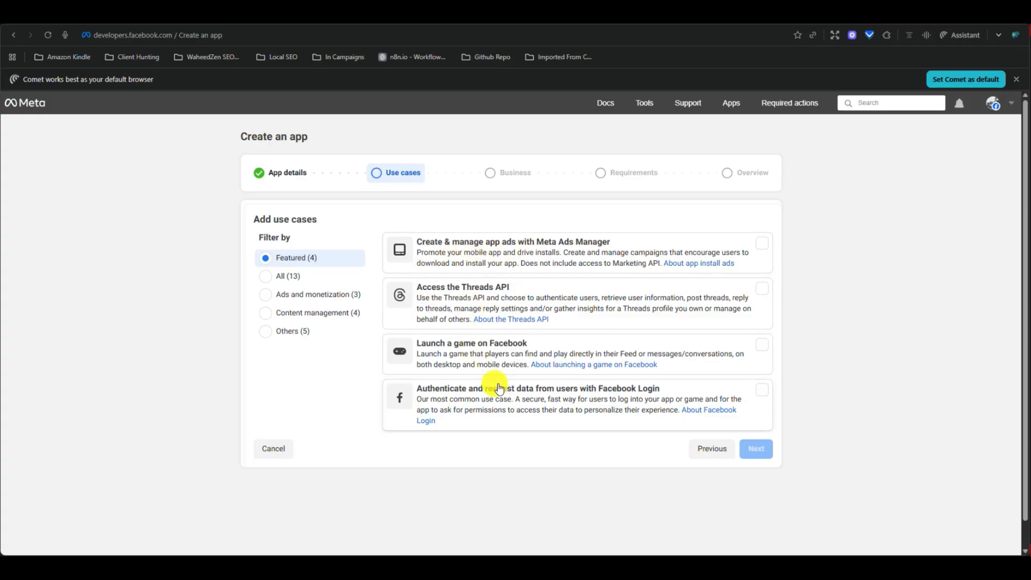
Choose Other from the full list of use cases, set the app type to Business and proceed to the app details
left_click(290, 277)
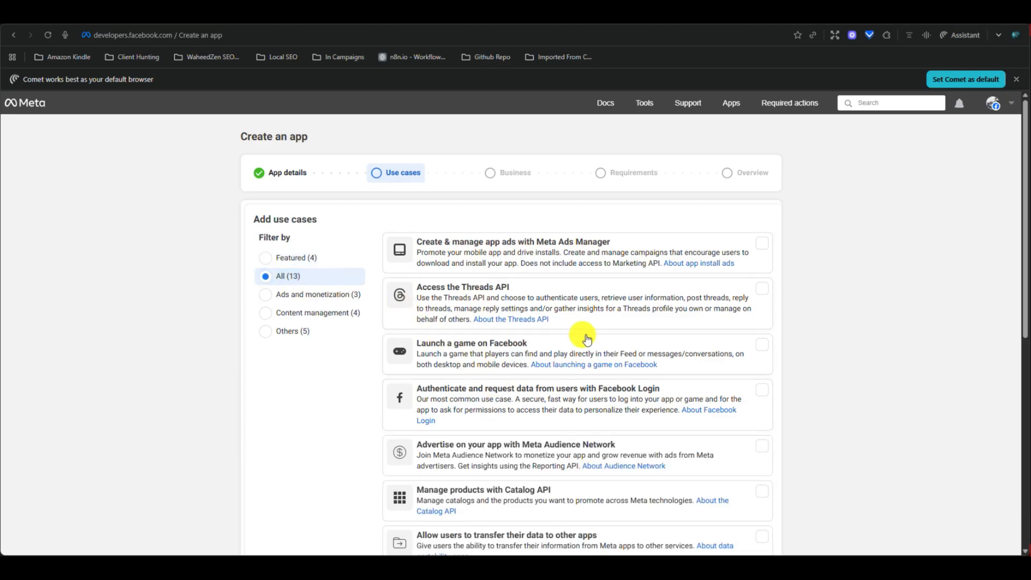
scroll(587, 338, "down", 8)
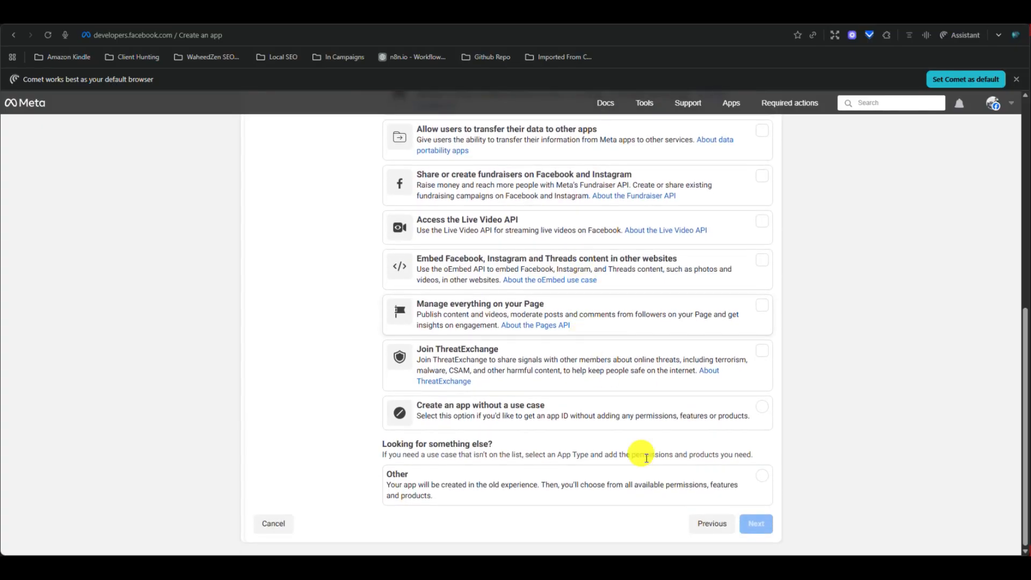
left_click(492, 493)
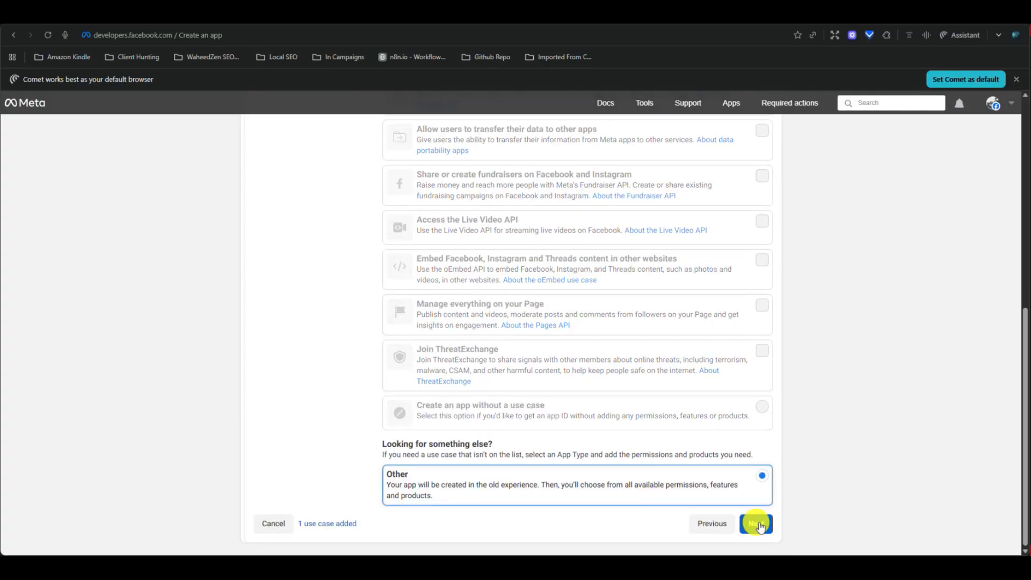
left_click(758, 524)
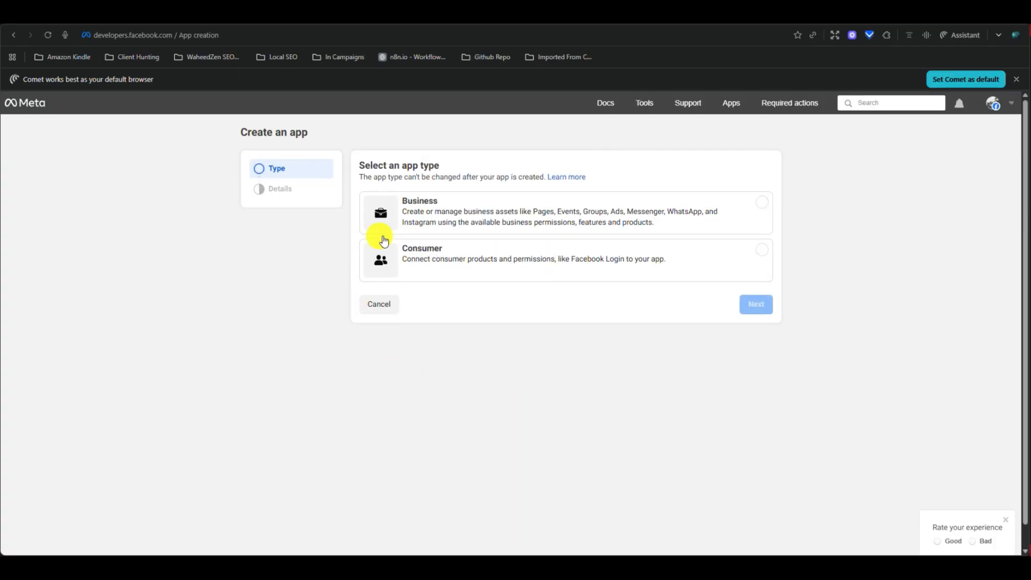
left_click(420, 217)
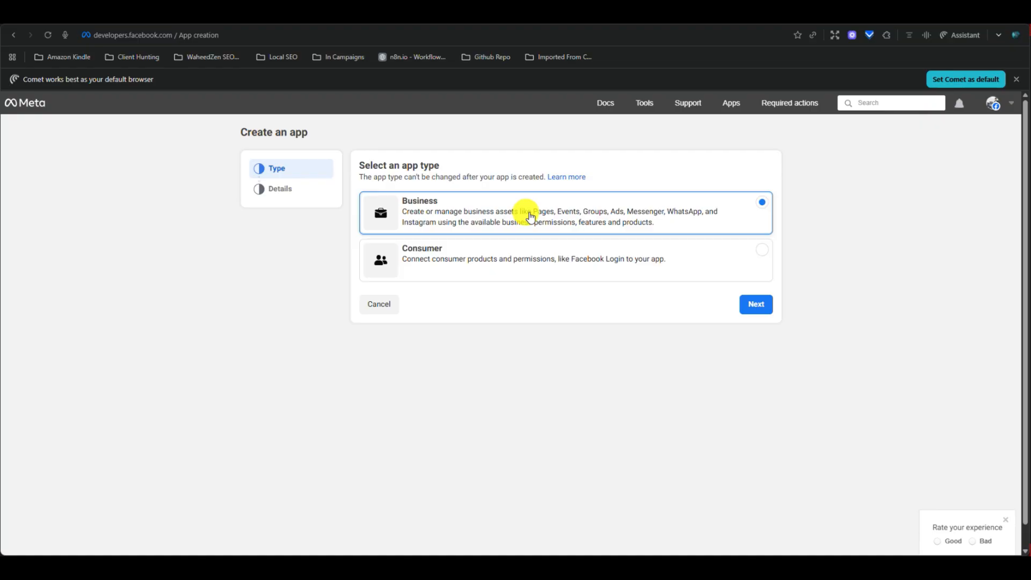
left_click(753, 305)
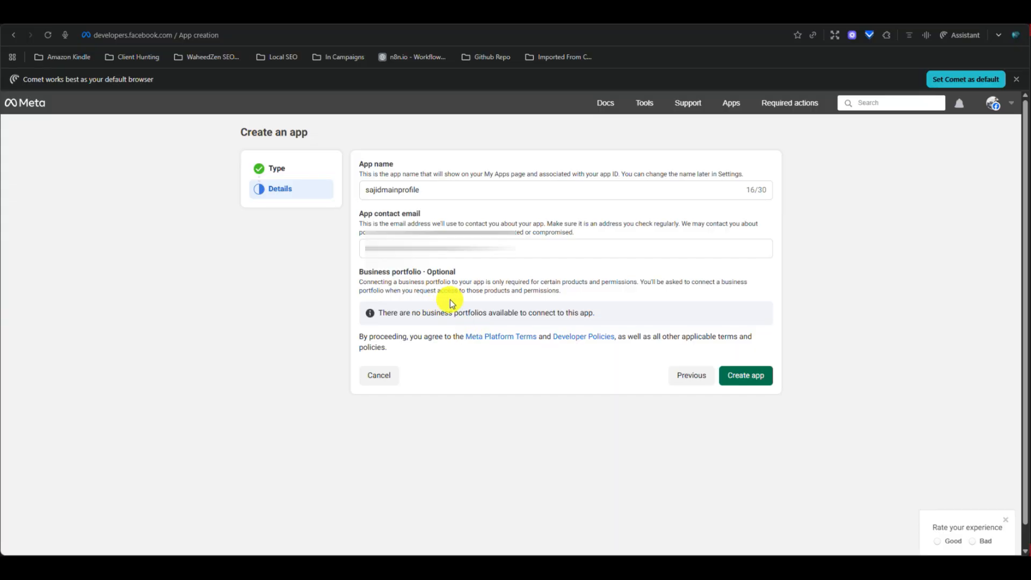
Create the app, re-enter the account password to confirm, and dismiss the offer to save the password
left_click(740, 373)
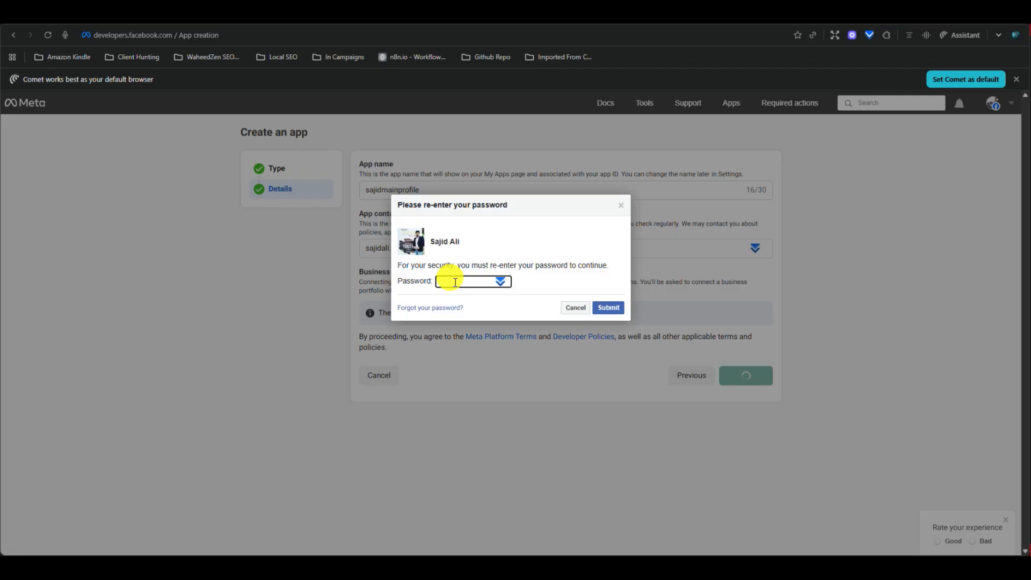
left_click(611, 308)
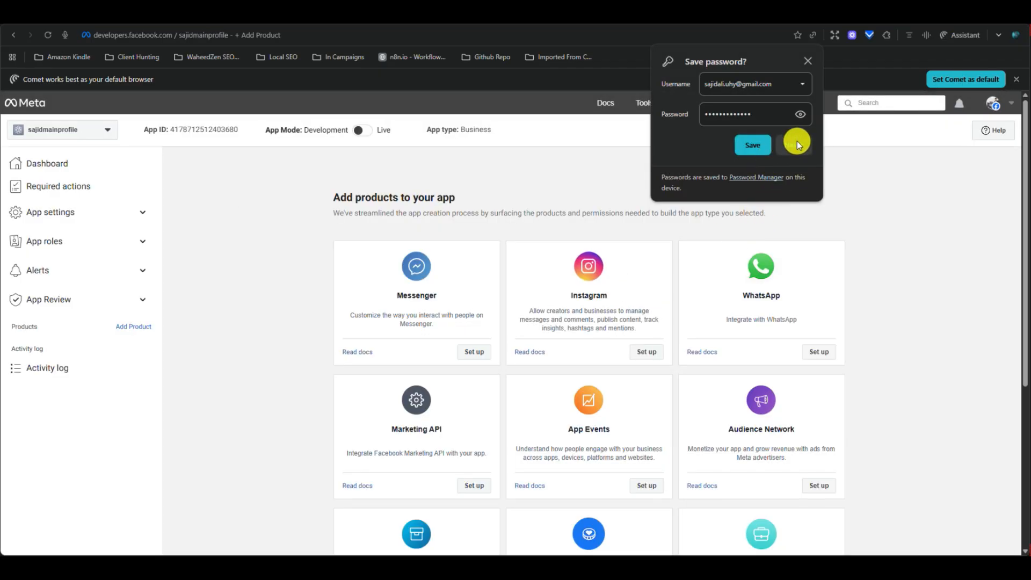
left_click(806, 62)
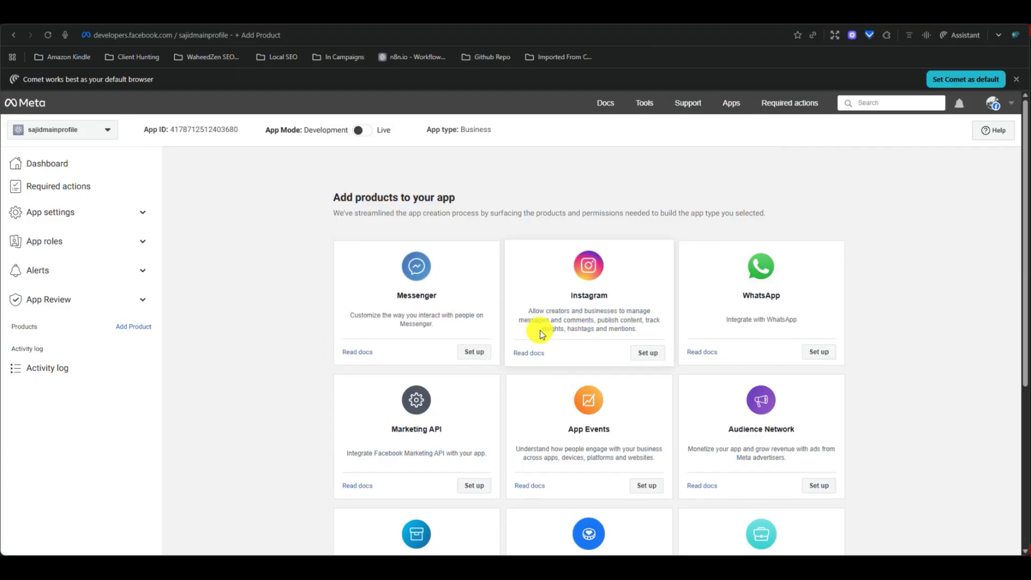
Review the documentation's remaining steps for configuring the Meta app and open the new app's basic settings
scroll(541, 334, "down", 5)
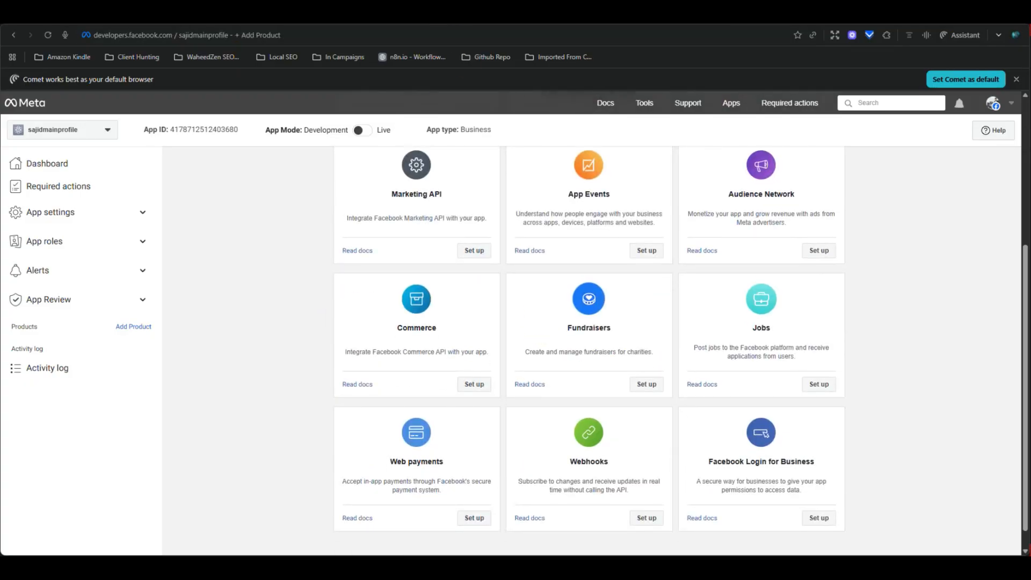
left_click(383, 14)
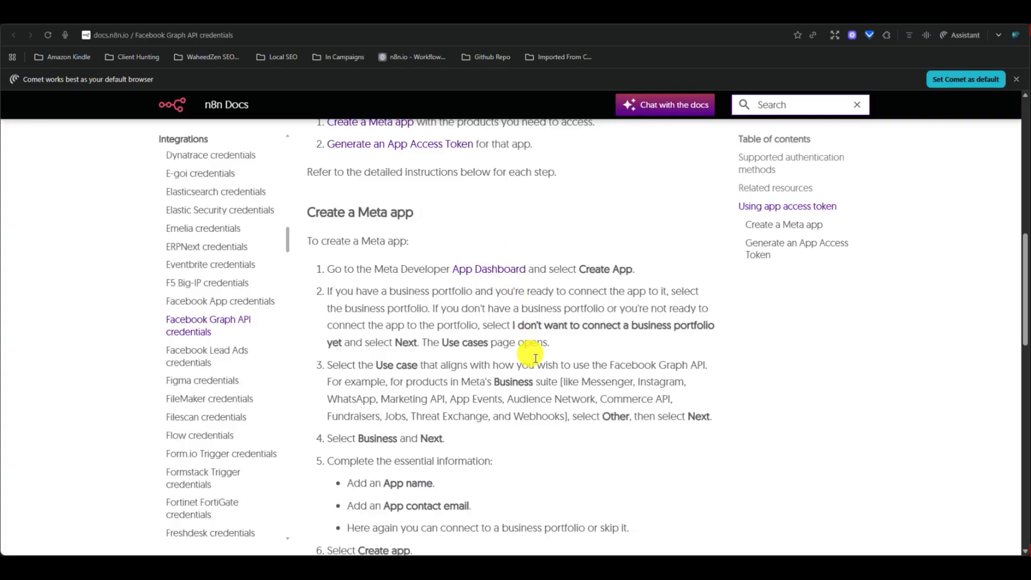
scroll(536, 359, "down", 3)
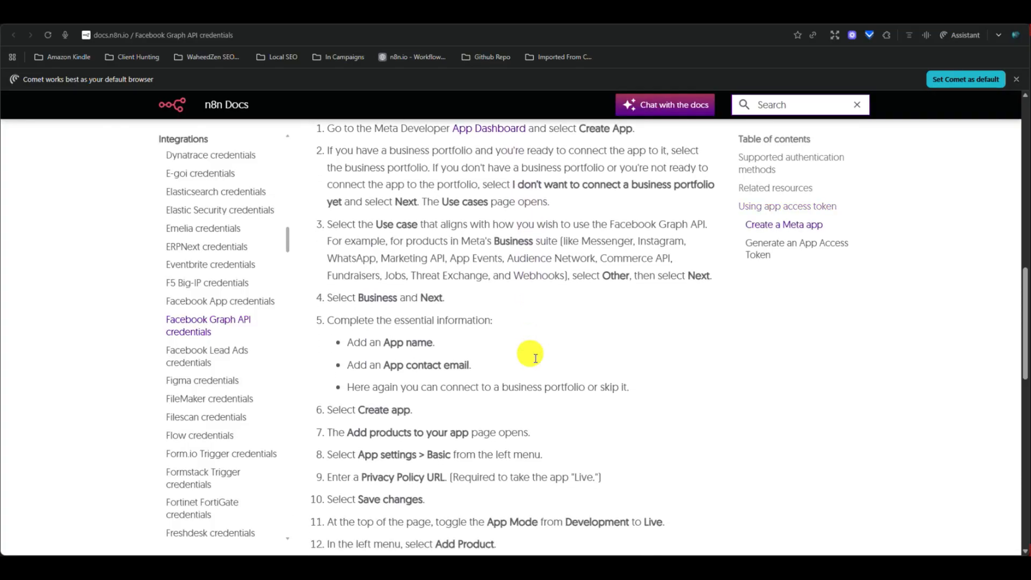
scroll(531, 354, "up", 1)
scroll(531, 354, "down", 1)
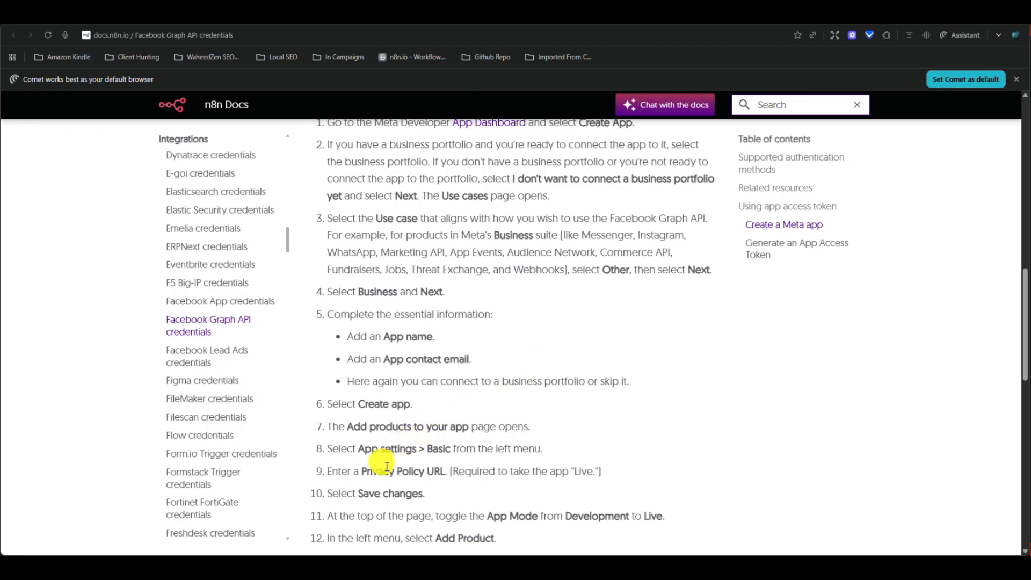
scroll(387, 466, "down", 1)
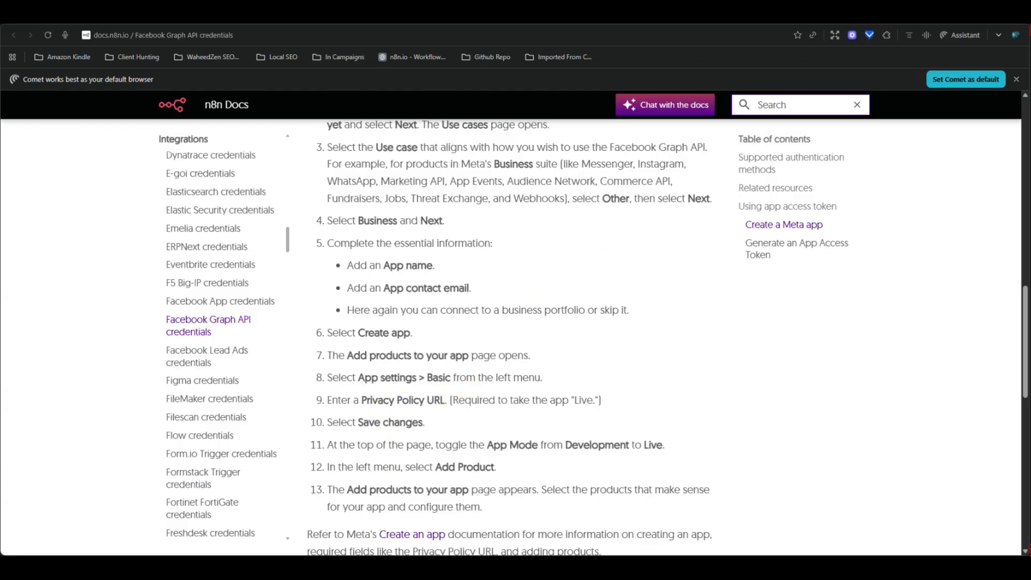
key("ctrl+Tab")
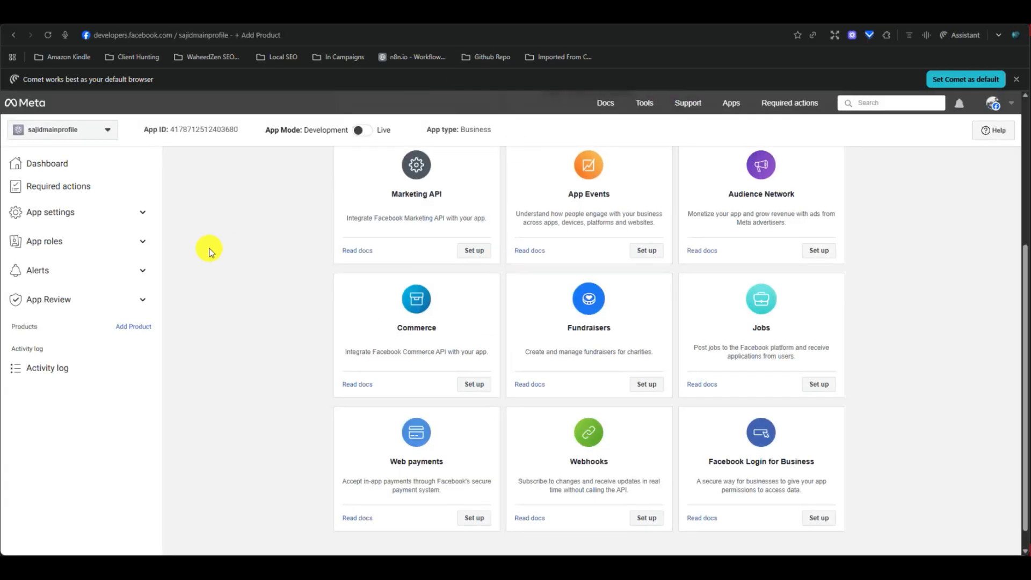
left_click(82, 220)
left_click(37, 234)
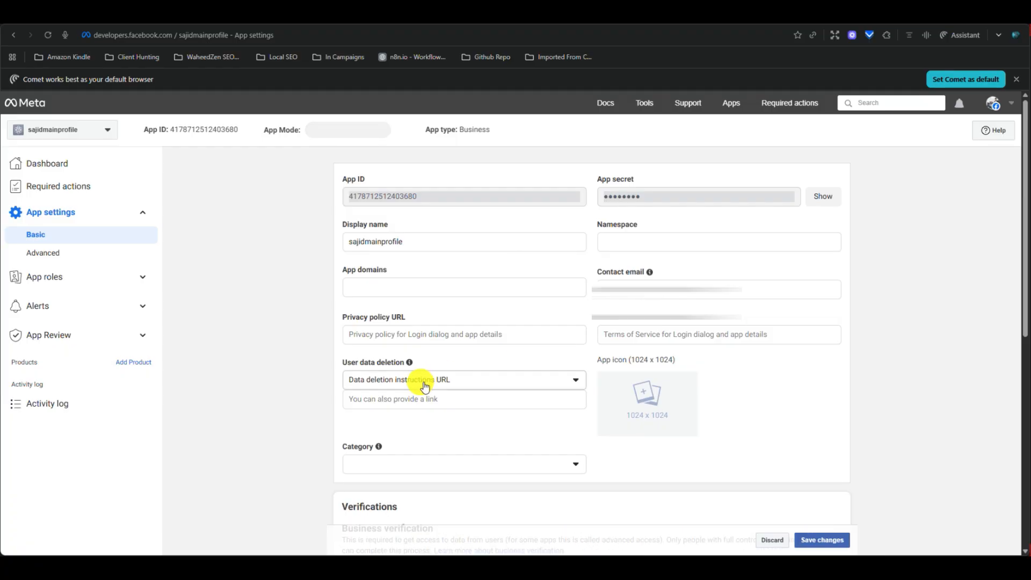
Open the privacy policy page of chat.nocodepakistan.pk in a separate tab and copy its full address for the app's privacy policy URL
left_click(370, 334)
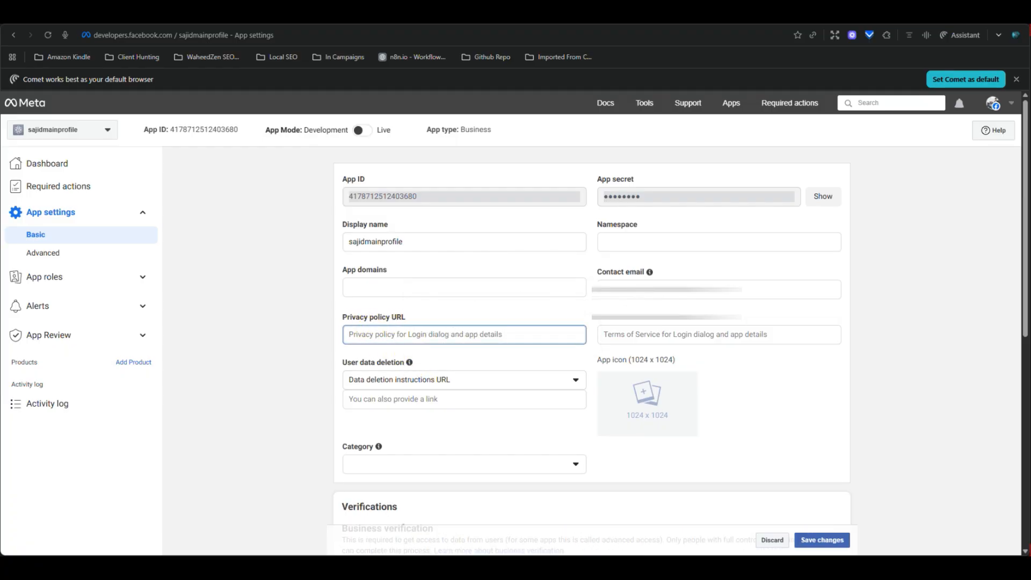
key("ctrl+t")
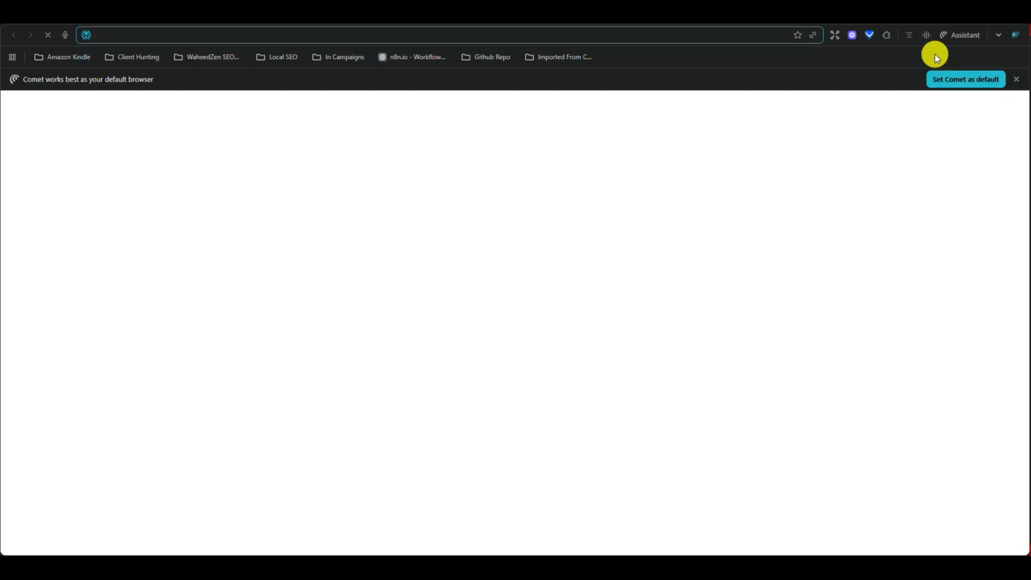
type("chat")
key("Return")
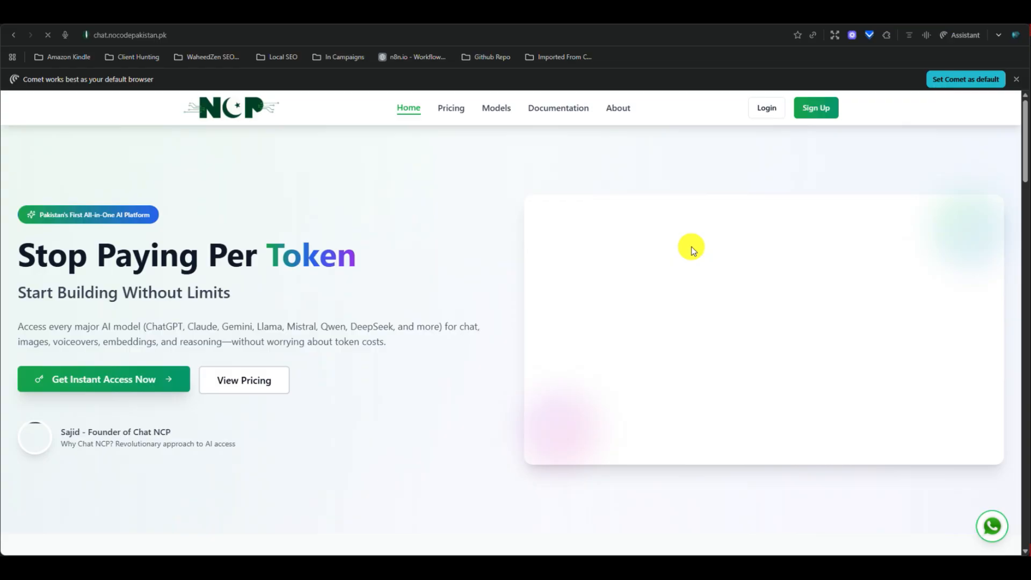
scroll(691, 247, "down", 10)
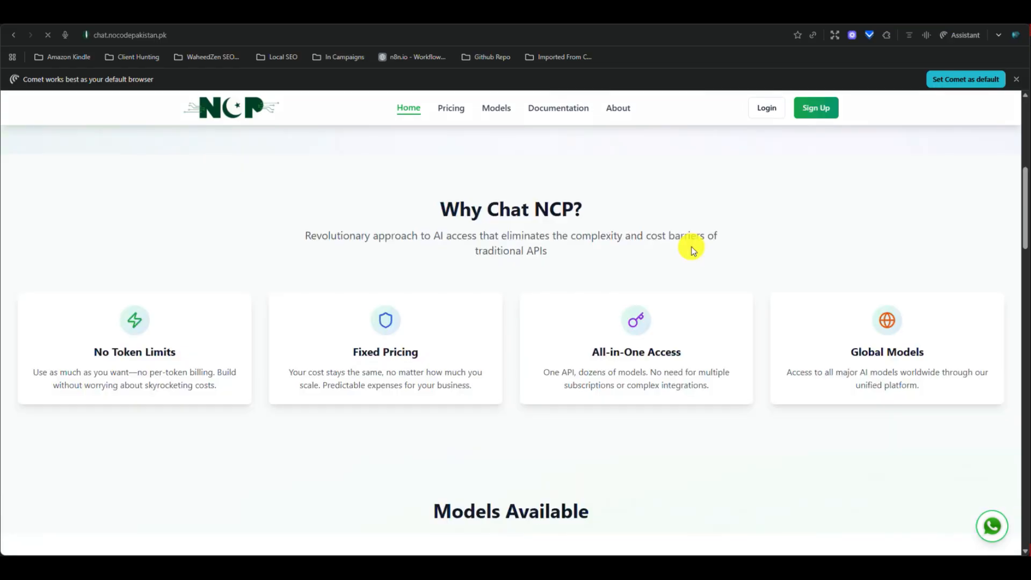
scroll(691, 247, "down", 10)
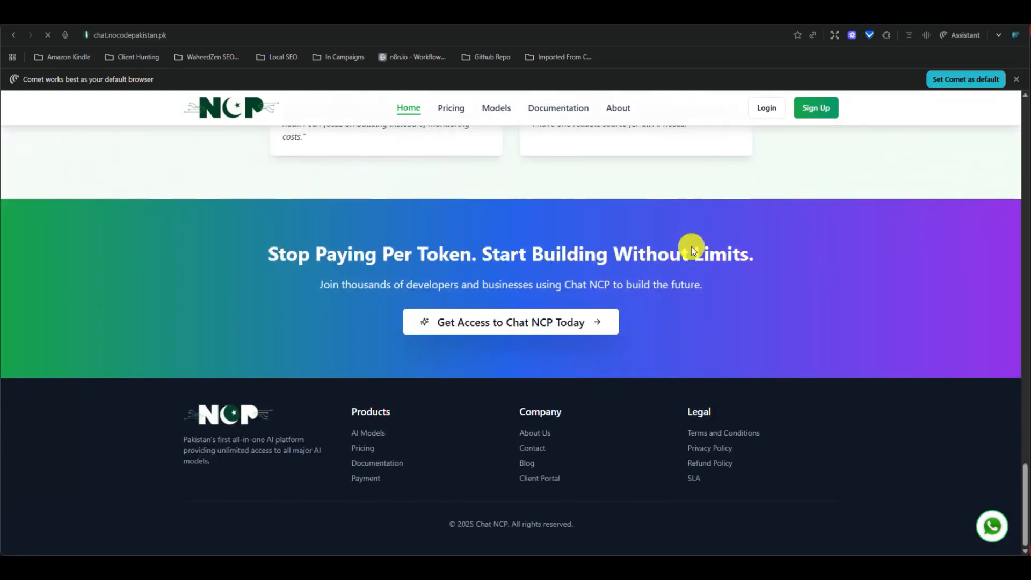
left_click(702, 449)
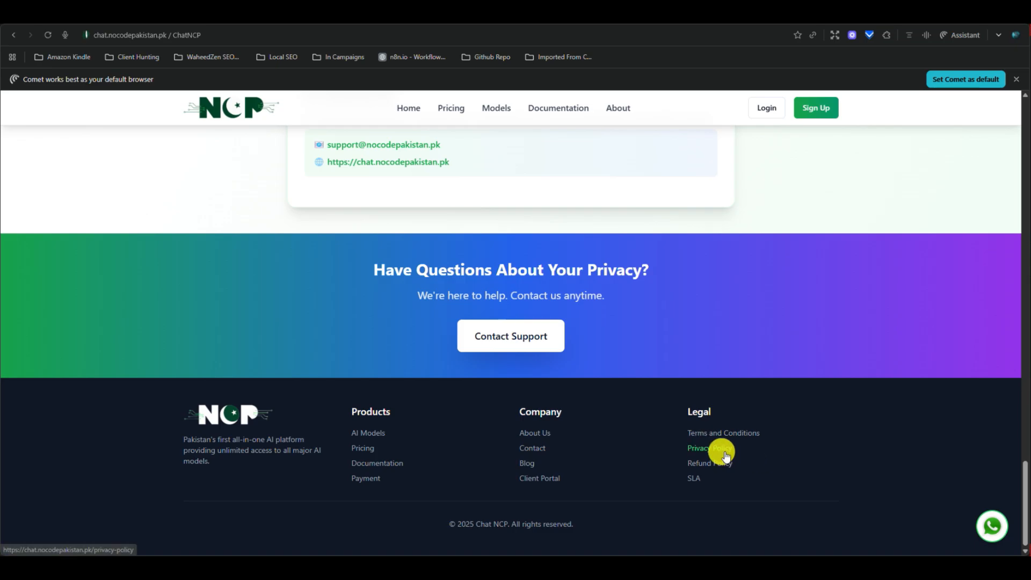
scroll(376, 255, "up", 20)
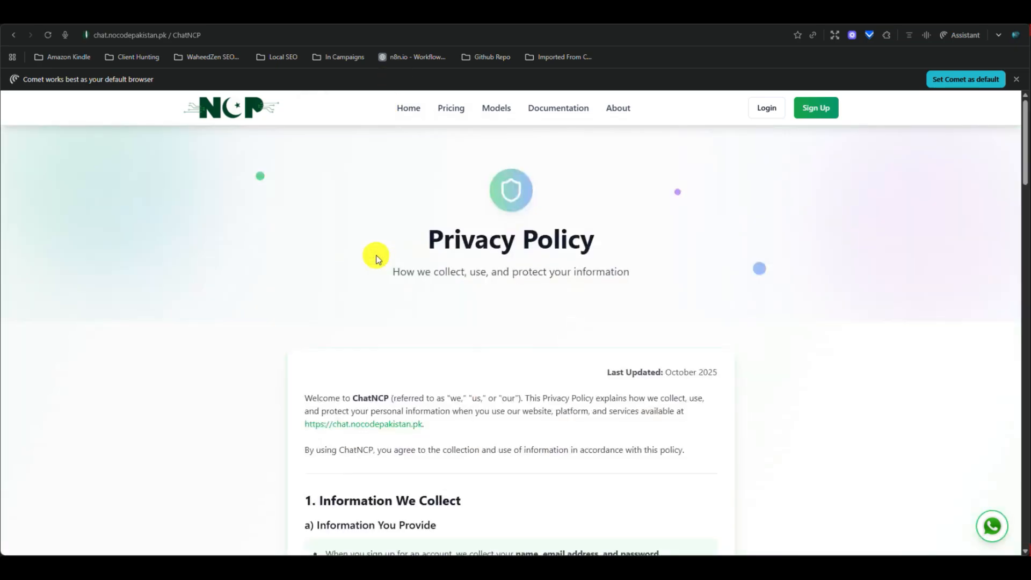
left_click(260, 33)
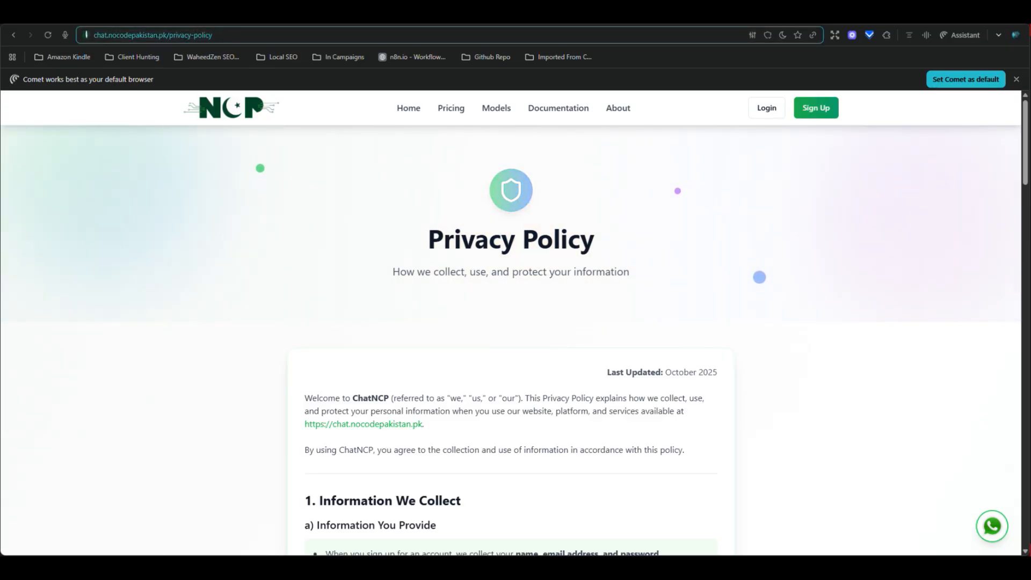
left_click(412, 13)
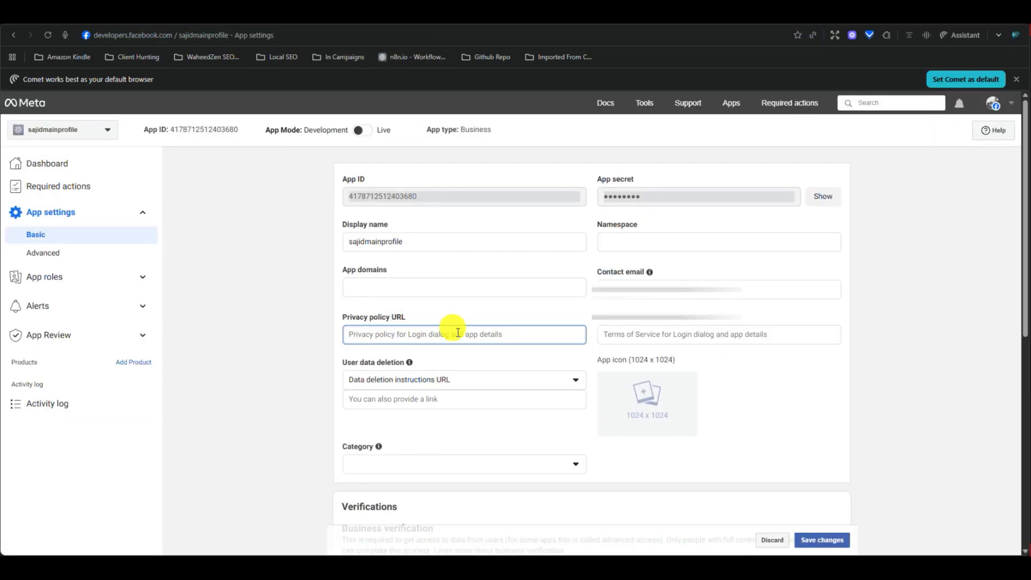
type("https://chat.nocodepakistan.pk/privacy-policy")
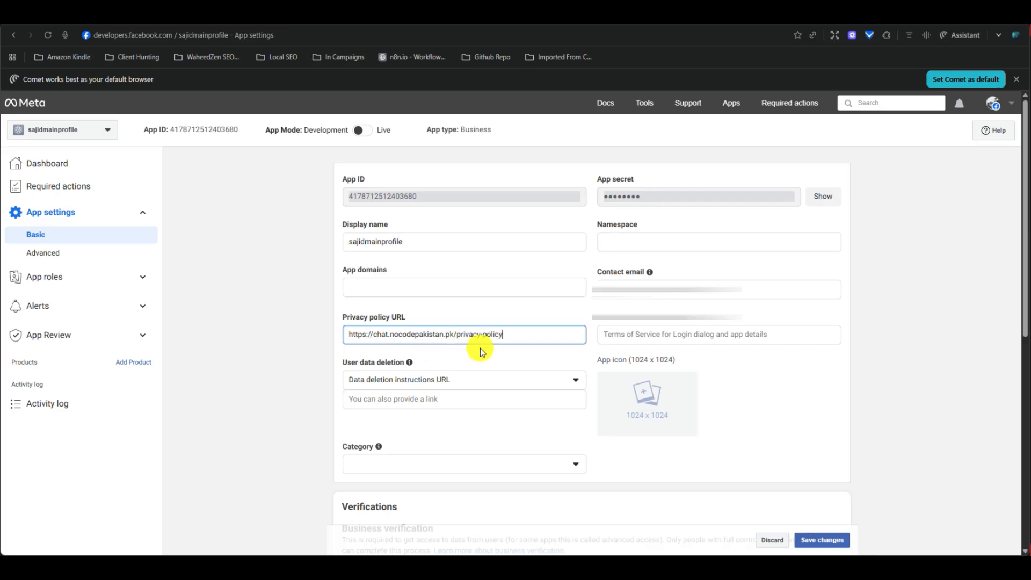
scroll(295, 353, "down", 7)
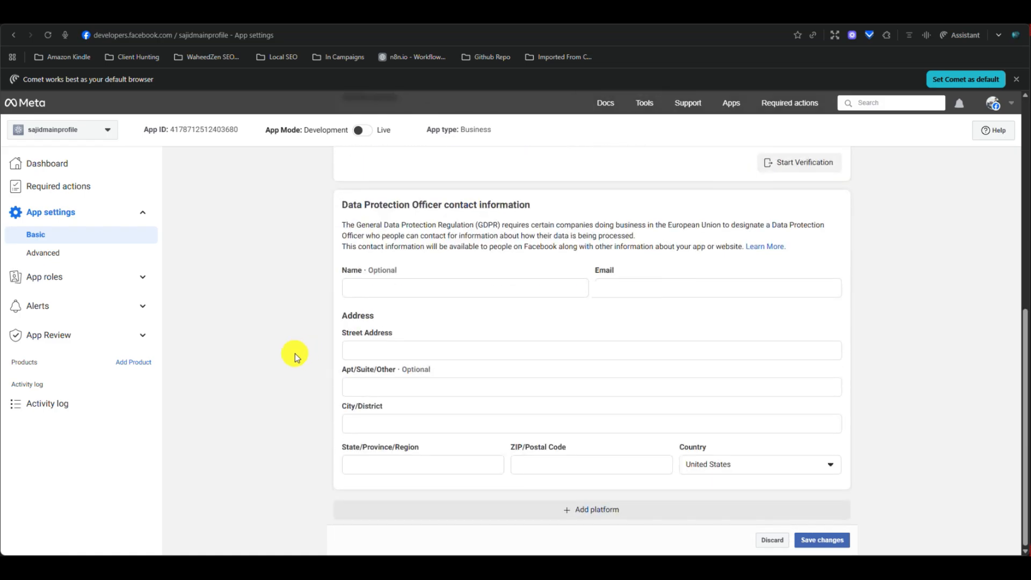
scroll(295, 354, "up", 6)
scroll(295, 353, "up", 2)
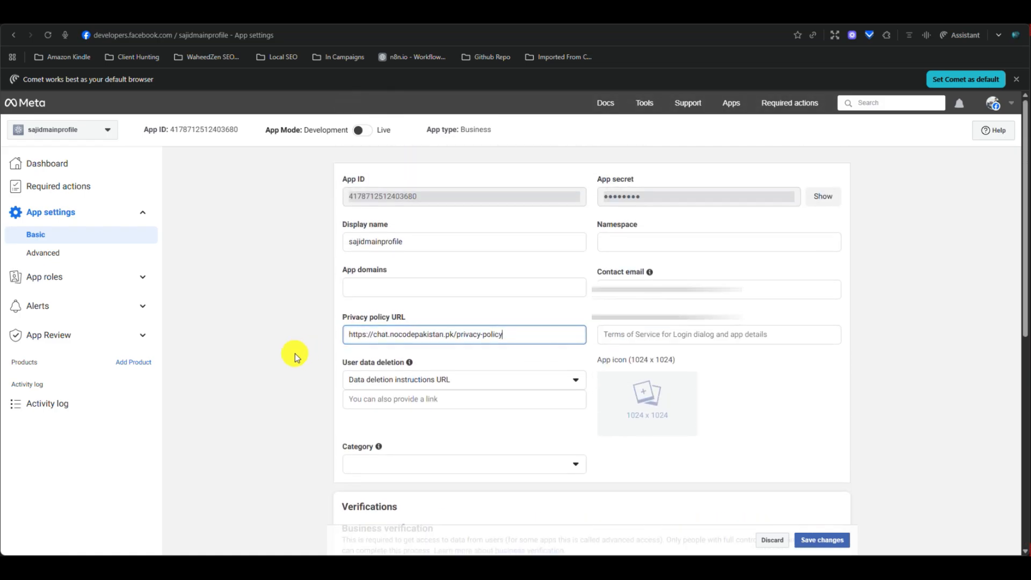
scroll(295, 354, "down", 8)
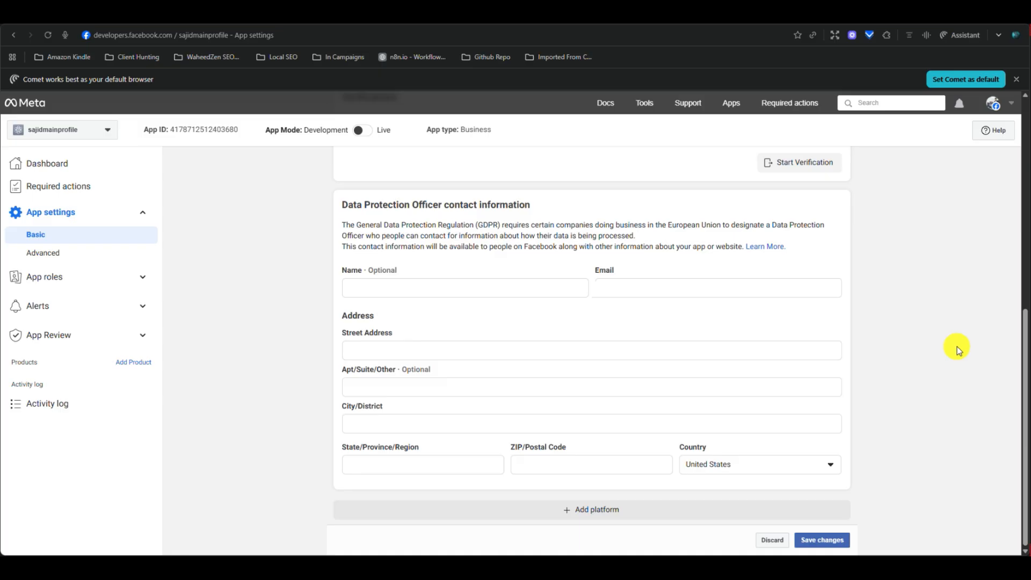
scroll(912, 336, "up", 8)
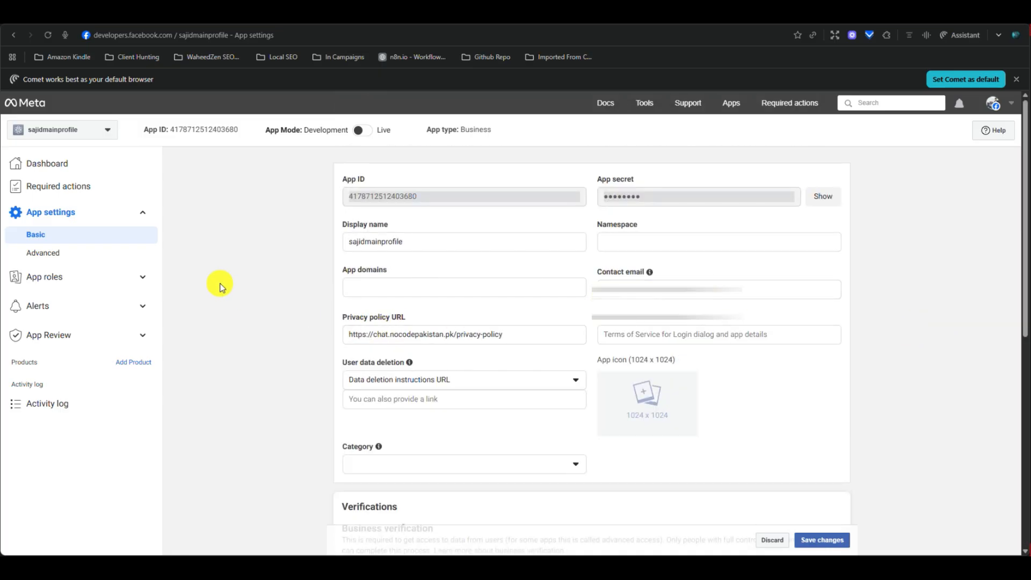
left_click(67, 253)
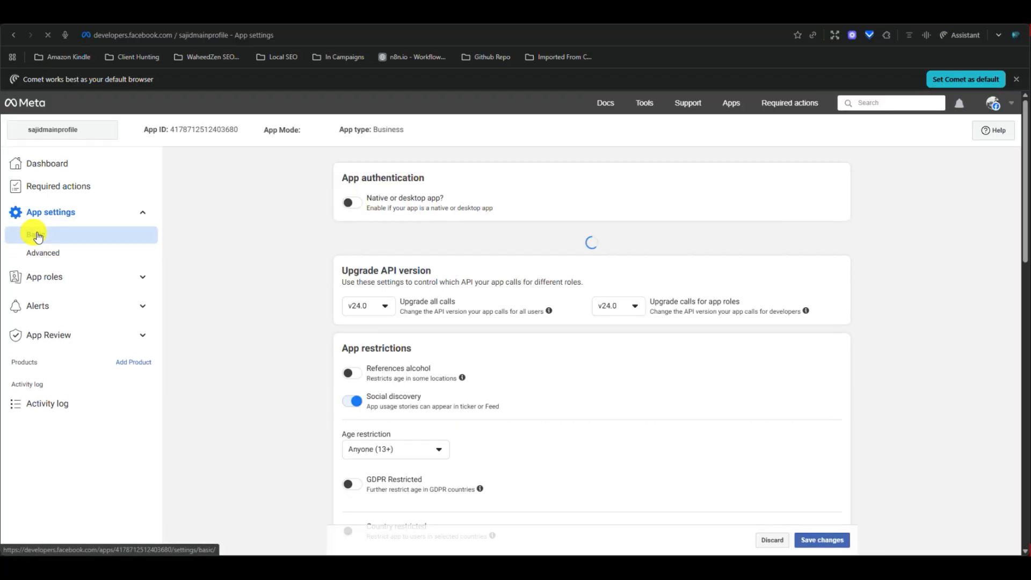
left_click(38, 237)
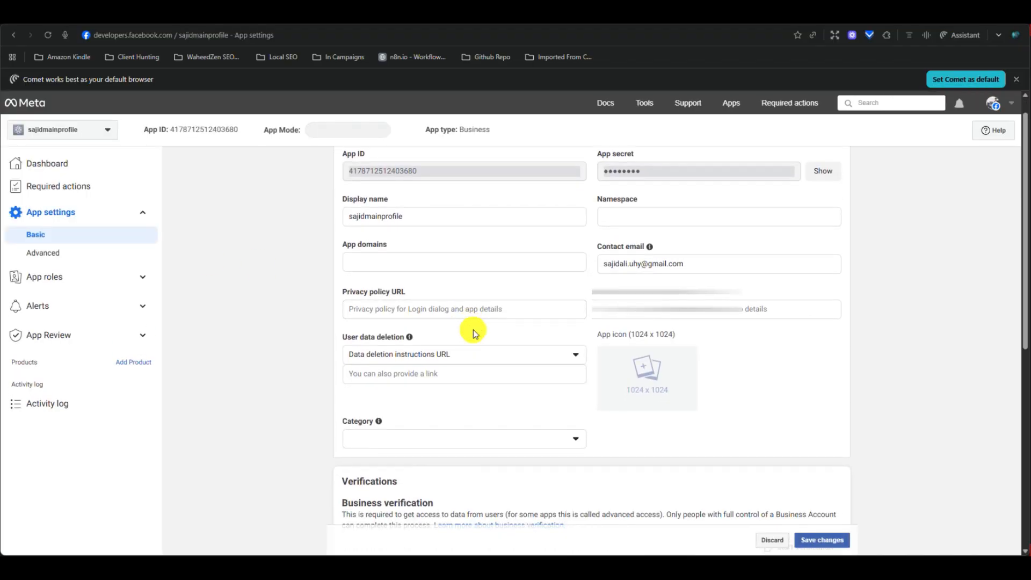
left_click(378, 310)
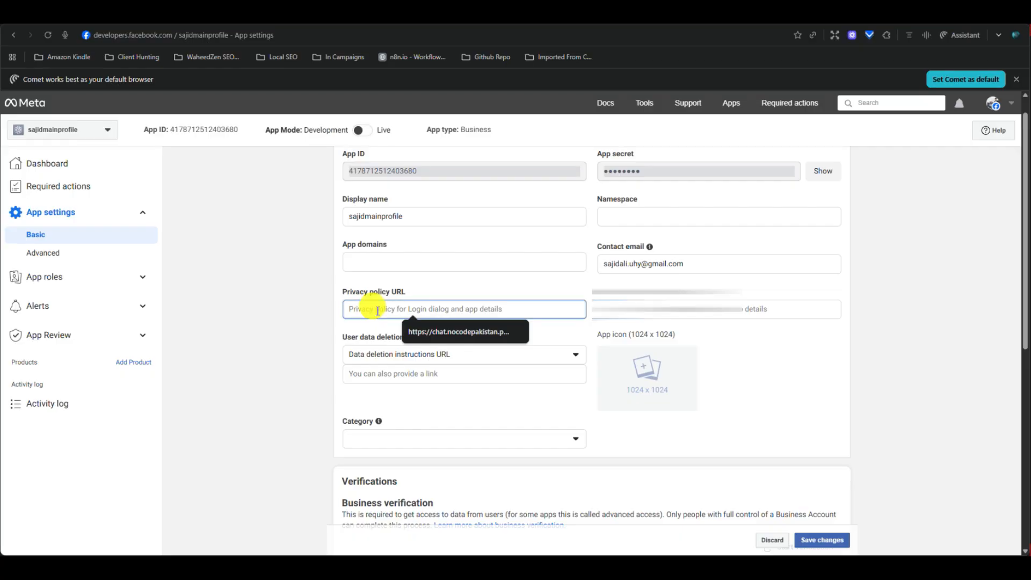
left_click(475, 332)
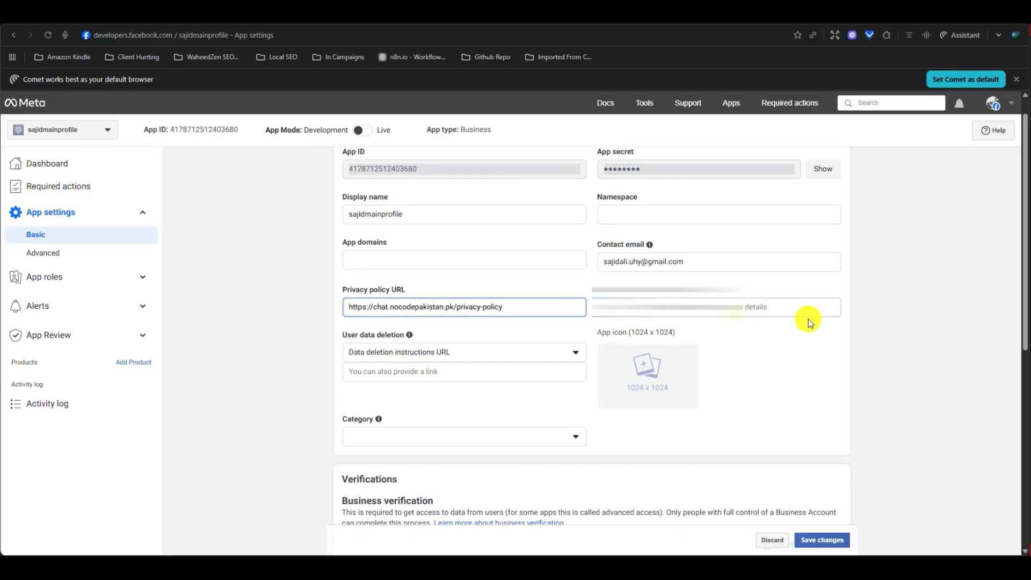
scroll(808, 319, "down", 10)
scroll(807, 319, "up", 10)
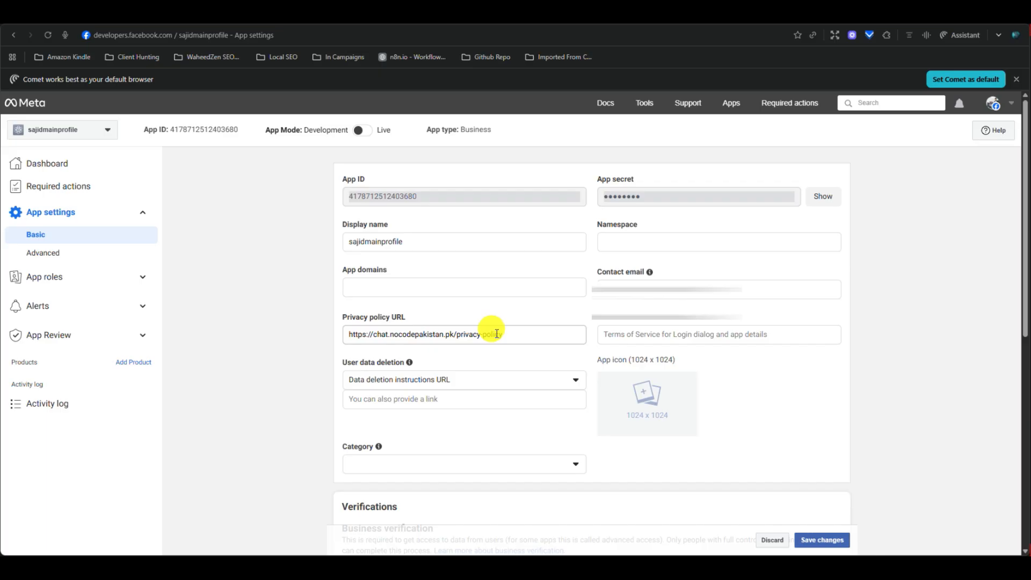
left_click(491, 334)
scroll(771, 349, "down", 10)
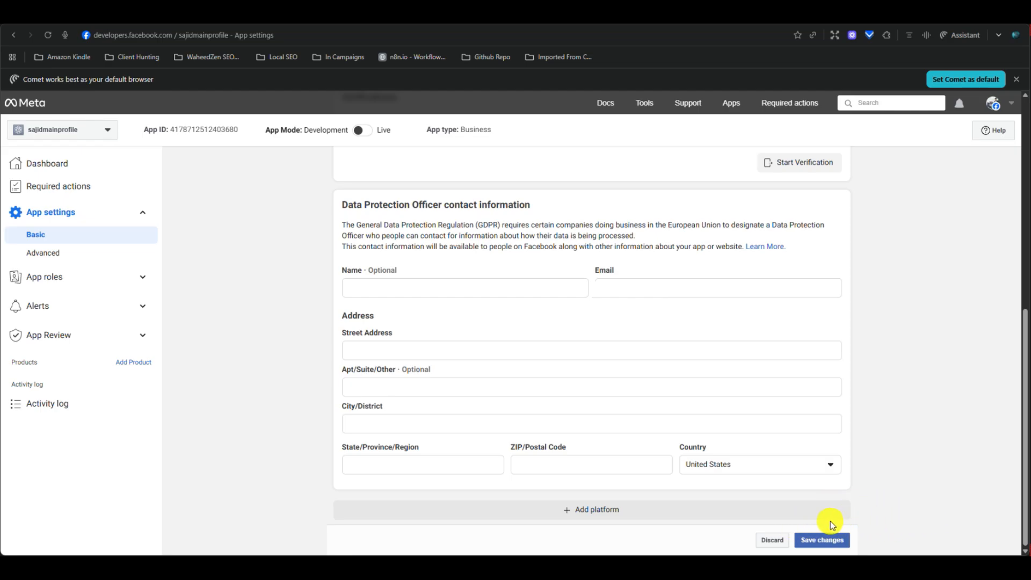
left_click(820, 542)
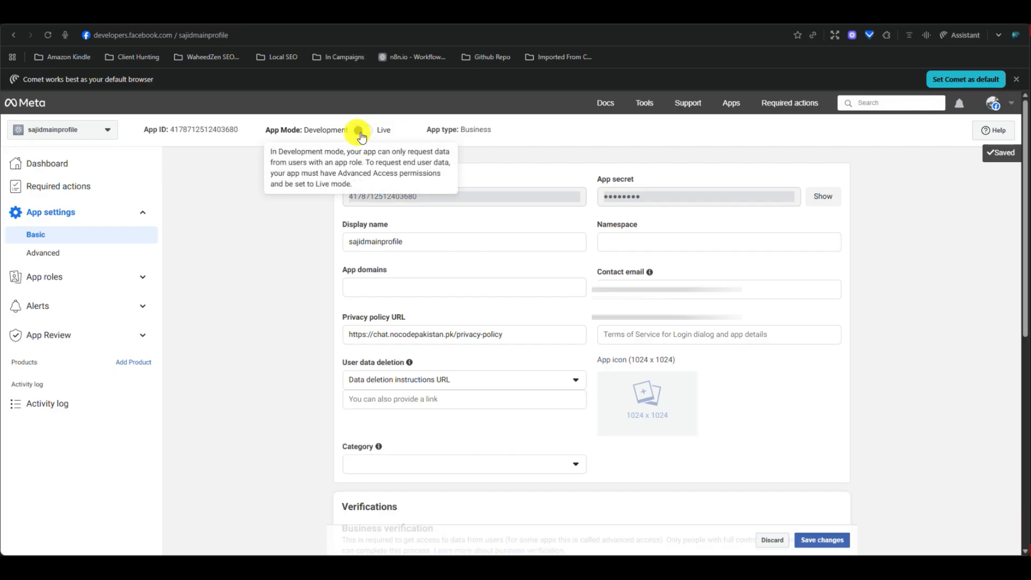
Set up the Webhooks product from the app's dashboard and switch the app mode from Development to Live
left_click(53, 164)
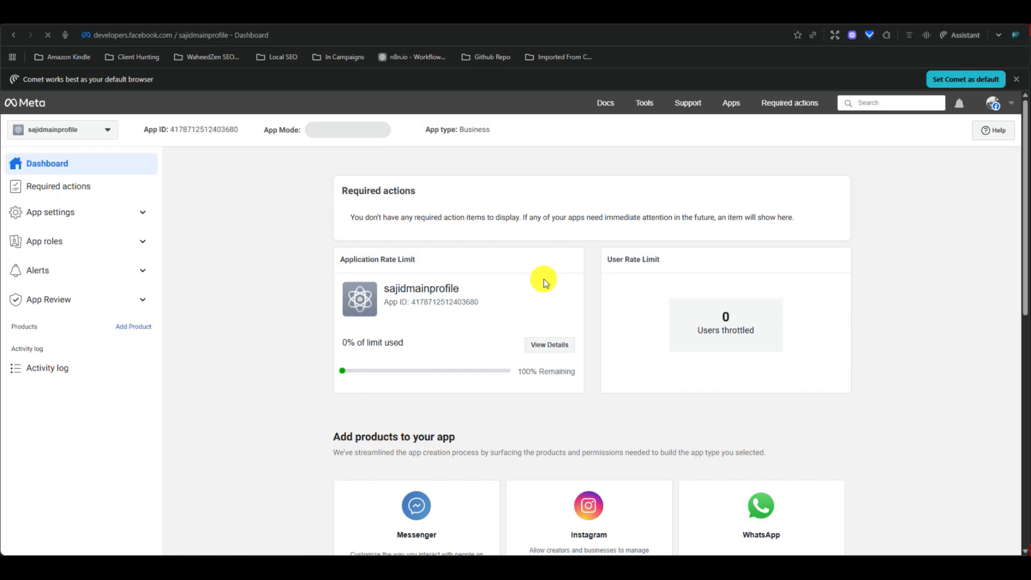
scroll(544, 282, "down", 10)
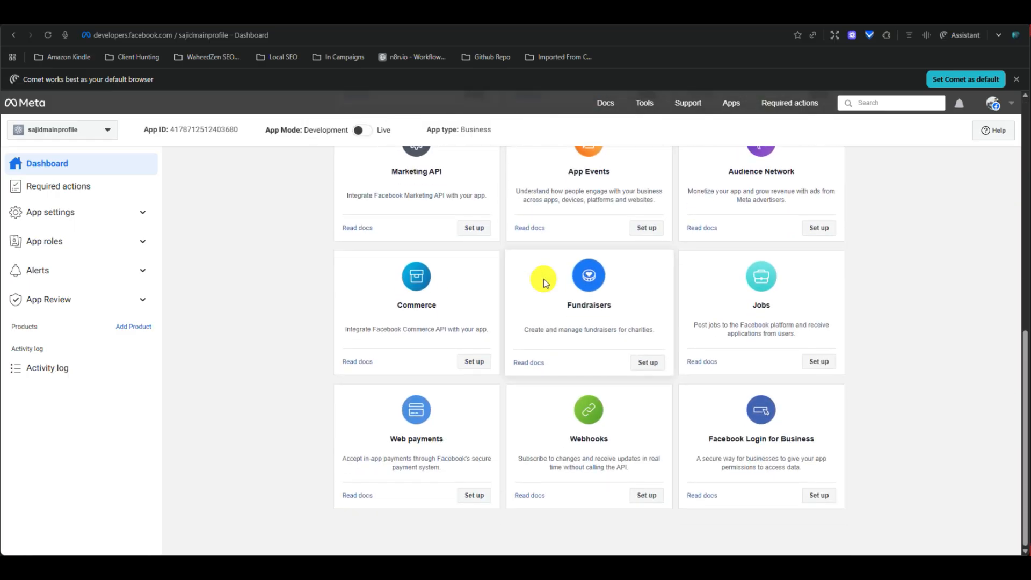
left_click(648, 497)
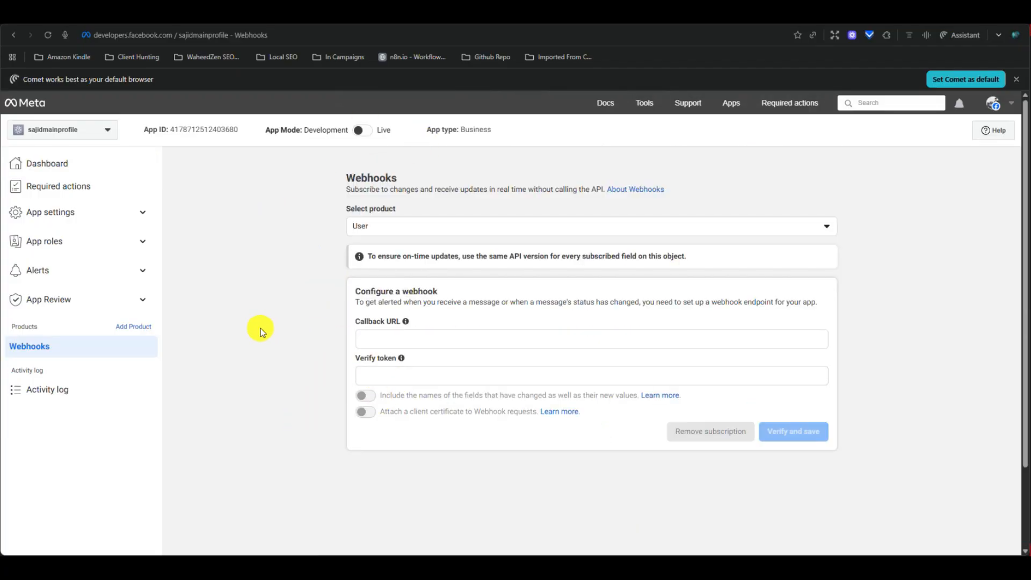
left_click(360, 135)
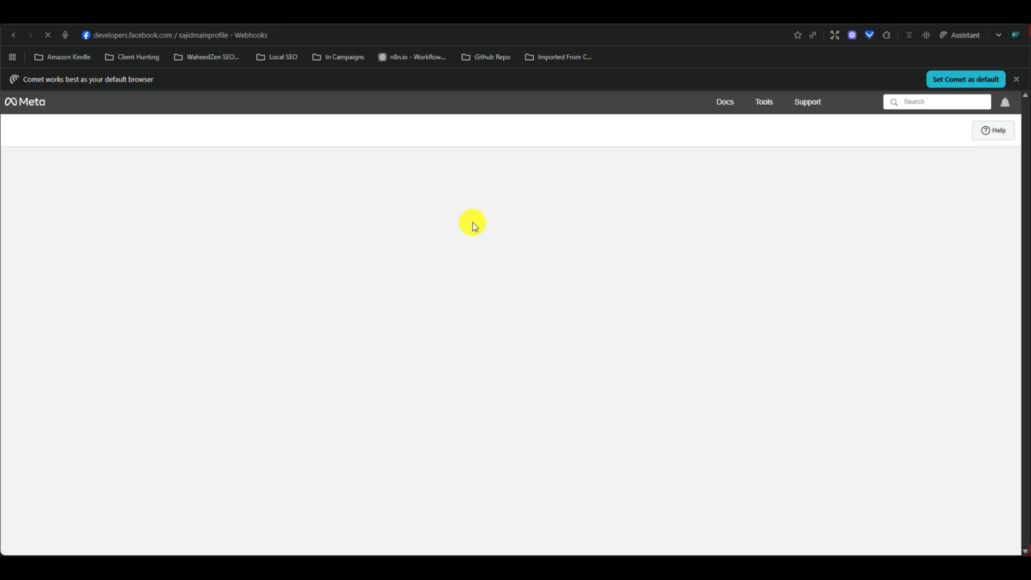
Open the Graph API Explorer and select sajidmainprofile as the Meta app
mouse_move(639, 104)
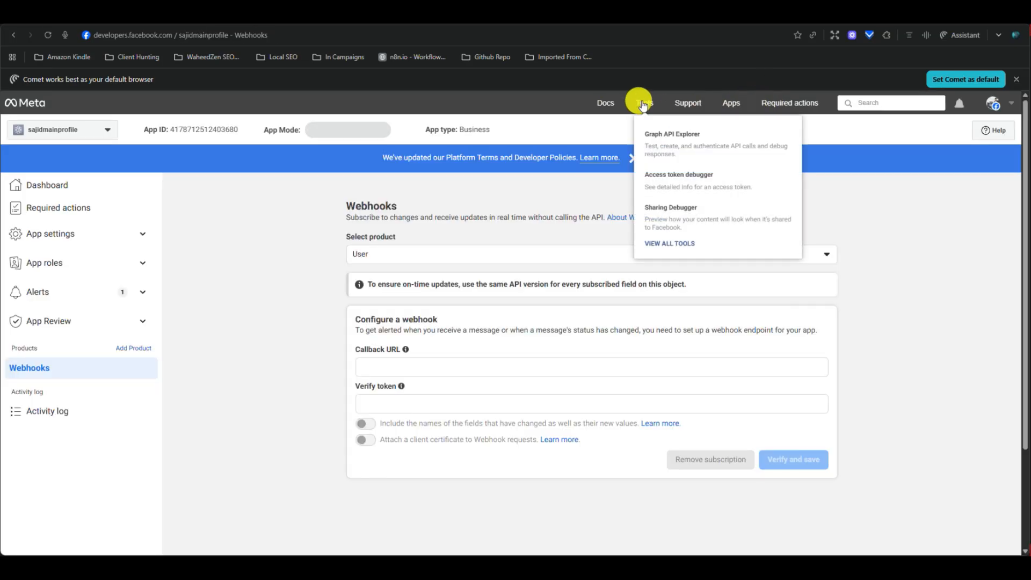
left_click(675, 134)
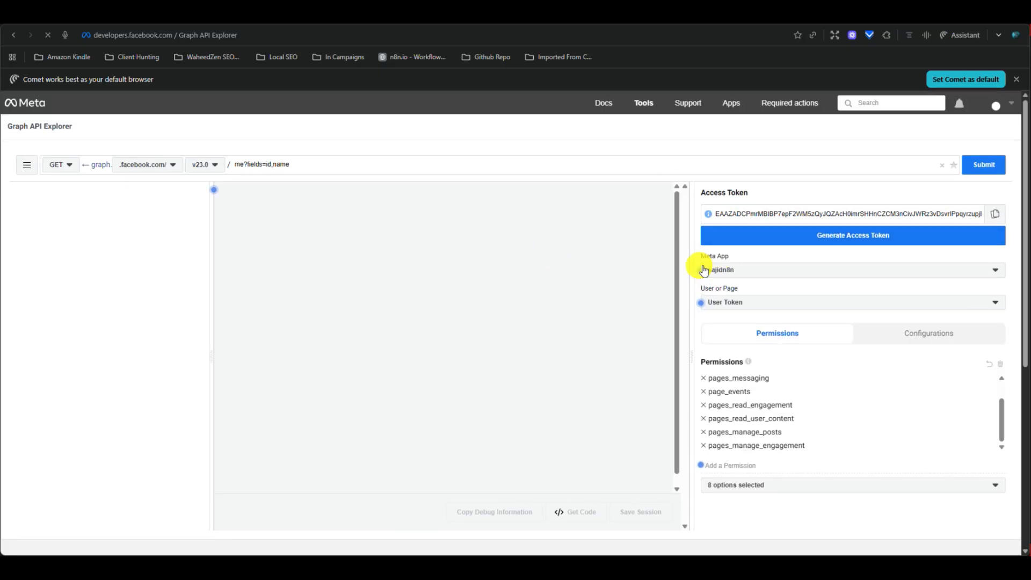
left_click(736, 270)
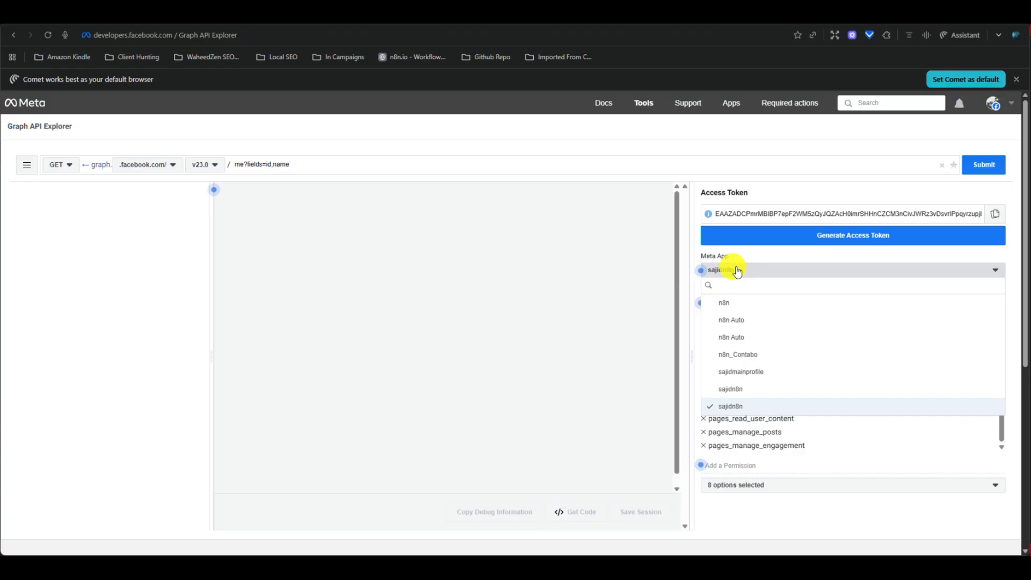
left_click(771, 377)
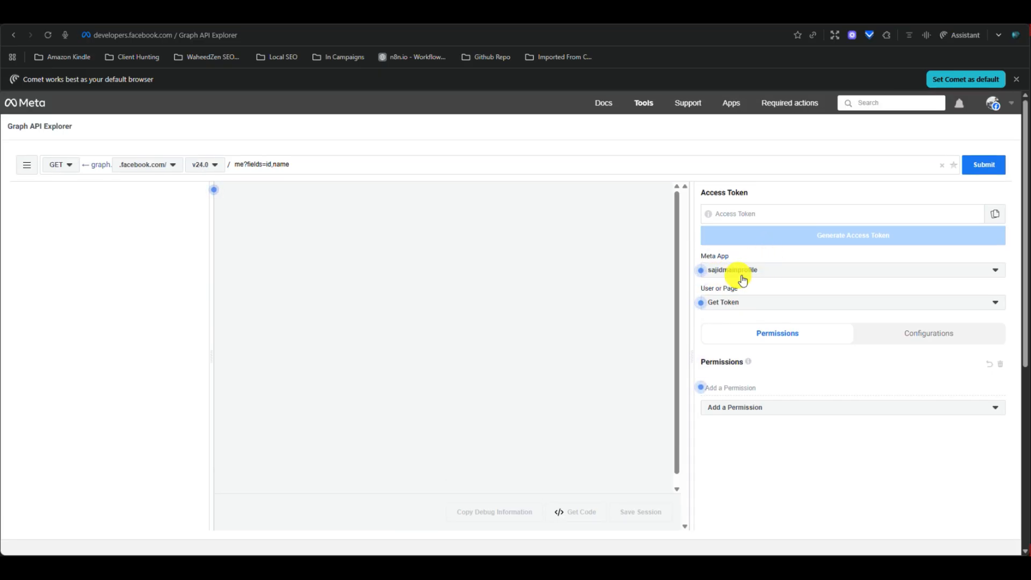
Add the ads_management, ads_read and attribution_read permissions from the Events Groups Pages group
left_click(745, 412)
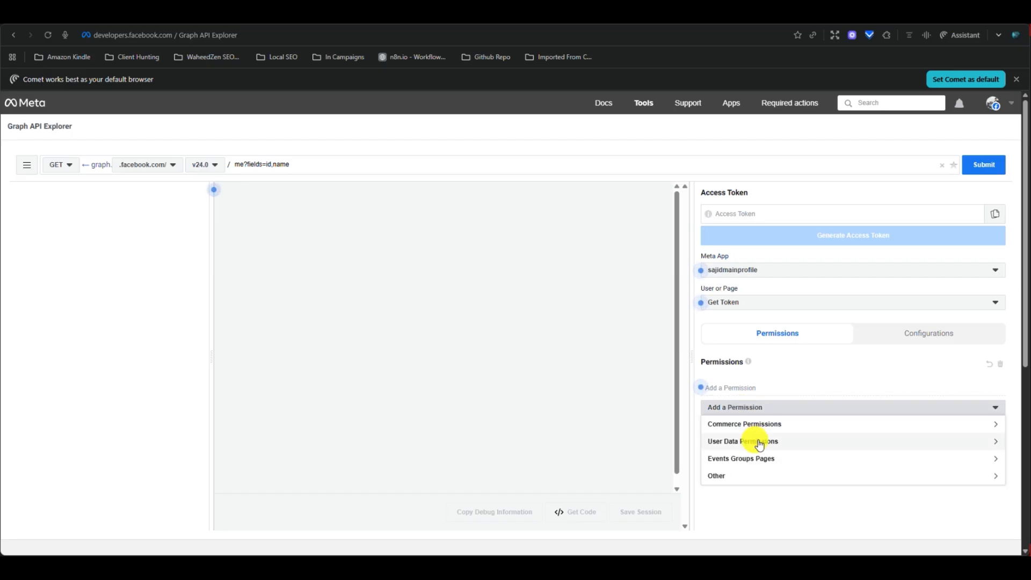
scroll(759, 443, "down", 5)
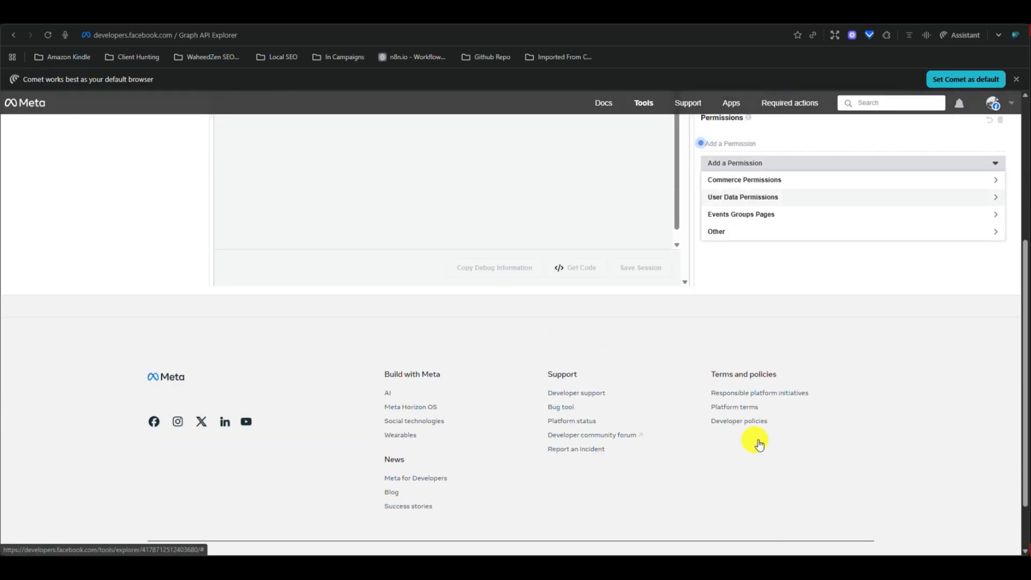
scroll(759, 443, "up", 4)
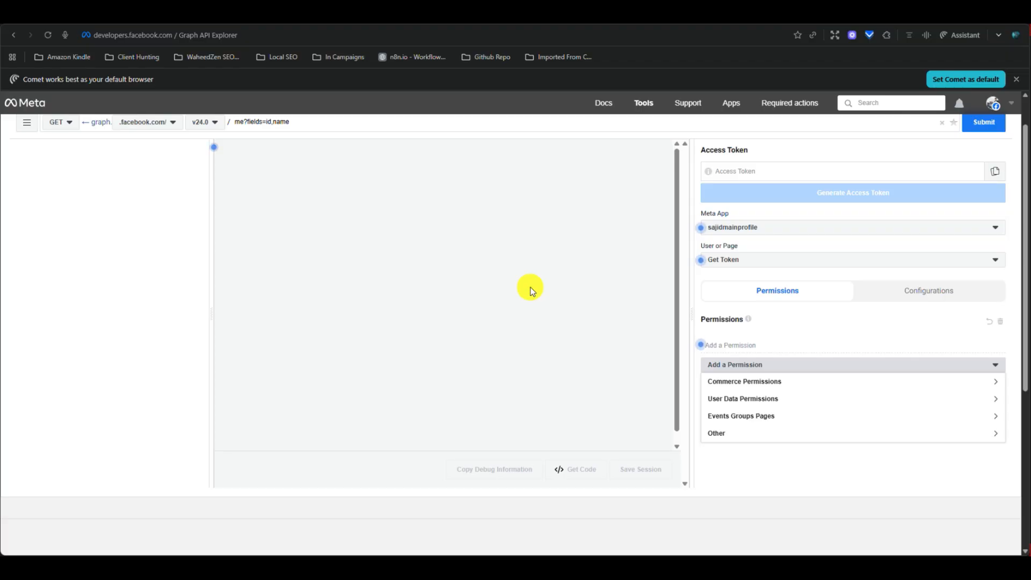
left_click(744, 400)
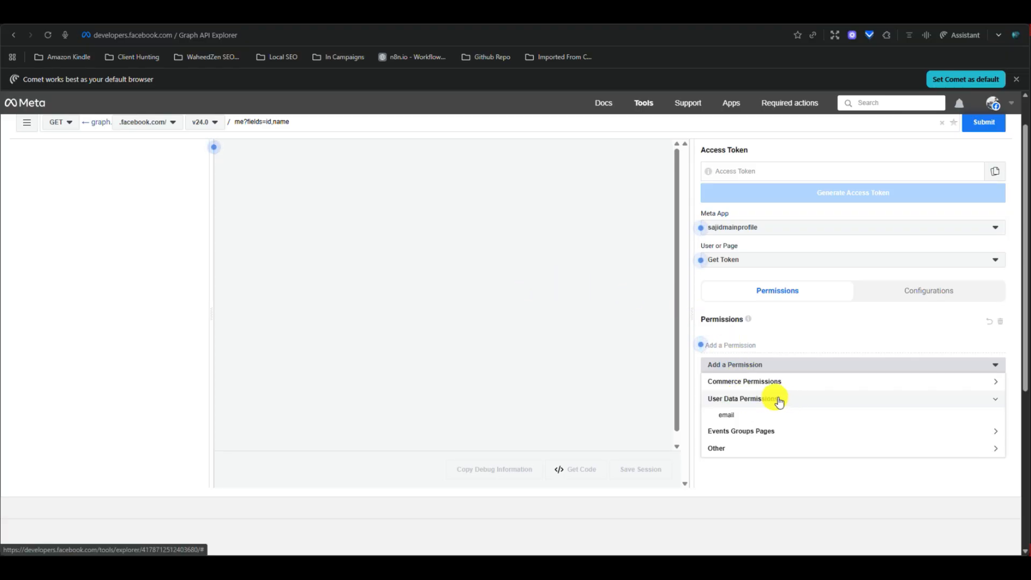
left_click(774, 399)
left_click(752, 419)
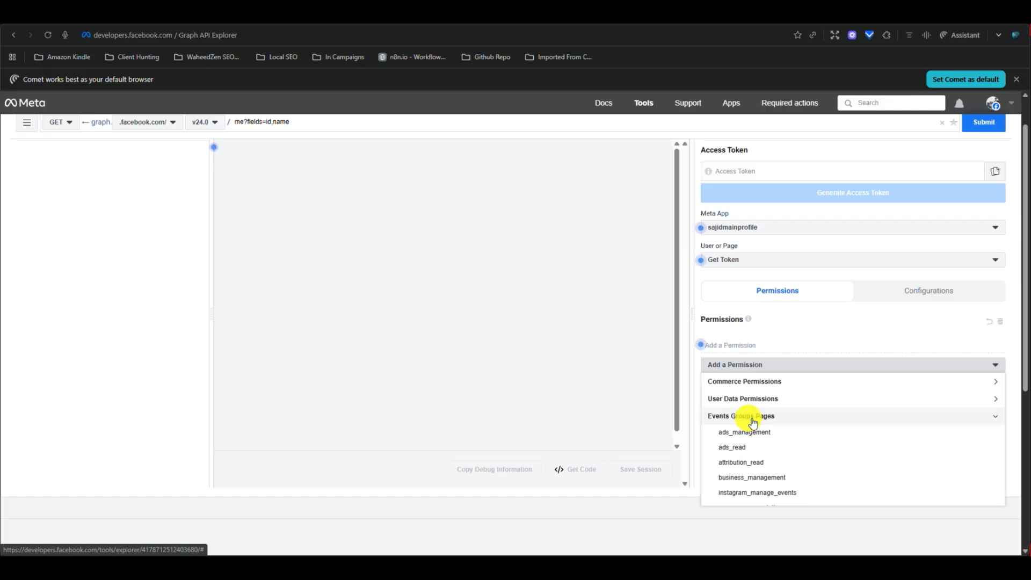
scroll(752, 423, "down", 2)
scroll(752, 423, "up", 1)
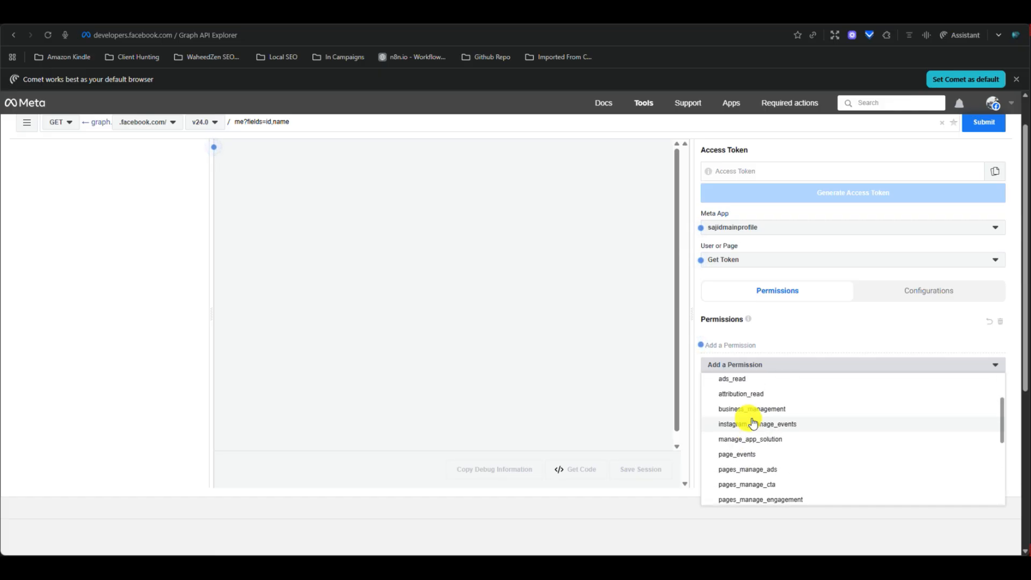
scroll(753, 422, "up", 2)
left_click(753, 424)
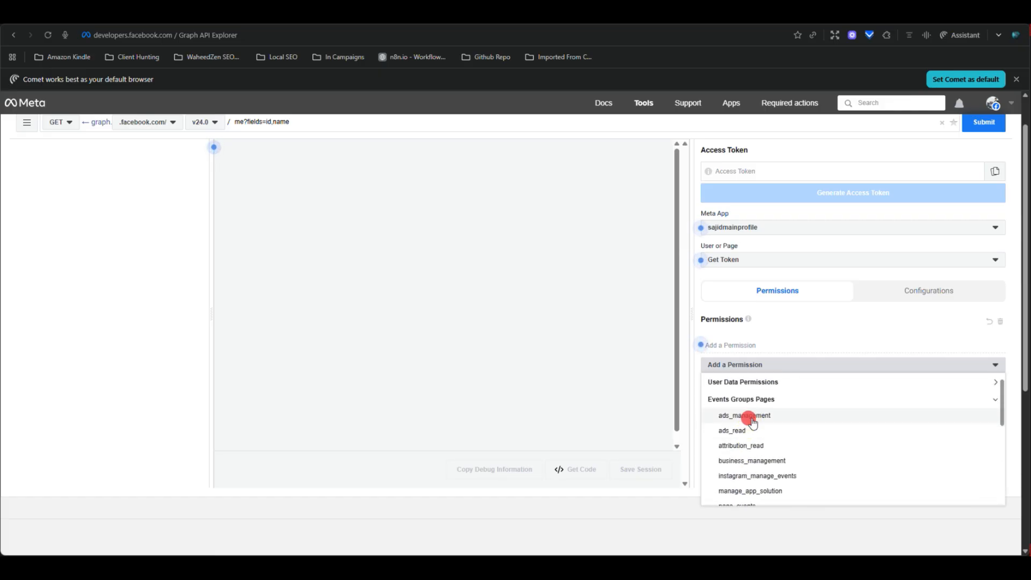
left_click(737, 441)
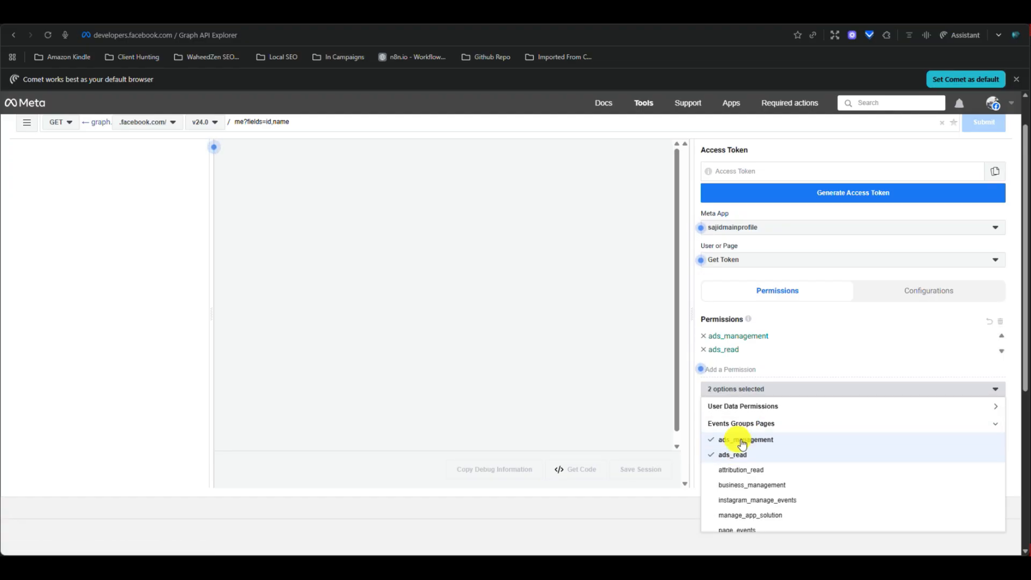
left_click(778, 471)
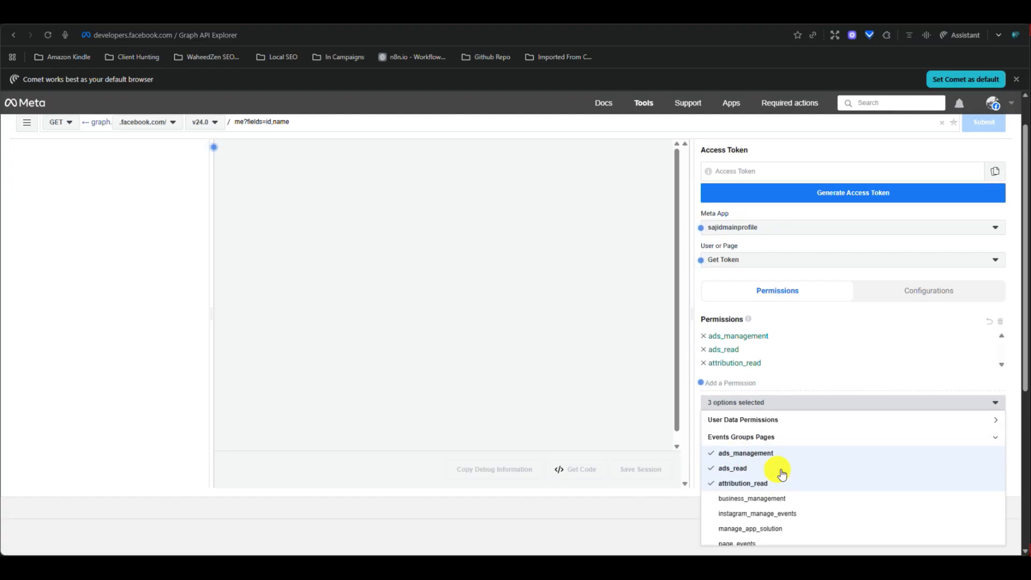
Add the instagram_manage_events, page_events and pages_manage_ads permissions
scroll(779, 472, "down", 2)
scroll(782, 473, "up", 1)
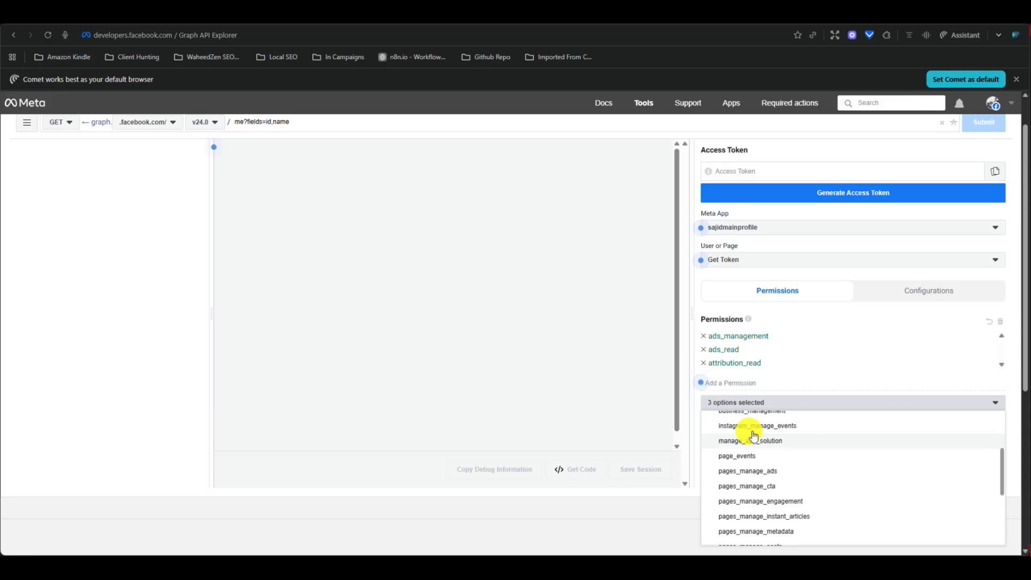
left_click(788, 424)
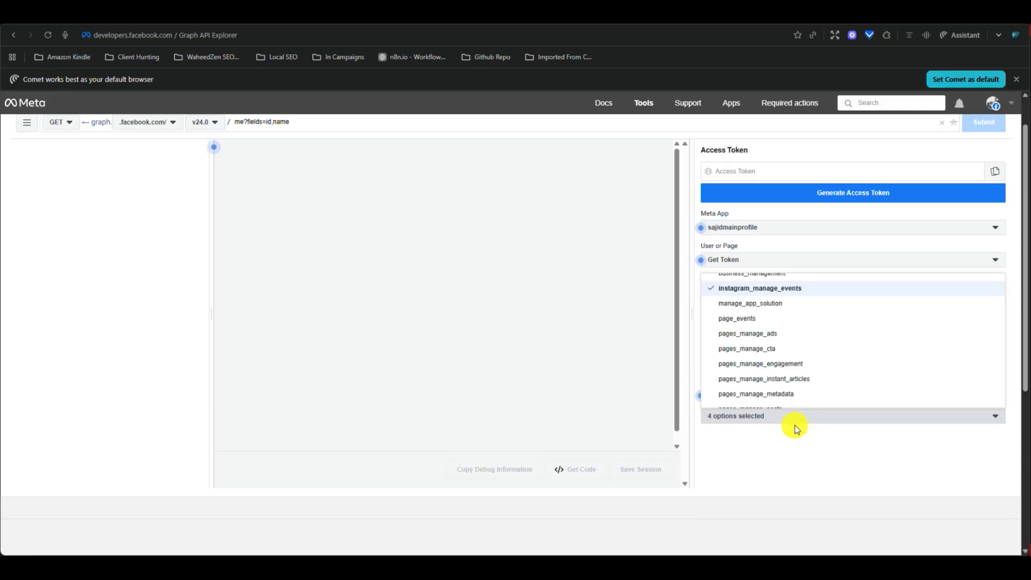
left_click(779, 318)
left_click(763, 346)
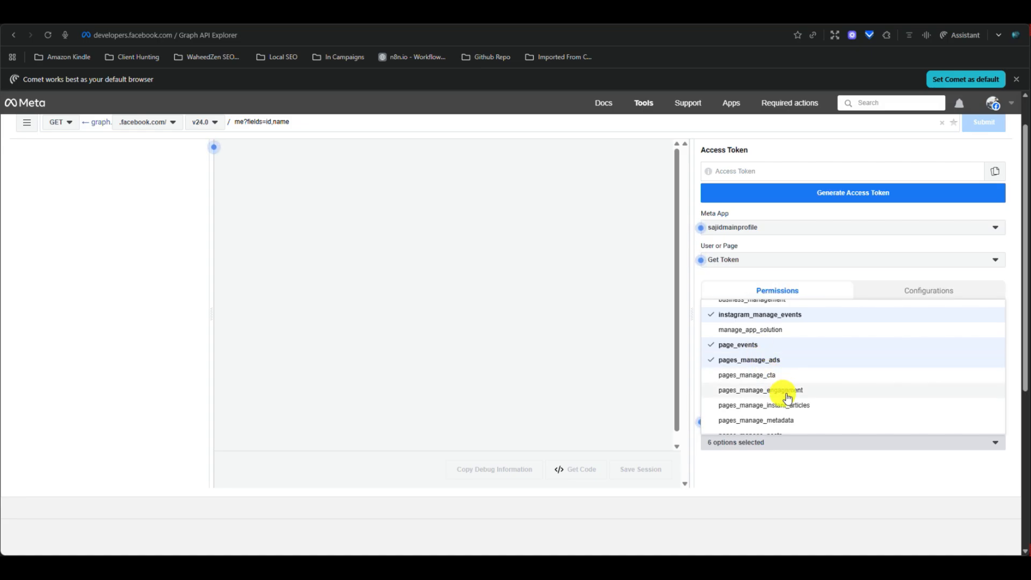
Add the pages_messaging, pages_manage_posts and pages_manage_metadata permissions
scroll(787, 398, "down", 3)
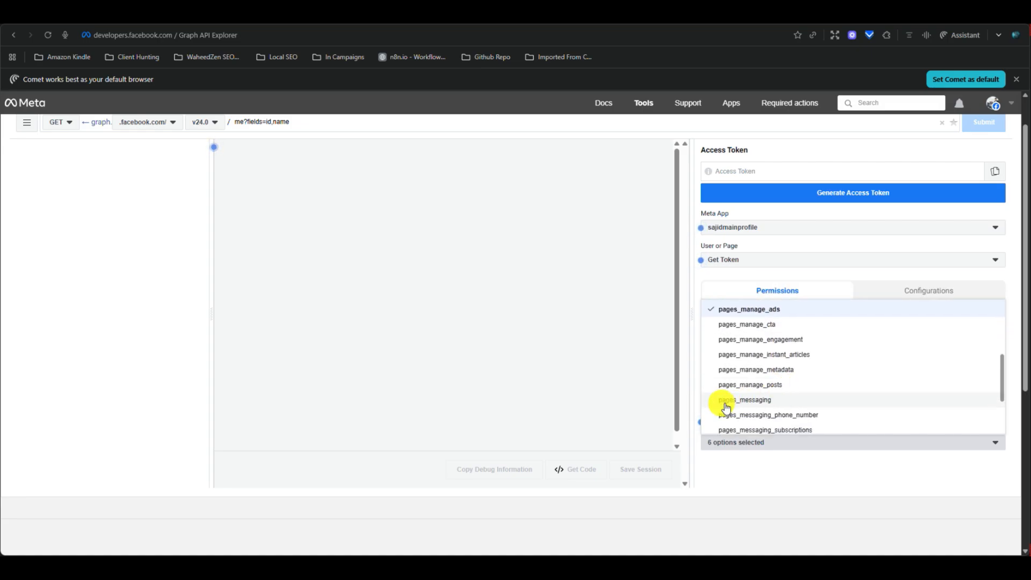
left_click(760, 401)
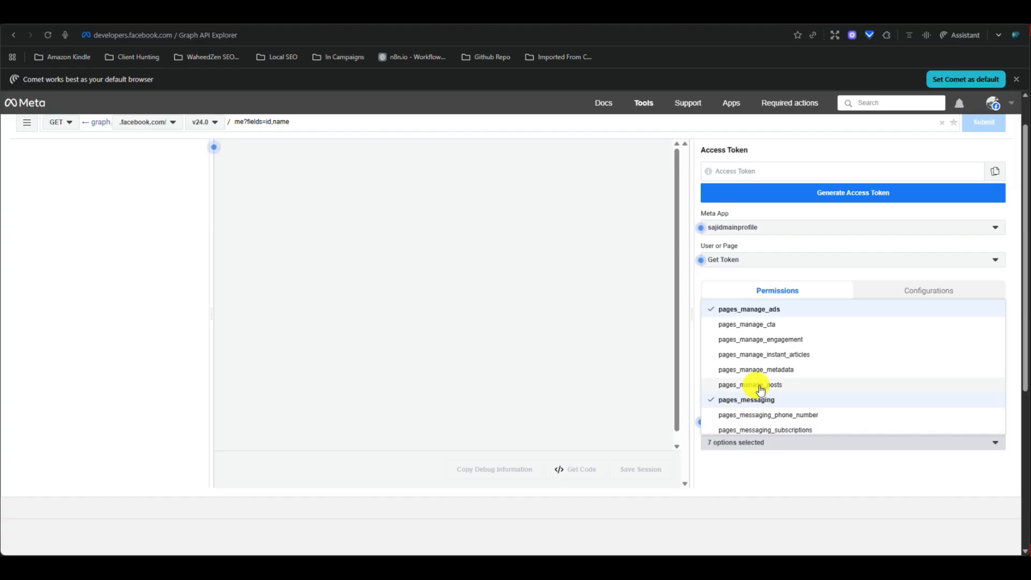
left_click(760, 387)
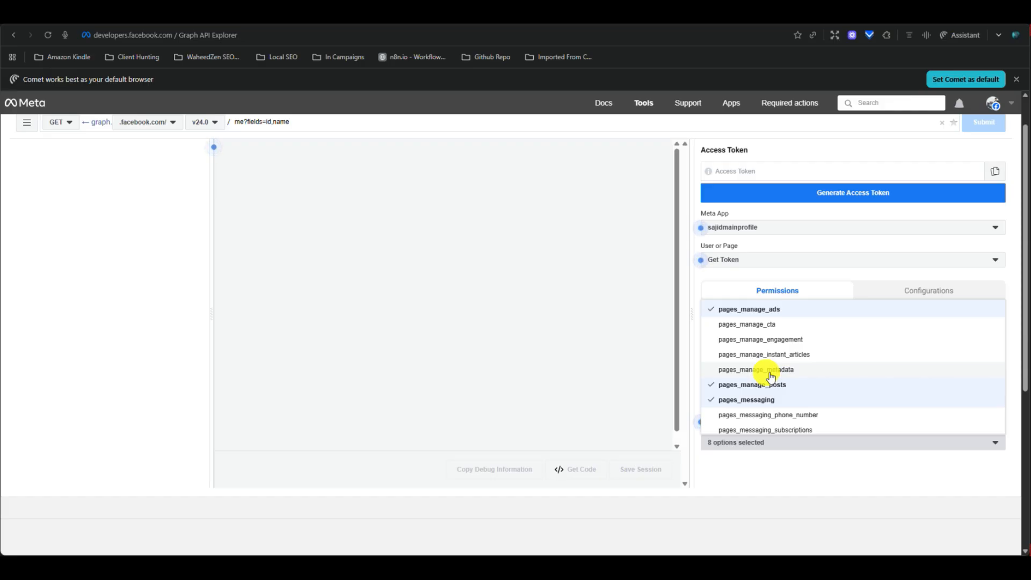
left_click(772, 376)
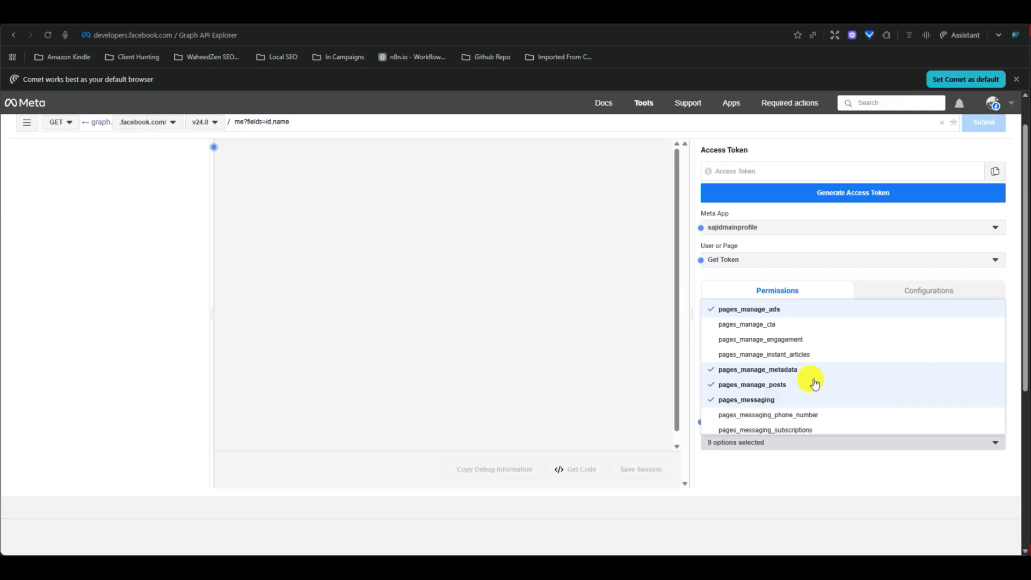
Add the pages_read_engagement, pages_messaging_phone_number, pages_show_list, pages_utility_messaging and pages_manage_engagement permissions
scroll(815, 383, "down", 2)
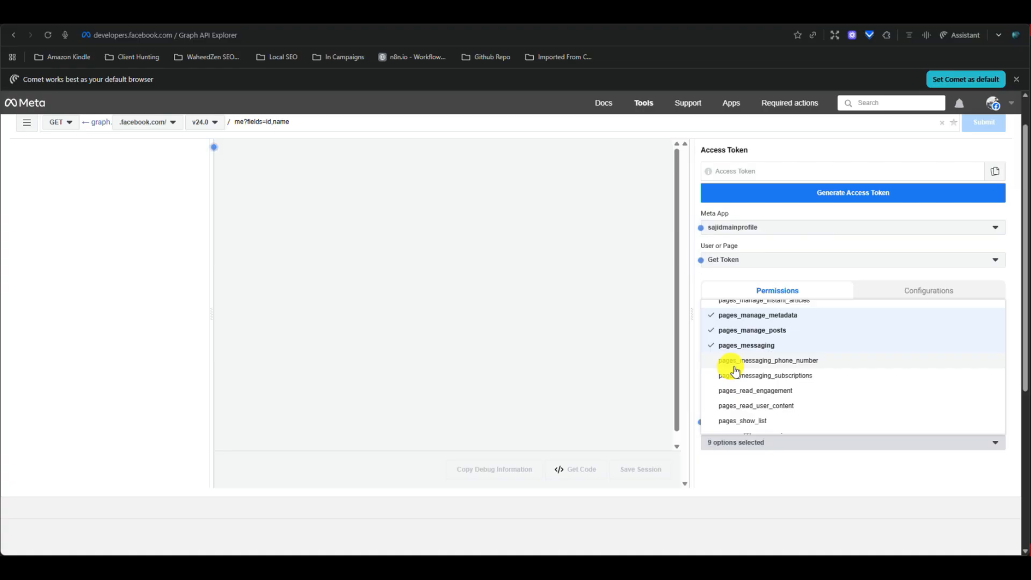
left_click(747, 392)
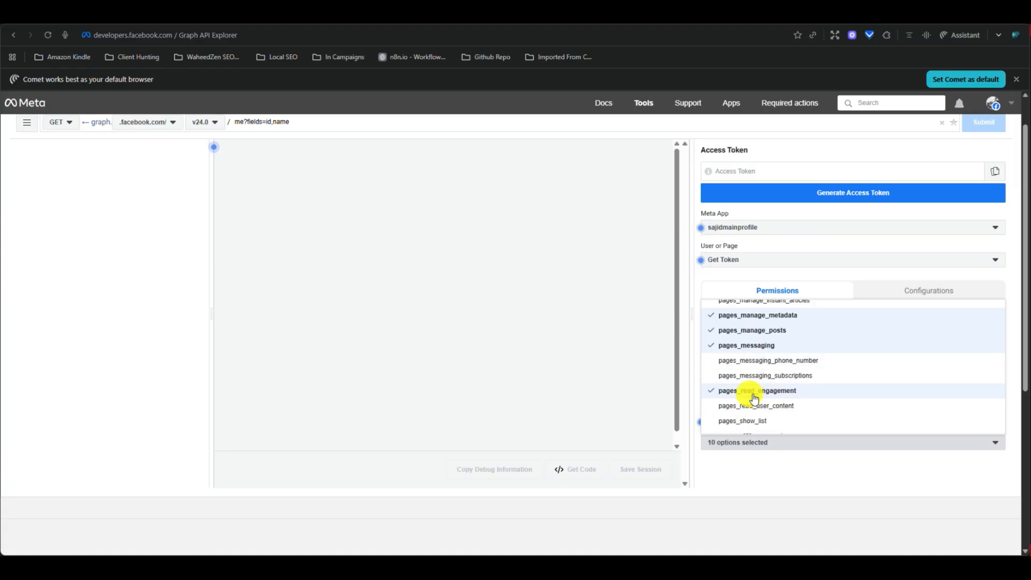
left_click(762, 363)
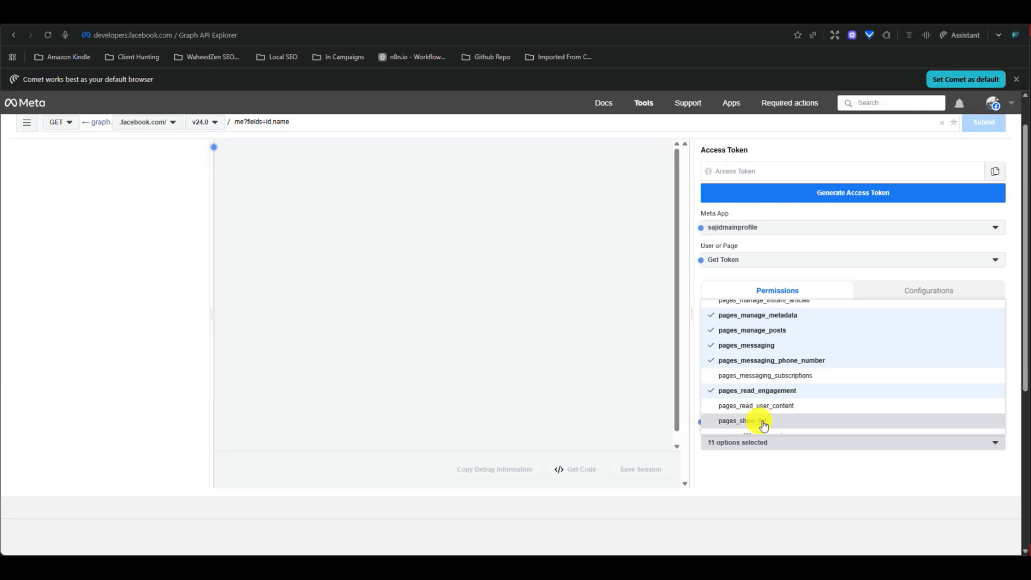
left_click(764, 425)
scroll(868, 369, "down", 1)
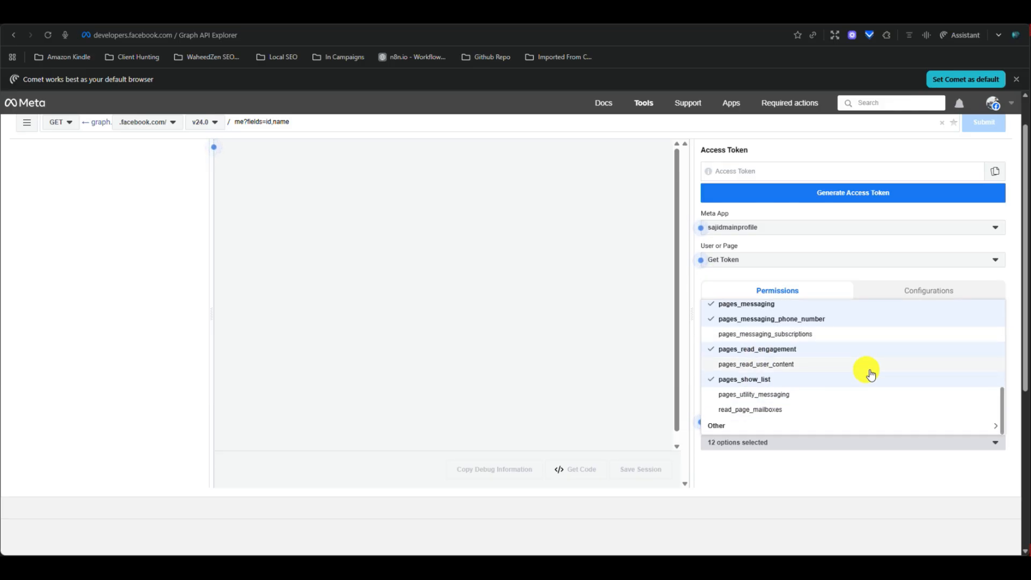
left_click(752, 395)
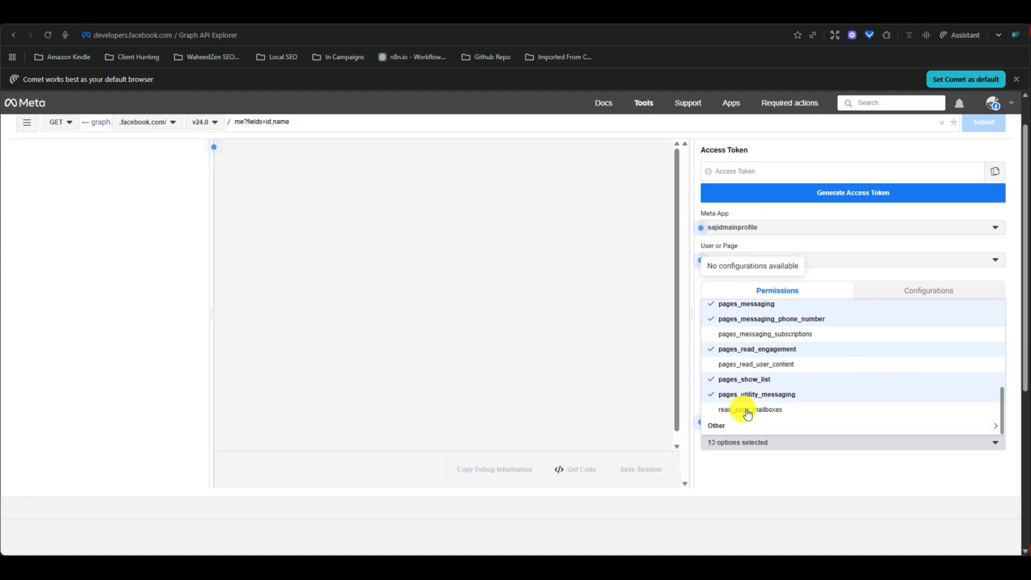
scroll(770, 390, "up", 1)
scroll(769, 390, "up", 4)
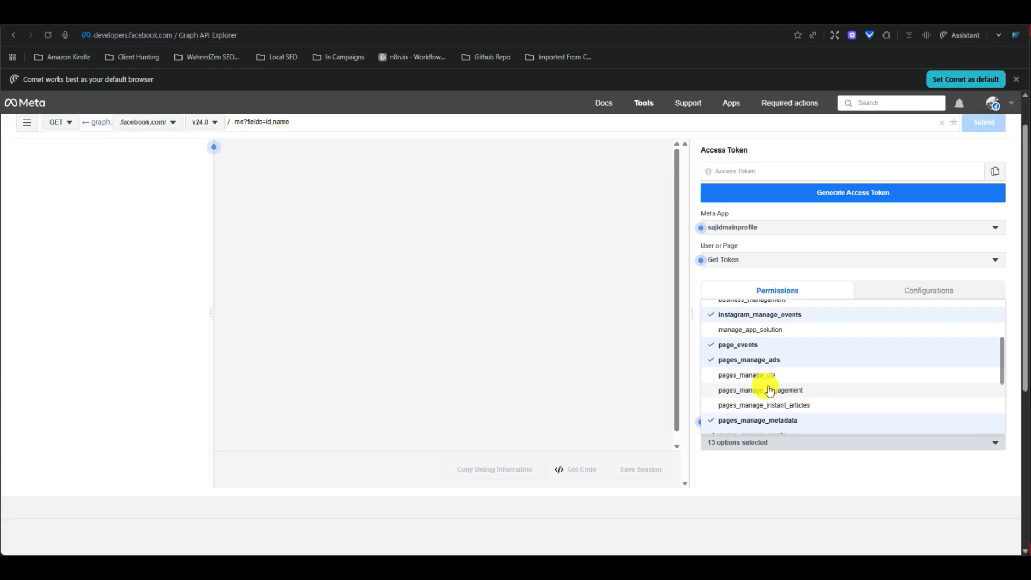
left_click(734, 391)
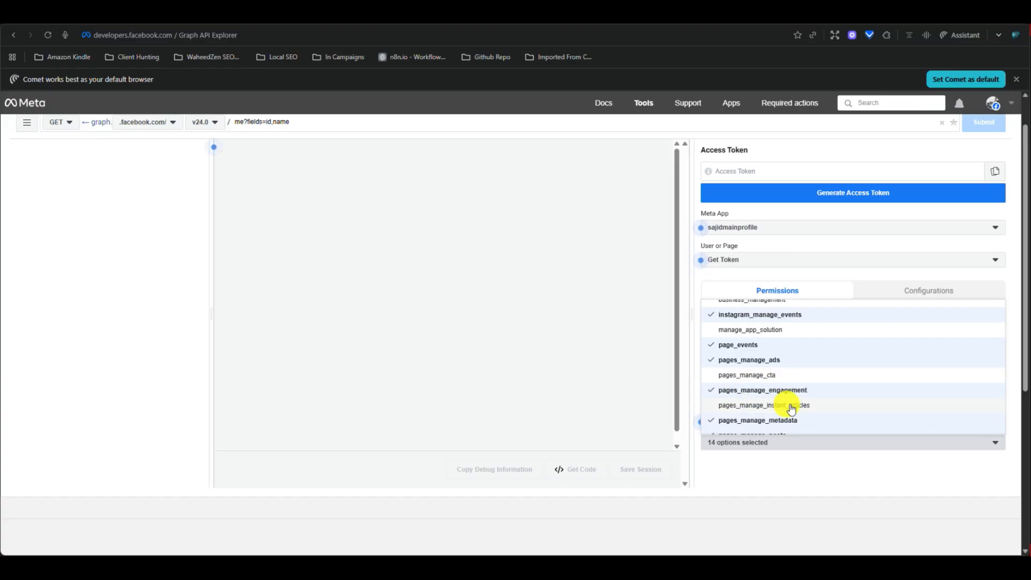
Add instagram_manage_comments, instagram_manage_messages, instagram_manage_insights and instagram_creator_marketplace_discovery from the Other permission group
scroll(791, 408, "up", 3)
scroll(791, 408, "down", 6)
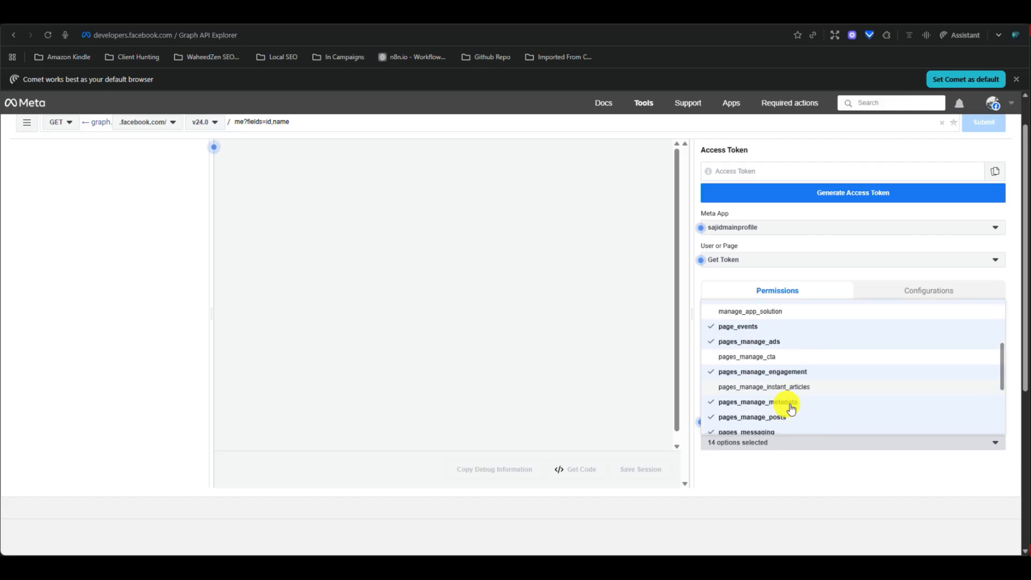
scroll(791, 408, "down", 3)
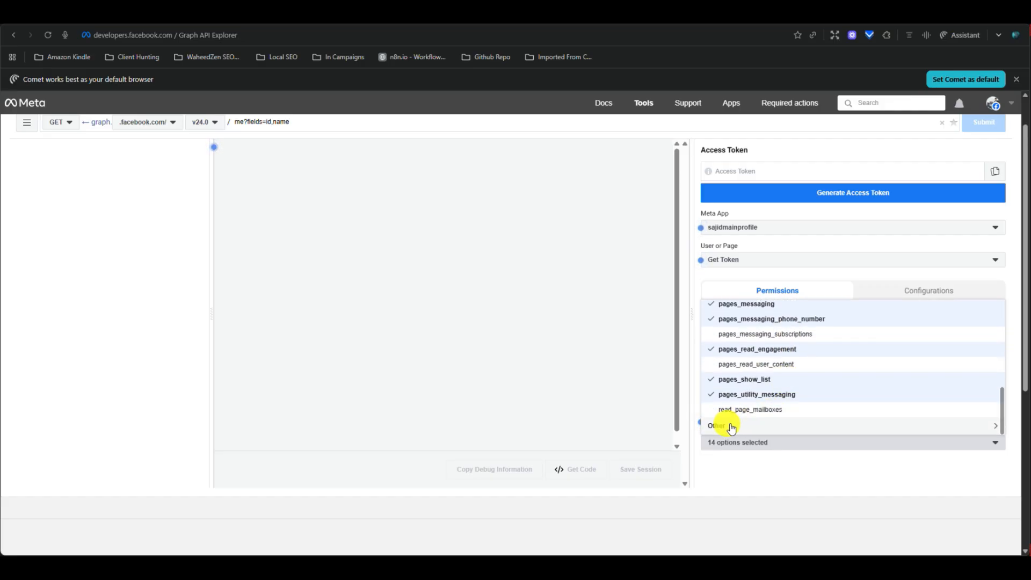
scroll(731, 429, "down", 4)
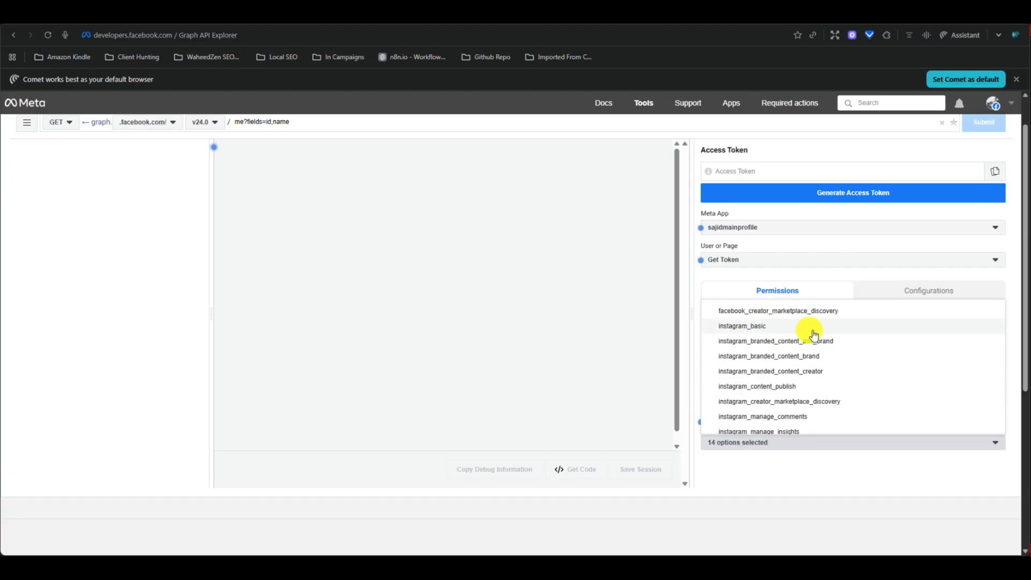
scroll(809, 392, "down", 1)
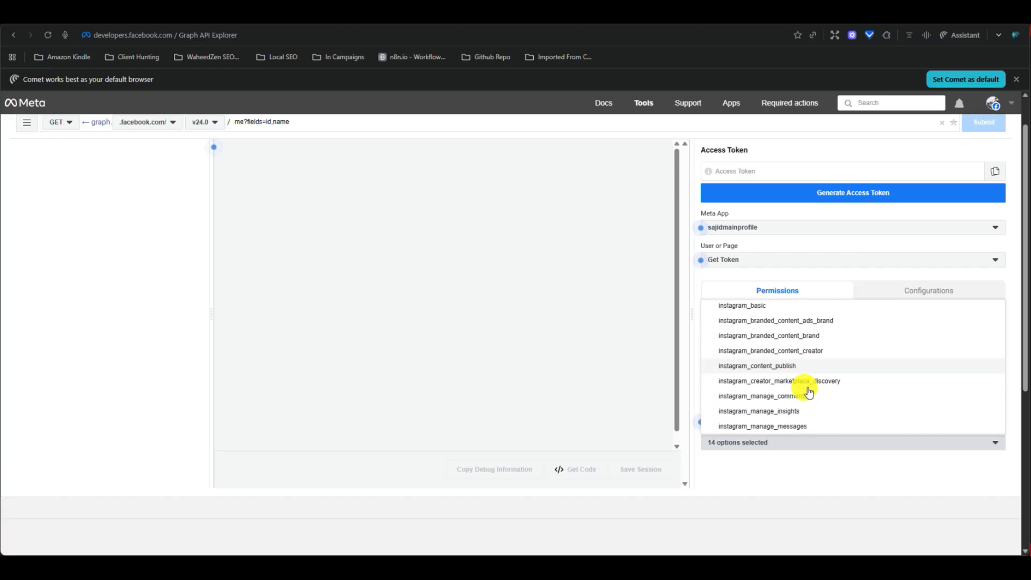
left_click(809, 388)
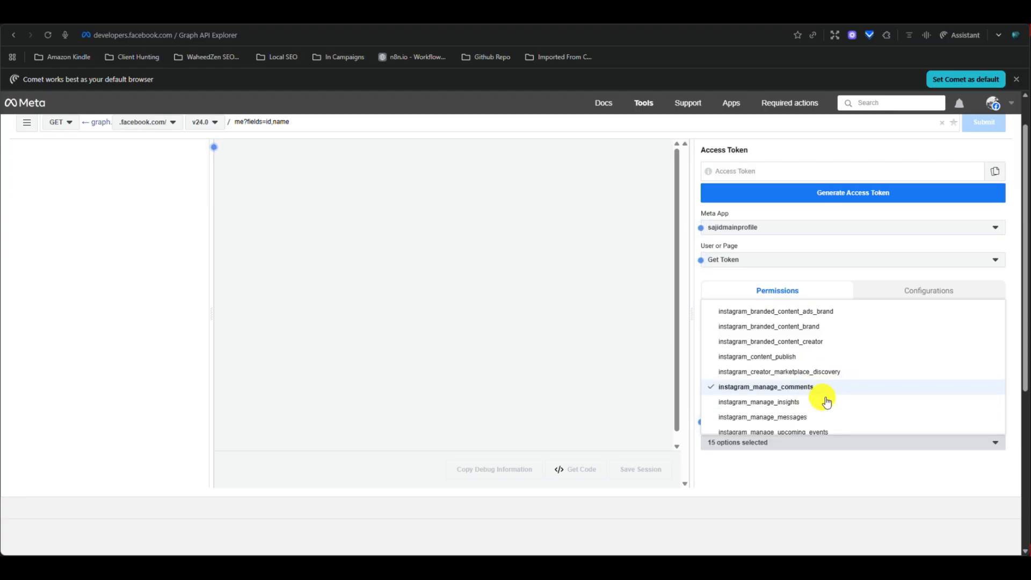
left_click(775, 419)
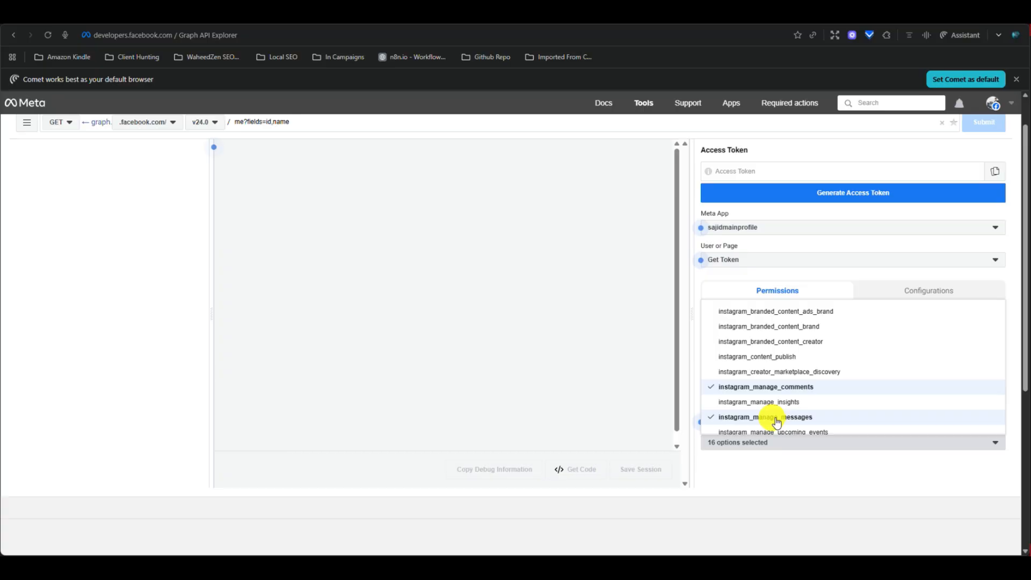
left_click(727, 407)
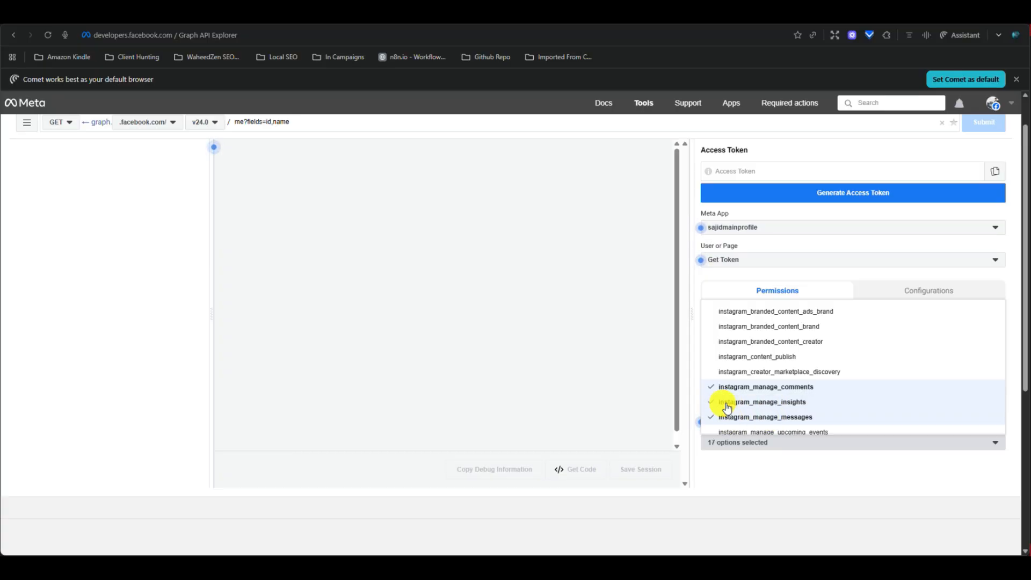
left_click(807, 375)
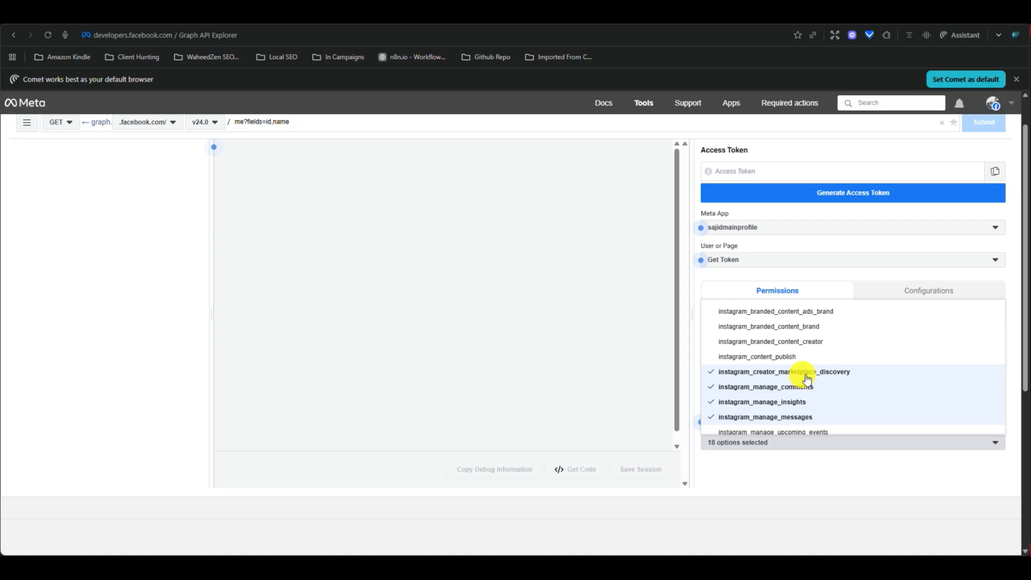
Remove the instagram_creator_marketplace_discovery permission and add instagram_content_publish instead
left_click(805, 375)
left_click(772, 359)
scroll(773, 361, "down", 1)
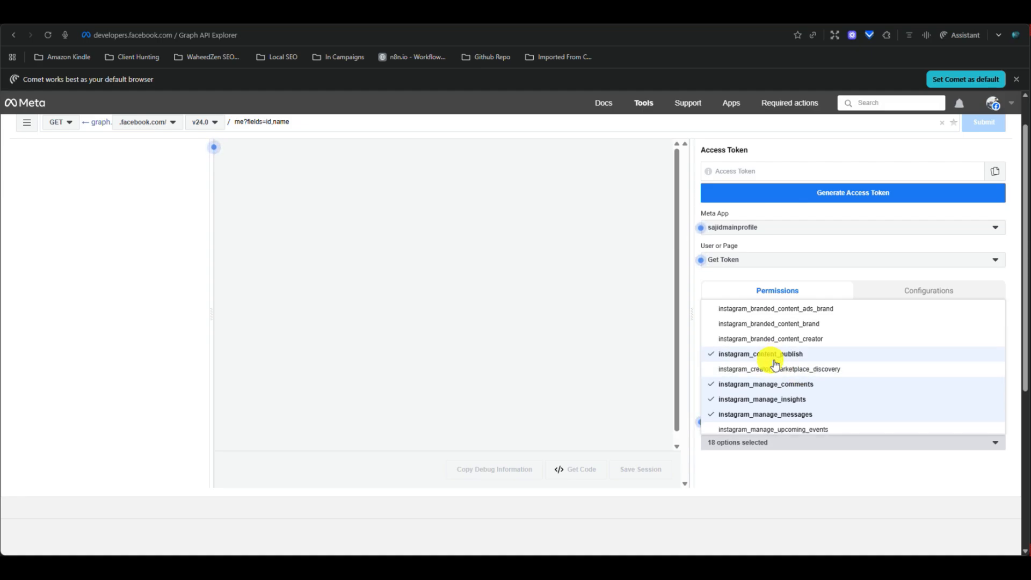
Add the publish_video and read_insights permissions
scroll(775, 365, "down", 3)
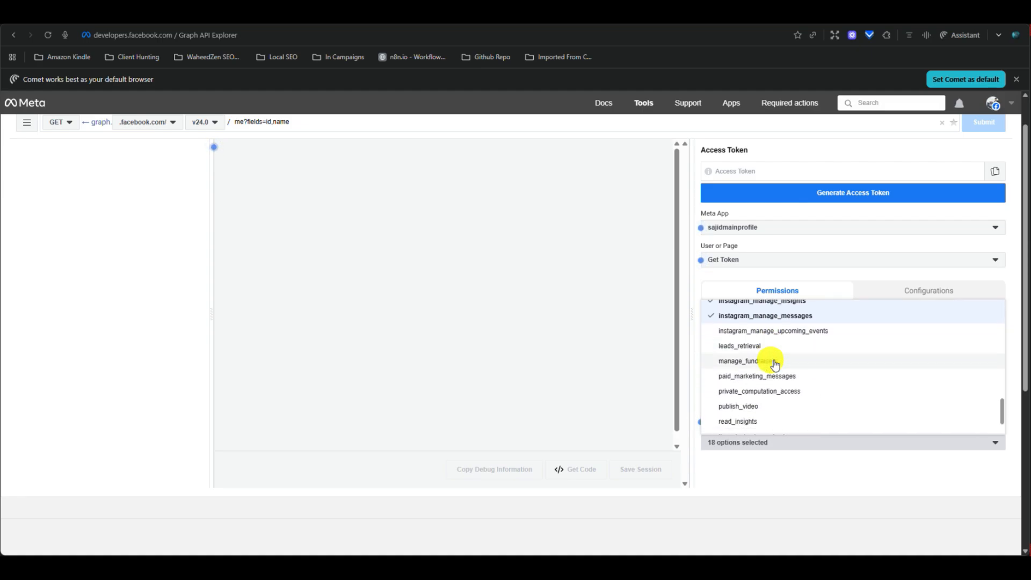
scroll(775, 364, "down", 1)
left_click(749, 390)
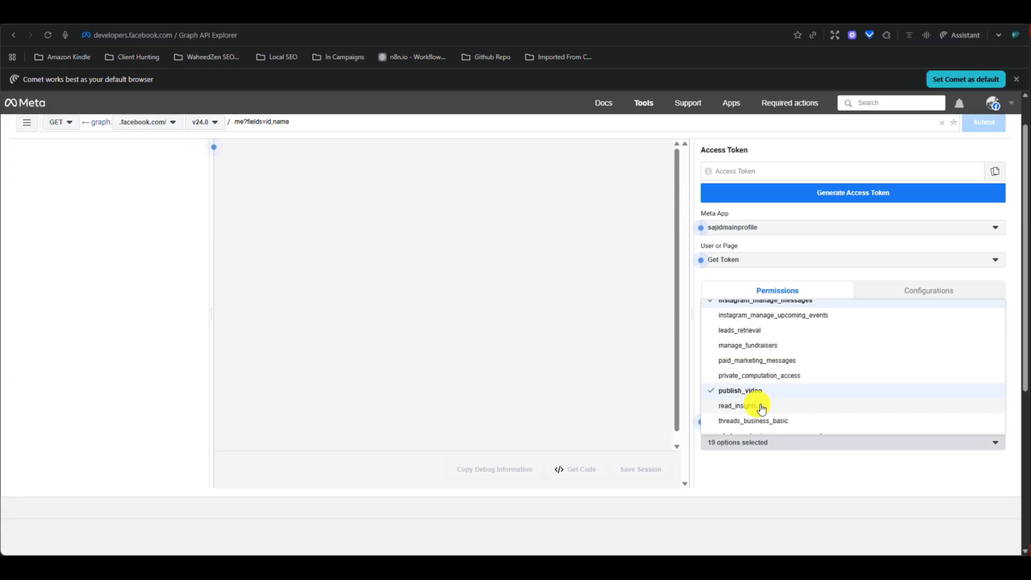
left_click(762, 407)
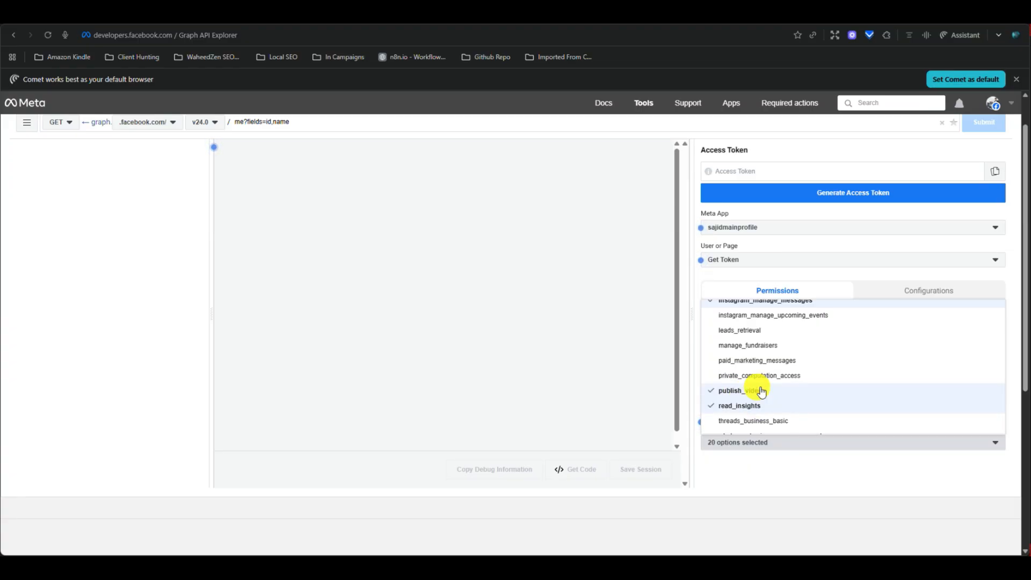
left_click(752, 347)
scroll(751, 333, "down", 1)
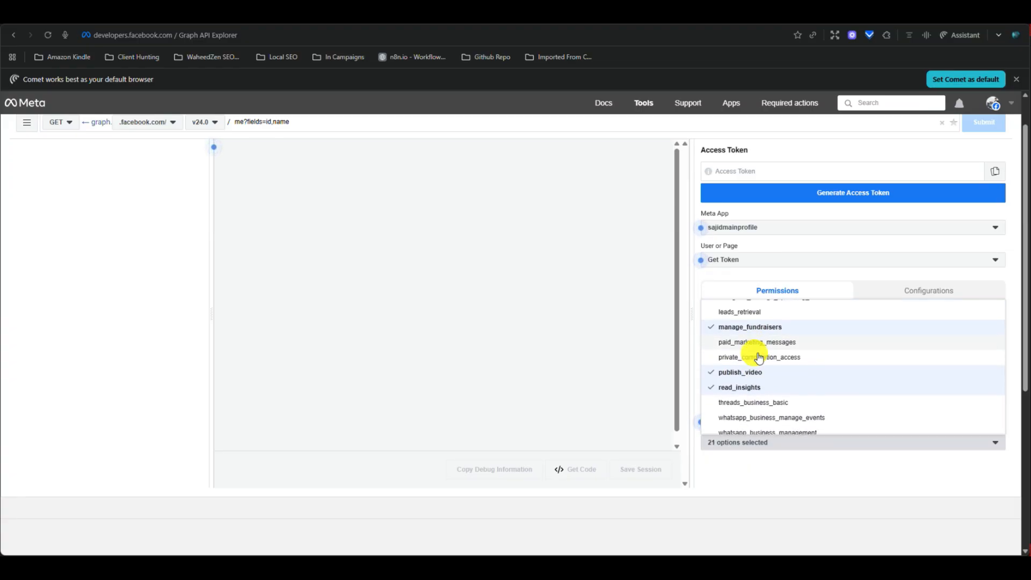
left_click(749, 327)
Add the whatsapp_business_manage_events, whatsapp_business_management and whatsapp_business_messaging permissions
scroll(803, 379, "down", 1)
left_click(795, 399)
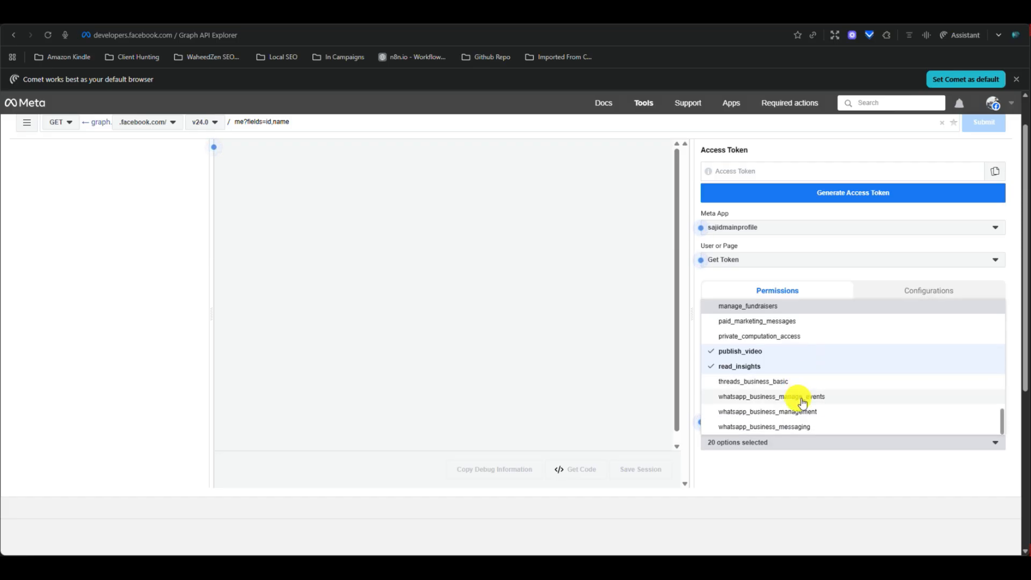
left_click(799, 413)
left_click(802, 425)
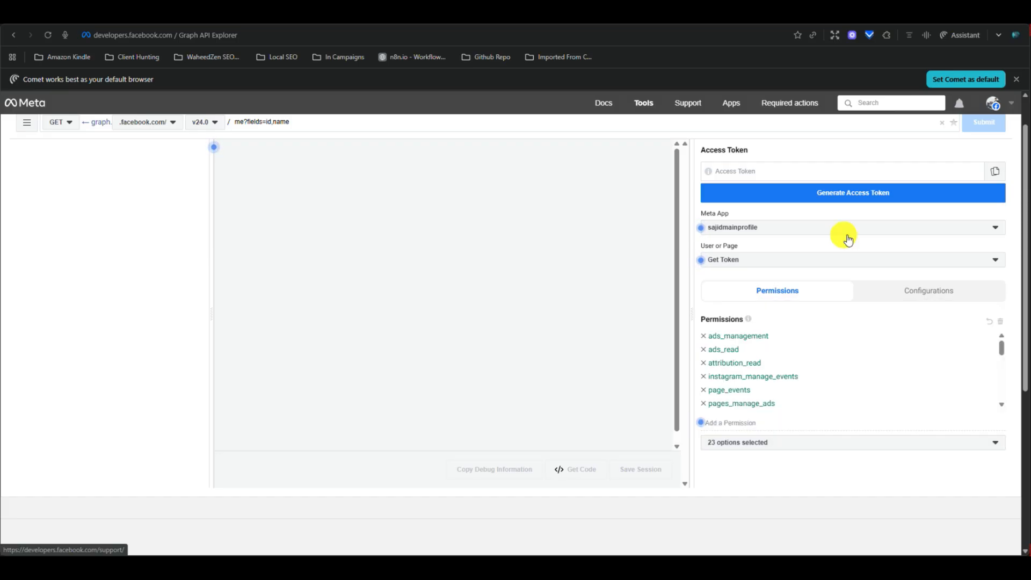
Request a new access token, continue as the signed-in account and opt in to all current and future Pages
left_click(841, 196)
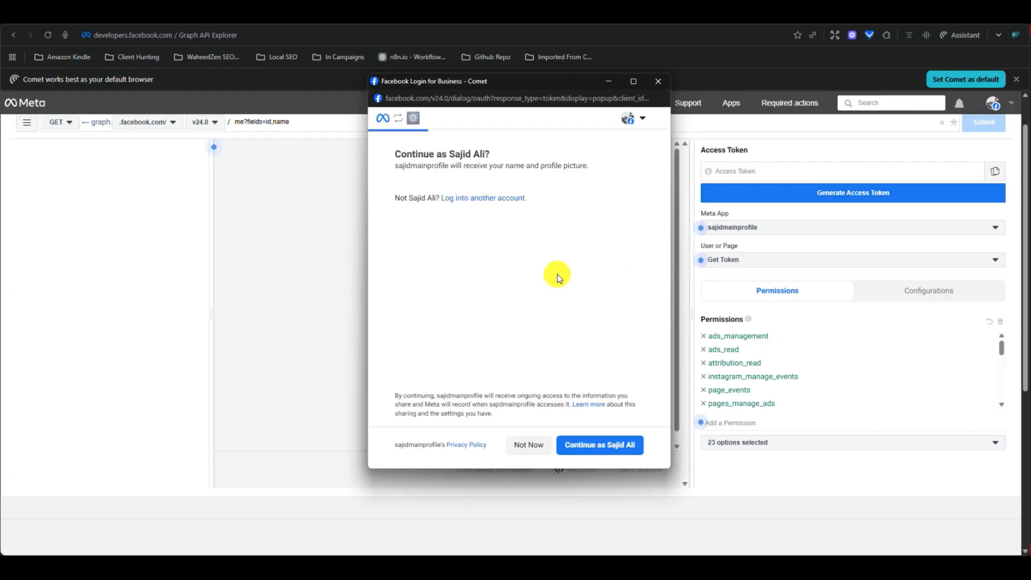
left_click(610, 444)
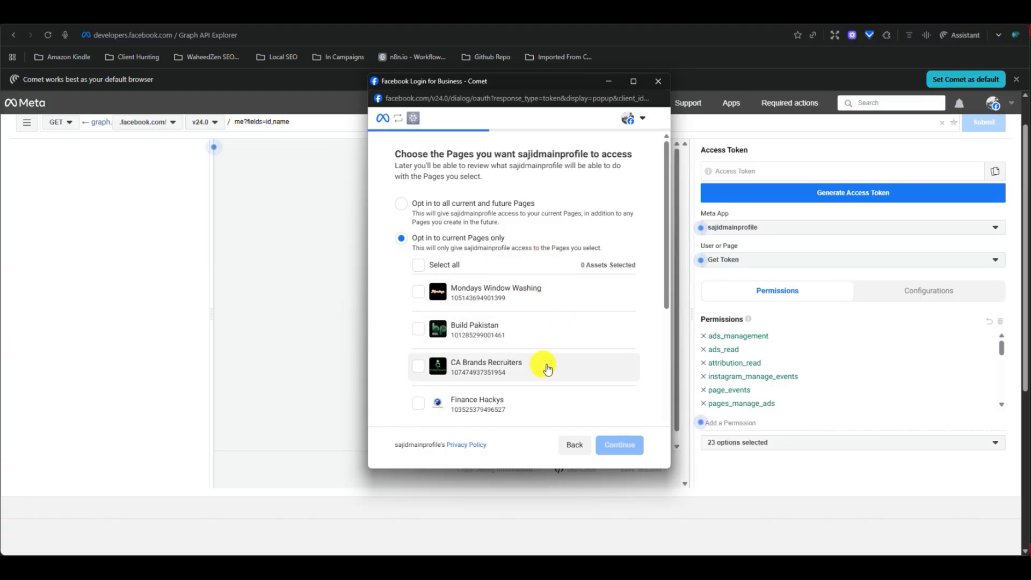
scroll(543, 364, "down", 5)
scroll(548, 369, "up", 6)
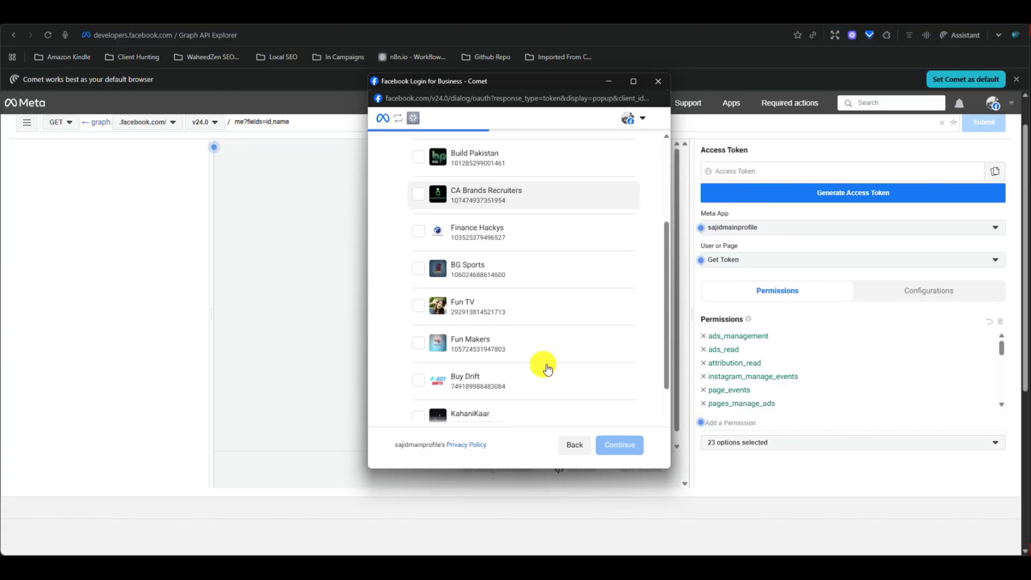
scroll(547, 369, "down", 6)
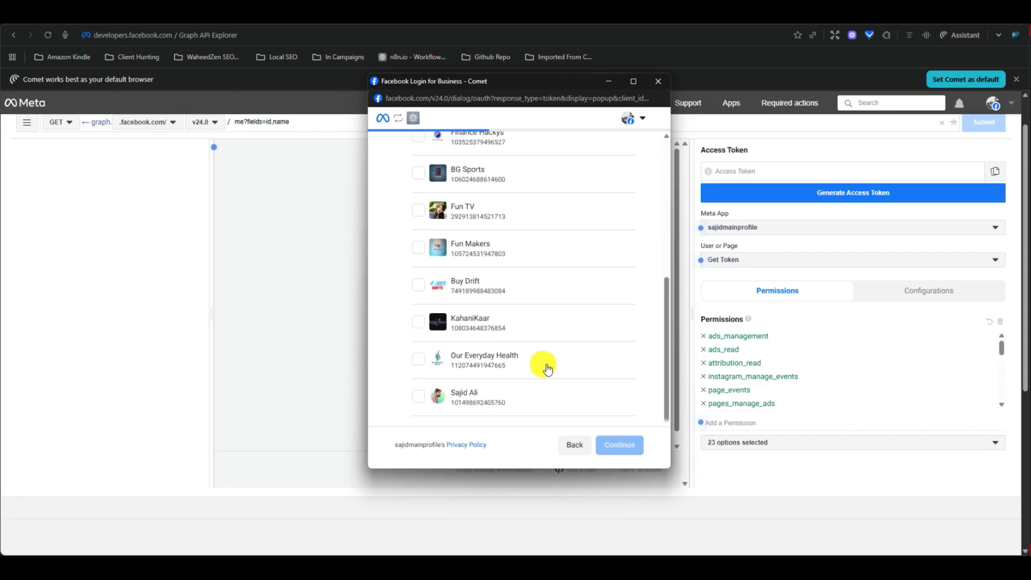
scroll(547, 369, "up", 6)
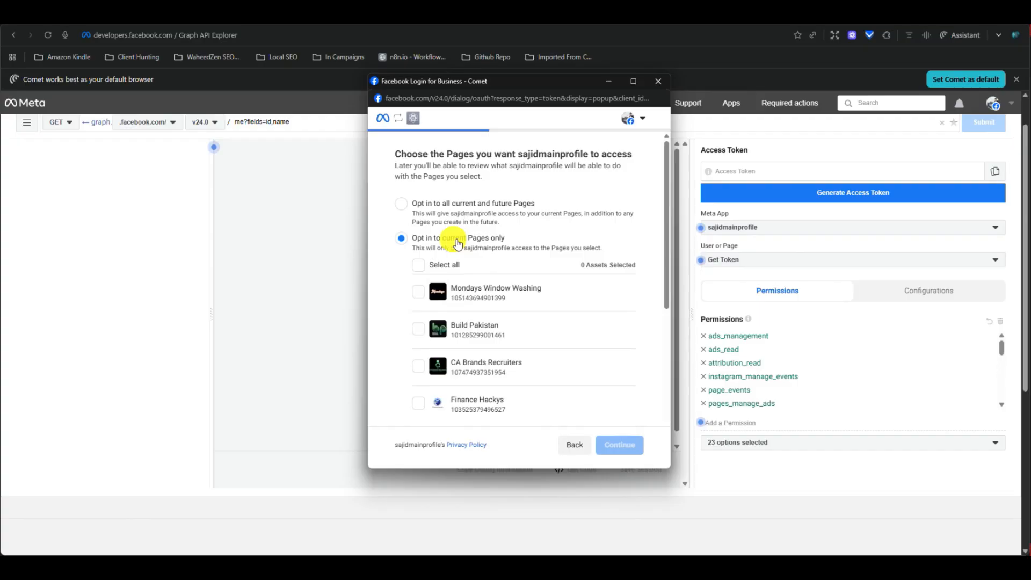
left_click(398, 204)
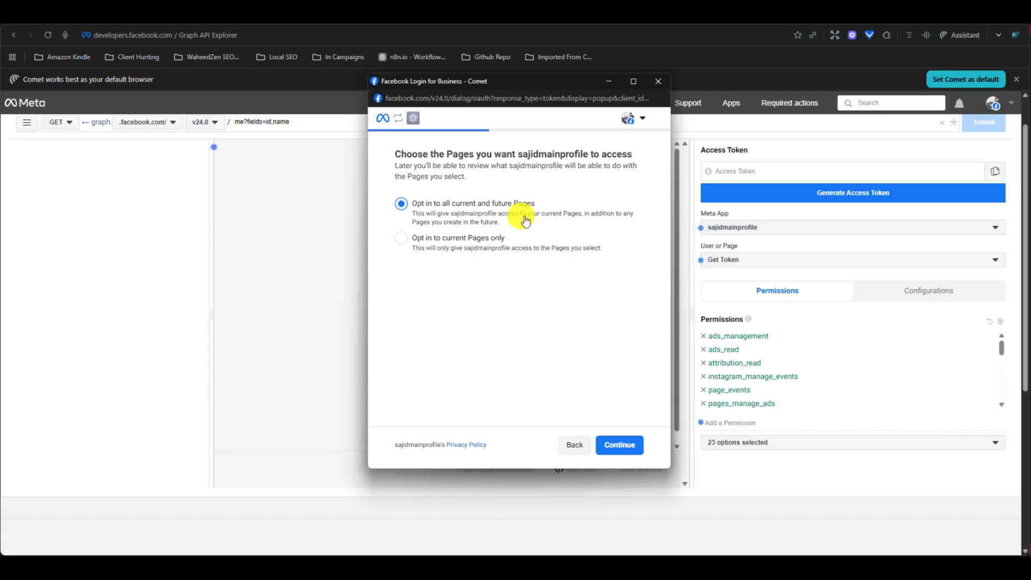
left_click(417, 247)
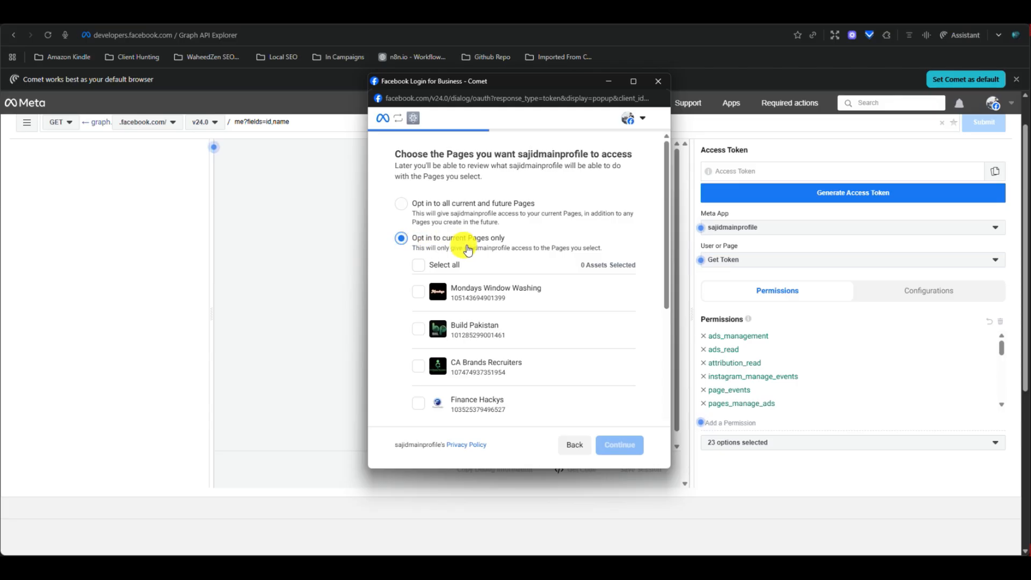
left_click(422, 215)
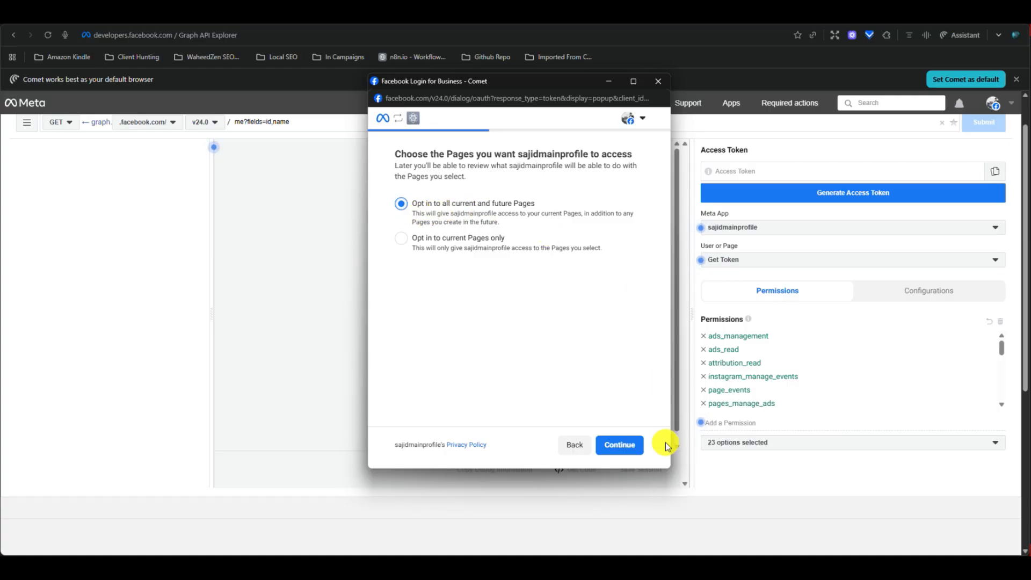
left_click(617, 457)
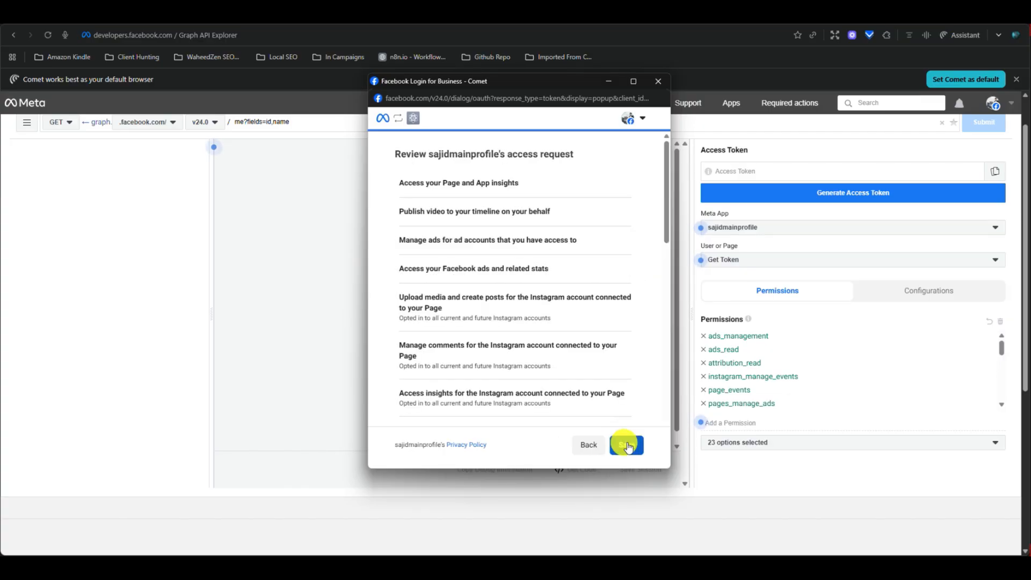
Save the app's access request to finish generating the token, and review the granted permissions
left_click(626, 443)
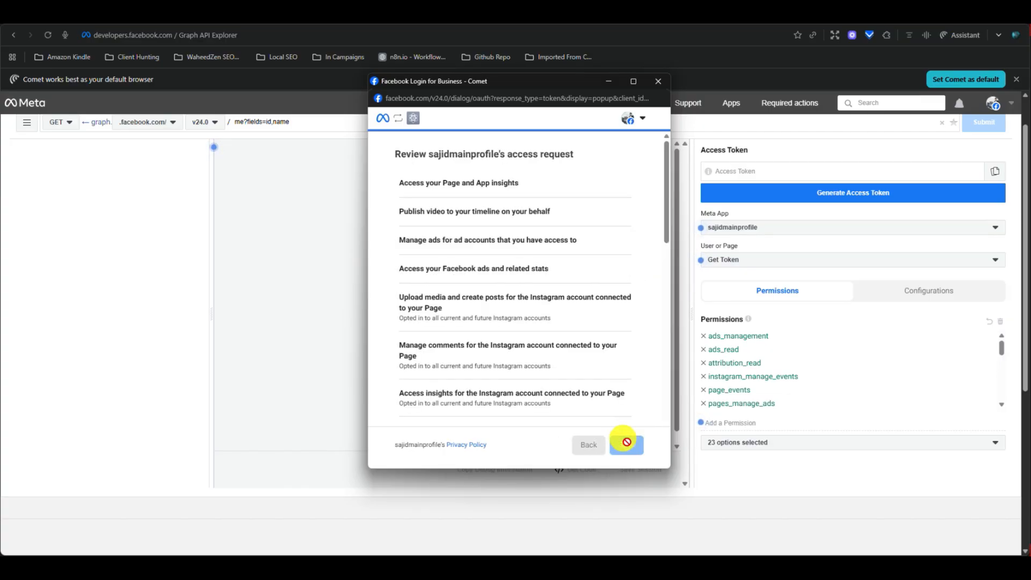
left_click(626, 444)
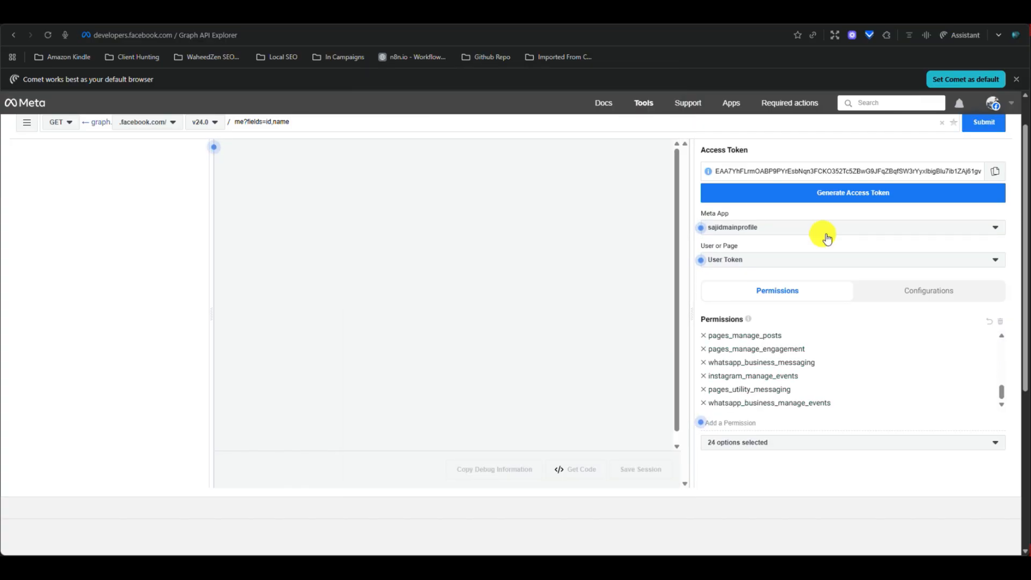
scroll(827, 345, "down", 5)
scroll(827, 345, "up", 6)
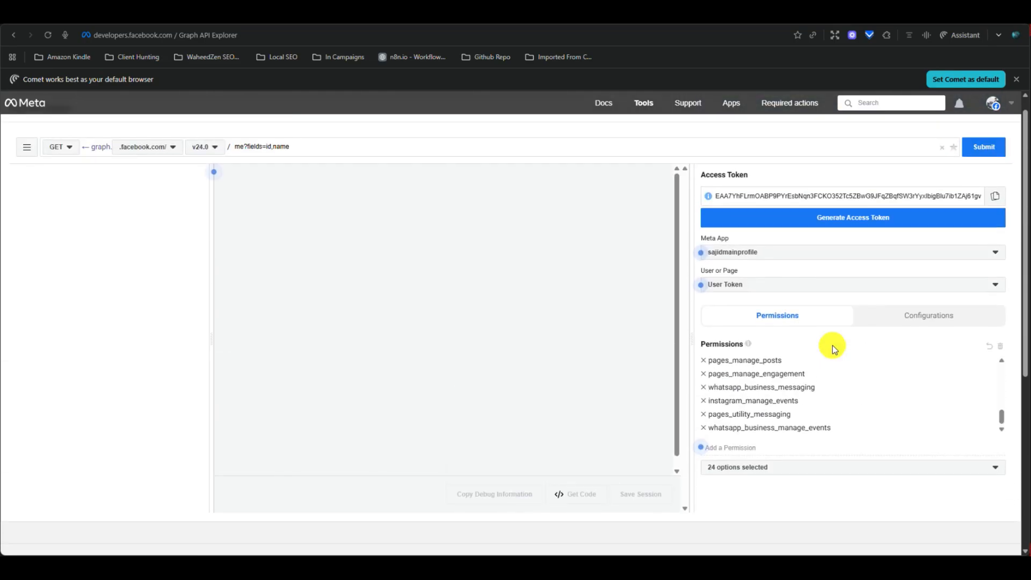
scroll(826, 397, "up", 5)
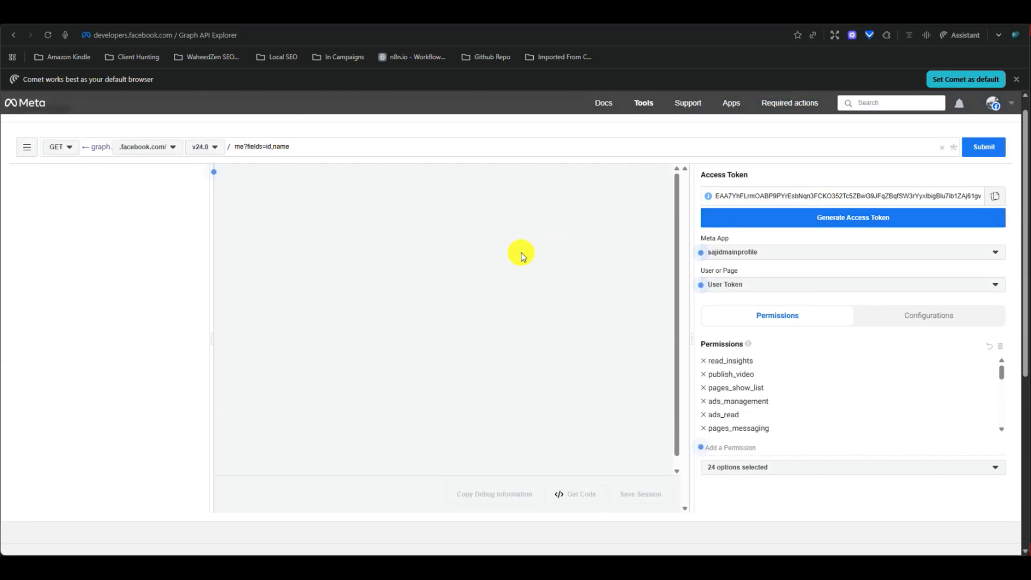
Replace the GET query me?fields=id,name with me/accounts and submit it
left_click(312, 145)
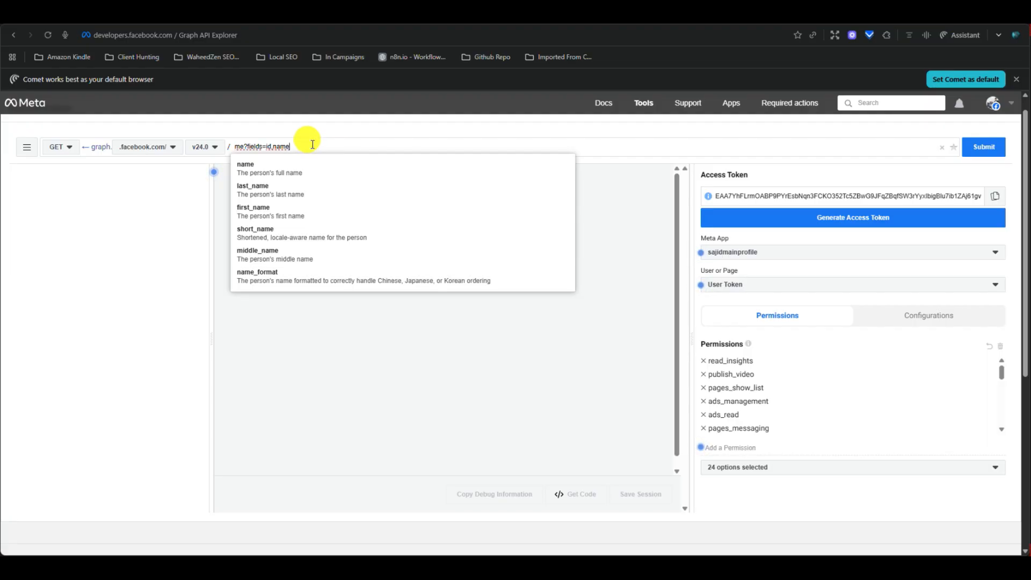
key("BackSpace")
key("BackSpace")
key("BackSpace")
key("BackSpace")
key("BackSpace")
key("BackSpace")
key("BackSpace")
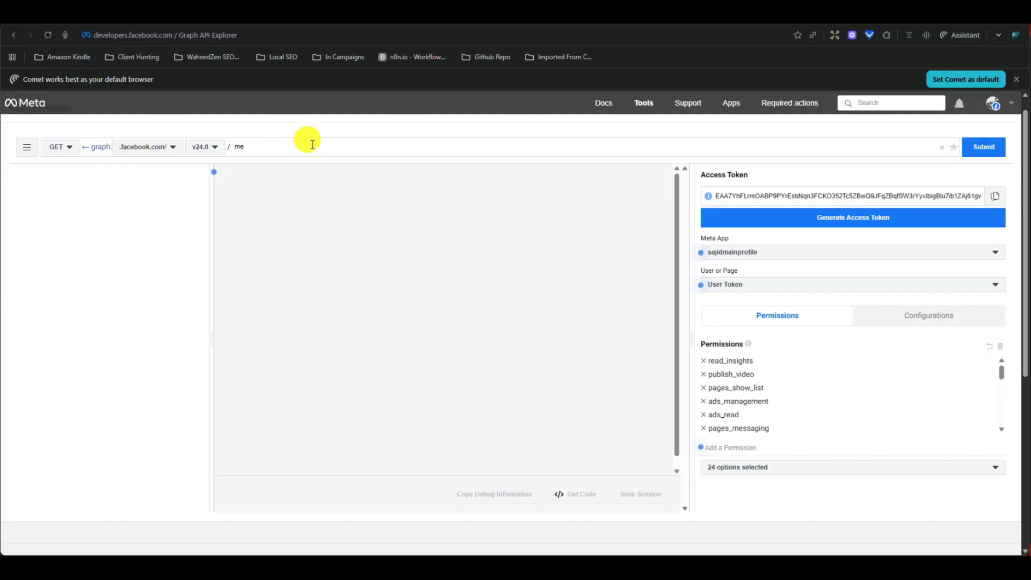
type("/")
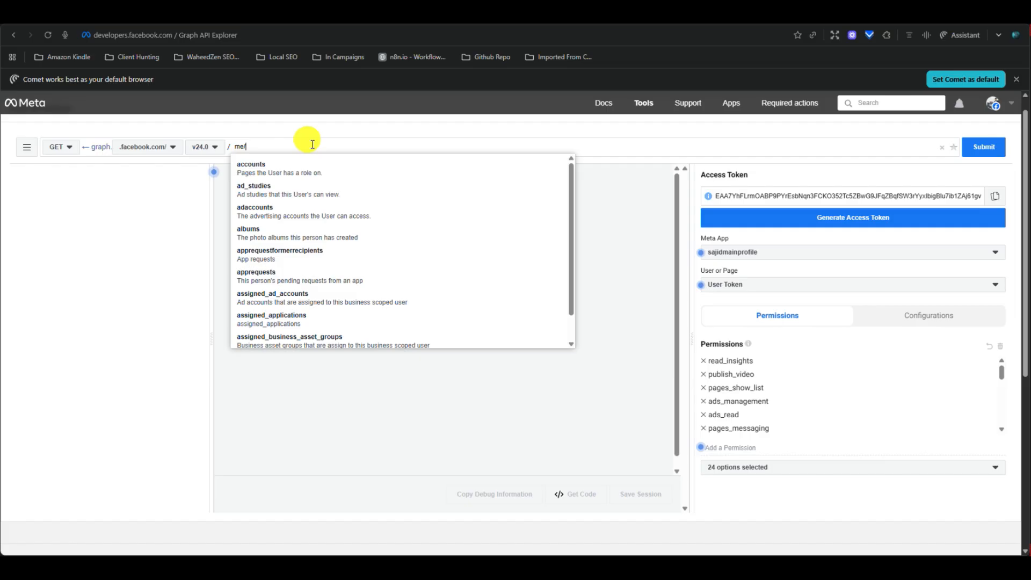
left_click(276, 165)
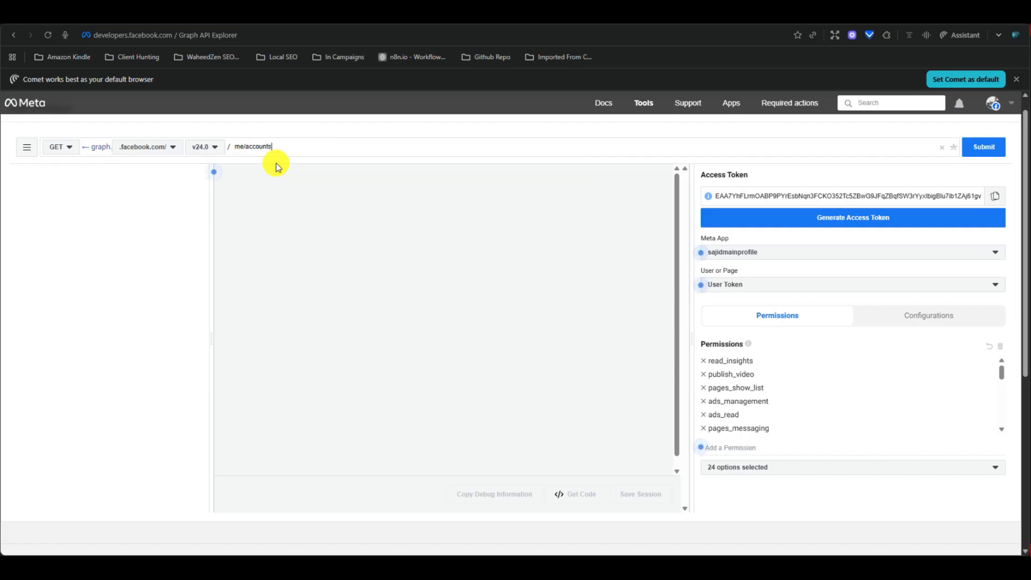
left_click(984, 148)
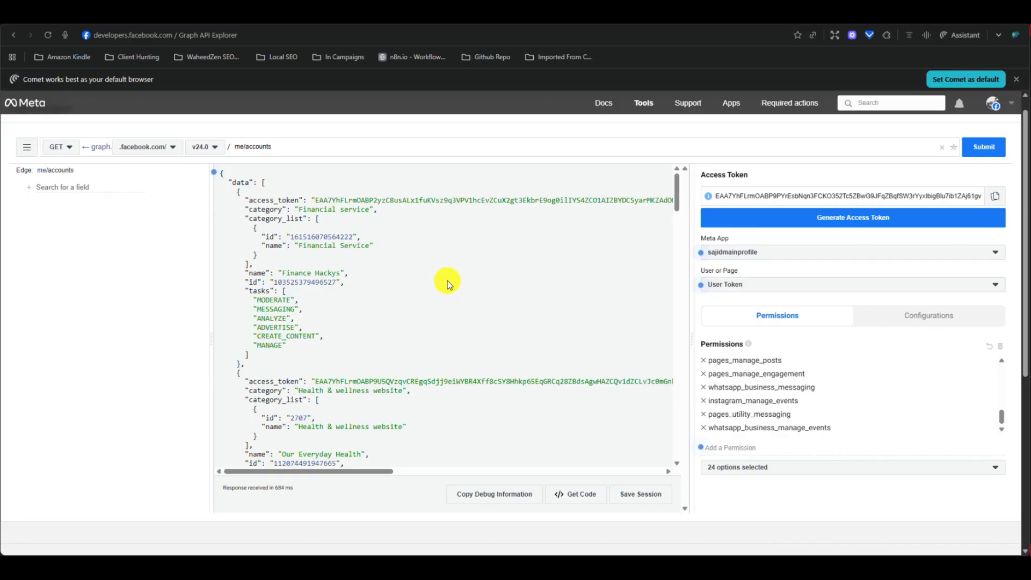
Look through the returned Page entries and search the response for "no c"
scroll(465, 319, "down", 3)
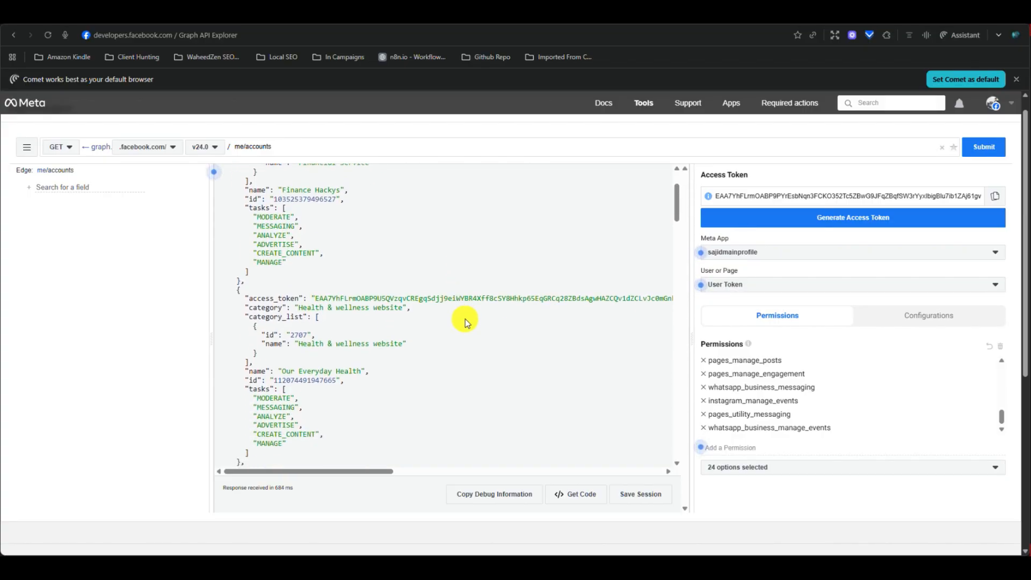
scroll(504, 316, "down", 6)
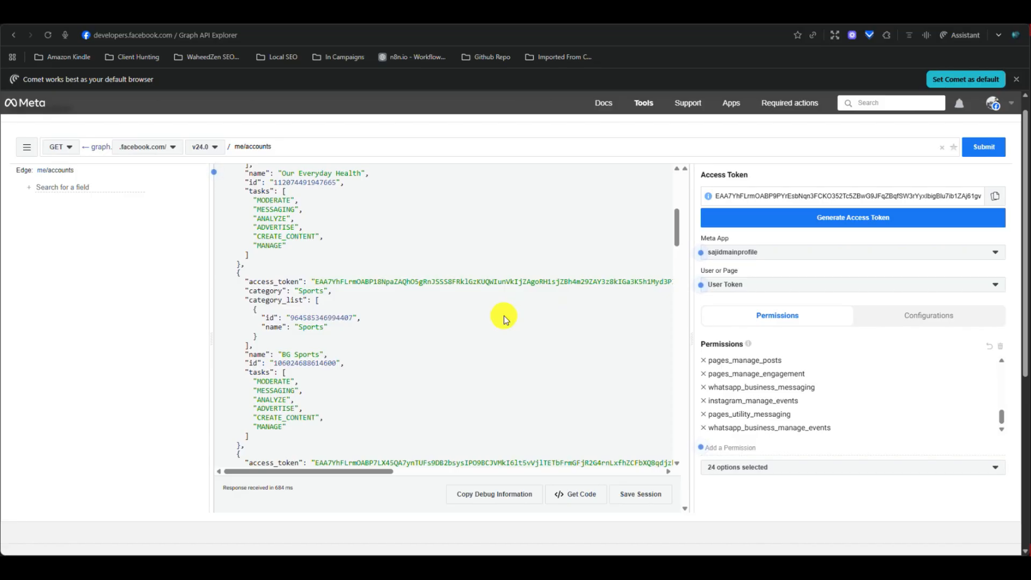
scroll(504, 317, "down", 8)
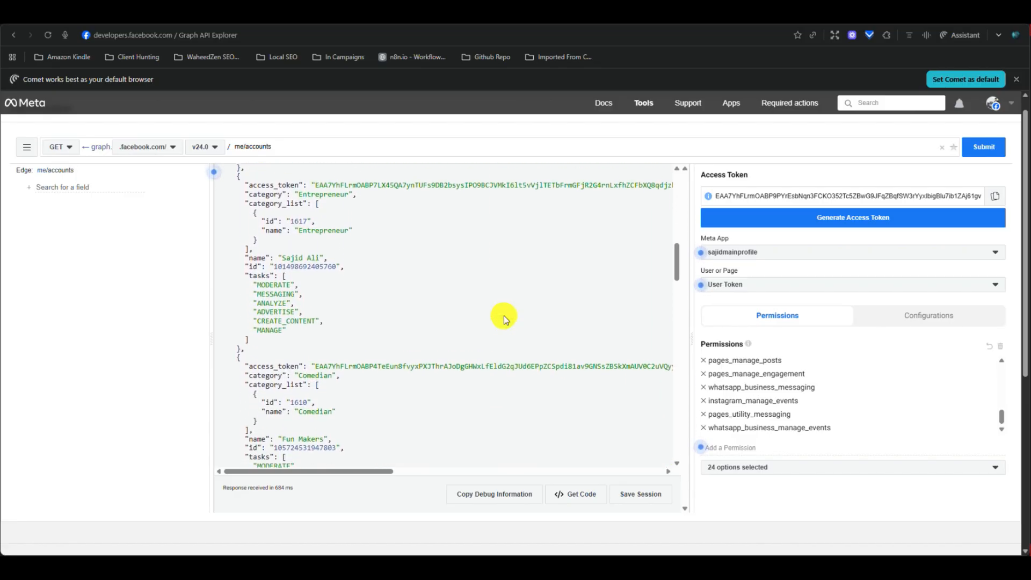
scroll(504, 317, "down", 2)
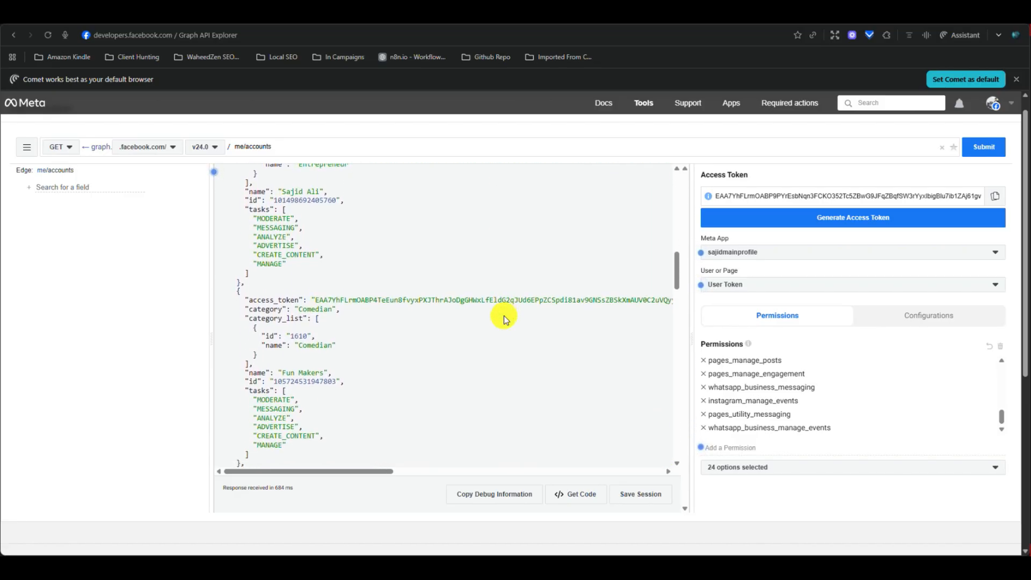
key("ctrl+f")
type("no c")
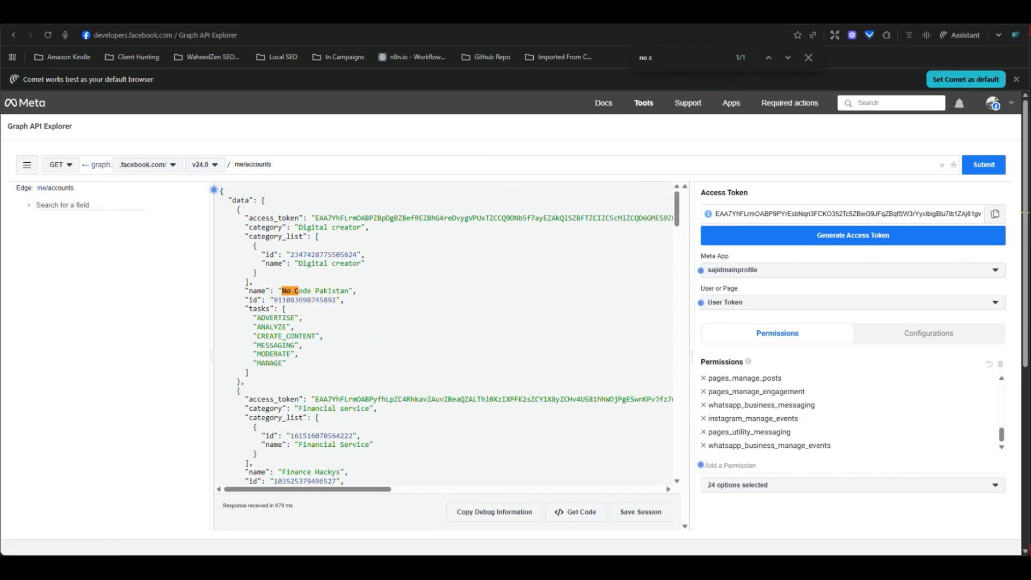
Look over the No Code Pakistan Page on Facebook, then return to Graph API Explorer and close the text search
key("ctrl+Tab")
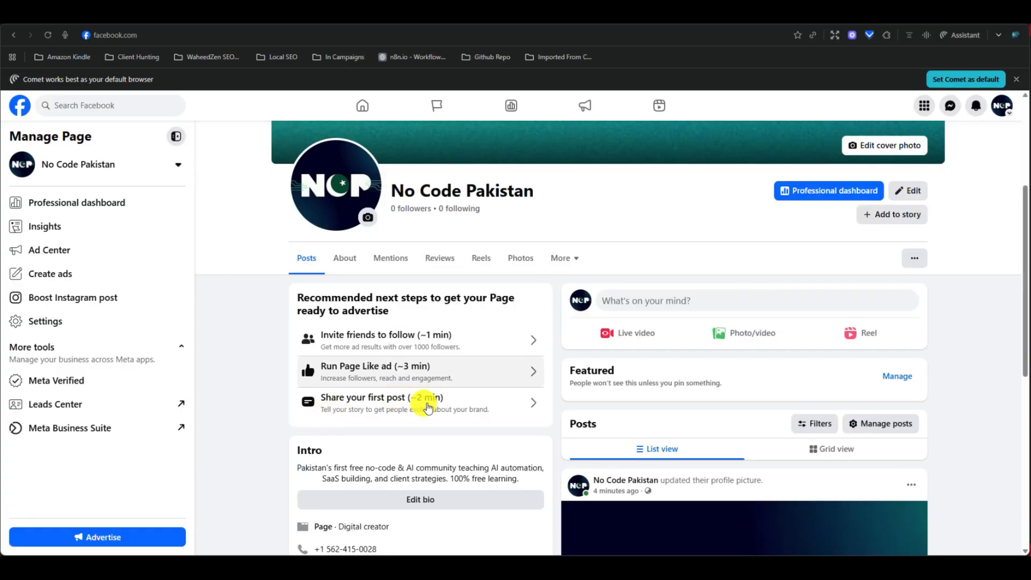
scroll(776, 373, "down", 5)
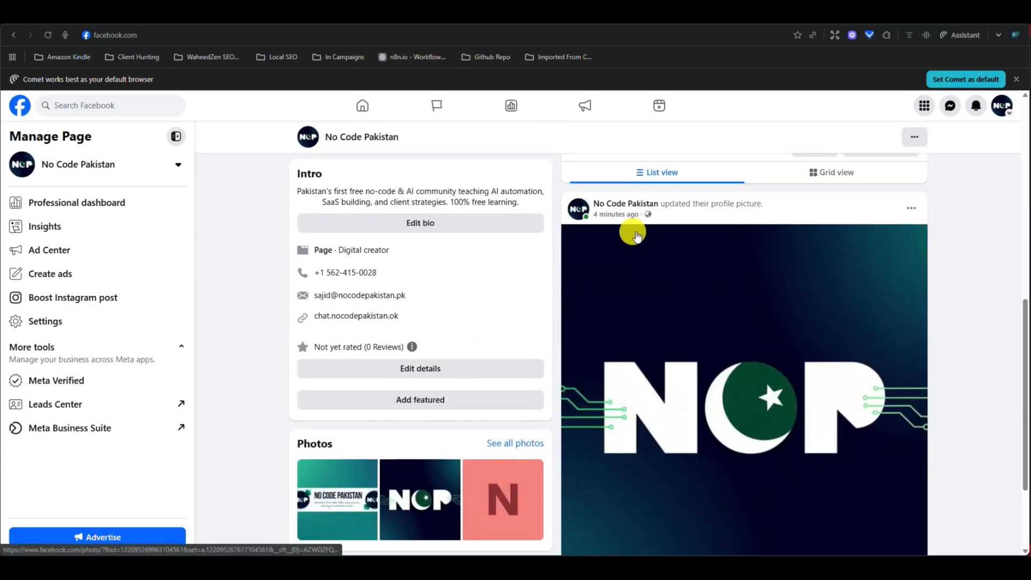
scroll(647, 312, "down", 2)
scroll(650, 313, "up", 8)
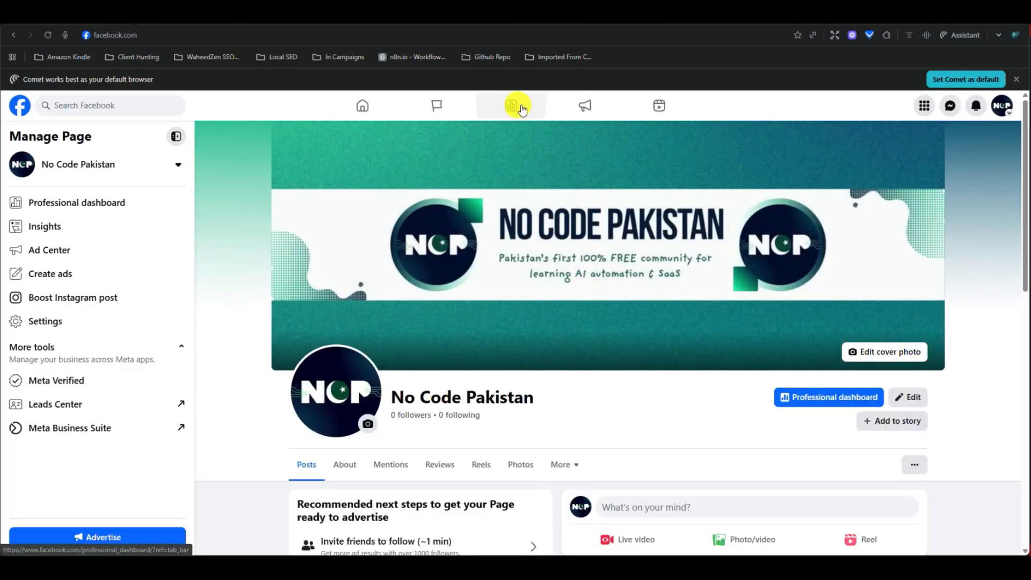
left_click(400, 13)
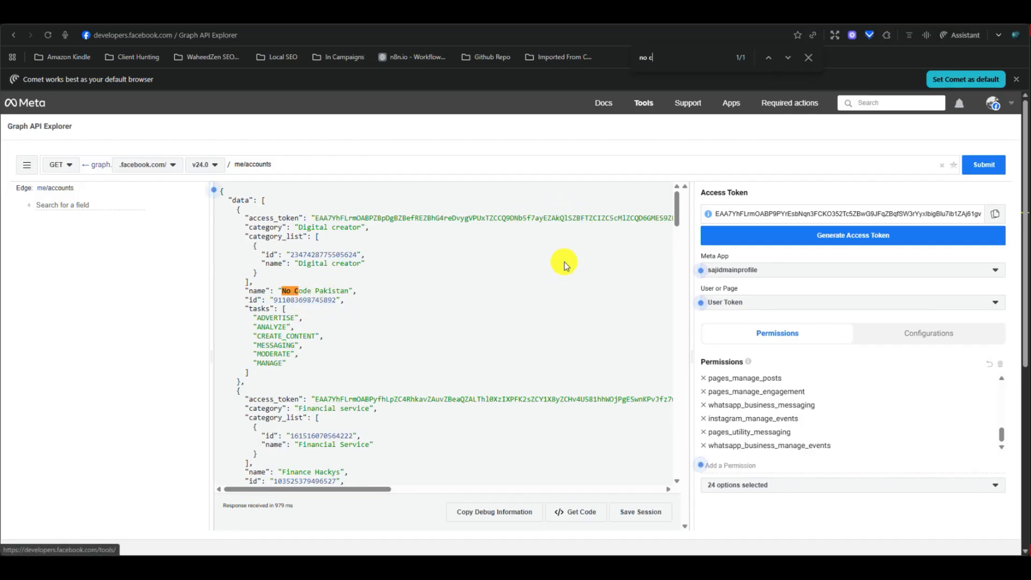
left_click(808, 57)
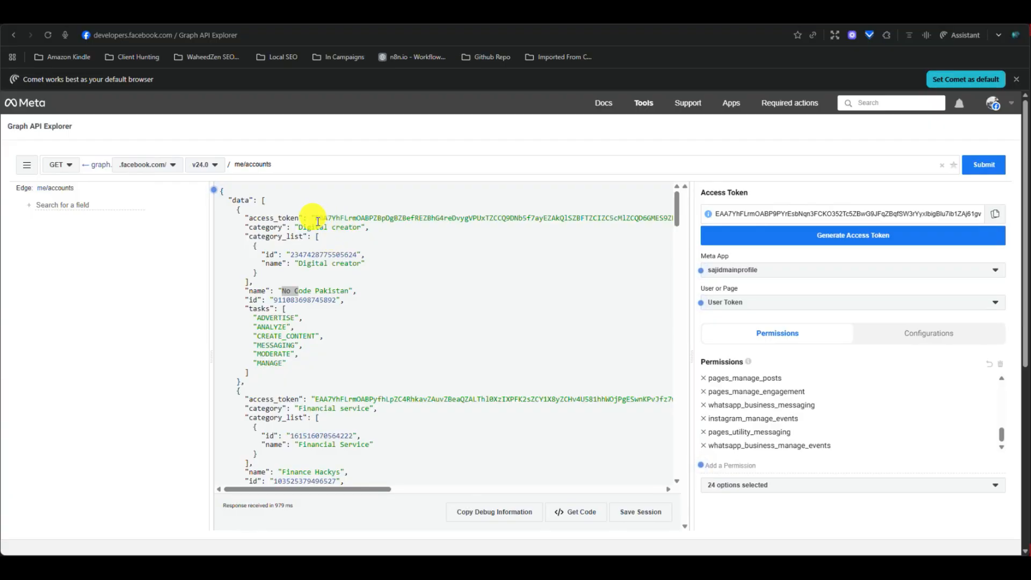
Copy the No Code Pakistan Page's access token from the me/accounts response
left_click_drag(317, 218, 654, 219)
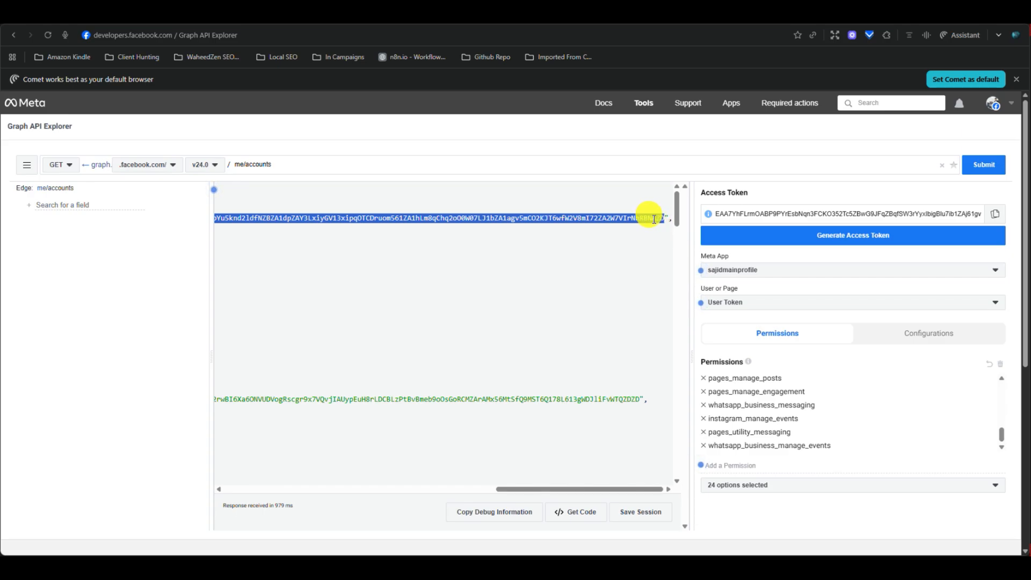
right_click(653, 218)
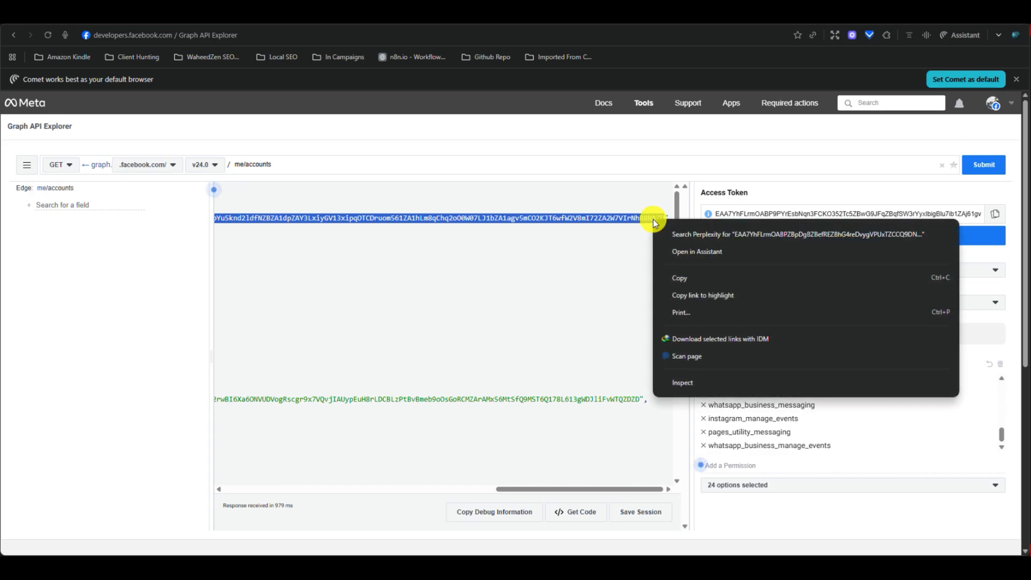
left_click(692, 279)
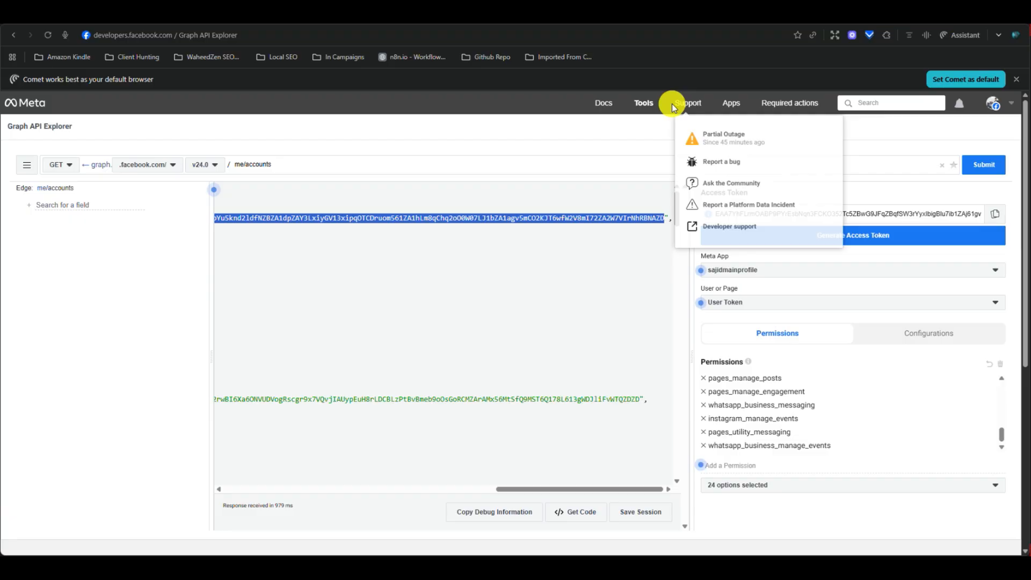
Open the Access Token Debugger, paste the Page access token and debug it
mouse_move(645, 107)
mouse_move(686, 107)
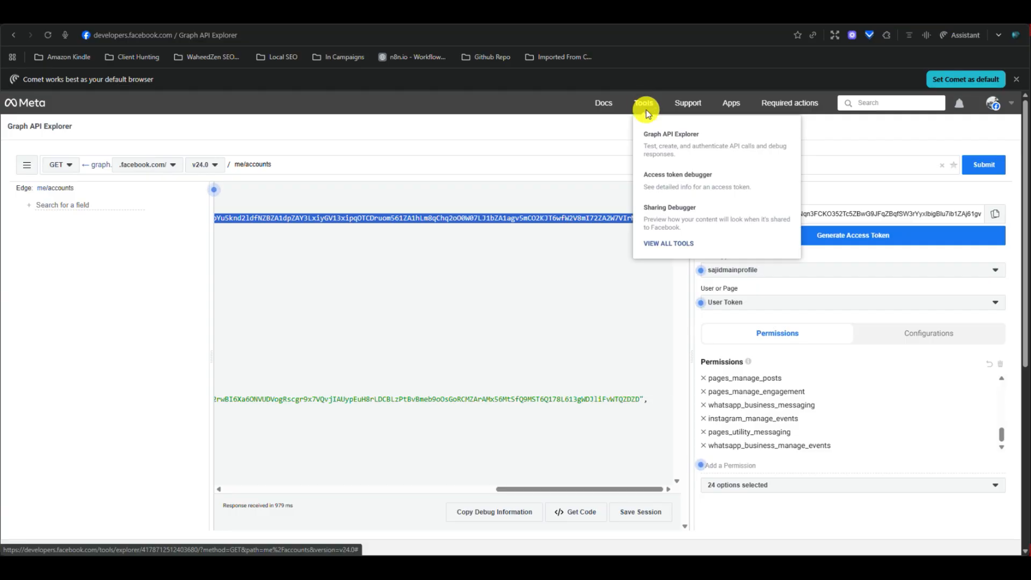
left_click(679, 177)
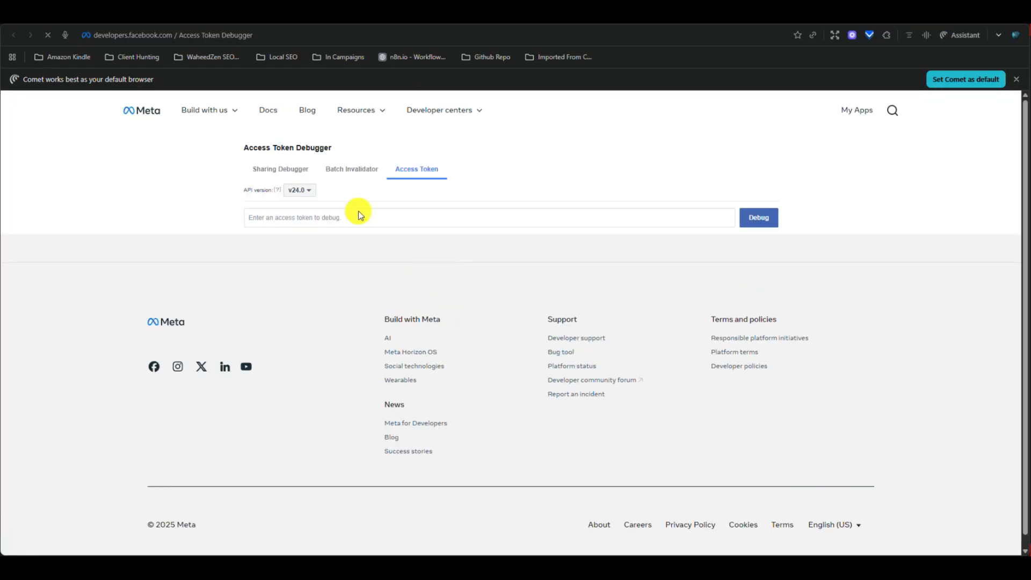
left_click(319, 212)
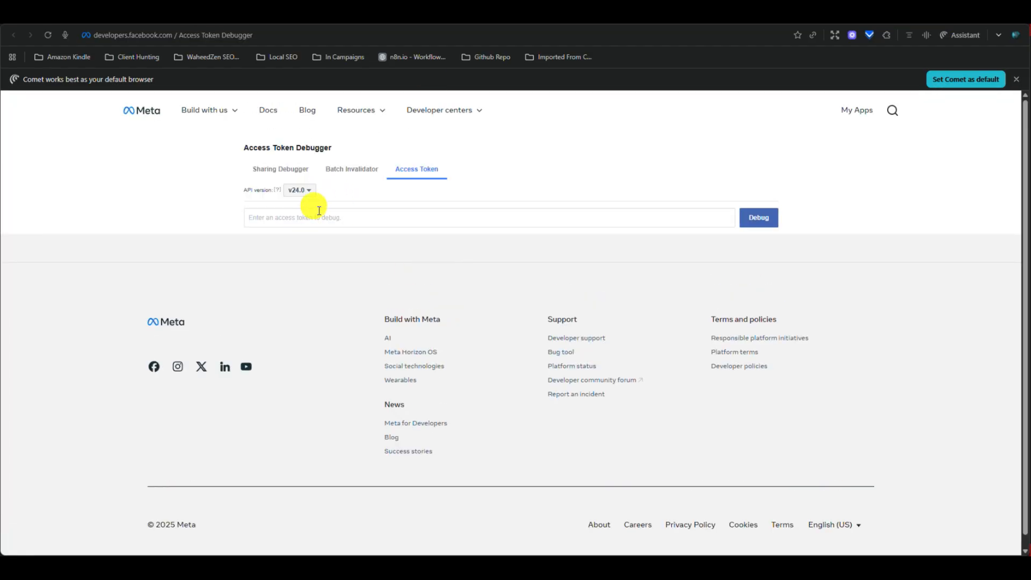
key("ctrl+v")
left_click(765, 220)
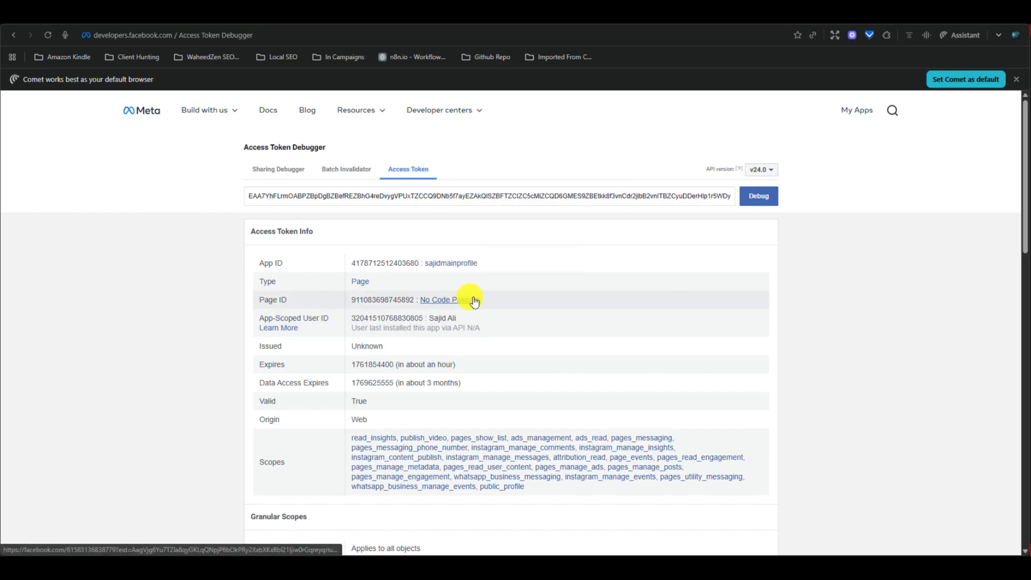
Review the debugged Page token's linked Page, expiry dates, scopes and granular scopes
mouse_move(472, 297)
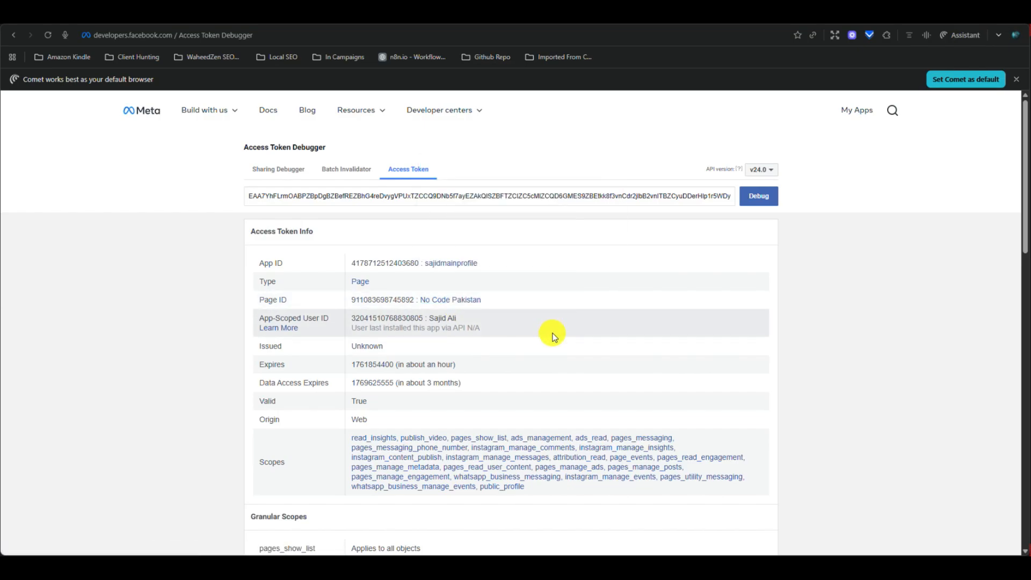
scroll(553, 336, "down", 3)
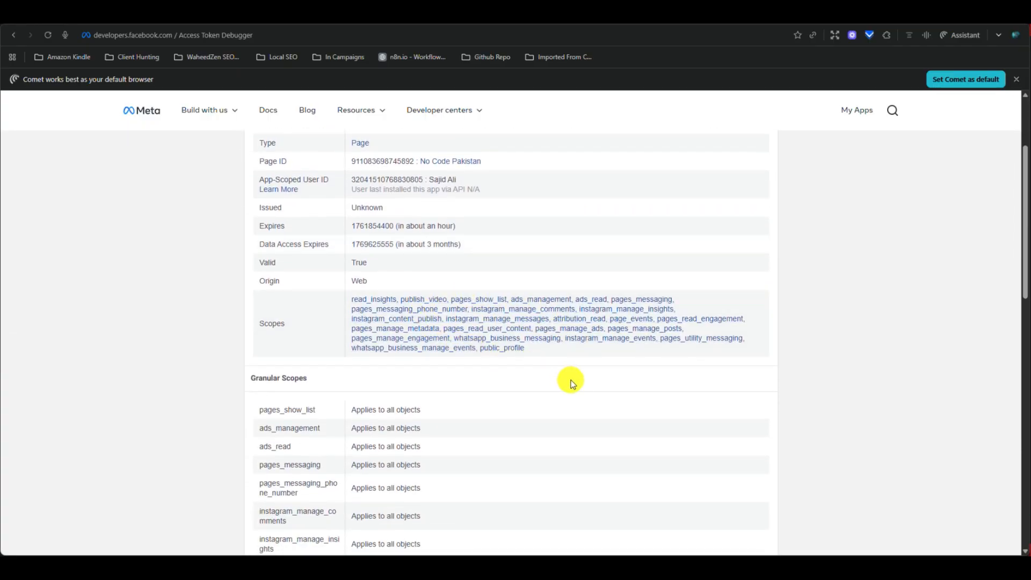
scroll(572, 383, "down", 1)
scroll(572, 383, "down", 2)
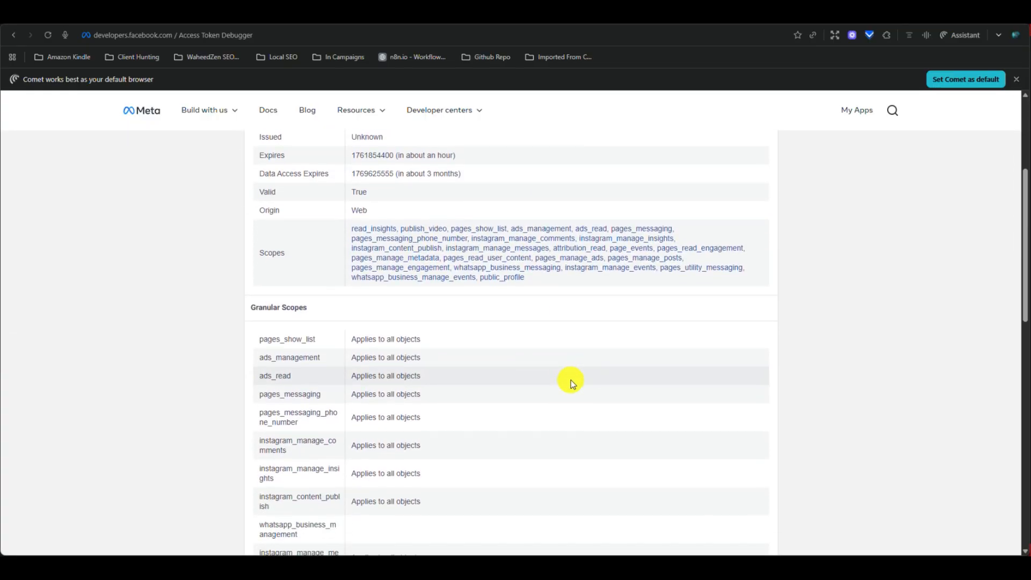
scroll(572, 382, "down", 6)
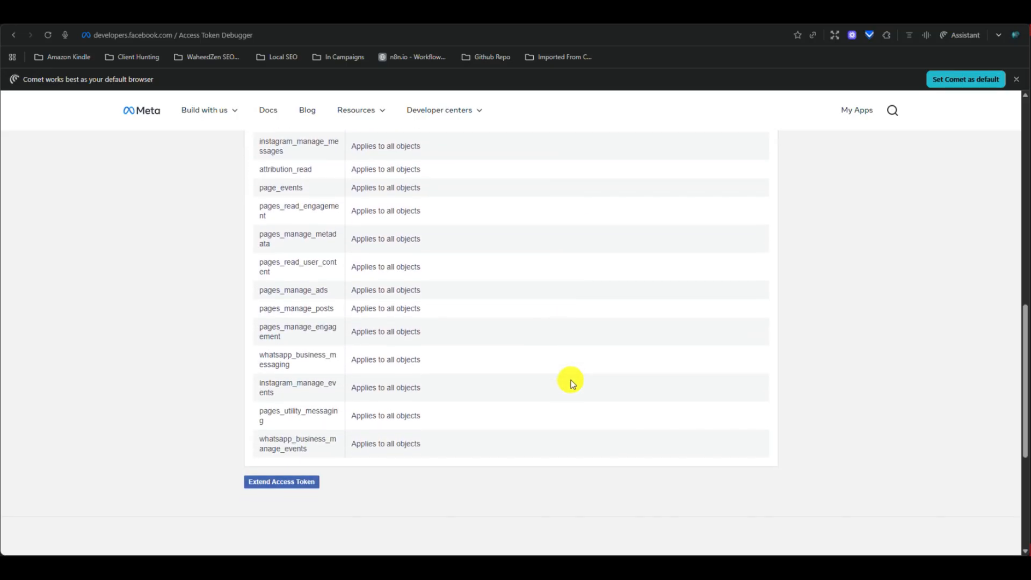
scroll(569, 381, "up", 9)
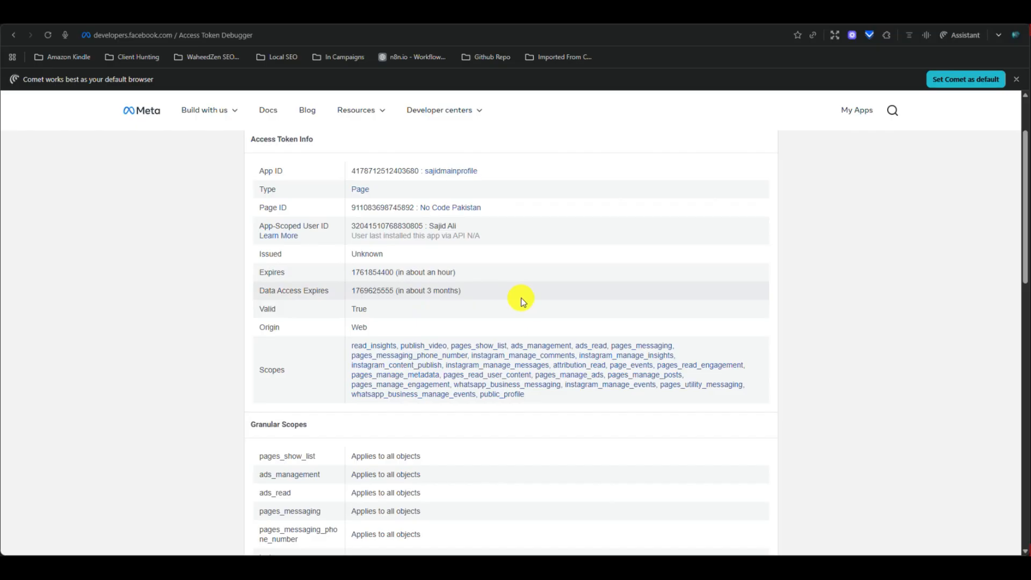
scroll(521, 298, "down", 8)
scroll(521, 297, "down", 2)
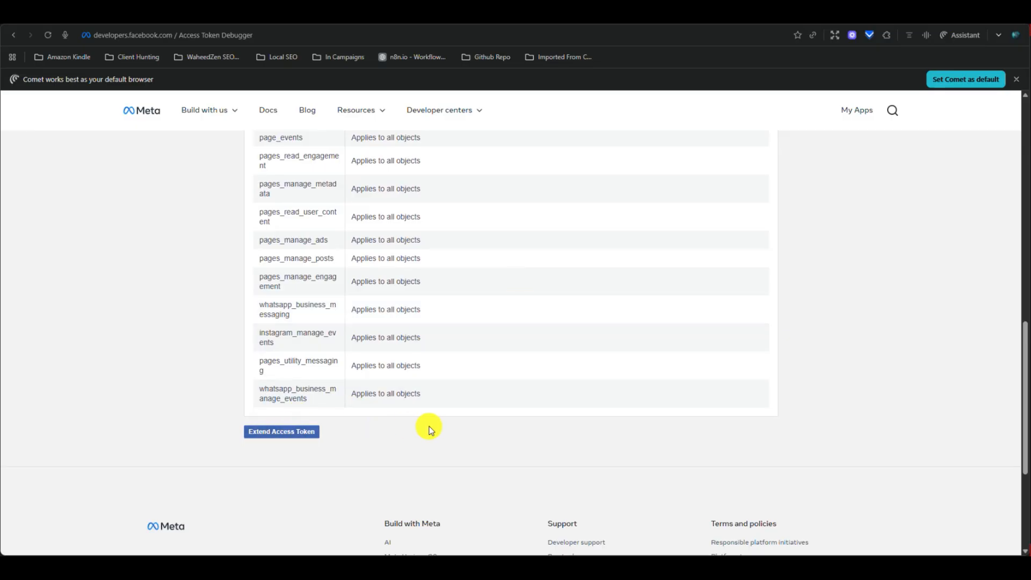
scroll(430, 430, "up", 10)
scroll(430, 430, "up", 2)
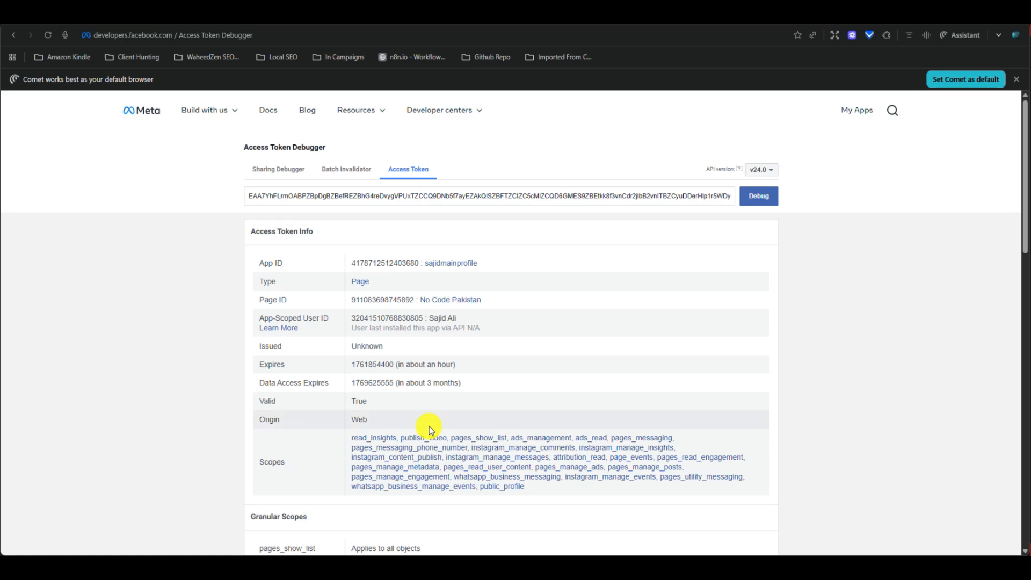
scroll(430, 430, "down", 3)
mouse_move(434, 203)
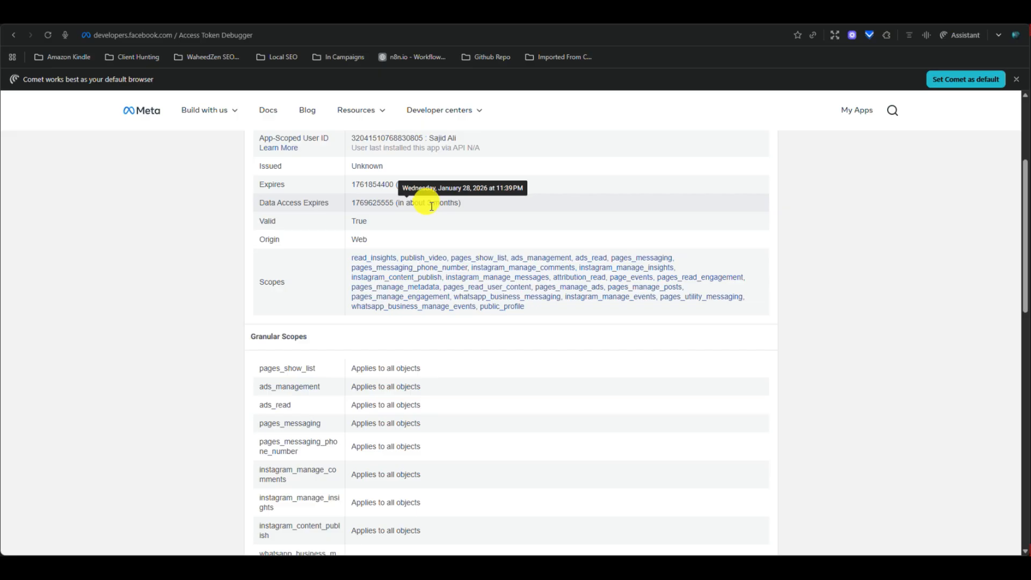
Extend the Page access token and debug the new long-lived token
scroll(460, 380, "down", 8)
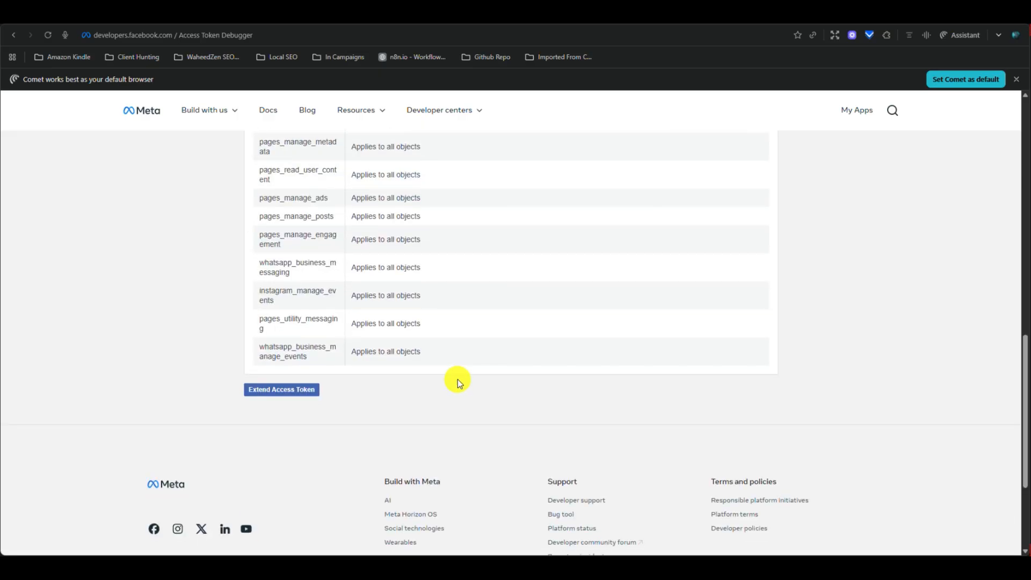
left_click(276, 389)
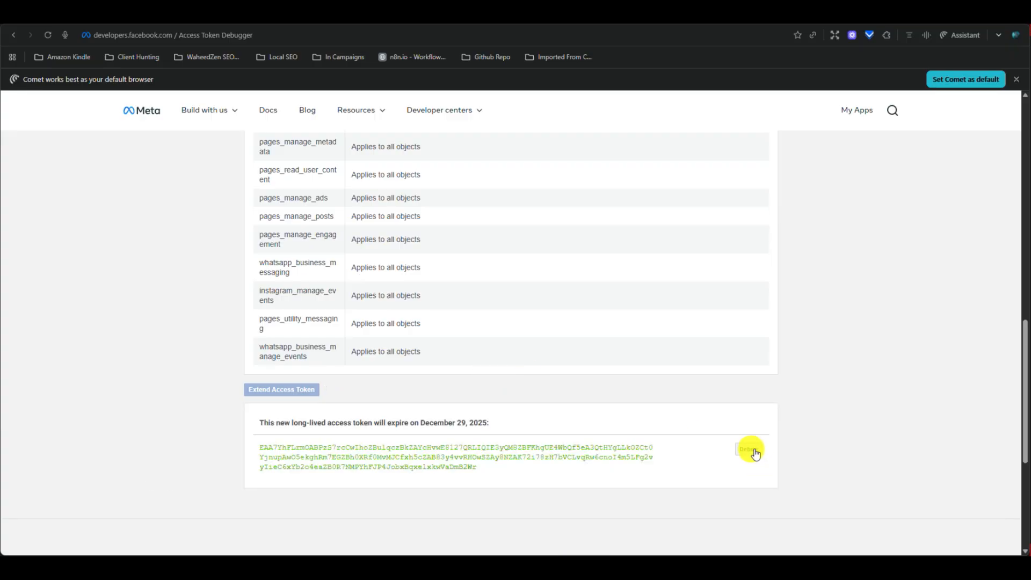
left_click(755, 452)
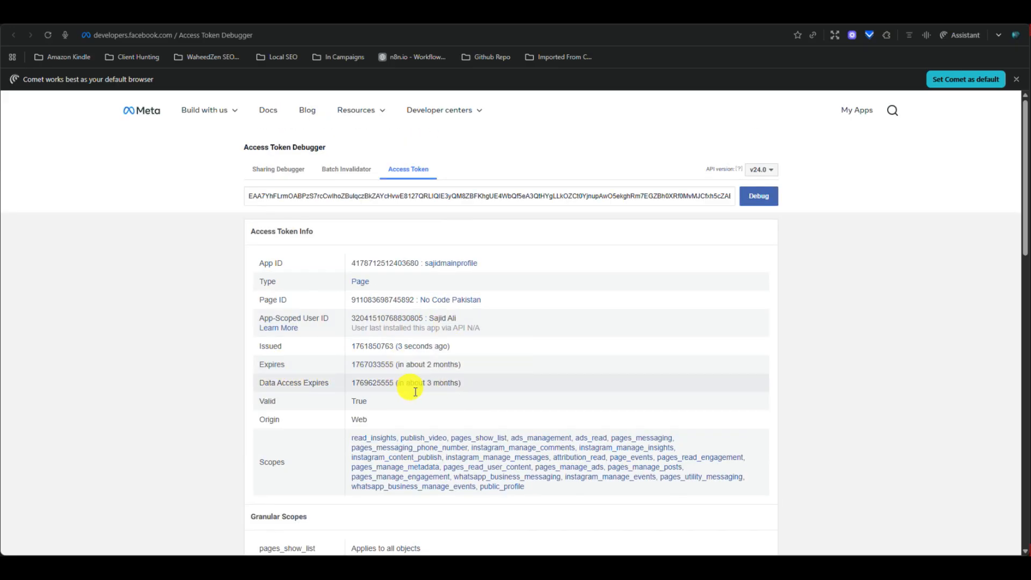
Compare the expiry and data access expiry of the extended Page token with those of the original token
mouse_move(421, 385)
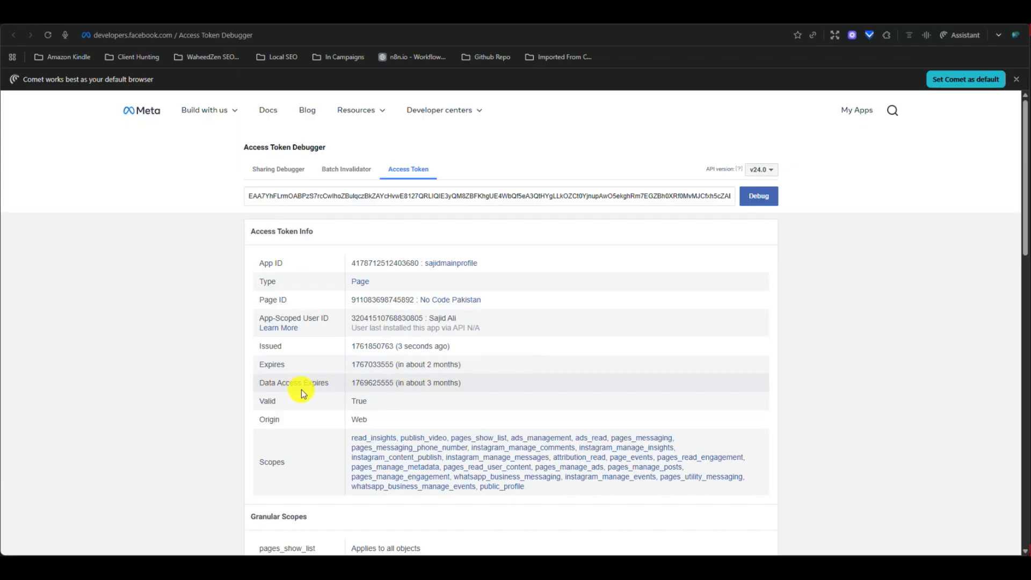
mouse_move(429, 367)
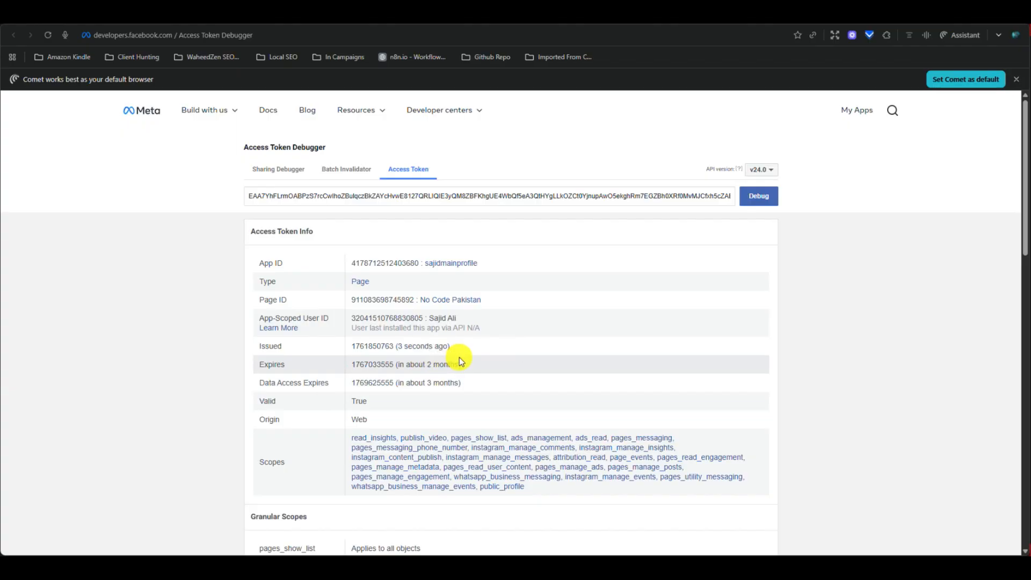
scroll(409, 267, "down", 15)
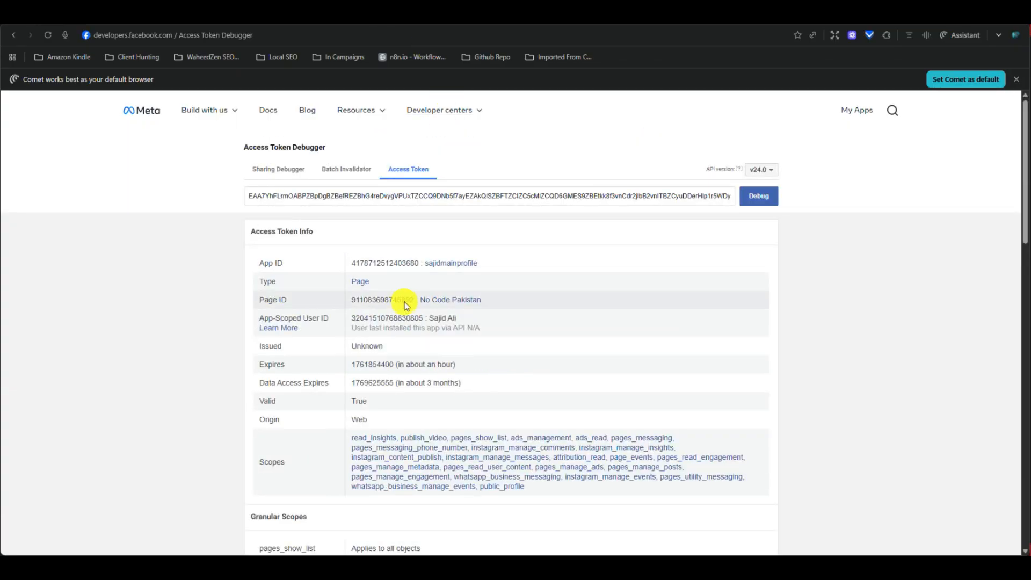
mouse_move(427, 364)
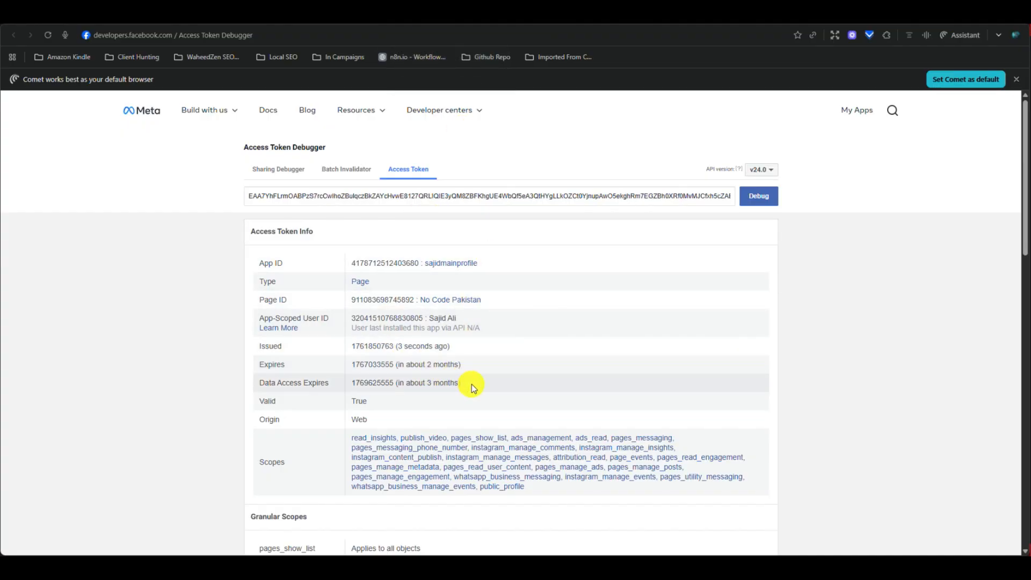
scroll(470, 385, "down", 15)
scroll(470, 385, "up", 15)
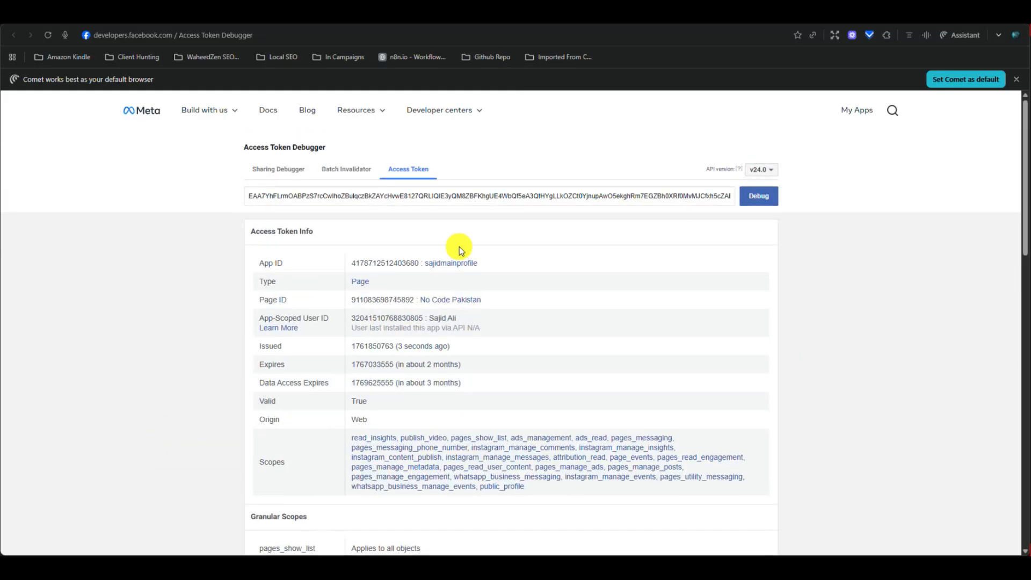
Copy the extended Page token, switch to n8n and paste it as the Facebook Graph credential's access token
triple_click(441, 196)
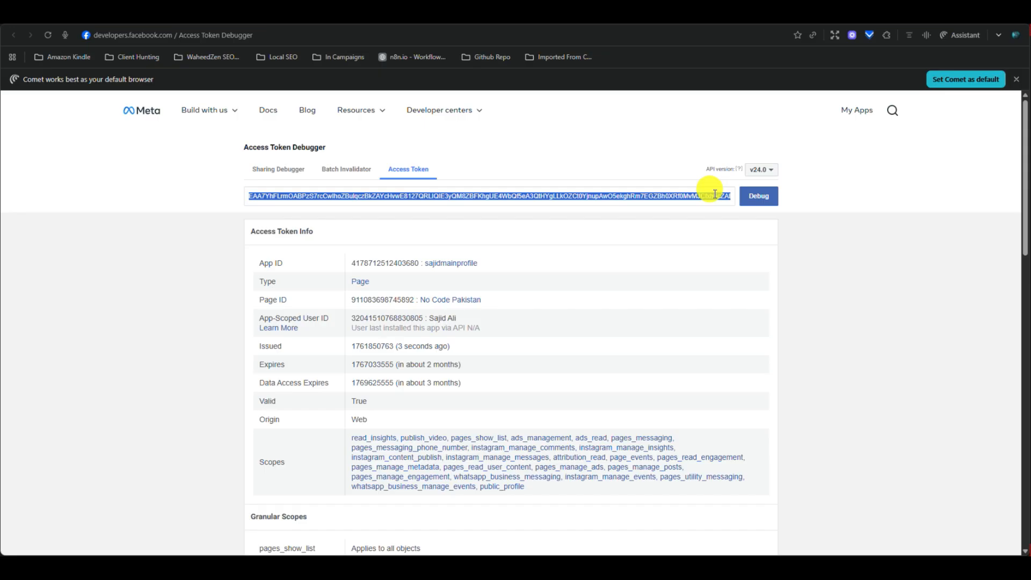
left_click(766, 204)
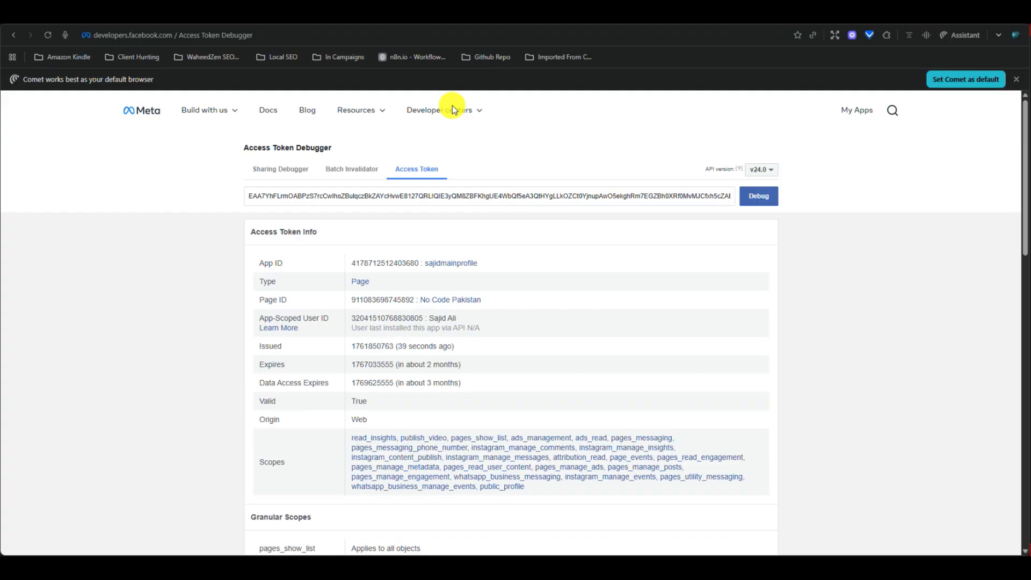
left_click(370, 14)
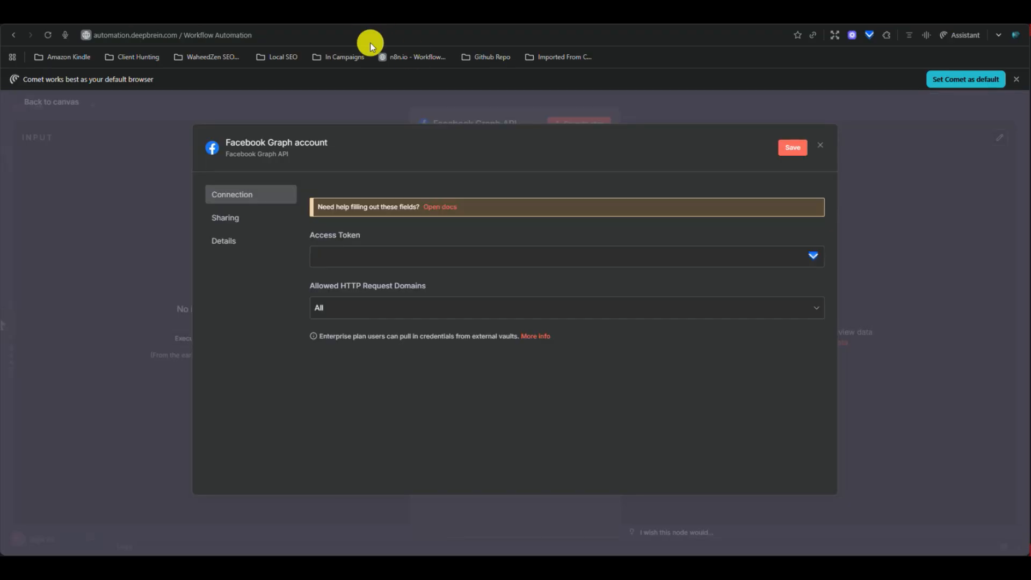
left_click(347, 259)
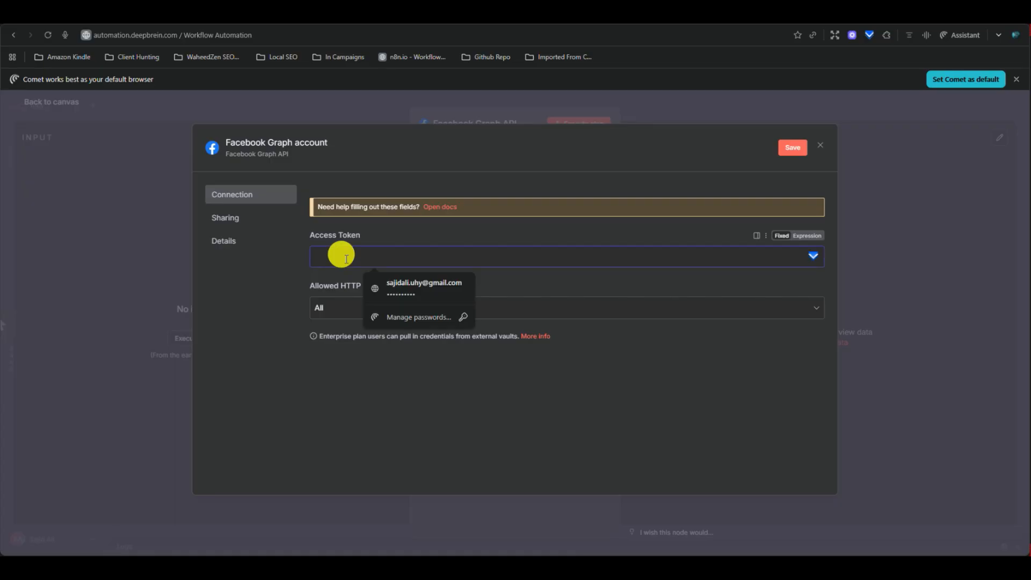
key("ctrl+v")
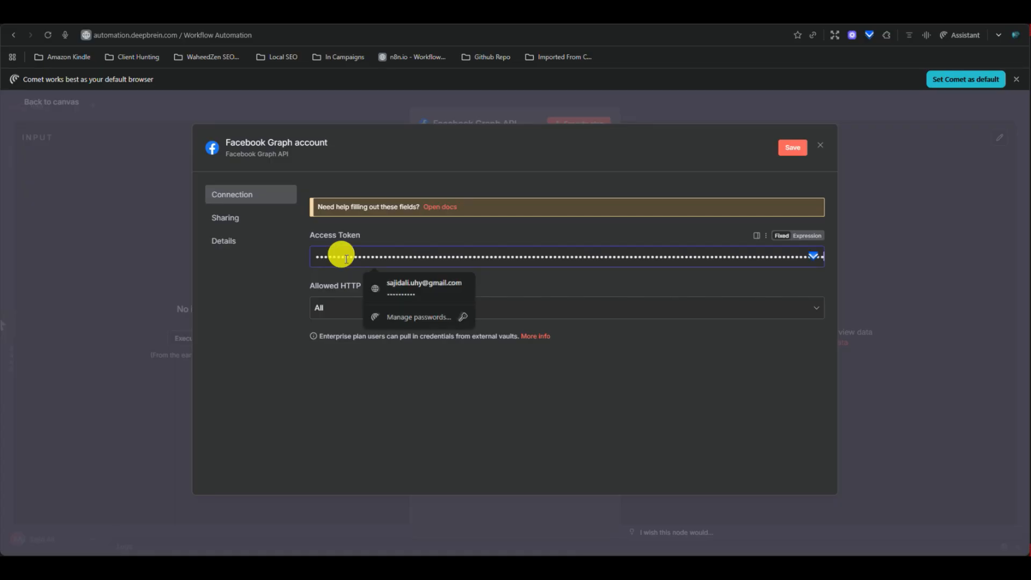
Rename the Facebook Graph credential as No Code Pakistan, save it without updating the browser's stored password, and close it
left_click(291, 142)
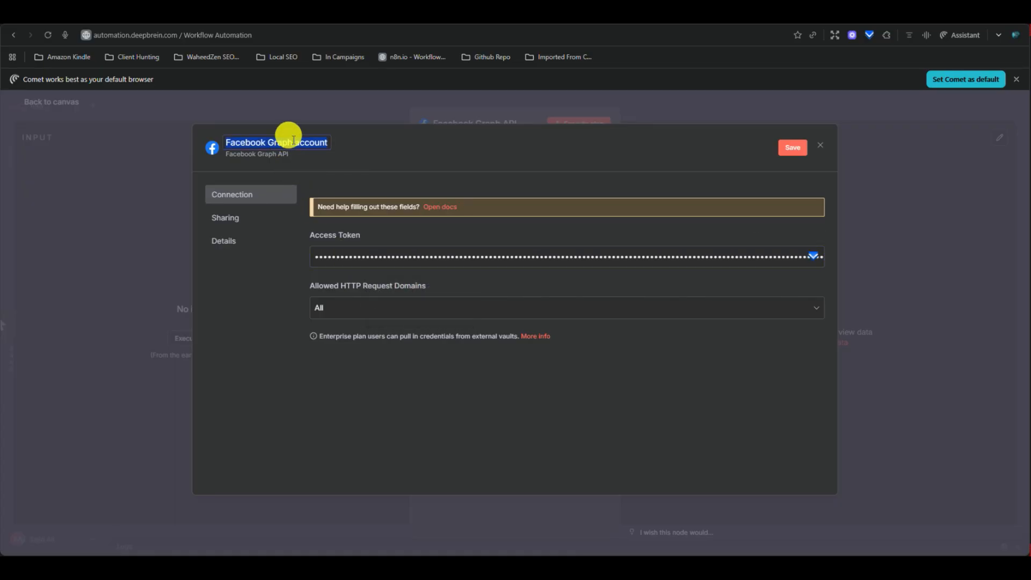
type("No C")
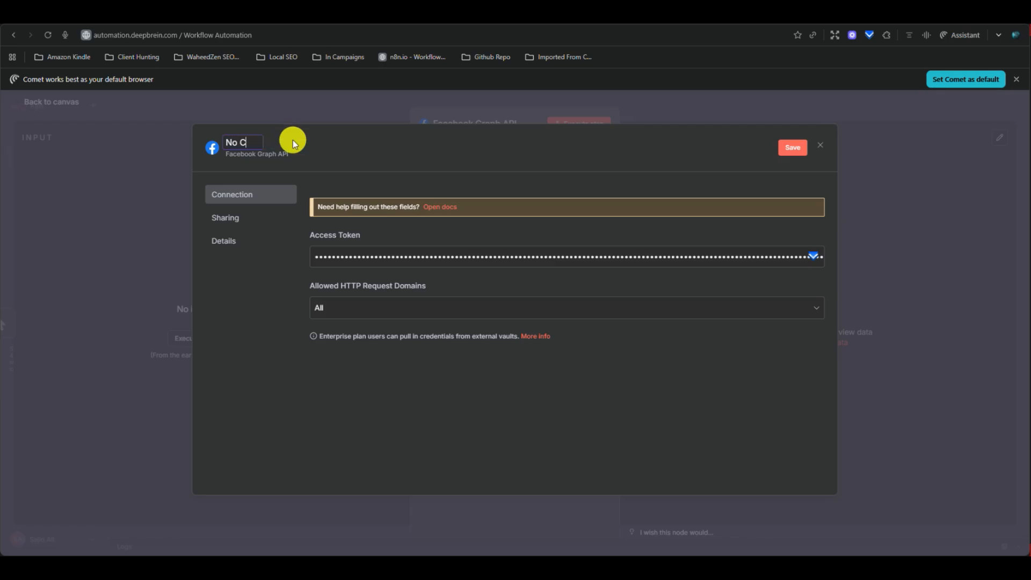
type("ode Pakistan")
key("Return")
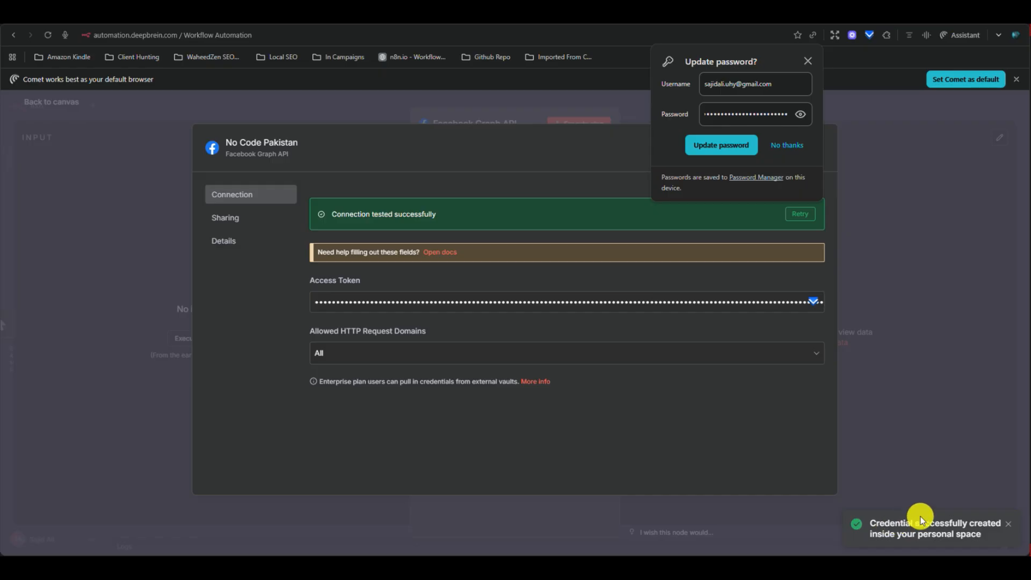
left_click(808, 58)
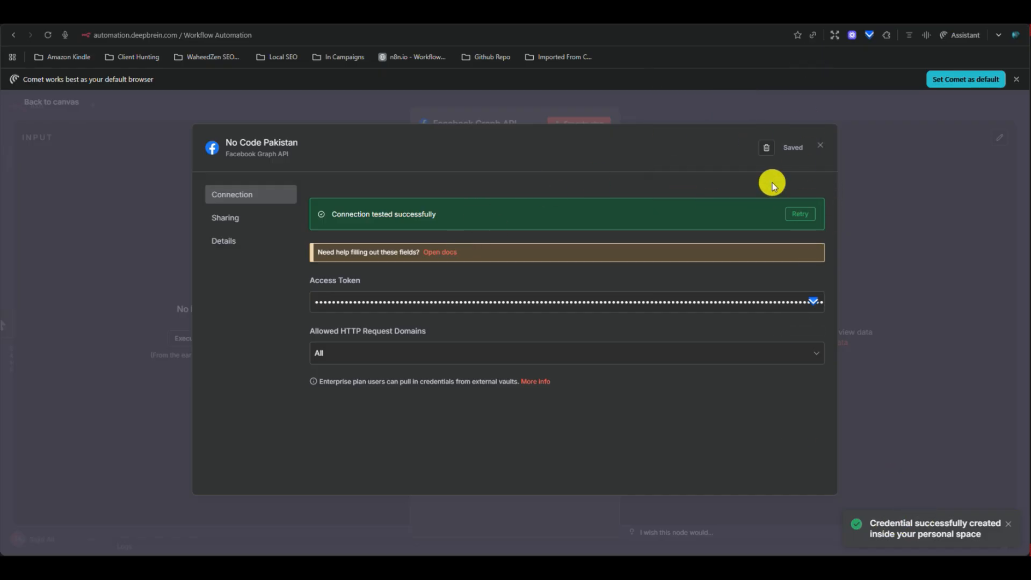
left_click(815, 150)
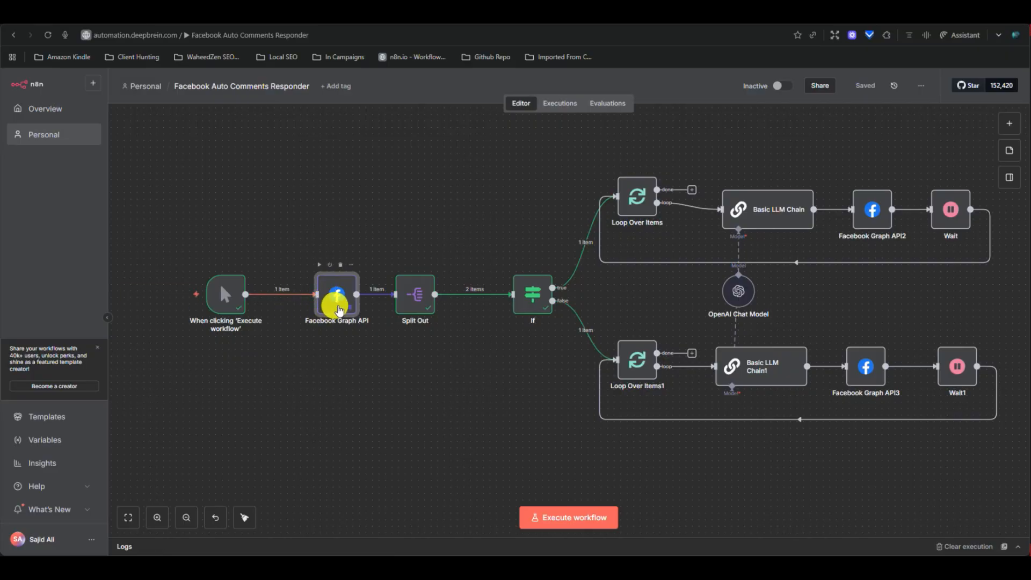
Unpin the Facebook Graph API node's output data, review the node's credential and request parameters, and return to the canvas
key("p")
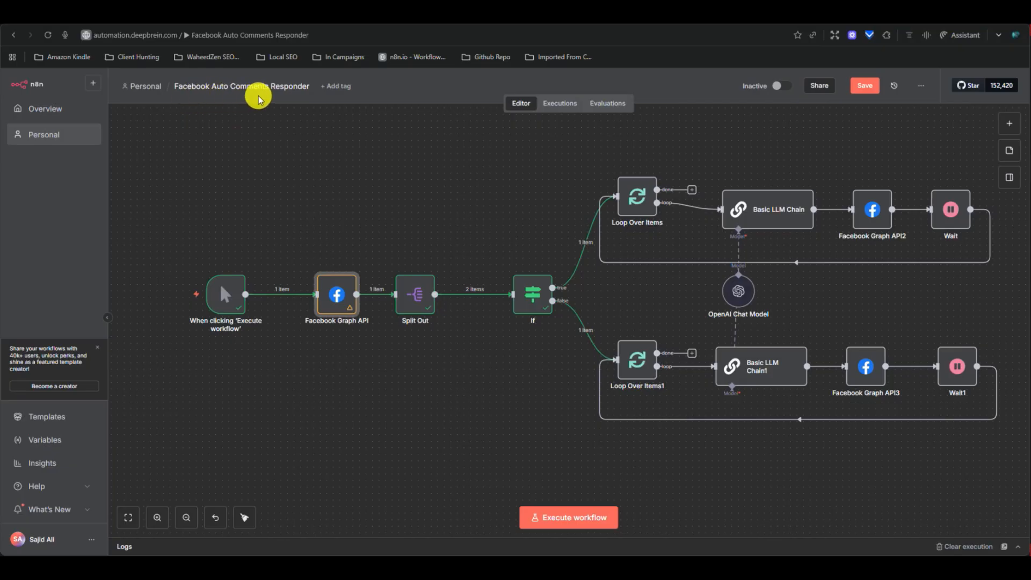
left_click(337, 295)
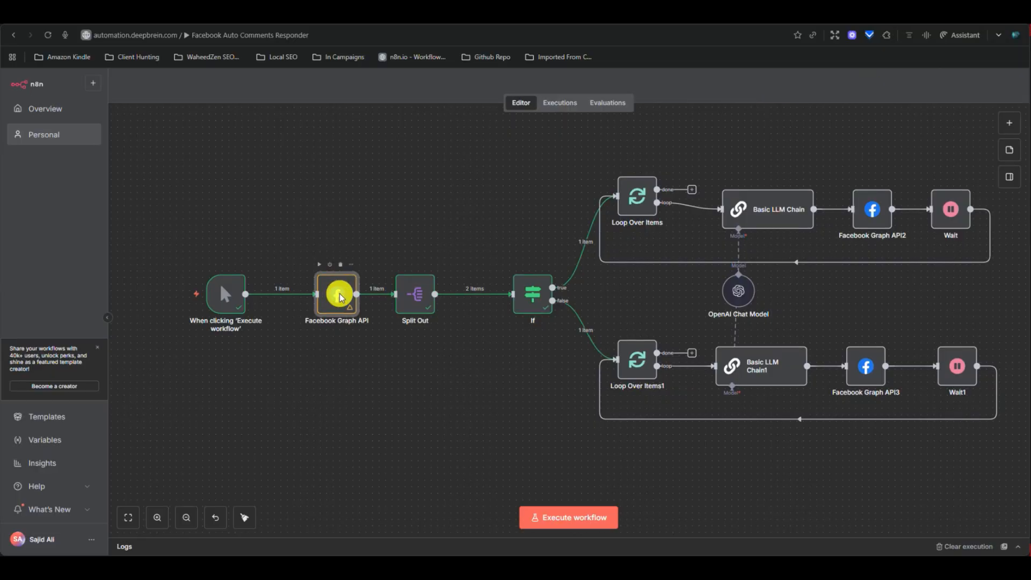
double_click(338, 296)
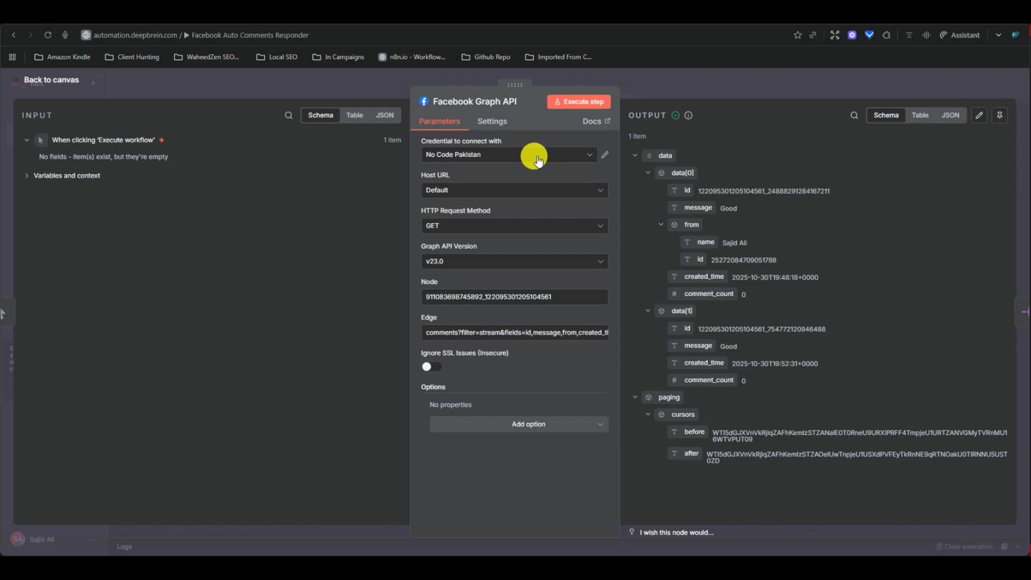
left_click(683, 89)
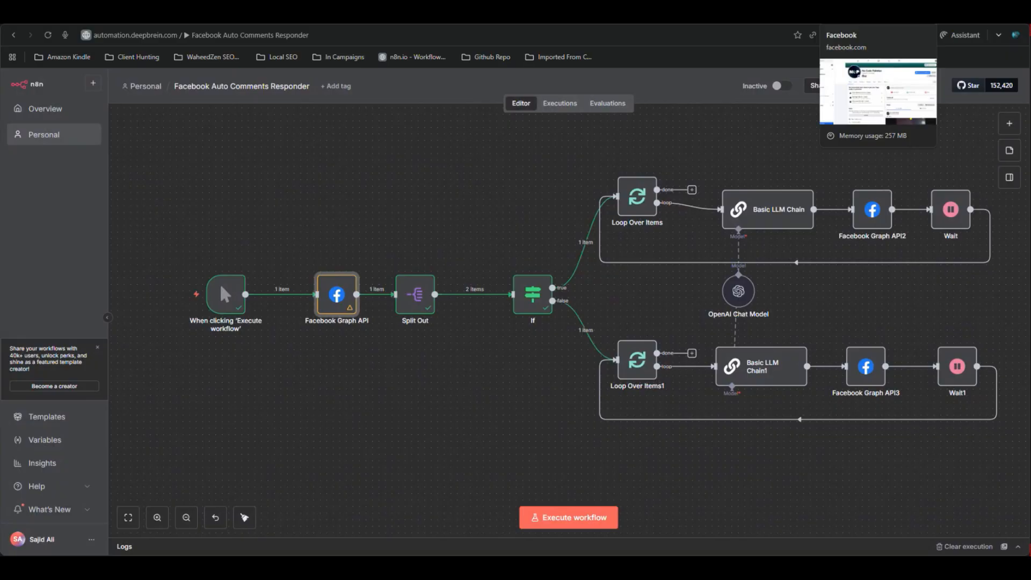
Switch to the No Code Pakistan Facebook Page and view the comments on its 3D avatar post
left_click(854, 15)
scroll(691, 304, "down", 5)
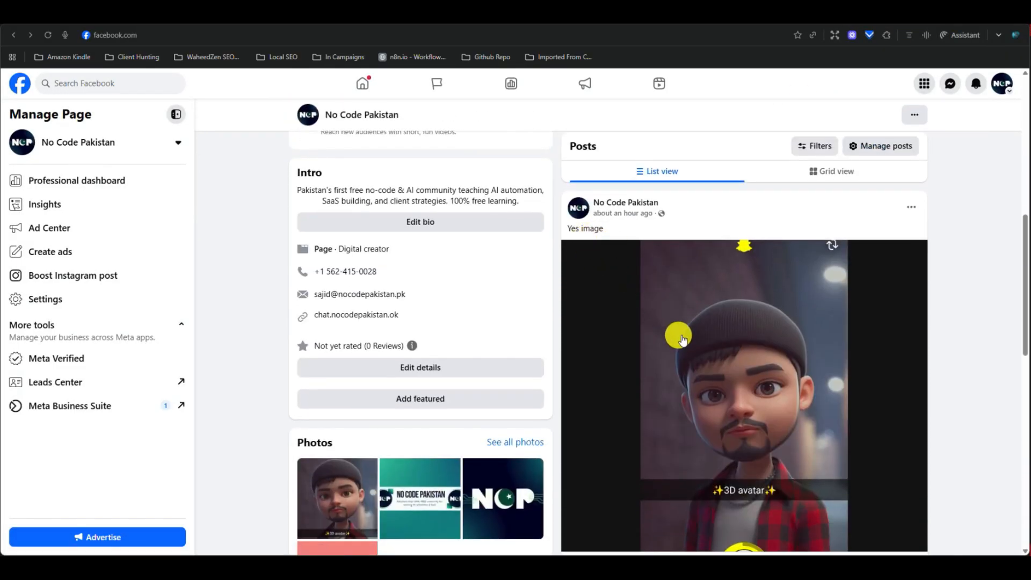
scroll(678, 339, "down", 2)
scroll(679, 338, "down", 1)
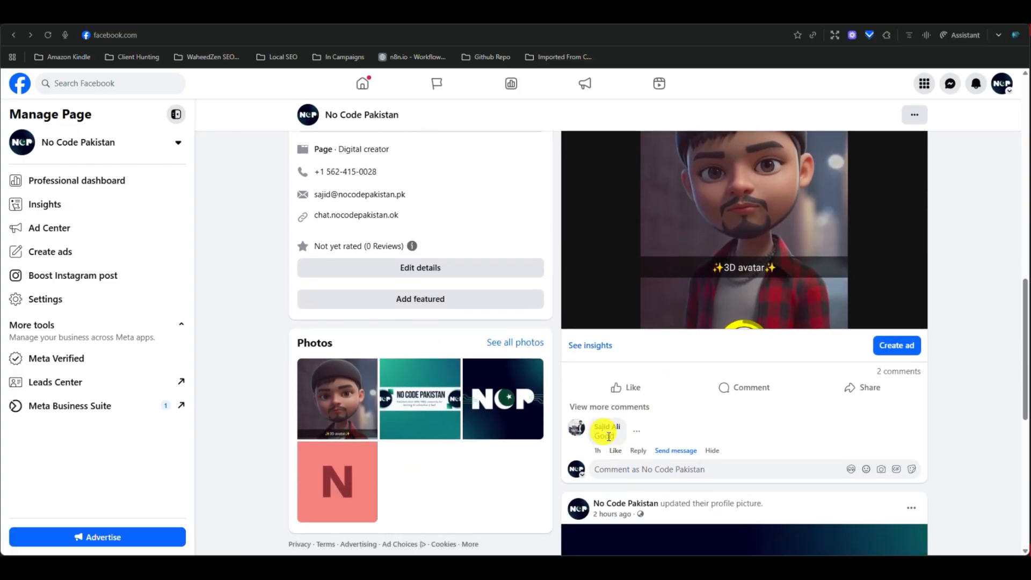
left_click(734, 394)
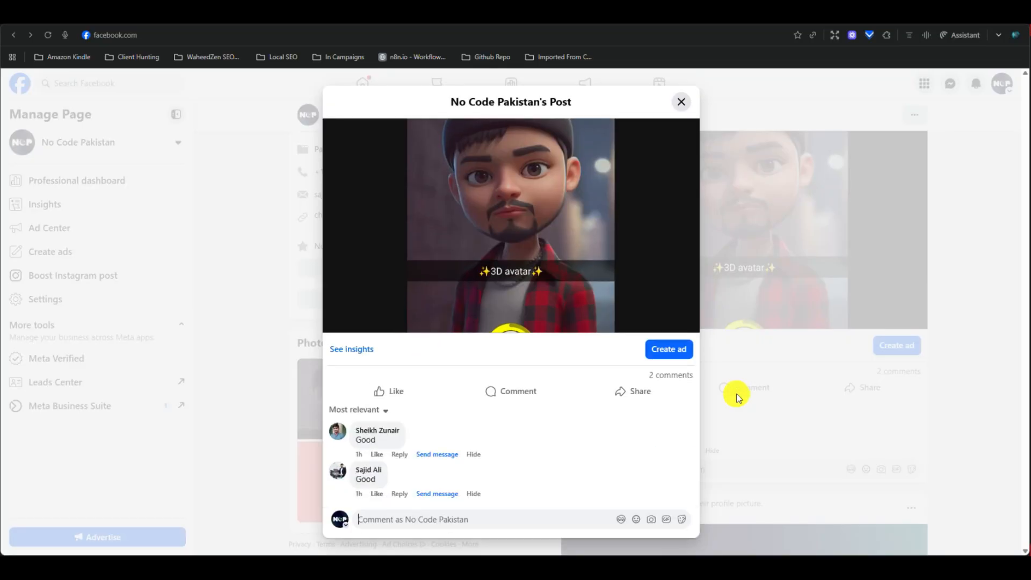
scroll(473, 396, "down", 1)
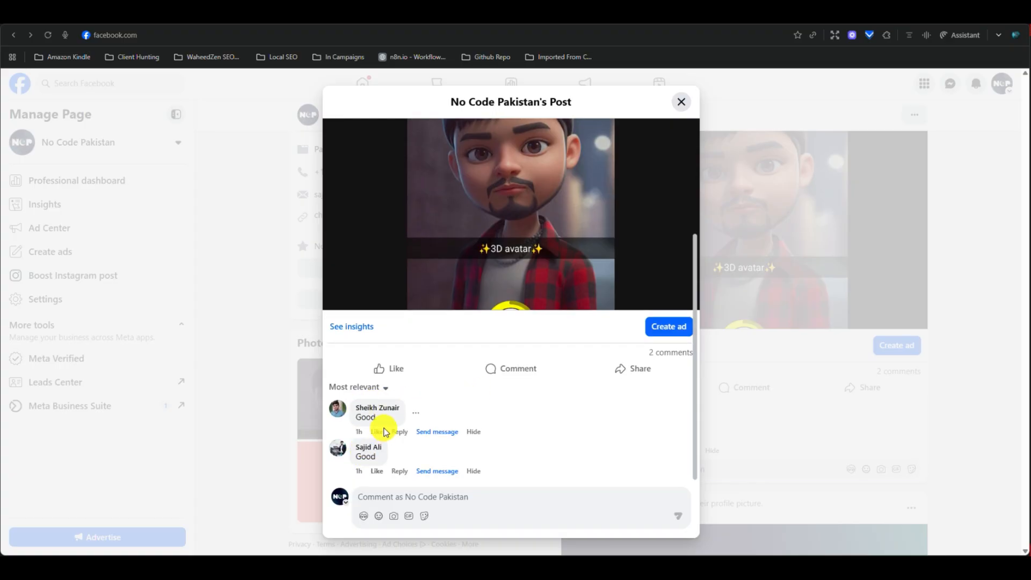
key("Escape")
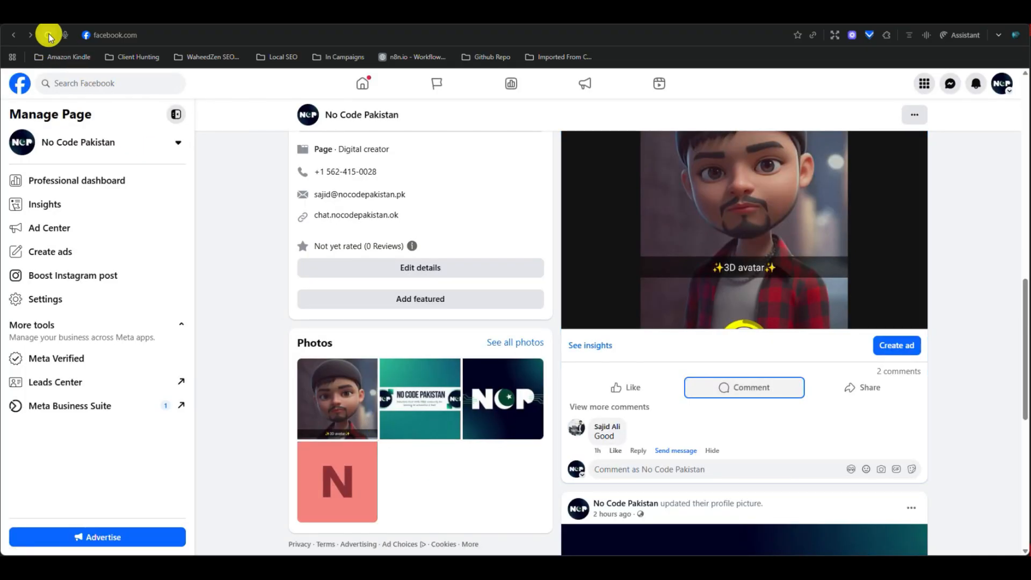
Reload the Facebook Page, reopen the 3D avatar post to check its comments again, and close it
left_click(49, 35)
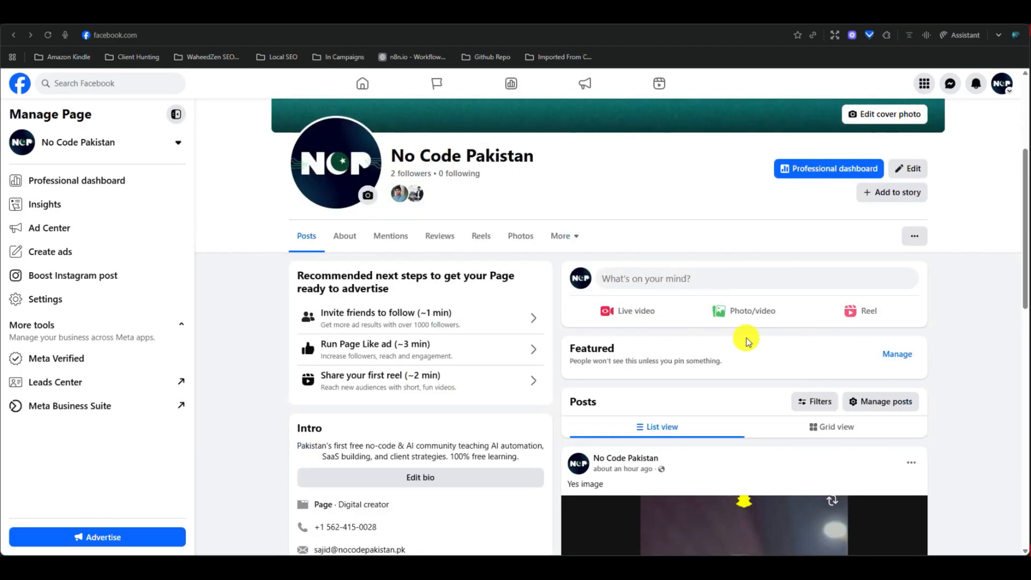
scroll(746, 339, "down", 5)
scroll(748, 342, "down", 2)
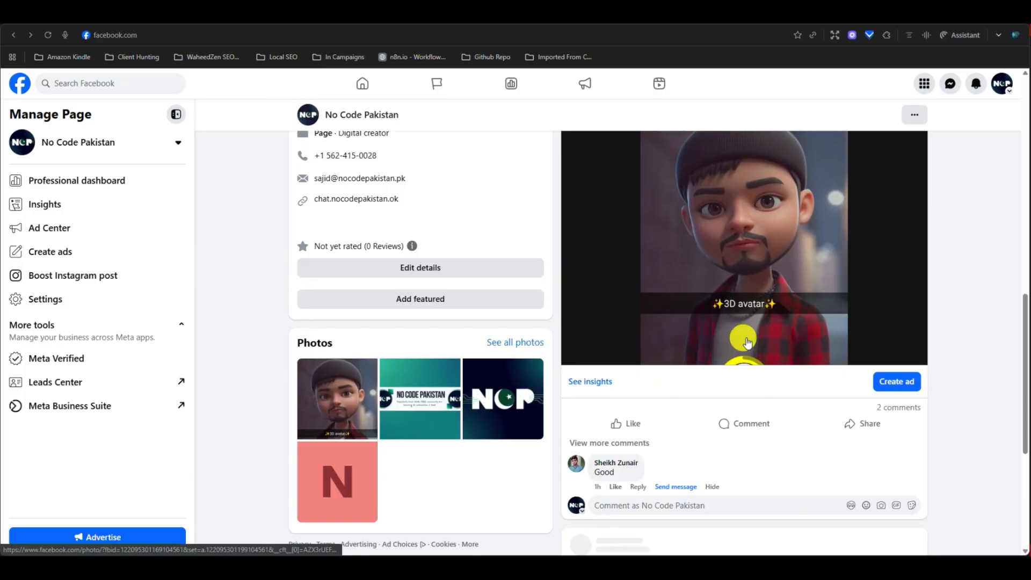
left_click(740, 425)
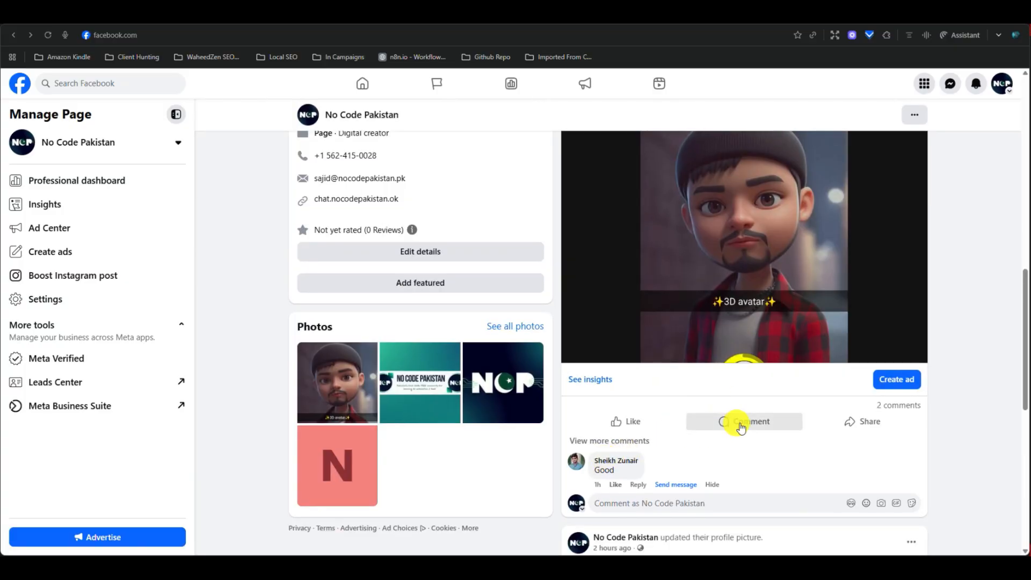
scroll(461, 415, "down", 1)
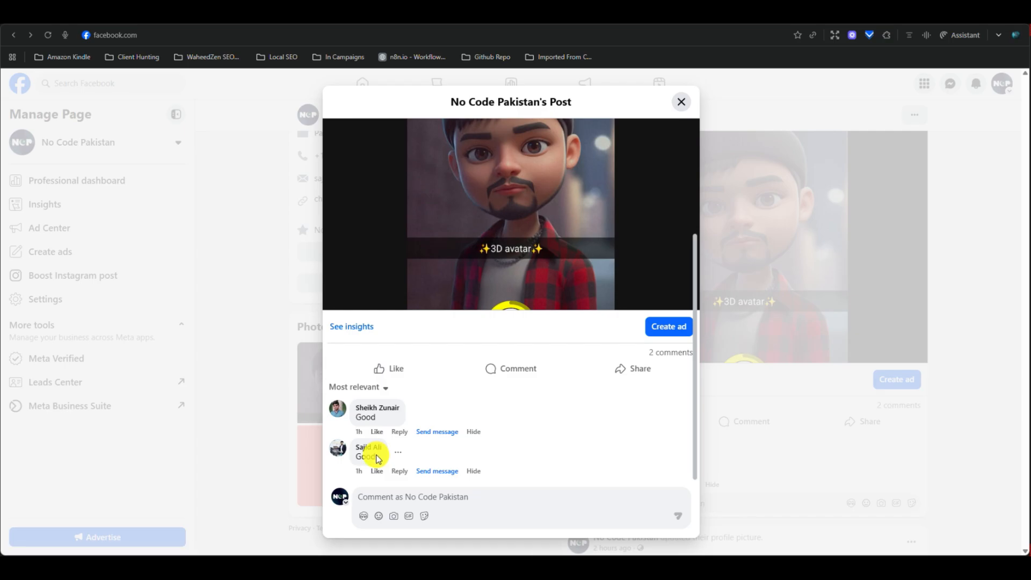
left_click(832, 175)
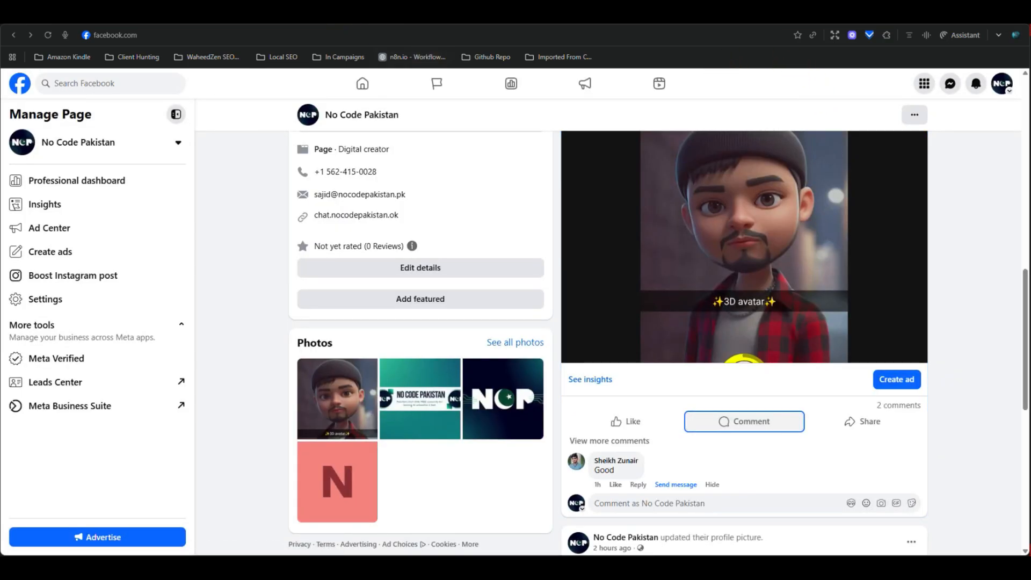
Return to n8n, open the Facebook Graph API node and select v23.0 as its Graph API version
left_click(505, 15)
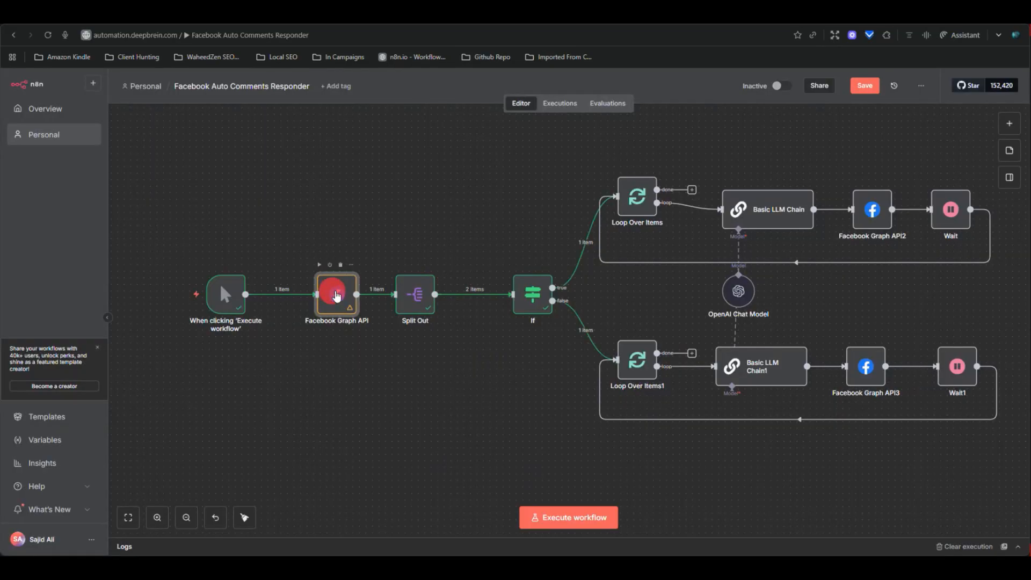
double_click(333, 293)
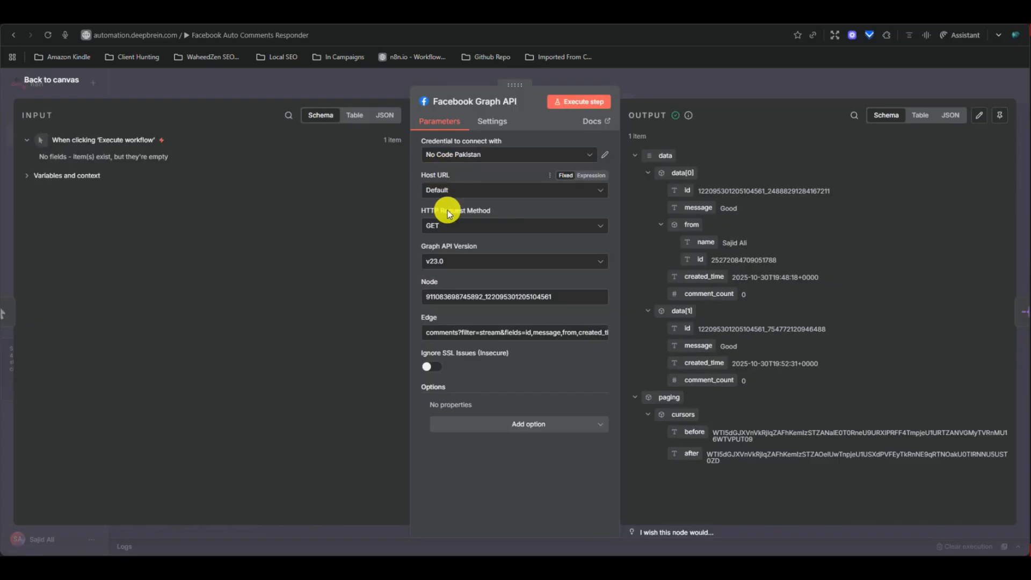
left_click(445, 261)
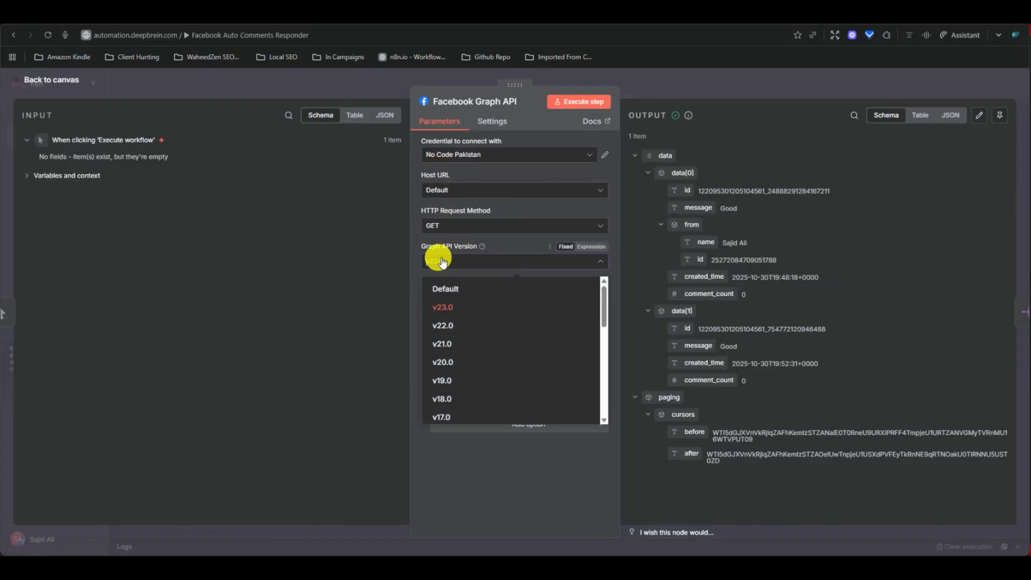
left_click(453, 309)
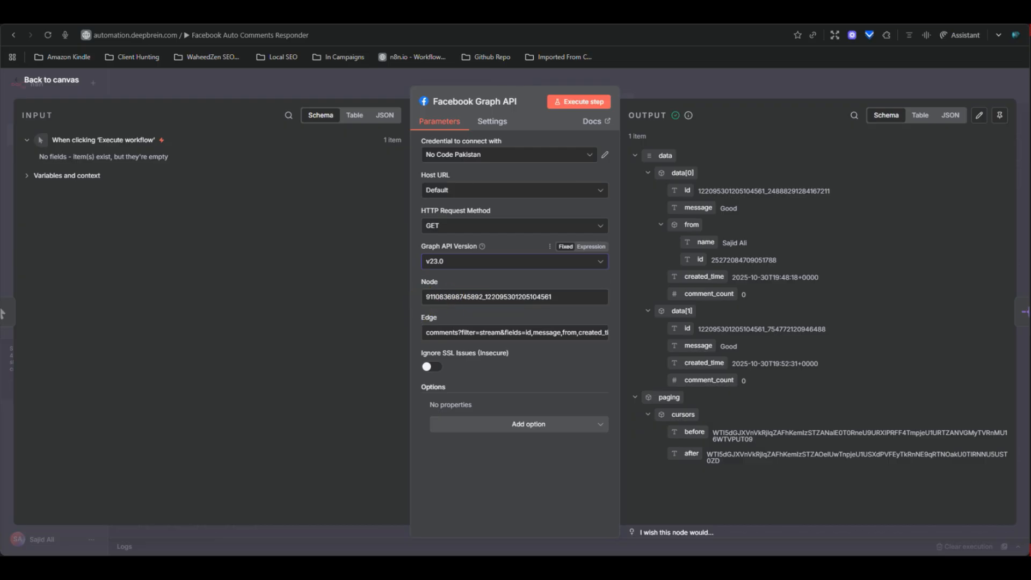
Switch back to the Facebook Page, open its settings and search them for "id"
key("ctrl+Tab")
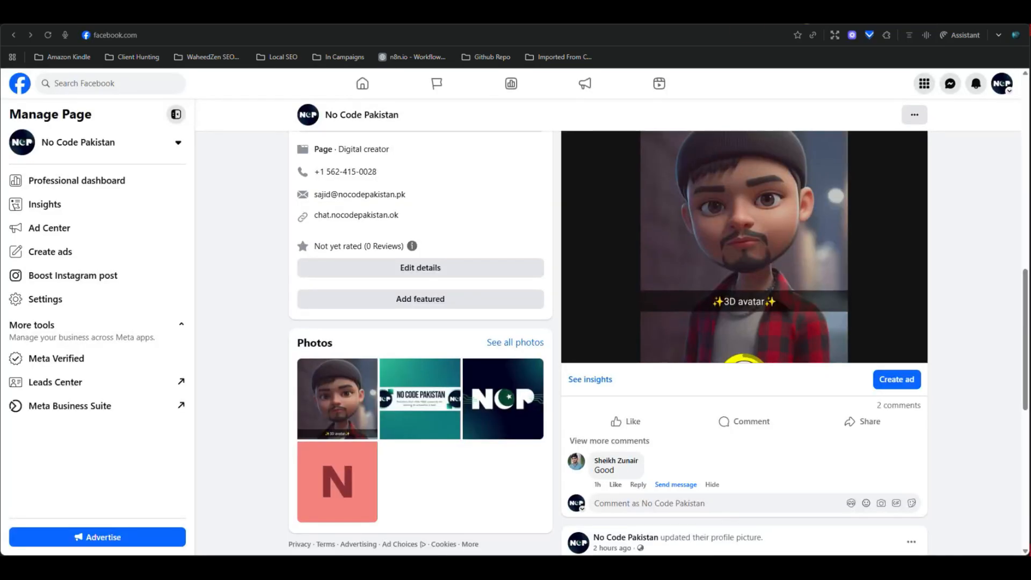
left_click(502, 33)
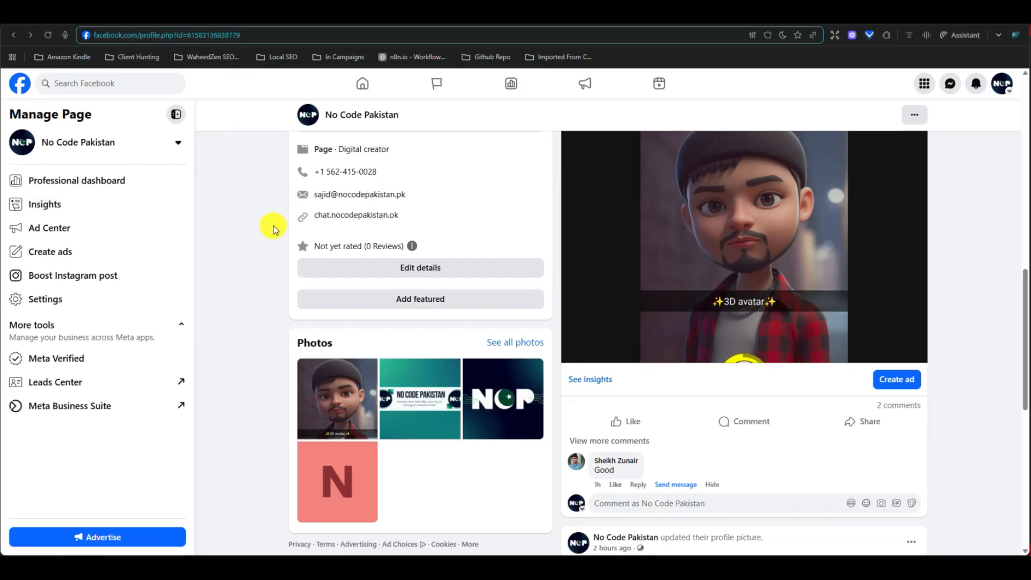
left_click(40, 300)
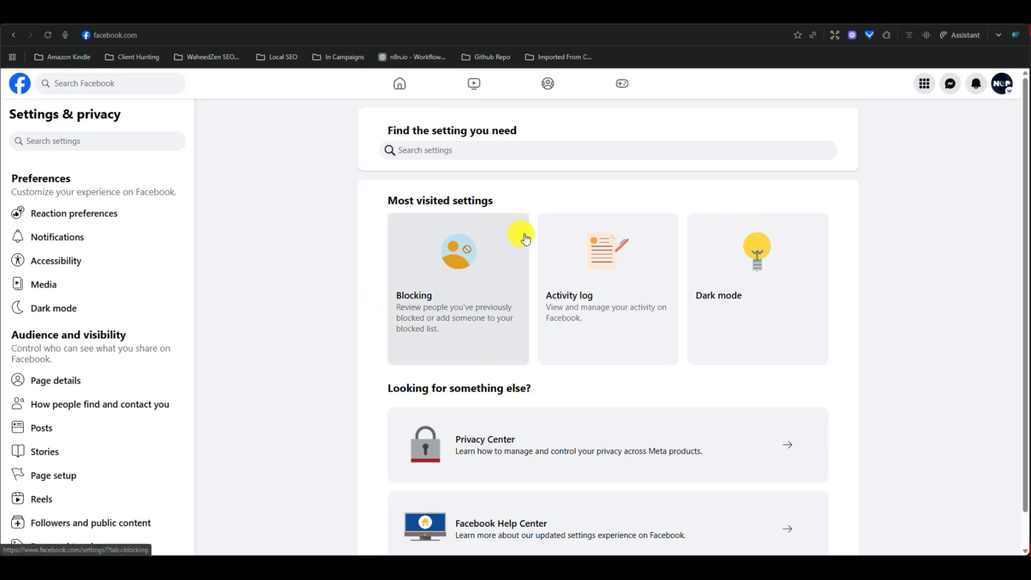
left_click(462, 152)
type("id")
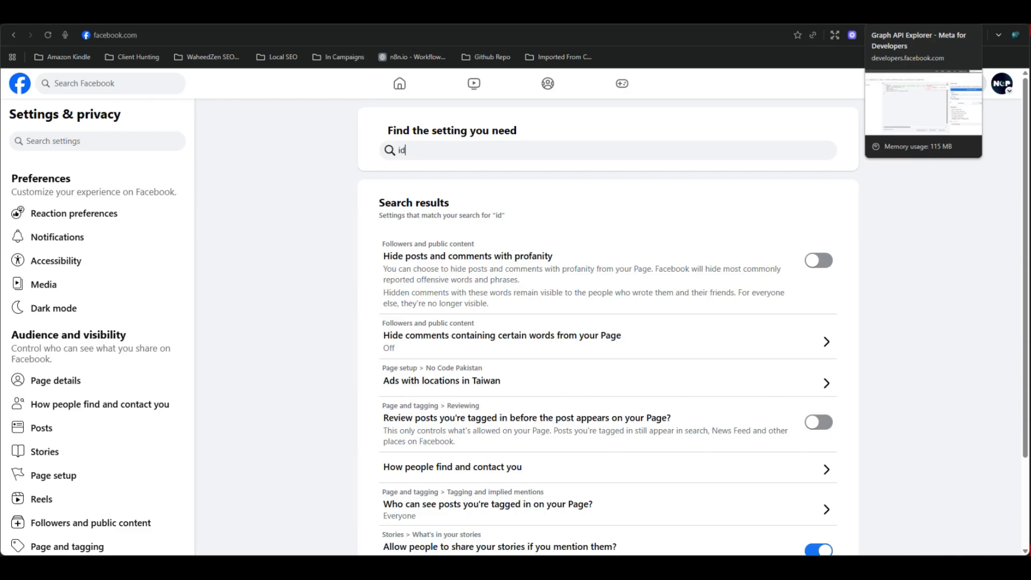
Switch to the Graph API Explorer, replace the post comments query with me/accounts and submit it
left_click(889, 17)
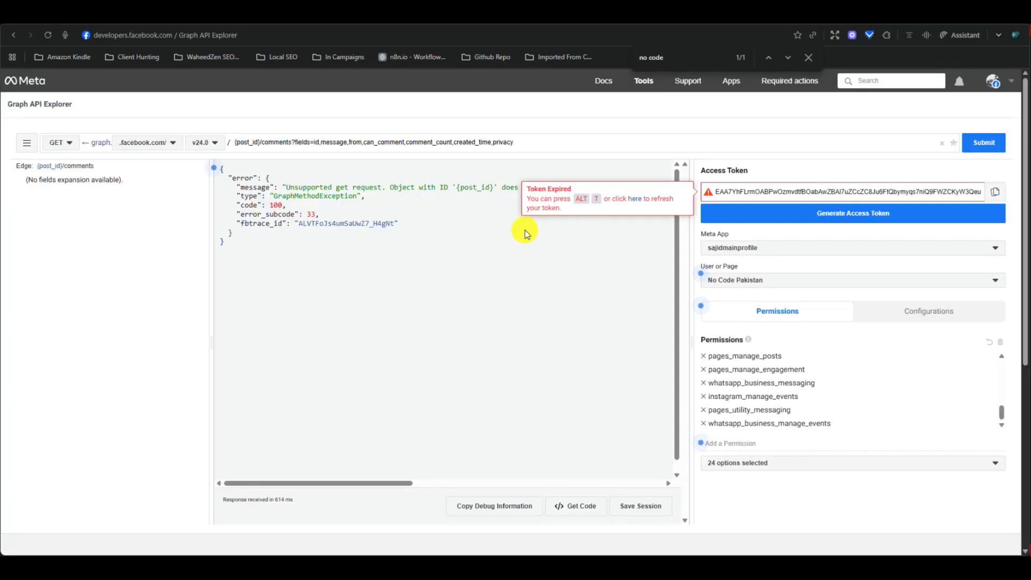
left_click_drag(557, 140, 178, 168)
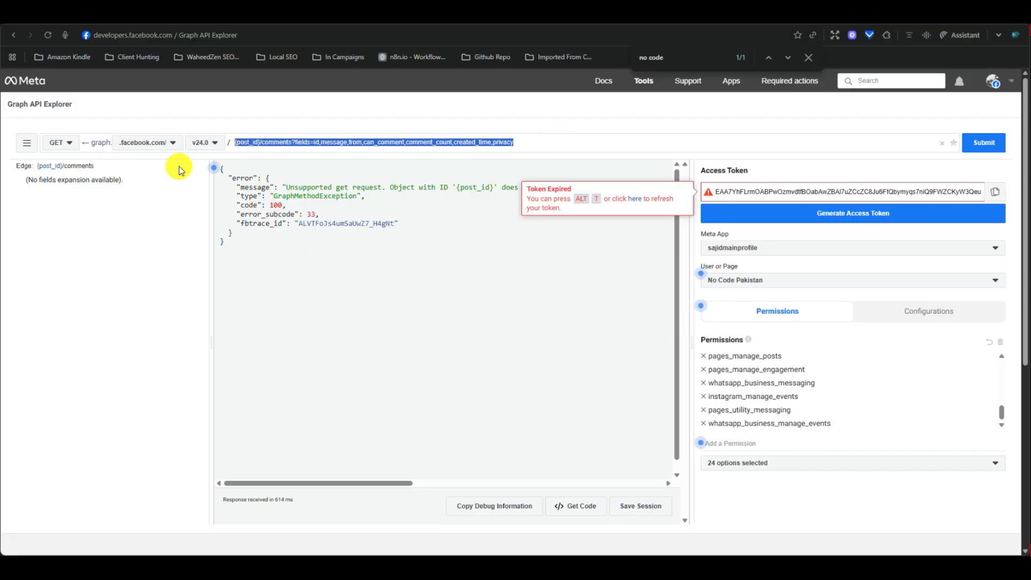
key("BackSpace")
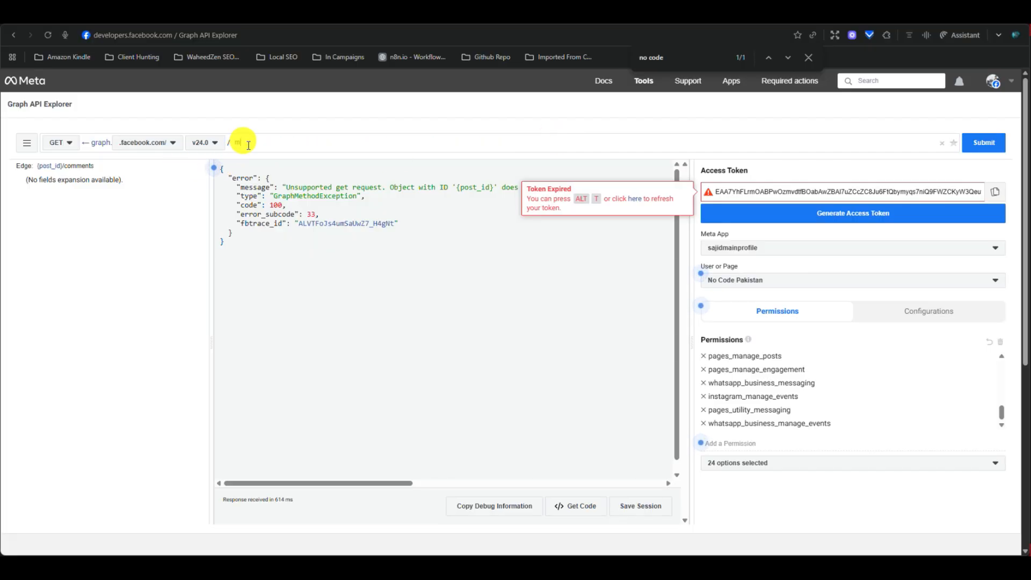
type("/accounts")
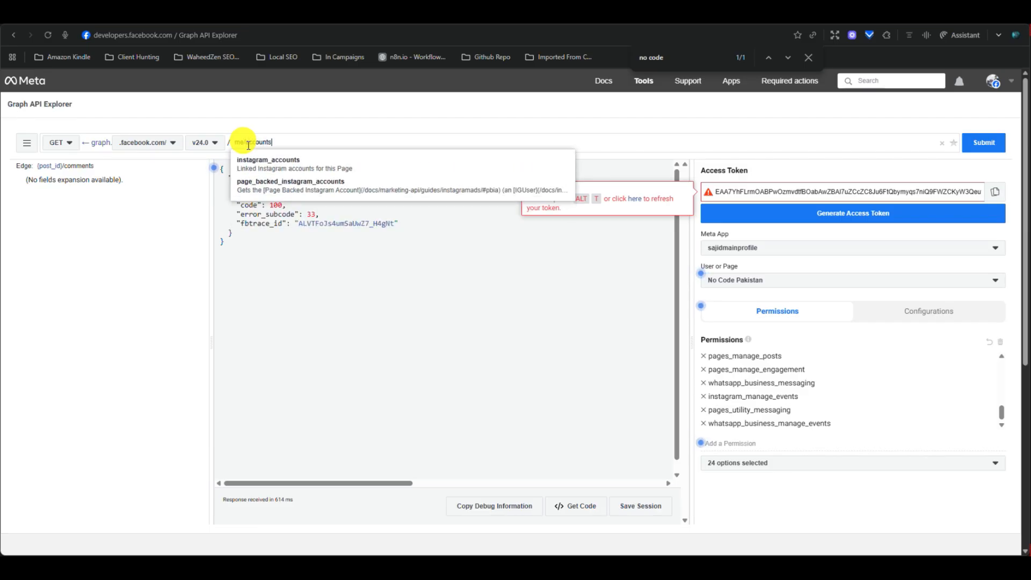
left_click(984, 143)
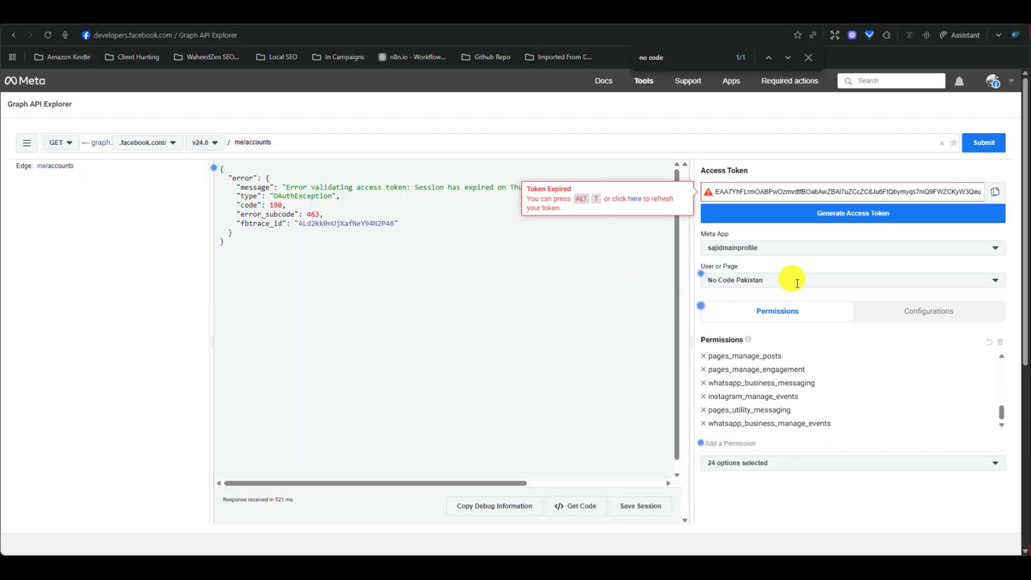
Return the explorer from the No Code Pakistan Page token to the User Token and submit the me/accounts query again
left_click(817, 283)
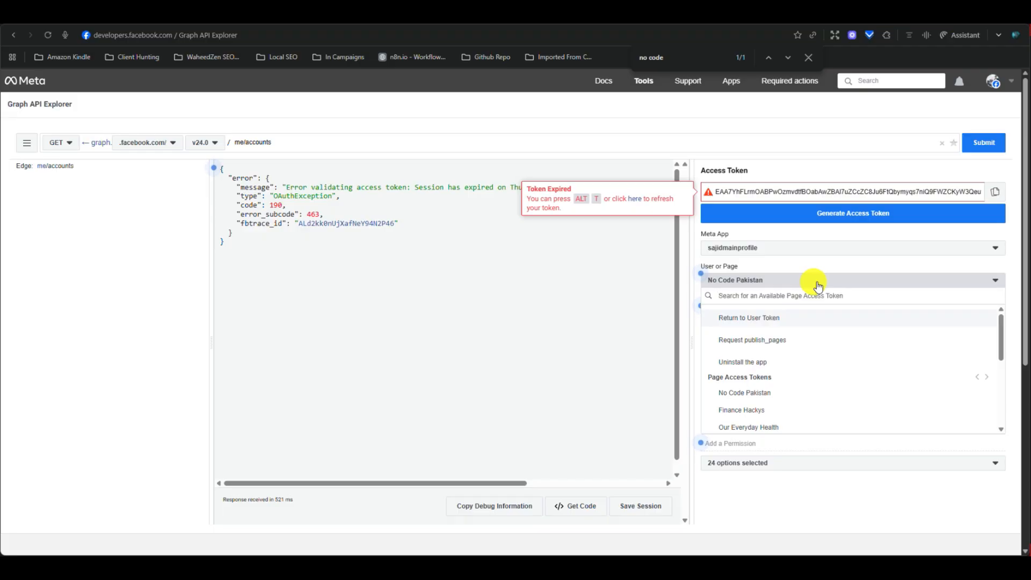
left_click(721, 321)
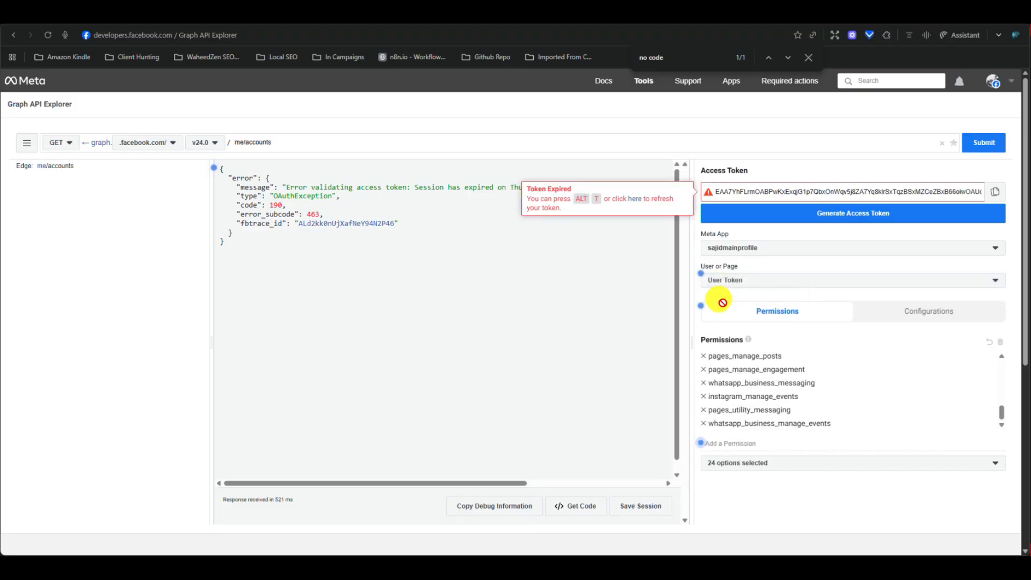
left_click(985, 142)
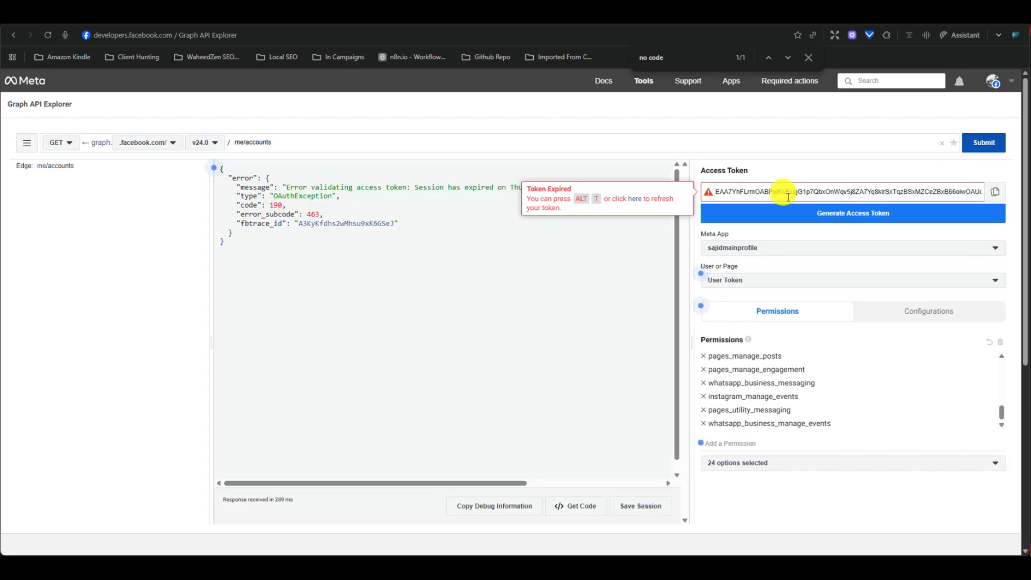
Refresh the expired user access token, continuing with the personal account, and rerun the me/accounts query
double_click(719, 193)
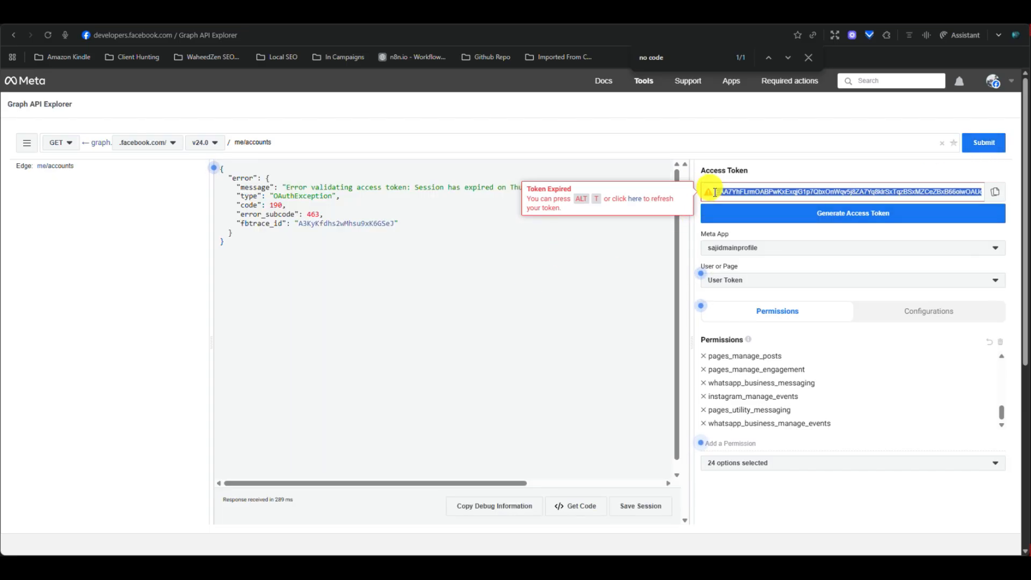
left_click(635, 199)
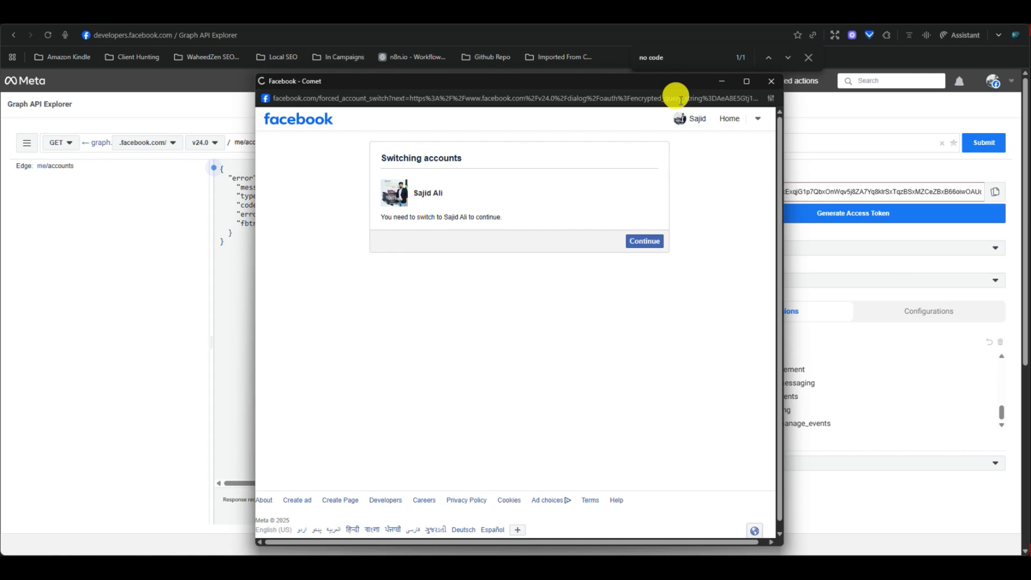
left_click(645, 240)
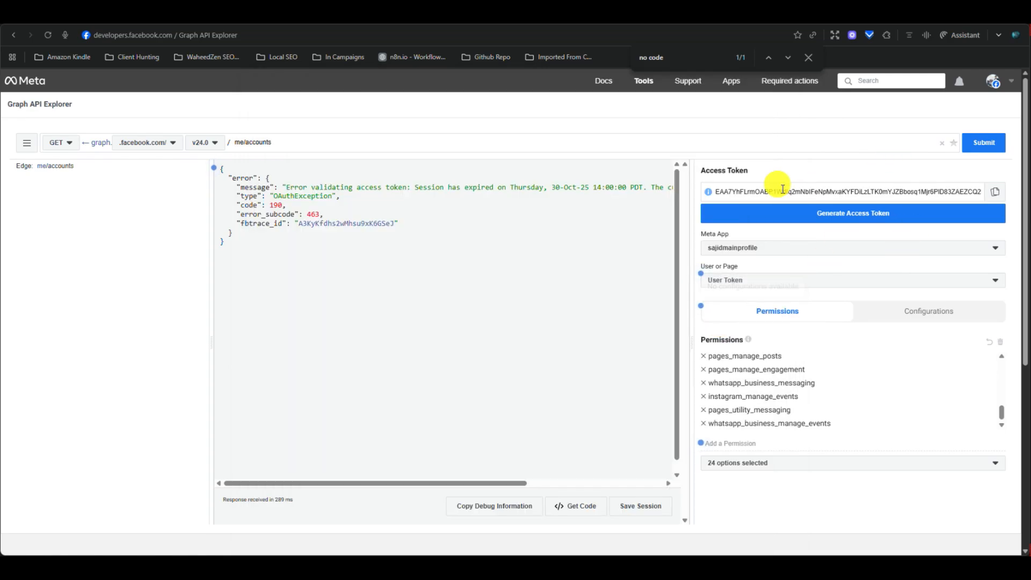
left_click(995, 144)
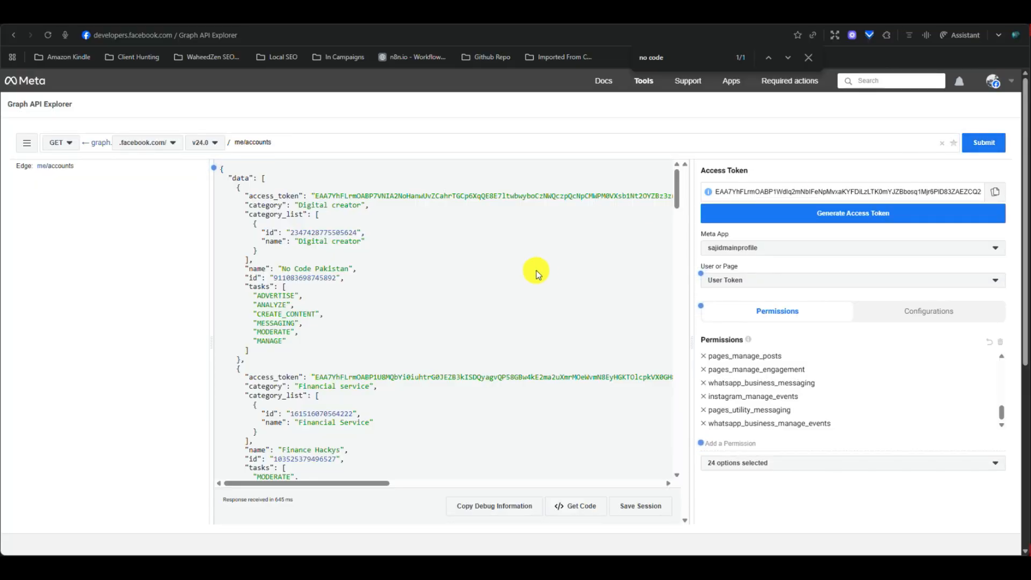
Search the me/accounts response for "no code" to locate the No Code Pakistan Page ID
key("ctrl+f")
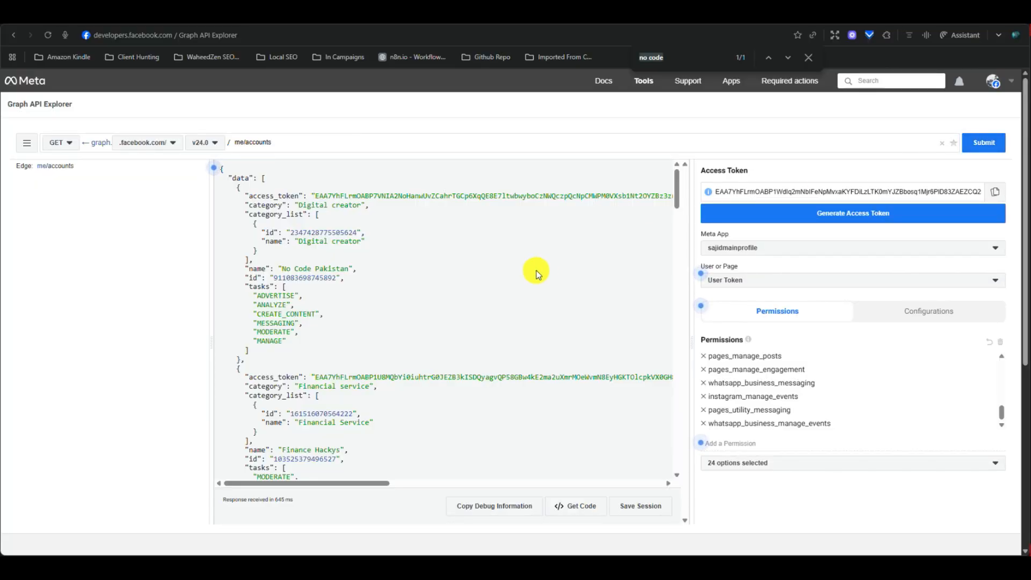
type("no c")
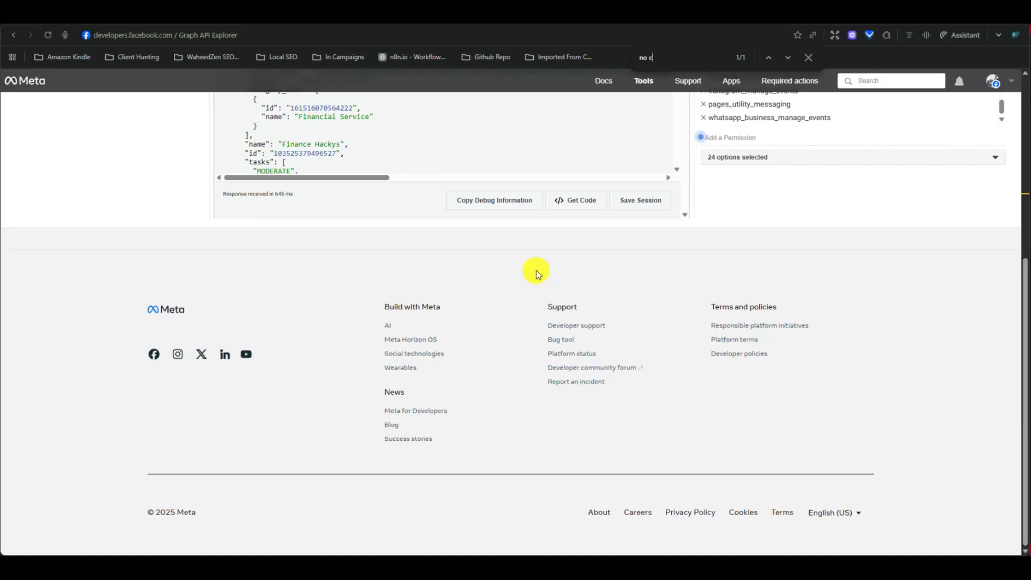
type("o")
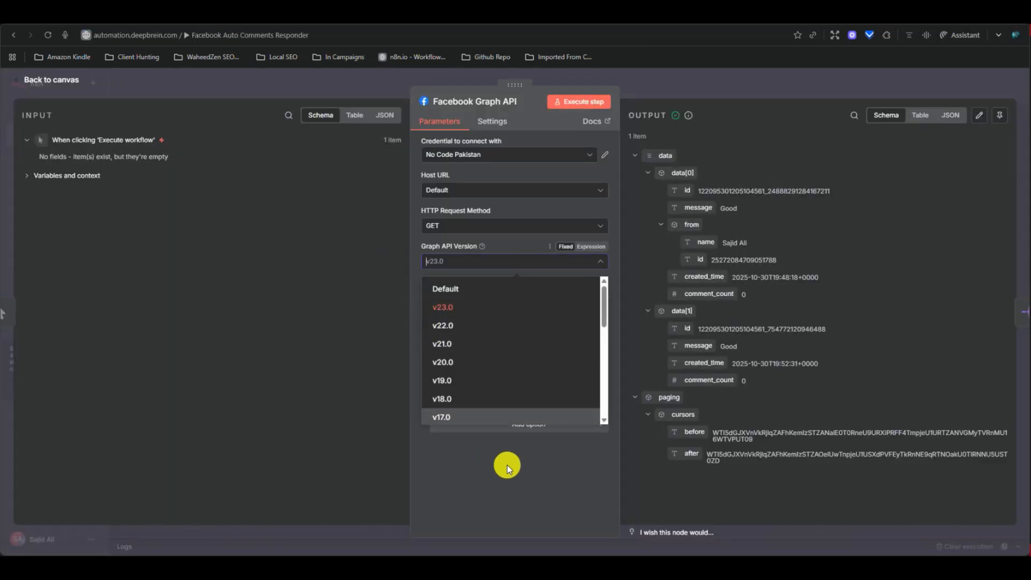
Leave the Facebook settings and check the No Code Pakistan Page ID in the Graph API Explorer against n8n's Node value
left_click(494, 471)
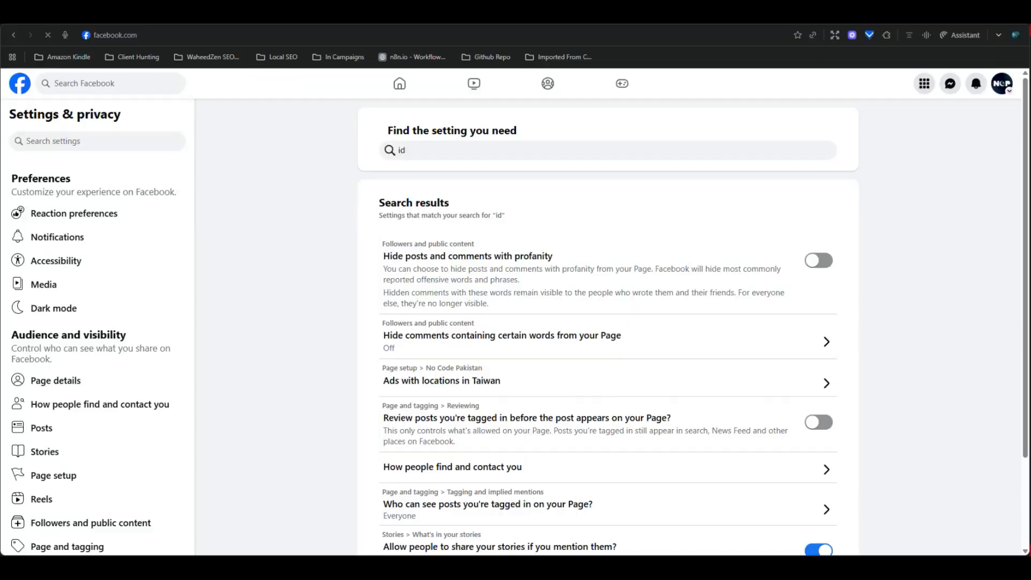
left_click(315, 33)
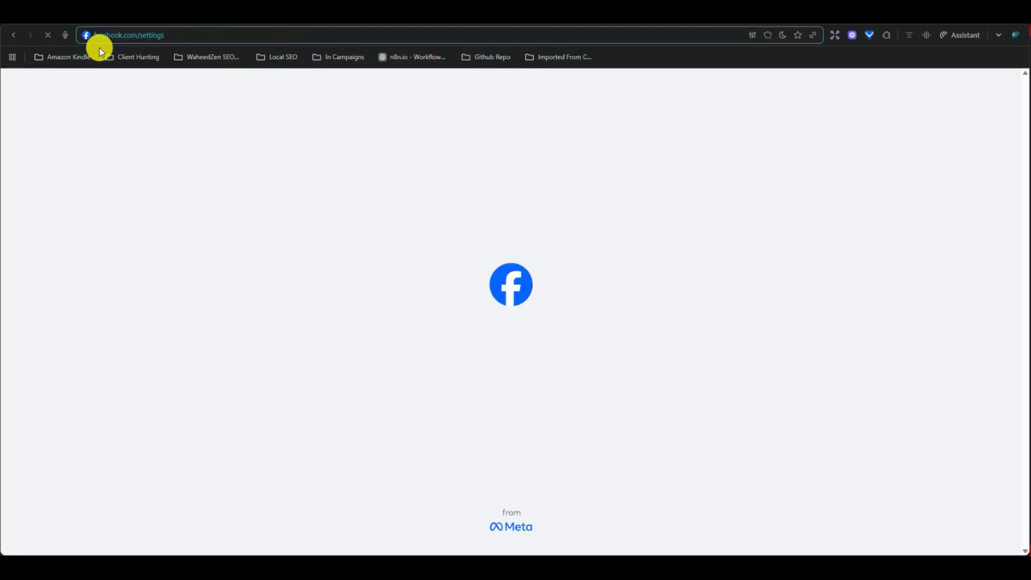
left_click(13, 35)
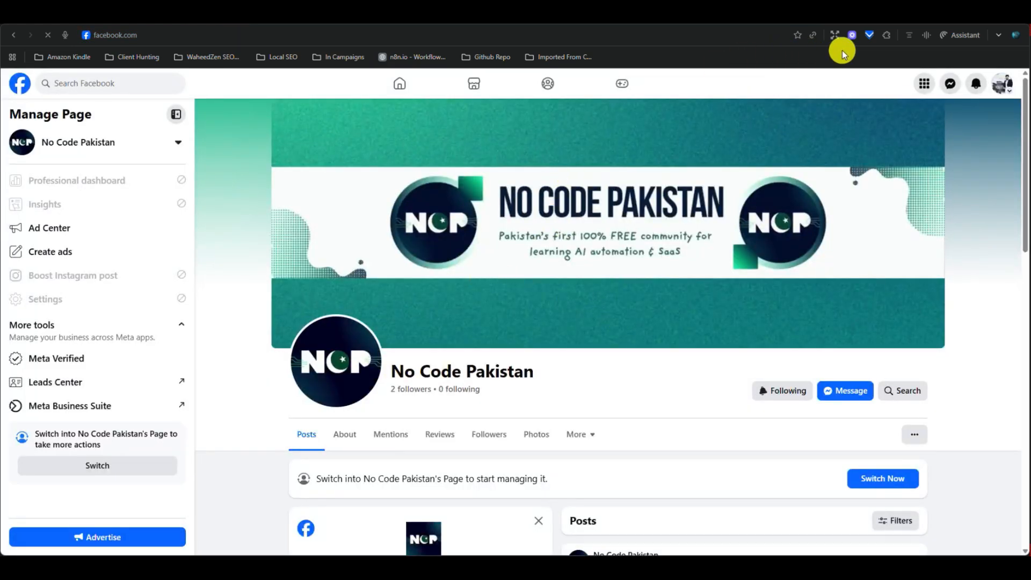
key("ctrl+Tab")
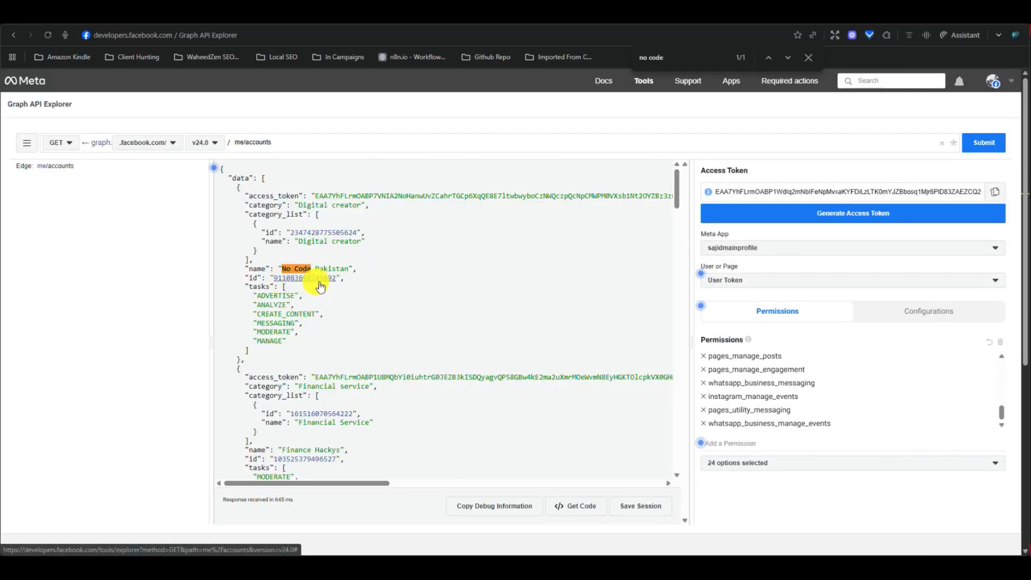
left_click(301, 16)
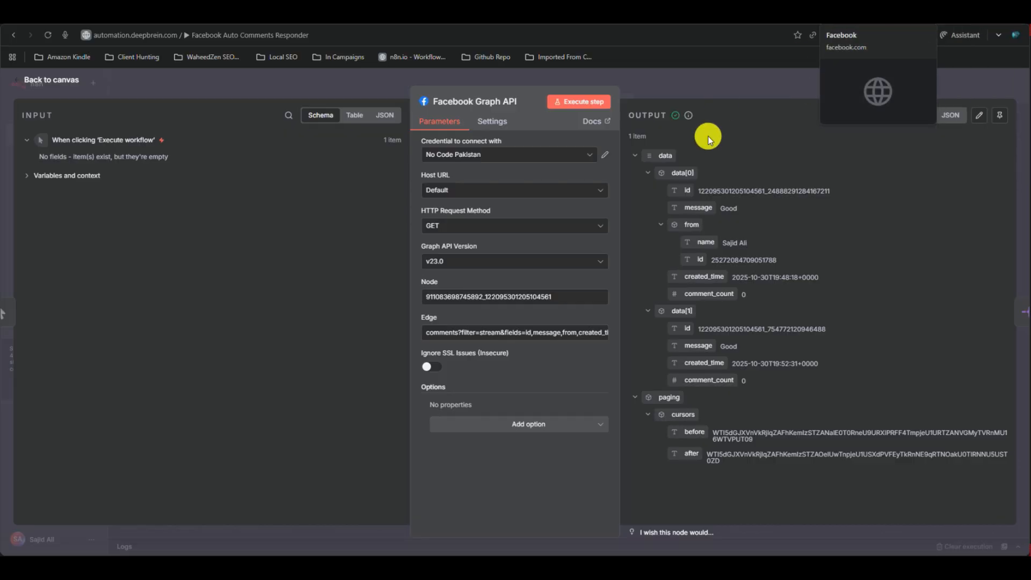
Switch to Facebook, open the No Code Pakistan Page's 3D avatar photo post and select its URL to examine the post ID
key("ctrl+Tab")
left_click(17, 111)
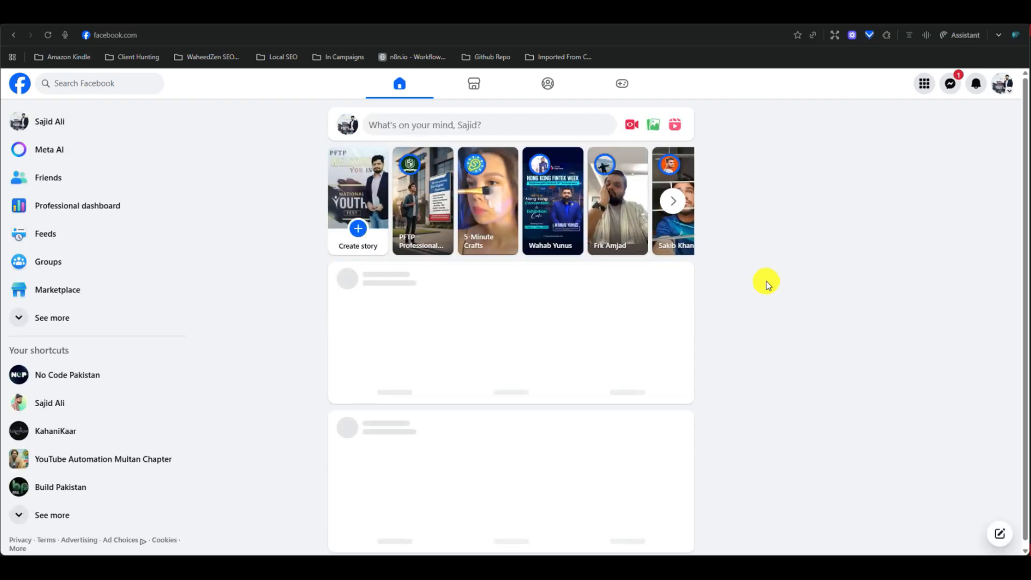
scroll(671, 293, "down", 4)
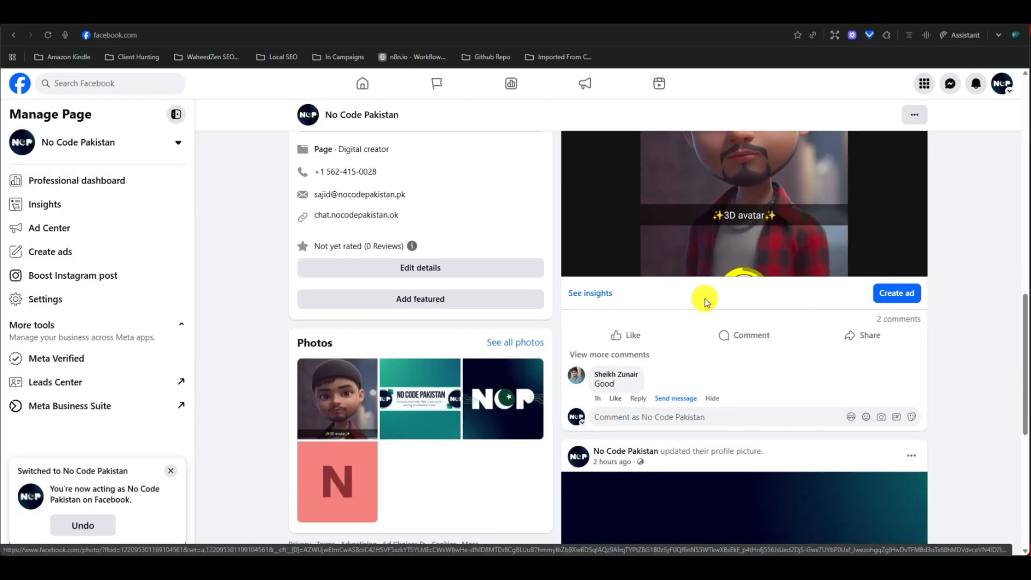
scroll(704, 295, "up", 1)
left_click(736, 265)
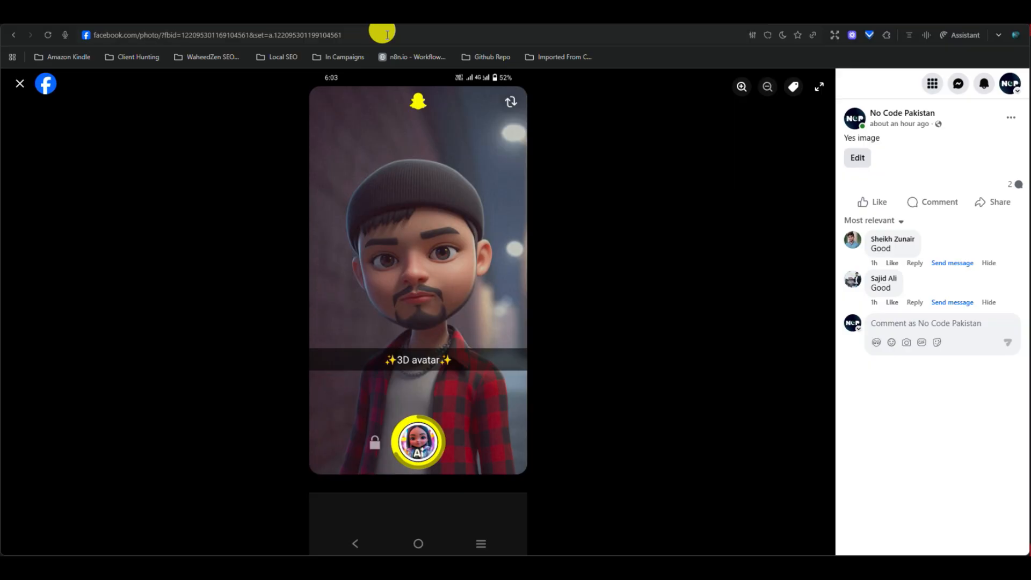
left_click(386, 33)
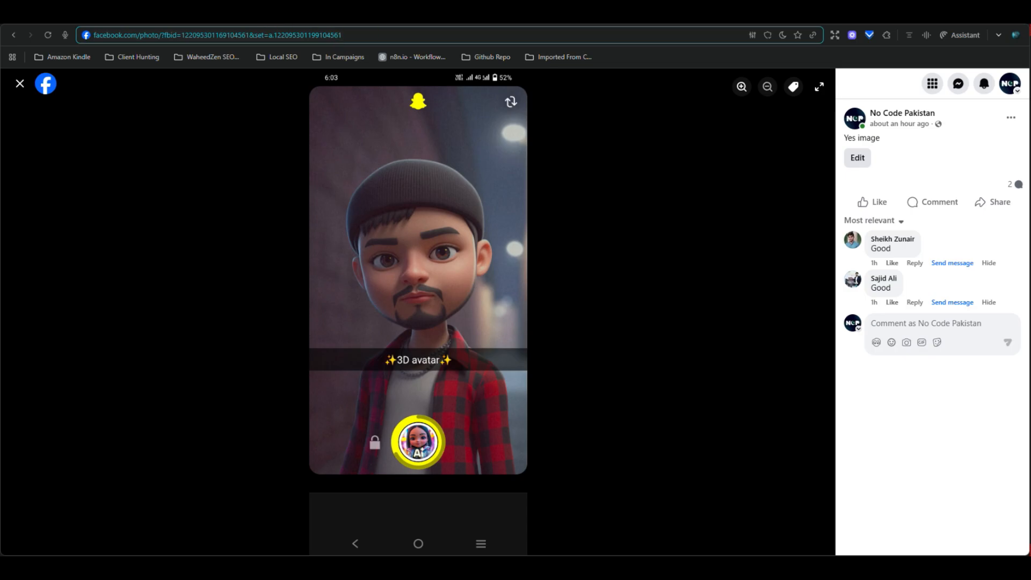
Compare the Node value in n8n with the Page ID in the Graph API Explorer and the IDs in the photo URL
left_click(315, 15)
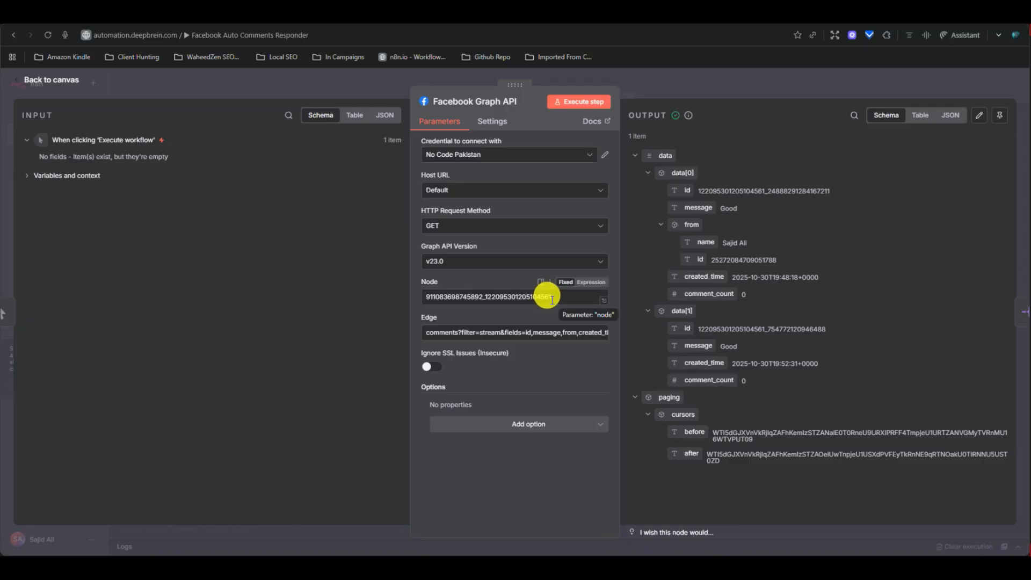
left_click(483, 15)
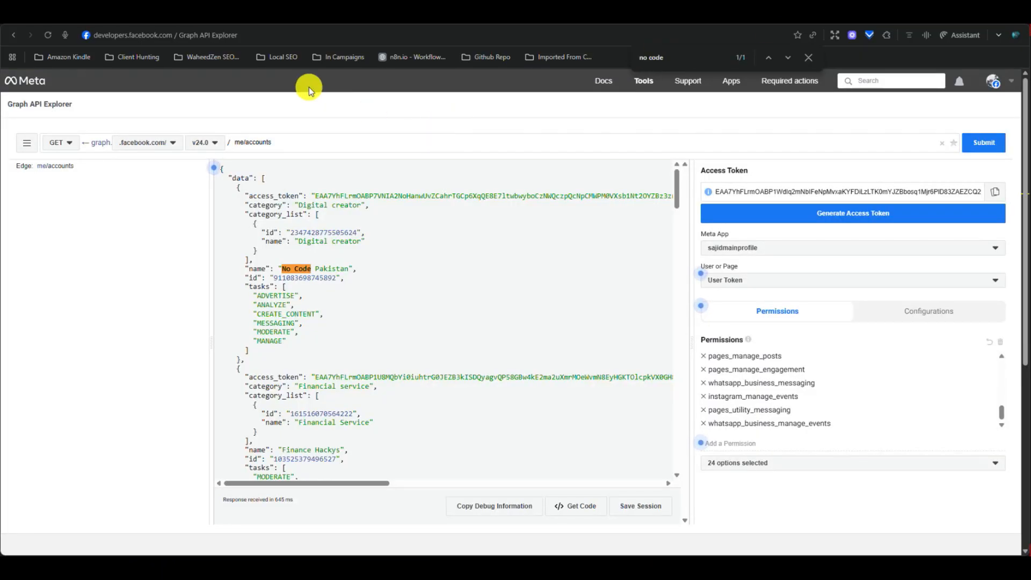
left_click(424, 15)
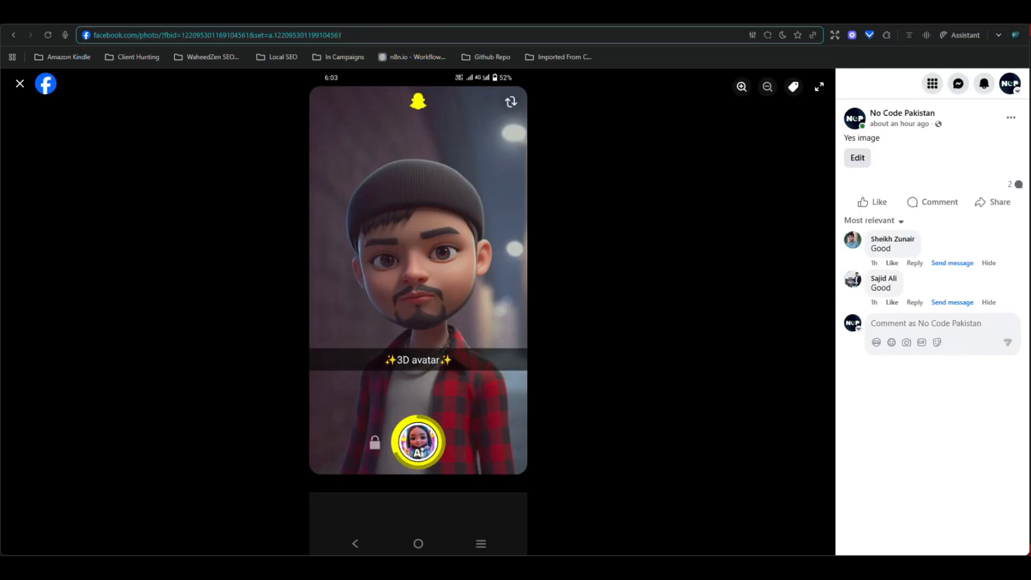
Back in n8n, review the Facebook Graph API node's Edge query for comments, execute the node and return to the canvas
left_click(333, 15)
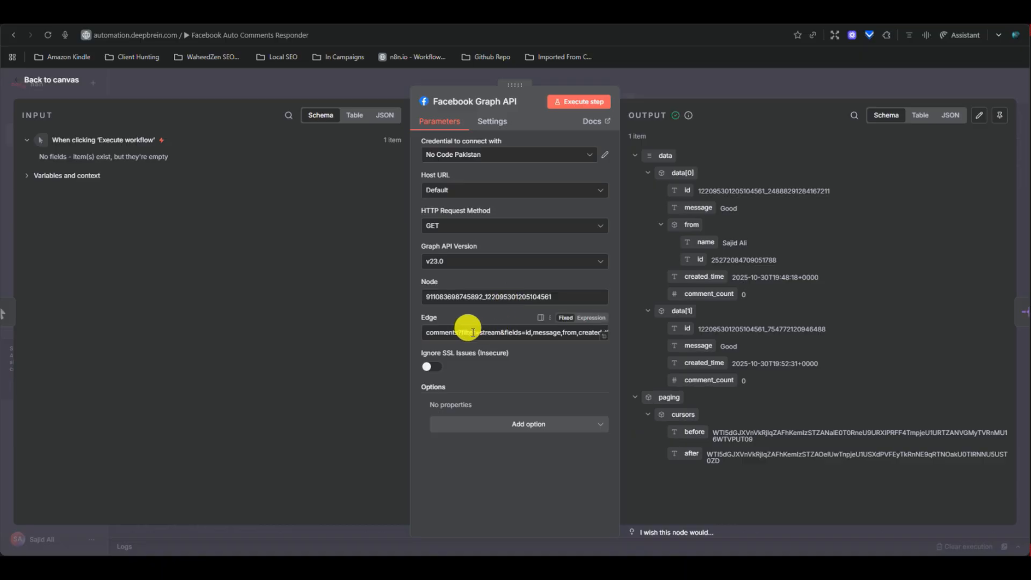
left_click_drag(456, 333, 624, 334)
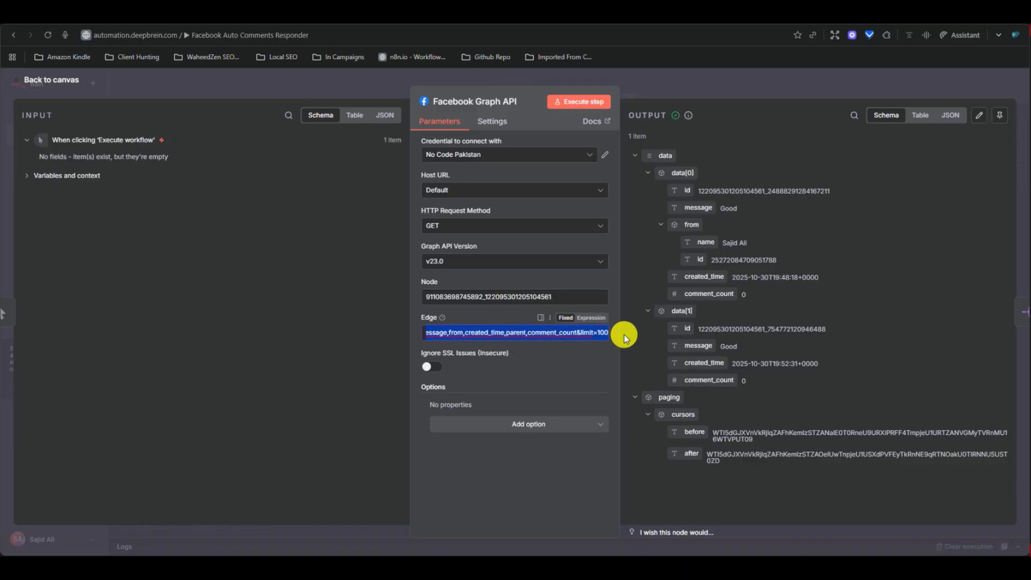
left_click(523, 469)
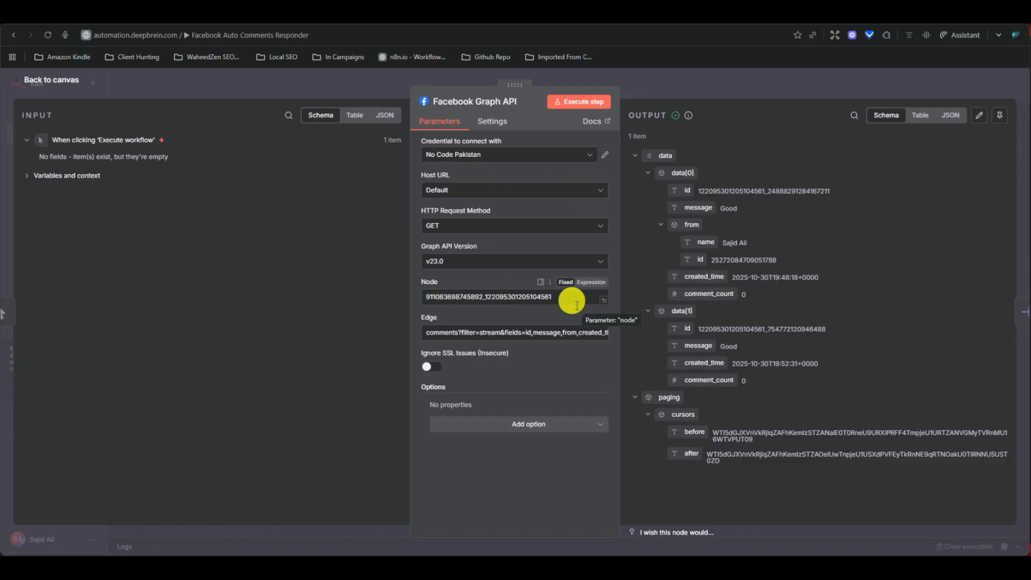
left_click(582, 102)
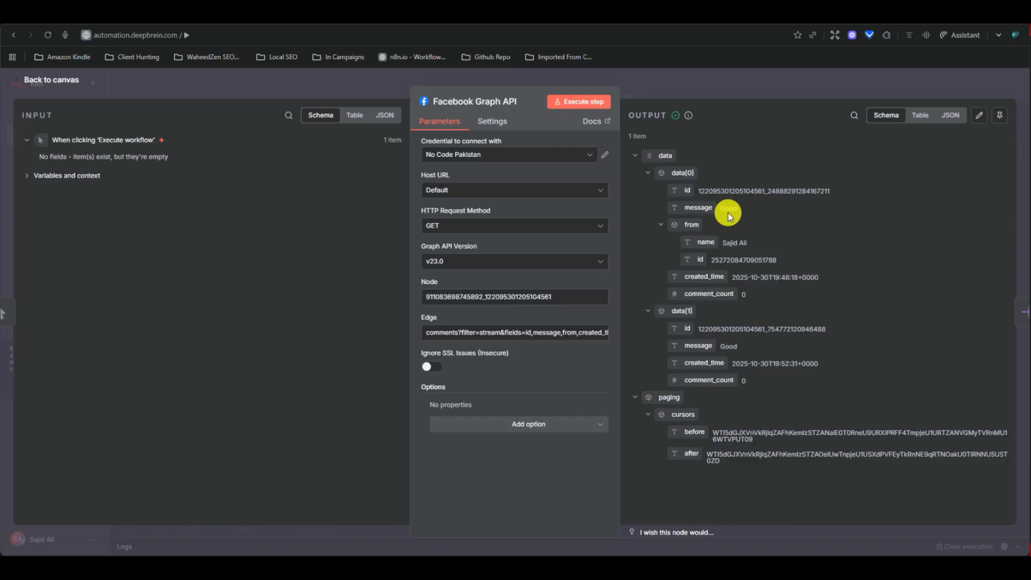
left_click(685, 75)
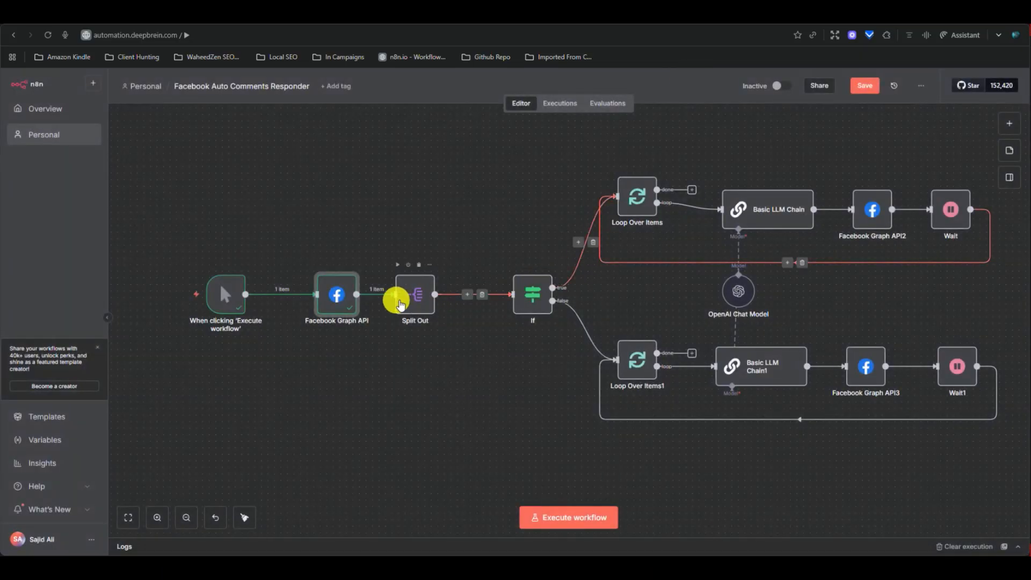
Execute the Split Out node on the data field and view its output as a table
double_click(415, 300)
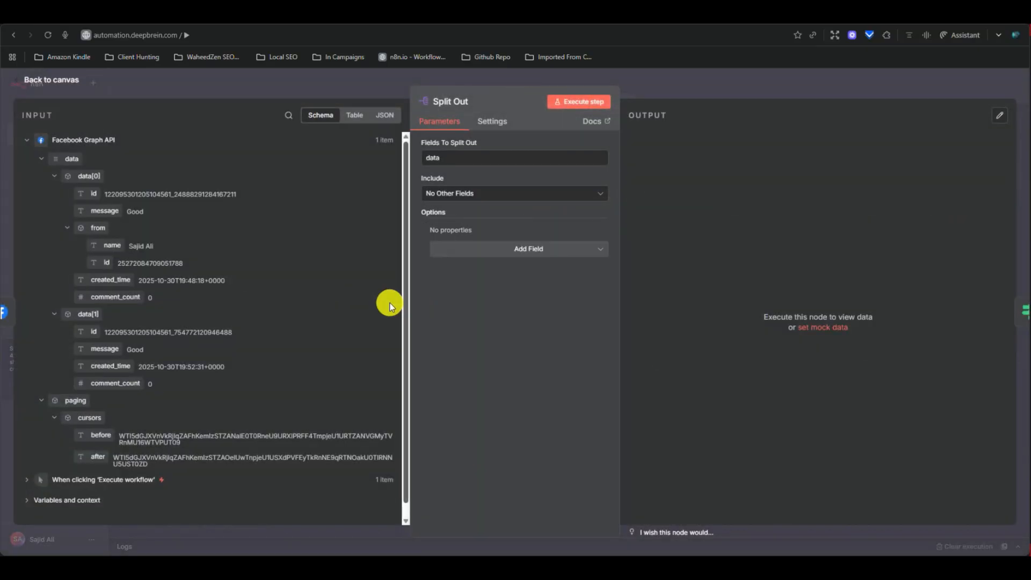
left_click(570, 103)
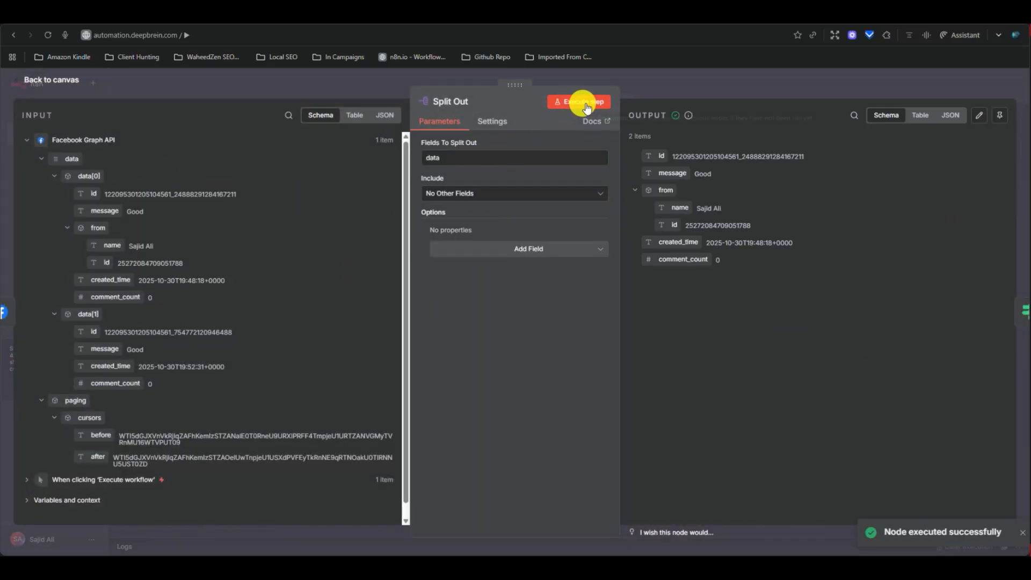
left_click(922, 118)
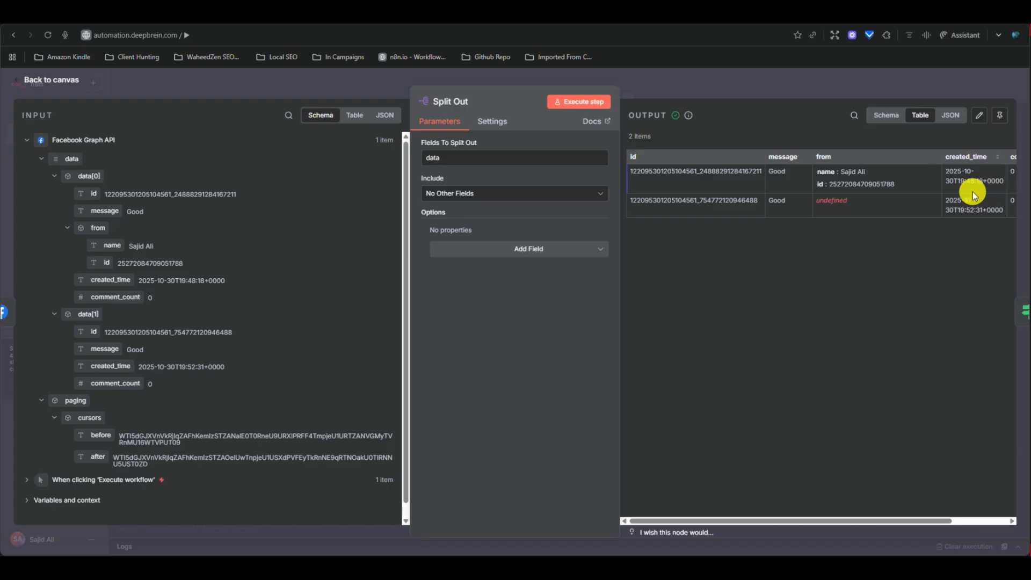
left_click(778, 95)
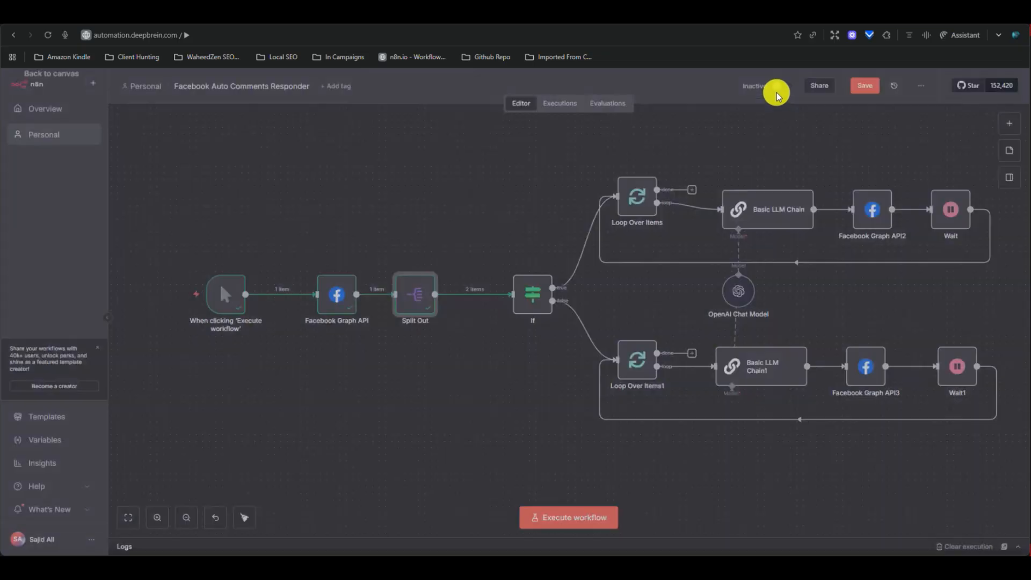
Examine the If node's from.name condition and compare it with the Facebook Graph API node's output in schema view
double_click(526, 306)
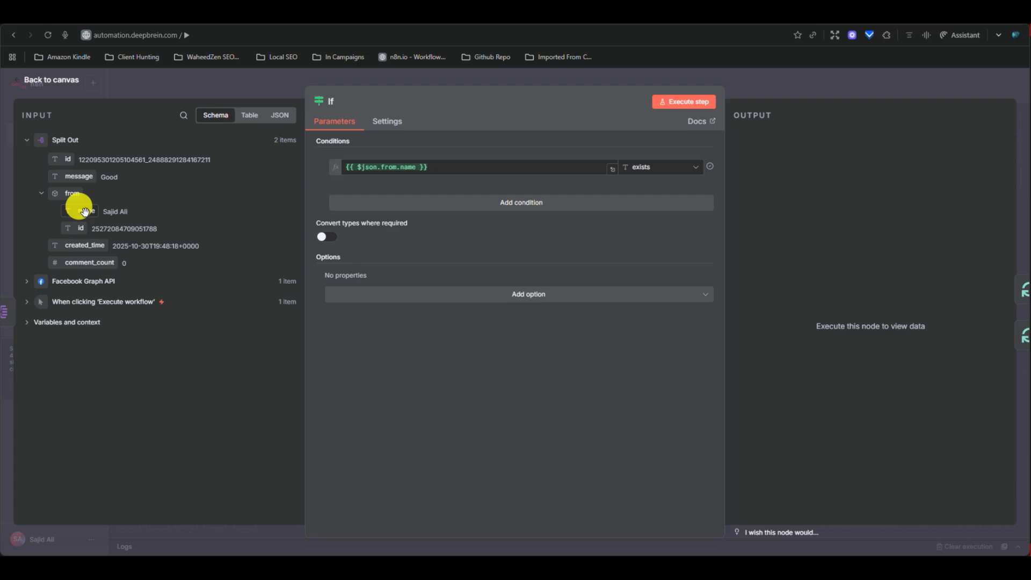
left_click(759, 84)
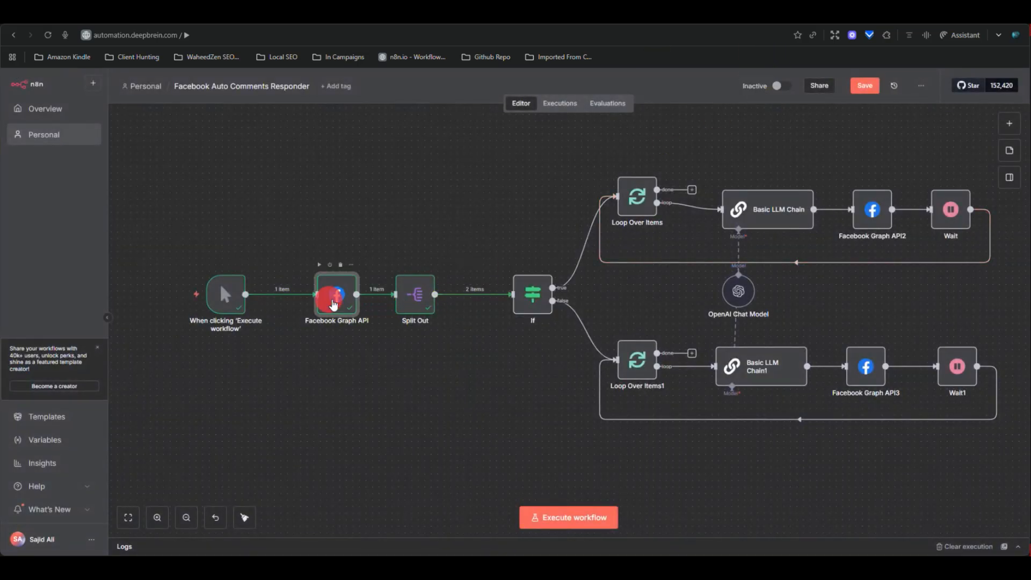
double_click(333, 304)
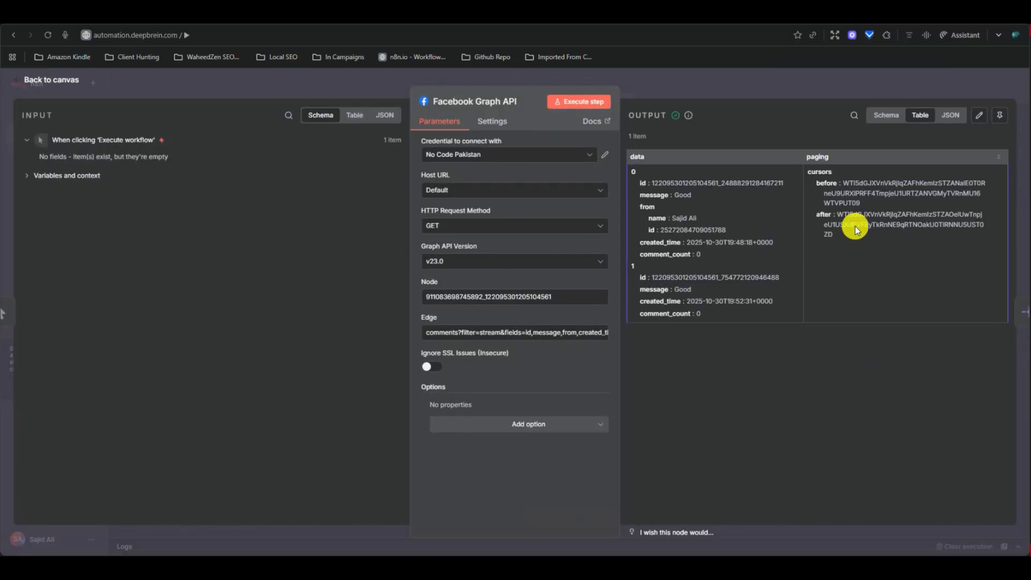
left_click(880, 117)
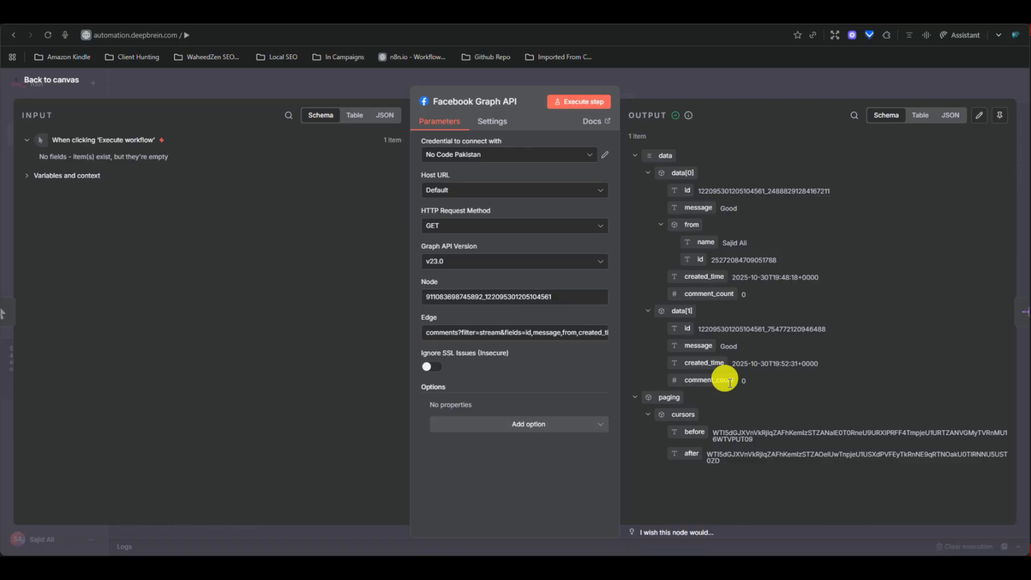
left_click(676, 73)
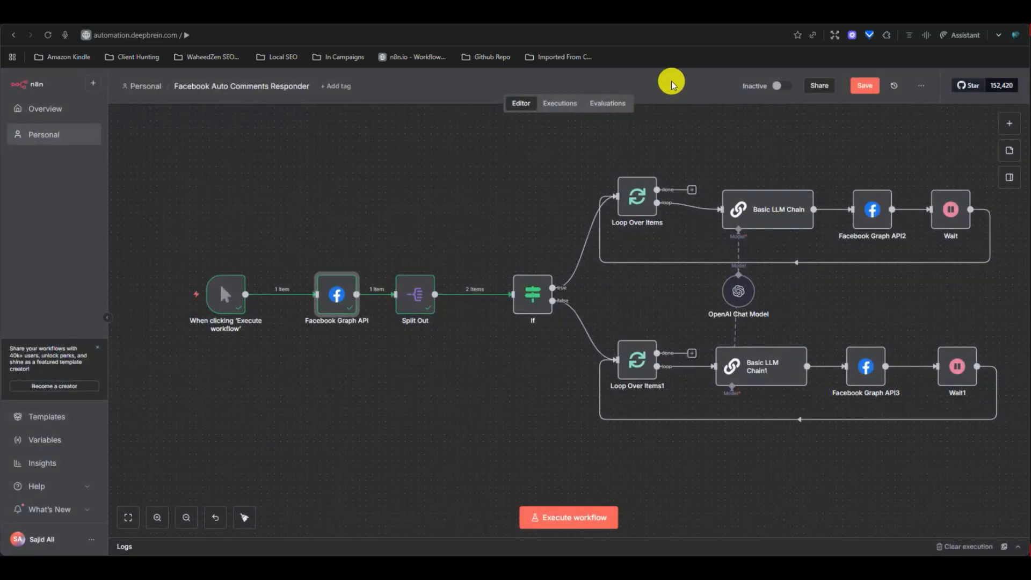
Execute the If node, inspect its False Branch output and return to the canvas
left_click(529, 300)
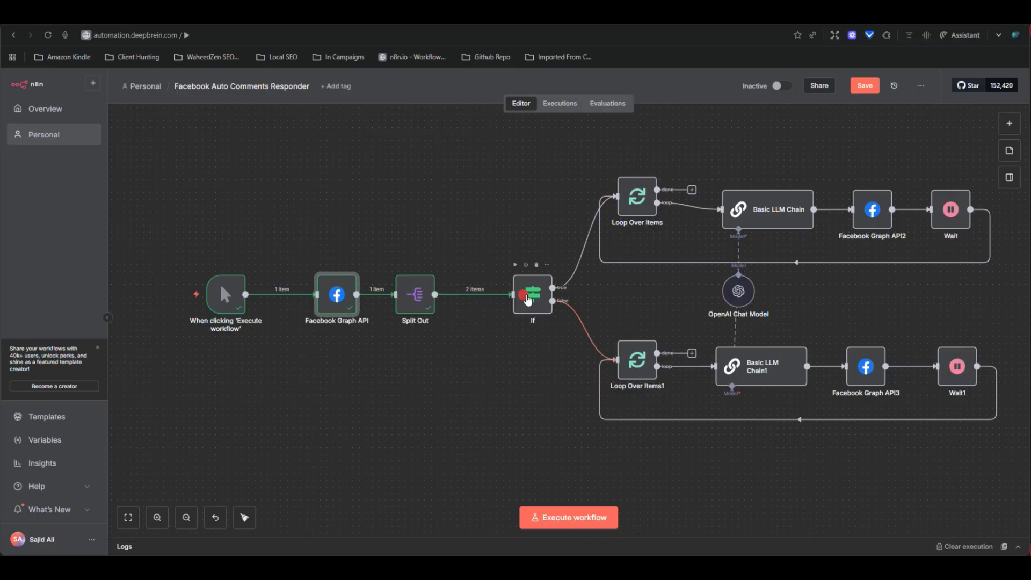
double_click(529, 299)
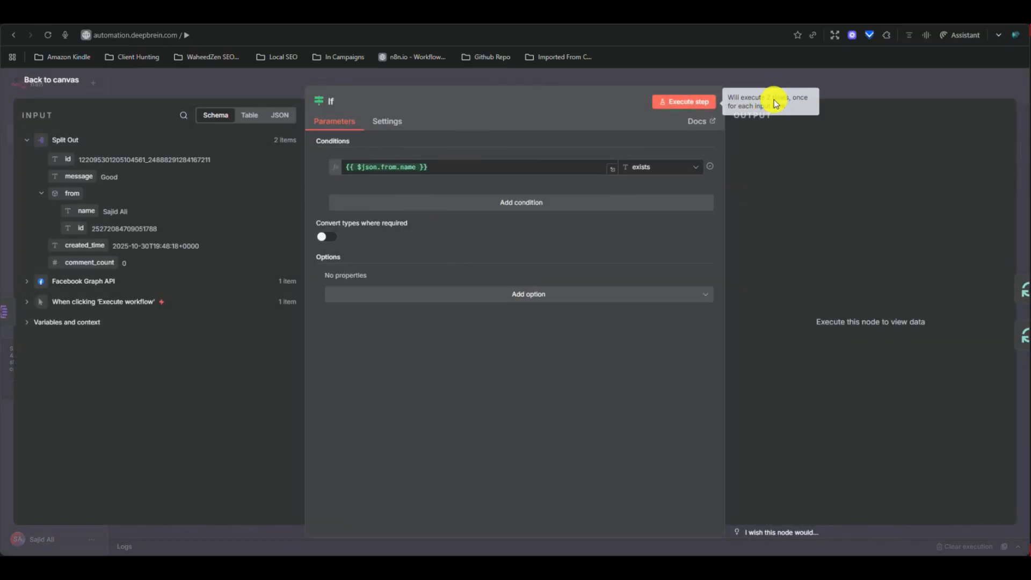
left_click(685, 102)
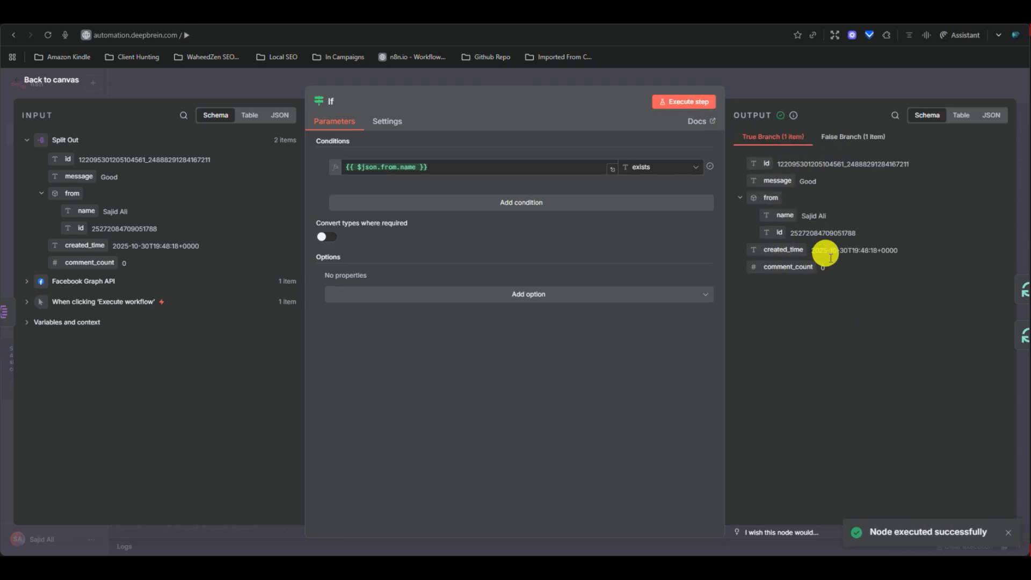
left_click(842, 141)
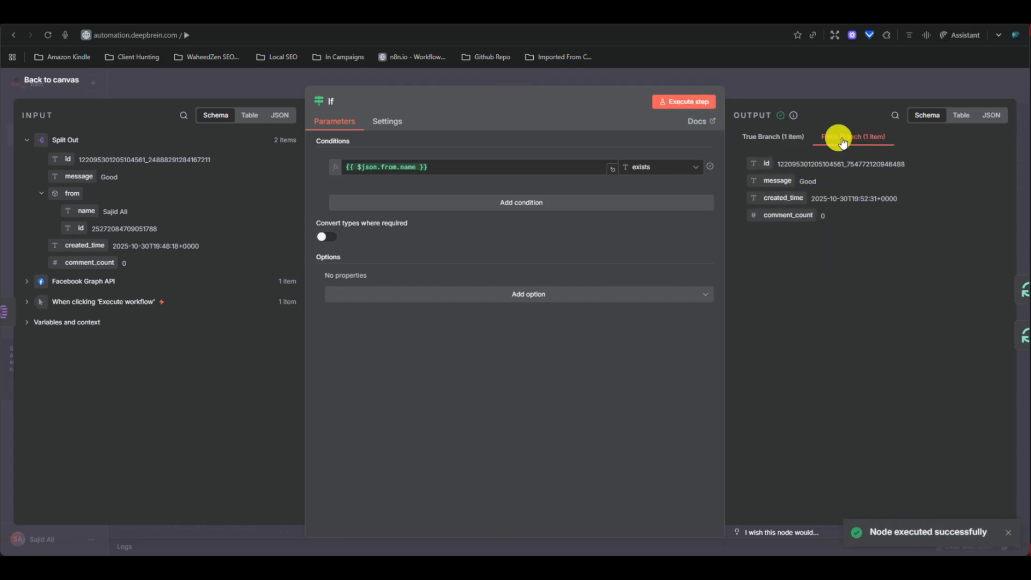
left_click(762, 78)
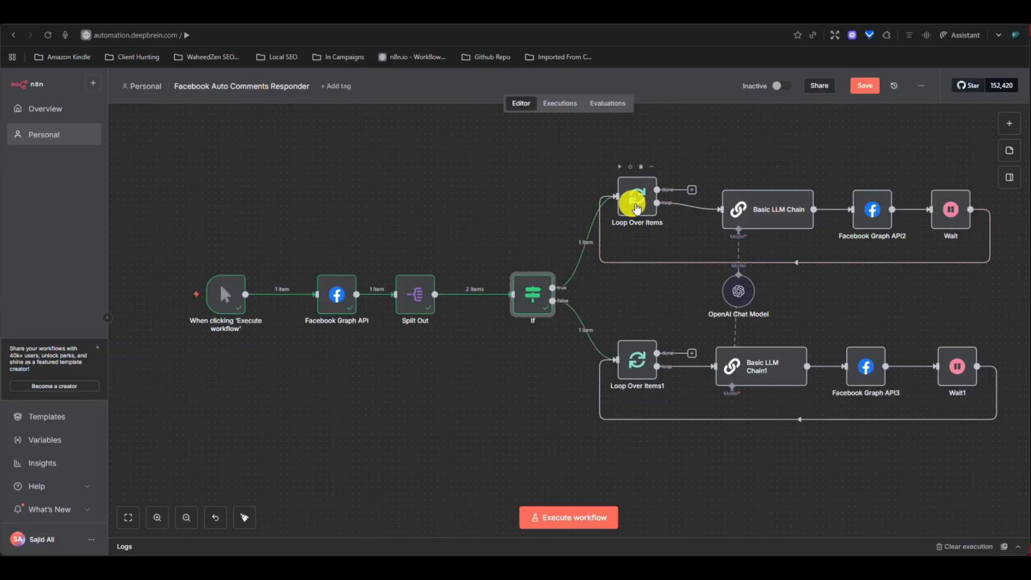
Execute the upper Loop Over Items node, view its Loop Branch output and return to the canvas
double_click(636, 207)
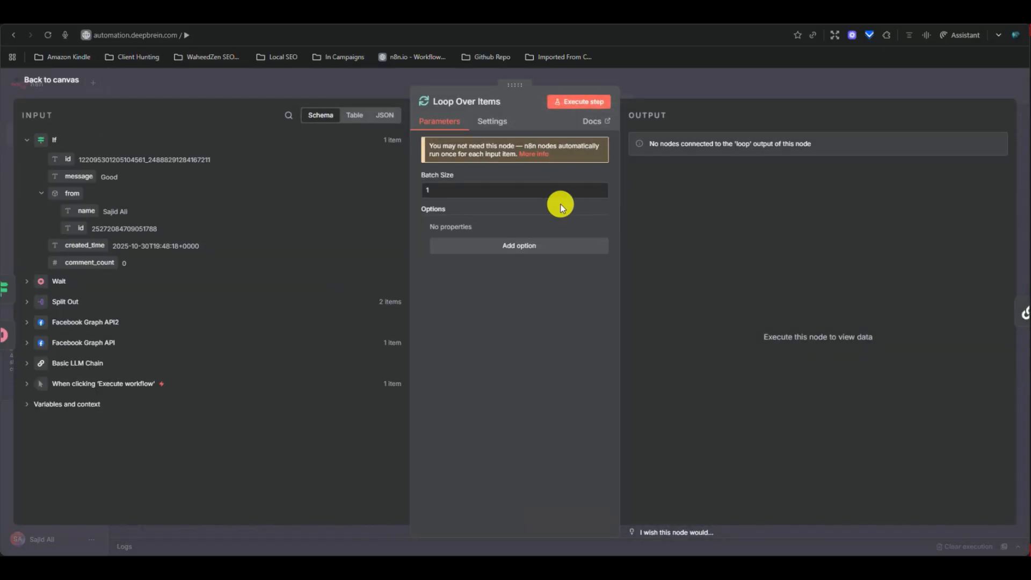
left_click(602, 103)
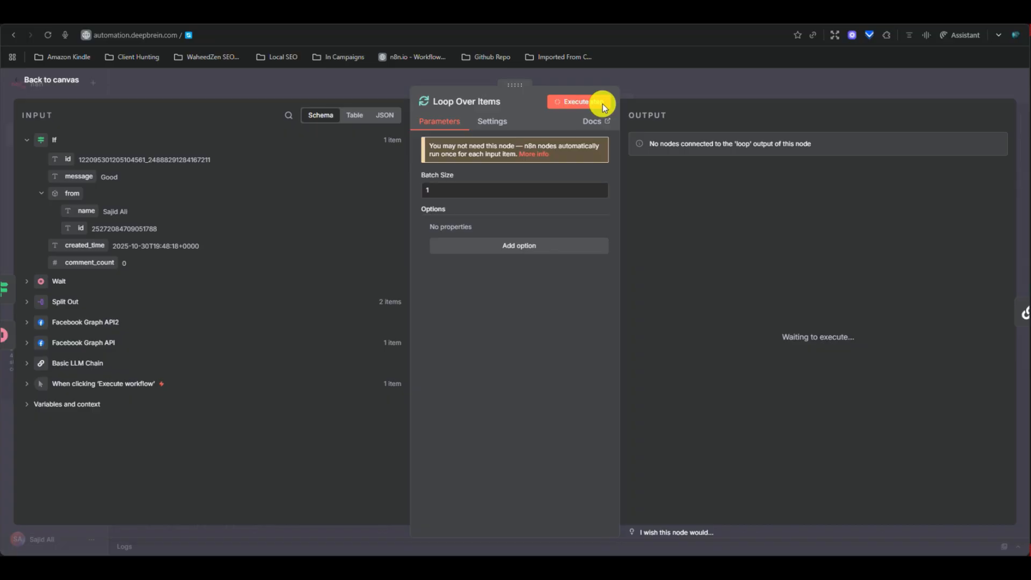
left_click(732, 139)
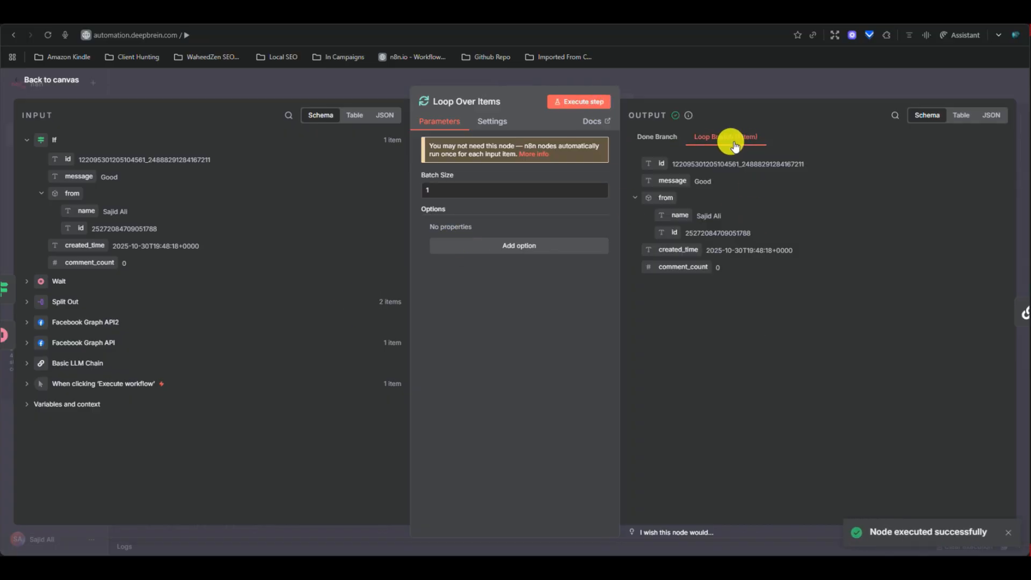
left_click(698, 86)
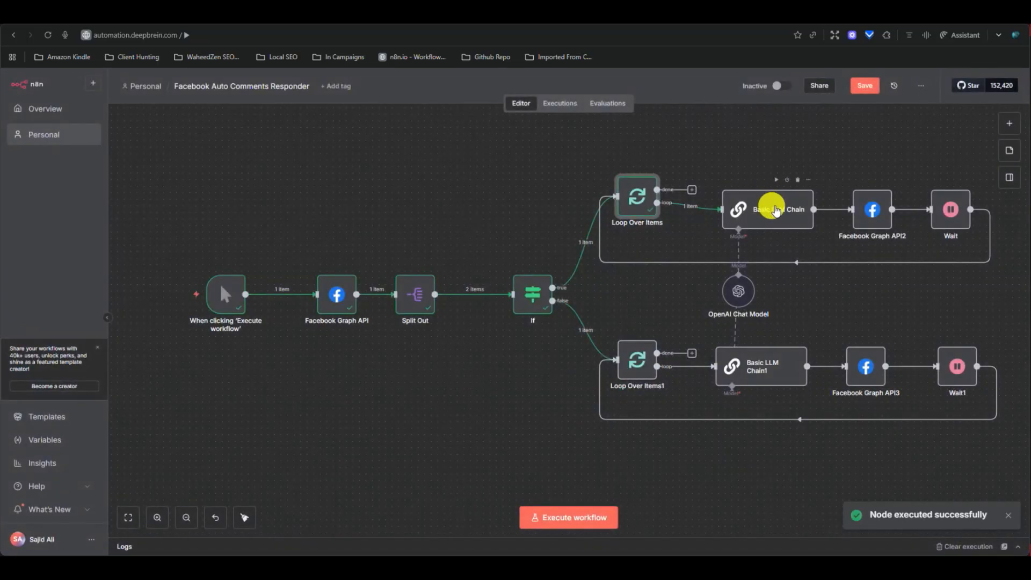
Examine the Basic LLM Chain node's system message in the expression editor, review its remaining parameters and return to the canvas
double_click(777, 210)
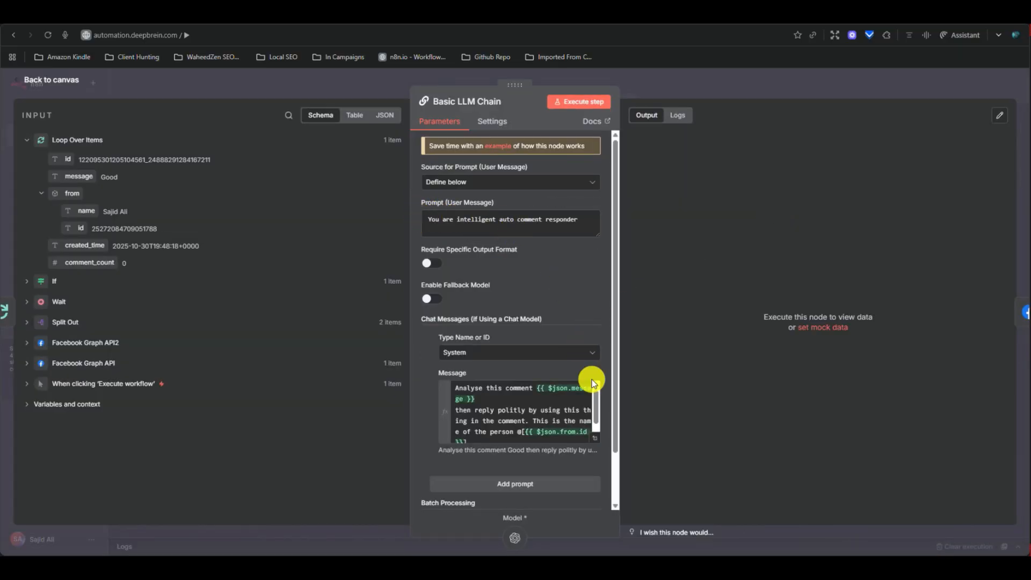
left_click(596, 437)
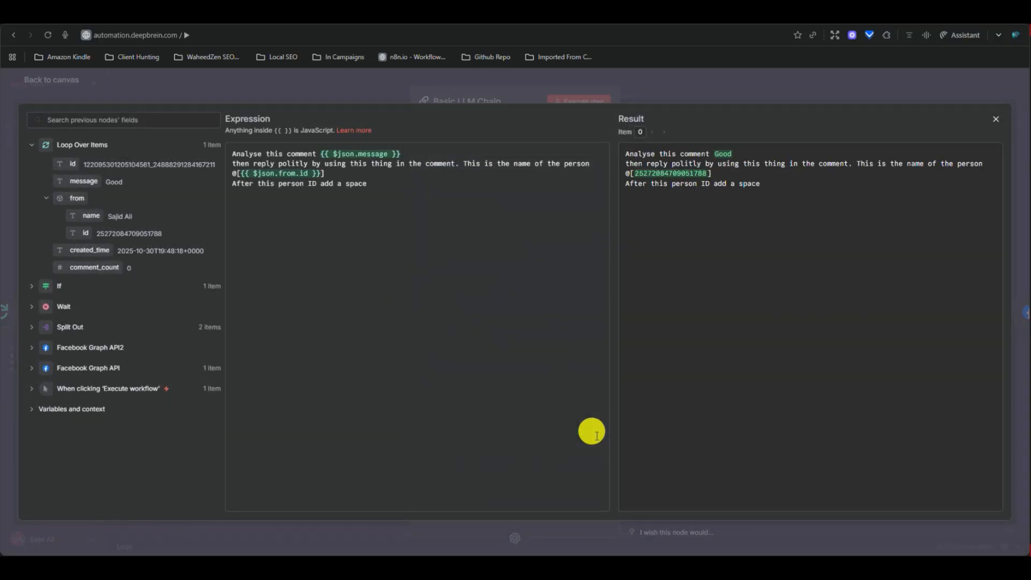
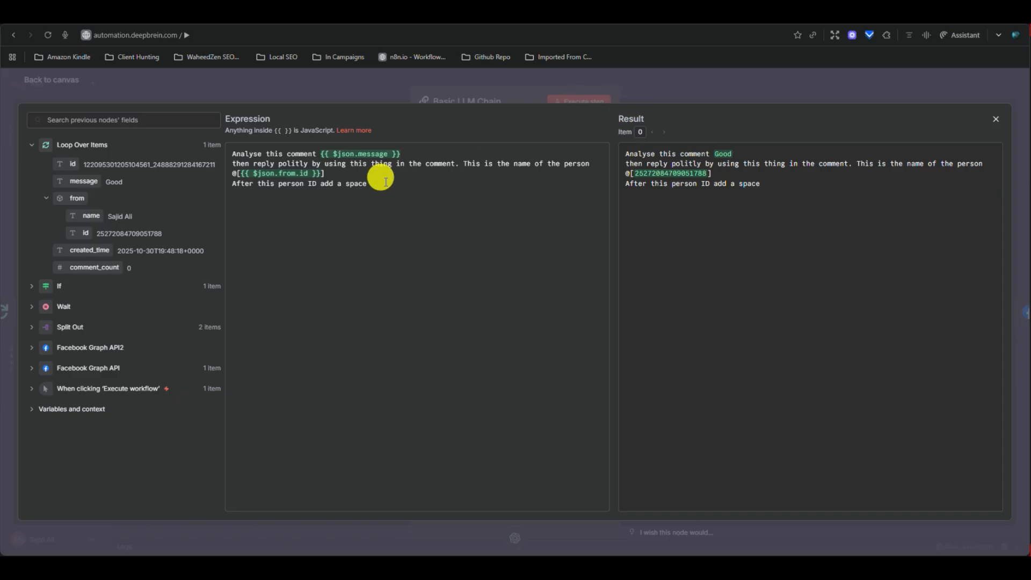
left_click(645, 89)
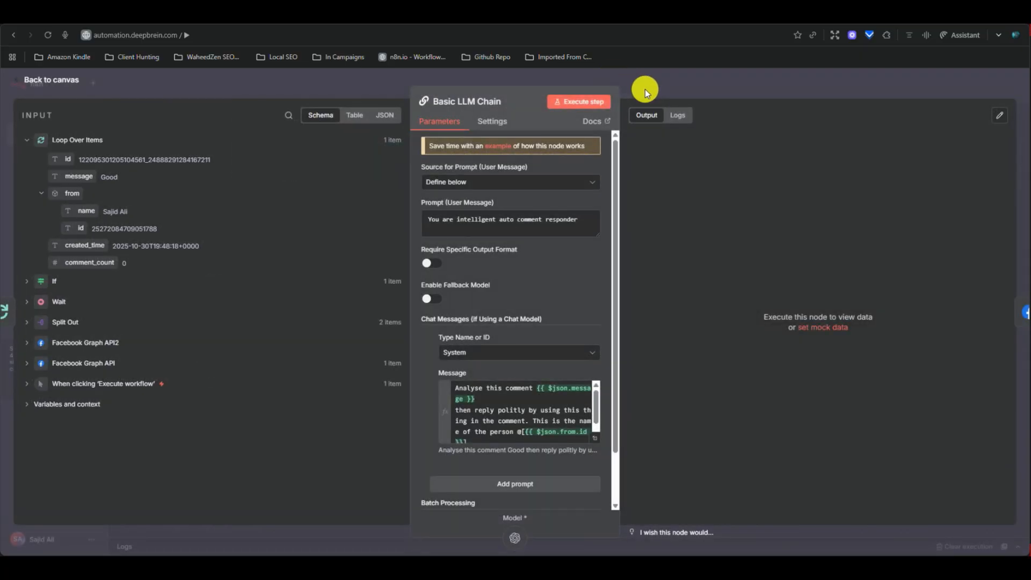
left_click(597, 439)
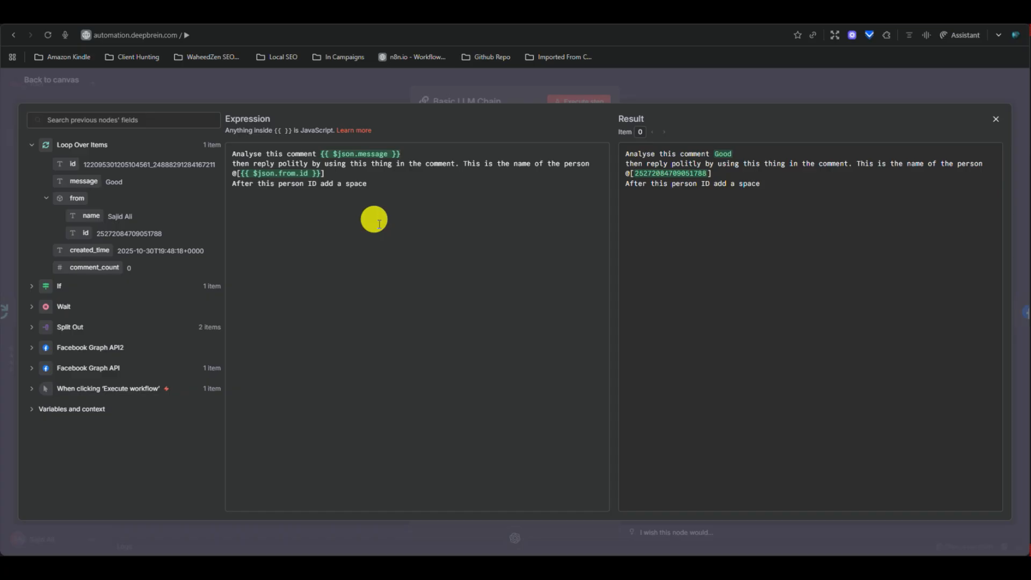
left_click(653, 93)
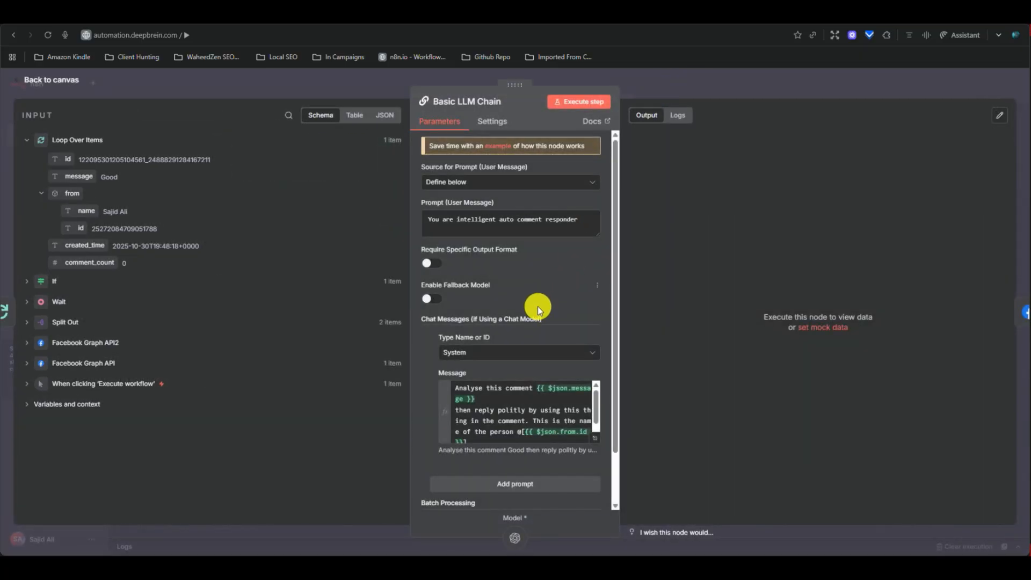
scroll(575, 290, "down", 2)
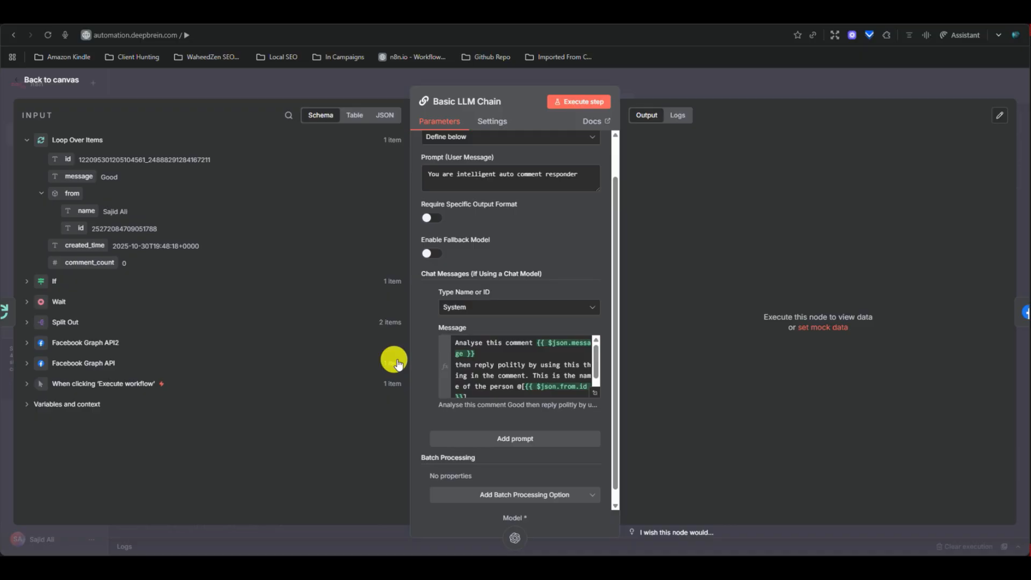
left_click(686, 85)
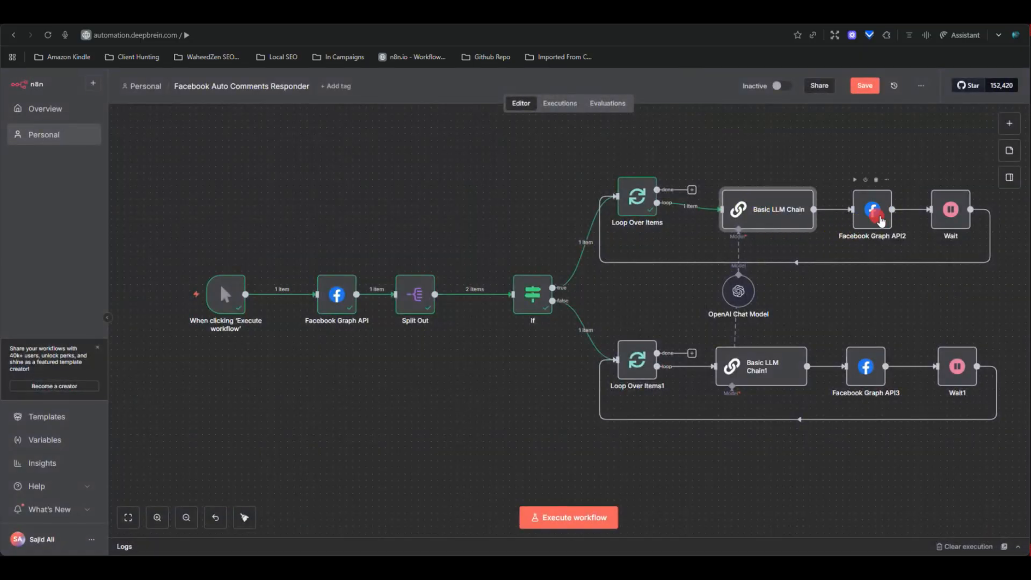
Open the Facebook Graph API2 node, execute its previous nodes and expand the Loop Over Items data in its input
double_click(871, 223)
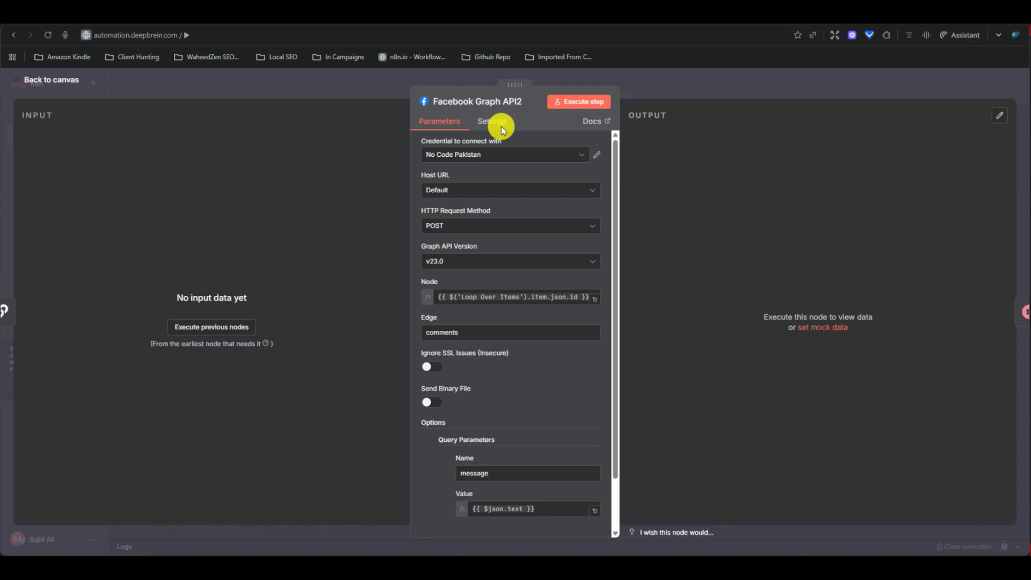
left_click(196, 336)
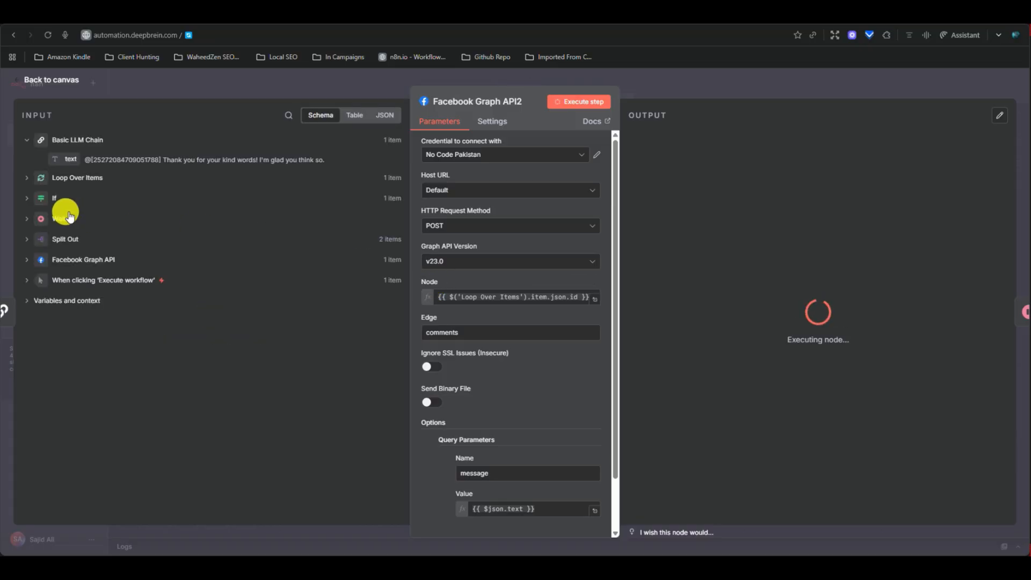
left_click(27, 180)
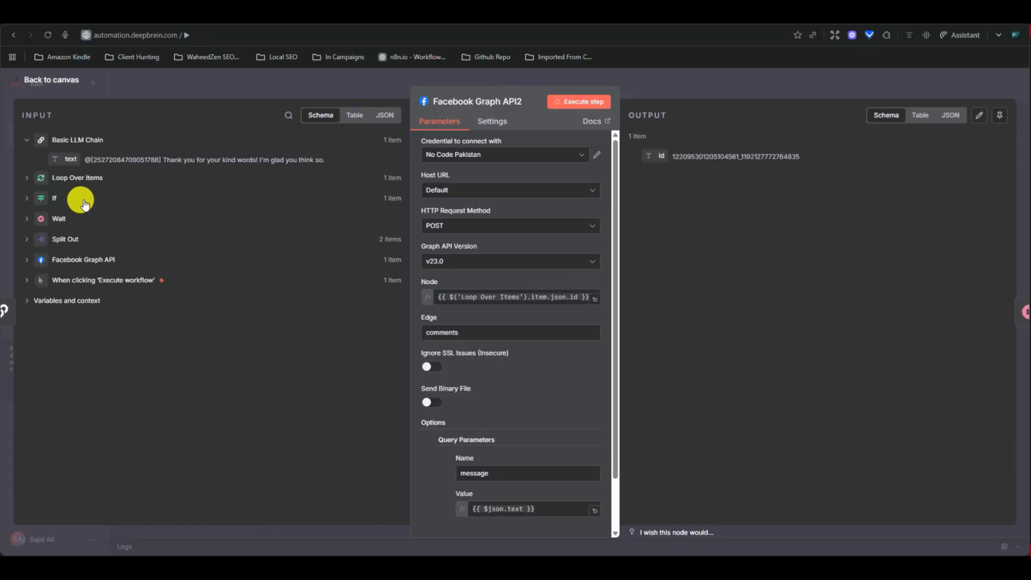
left_click(26, 181)
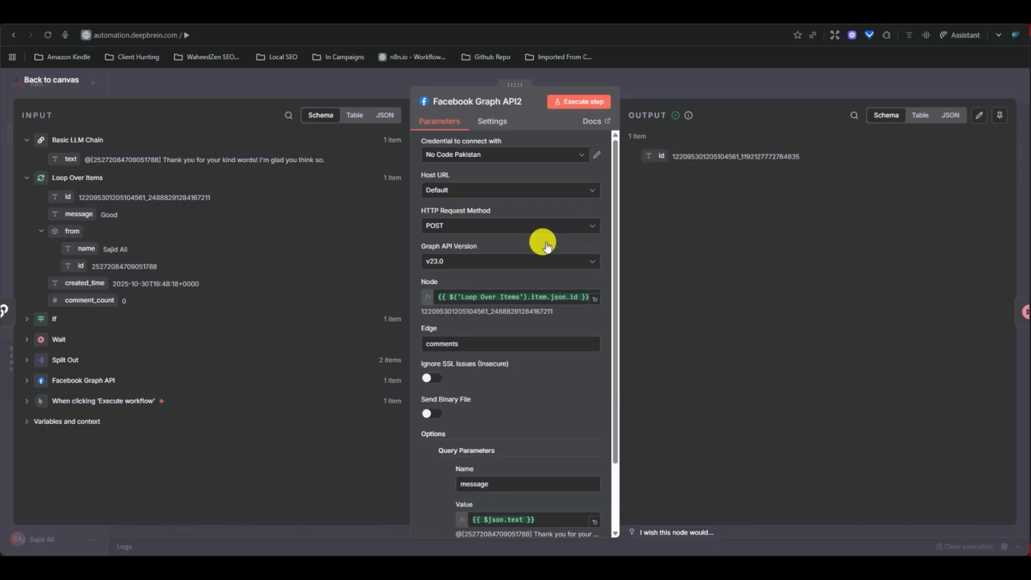
Review Facebook Graph API2's Node, Edge and message query parameter settings, check the additional options available and return to the canvas
scroll(546, 247, "down", 3)
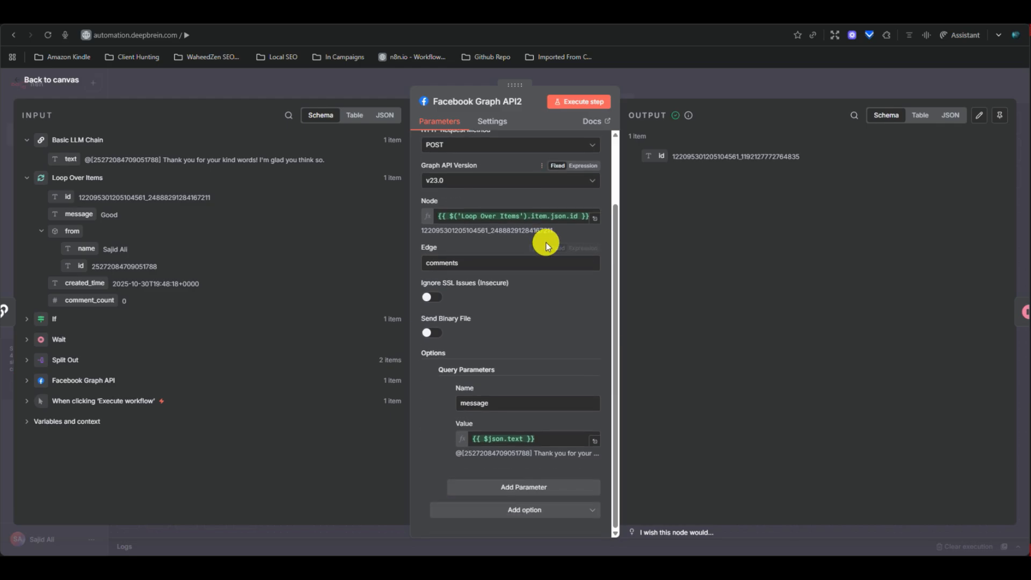
scroll(533, 284, "up", 3)
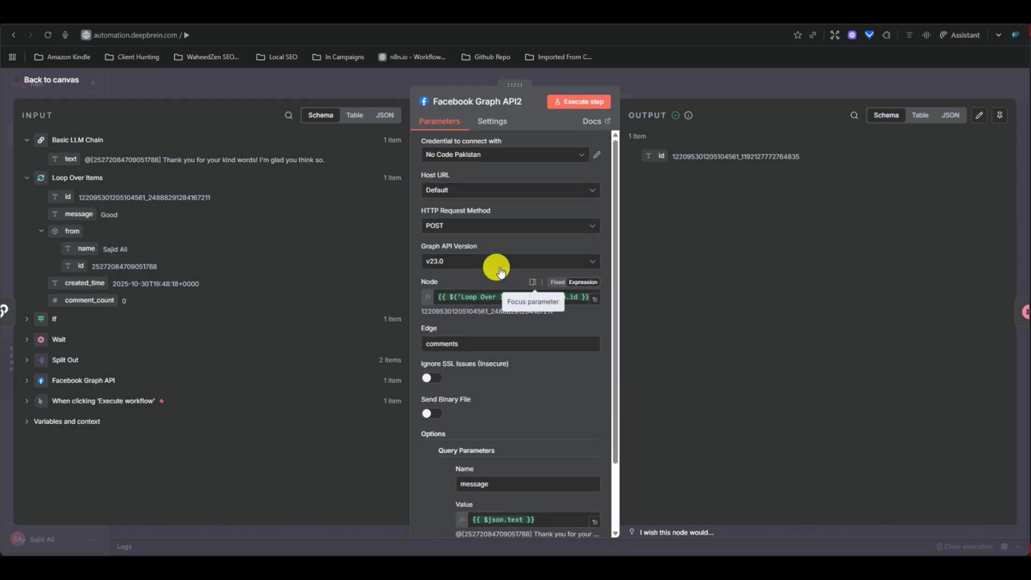
scroll(518, 392, "down", 3)
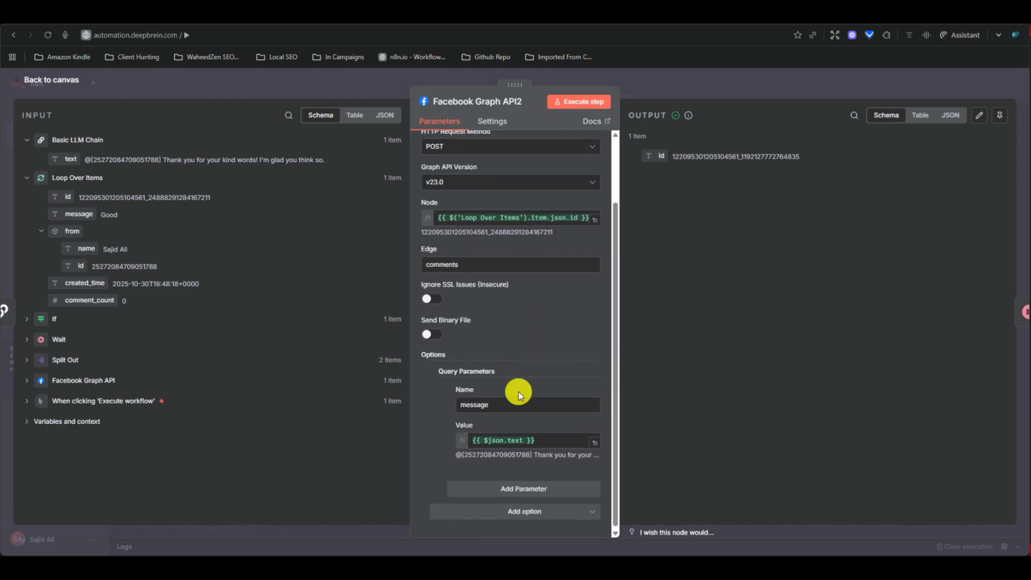
left_click(511, 511)
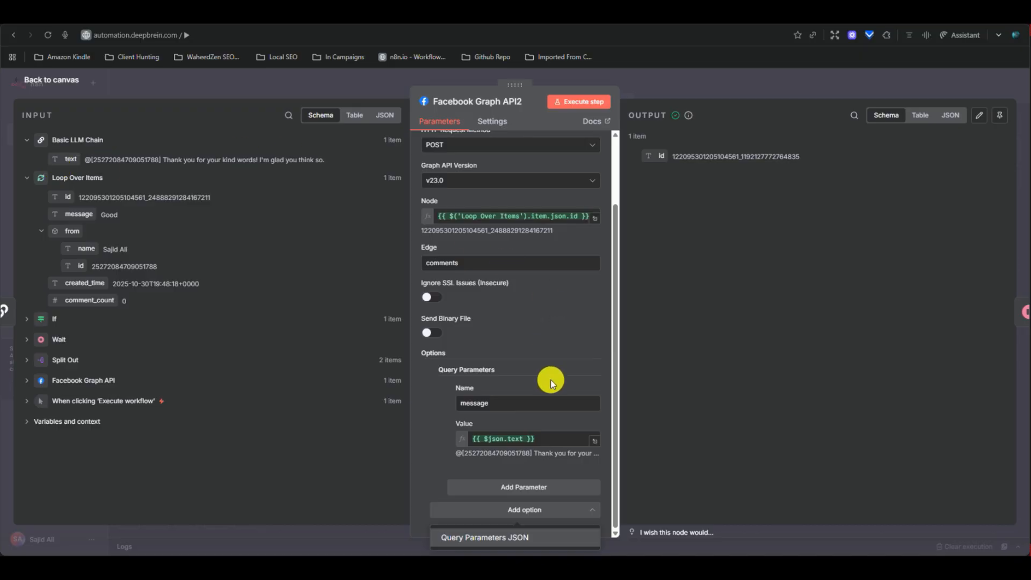
left_click(665, 75)
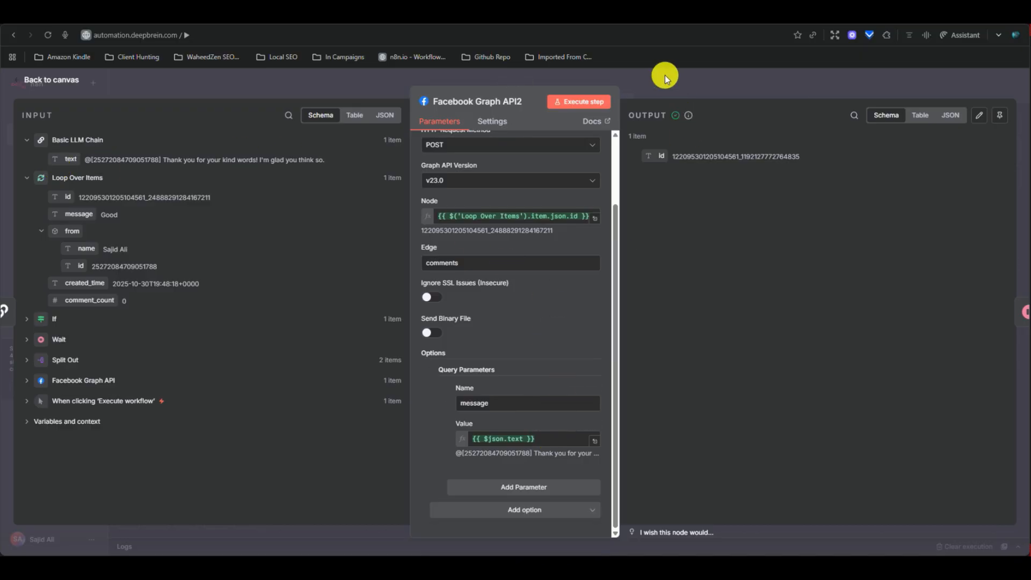
left_click(665, 76)
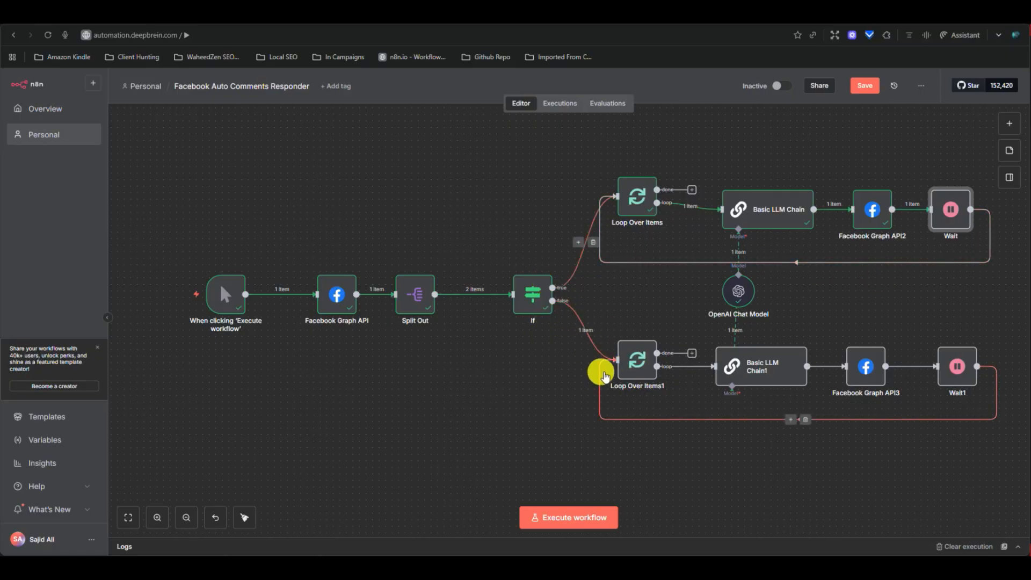
Examine Basic LLM Chain1's system message expression and Facebook Graph API3's parameters, returning to the canvas after each
left_click(749, 369)
double_click(750, 370)
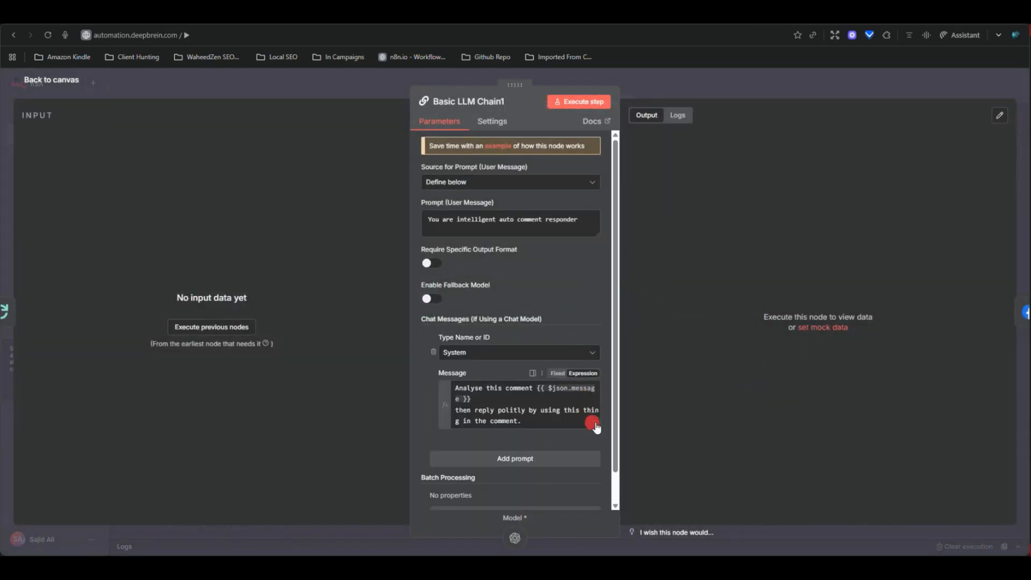
left_click(594, 421)
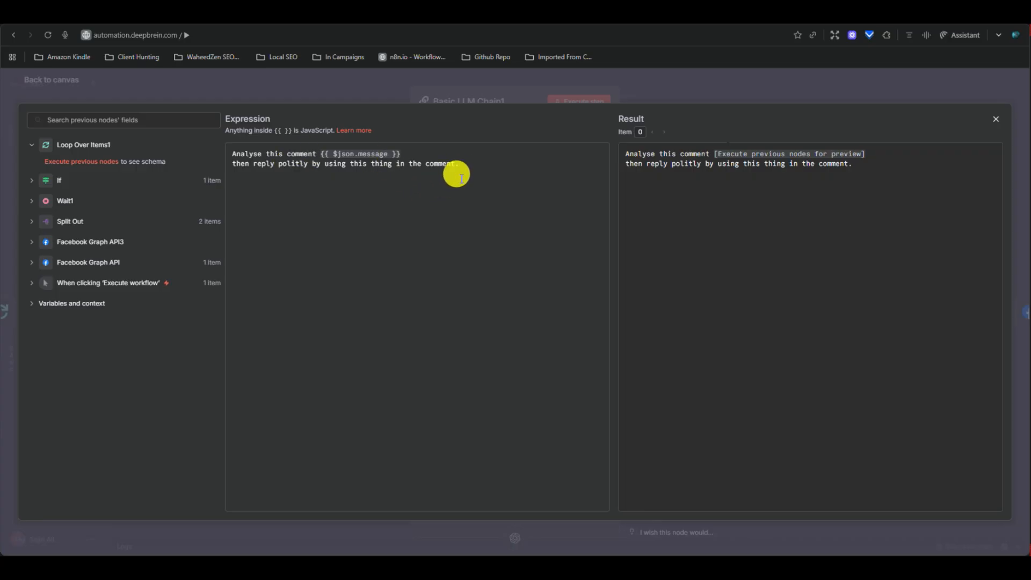
left_click(636, 90)
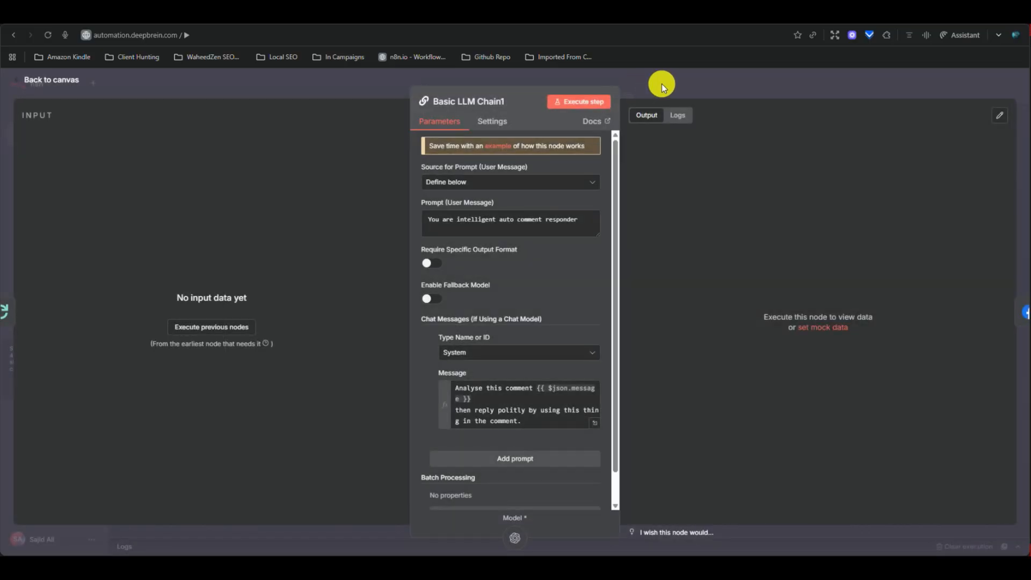
left_click(661, 84)
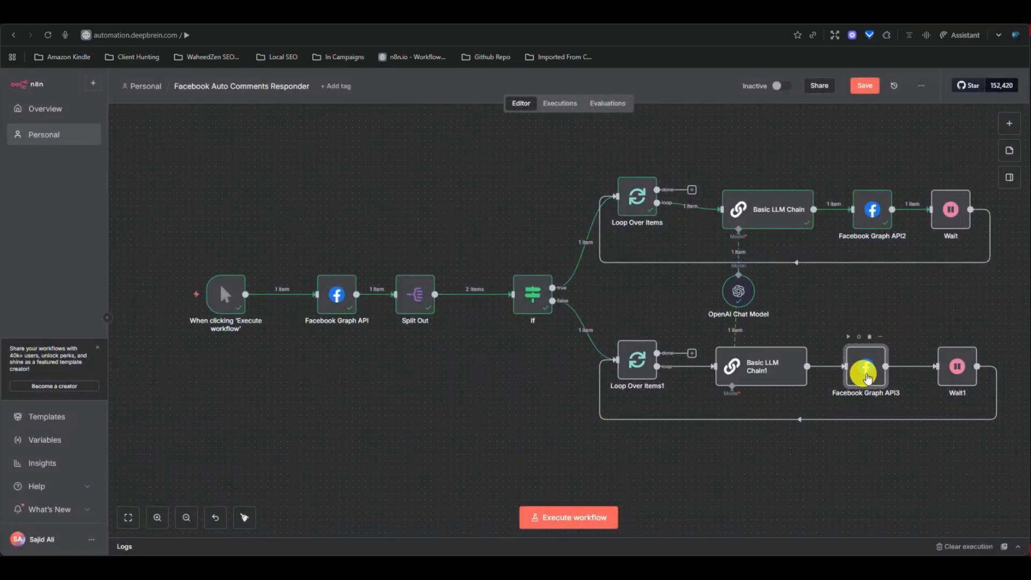
double_click(866, 375)
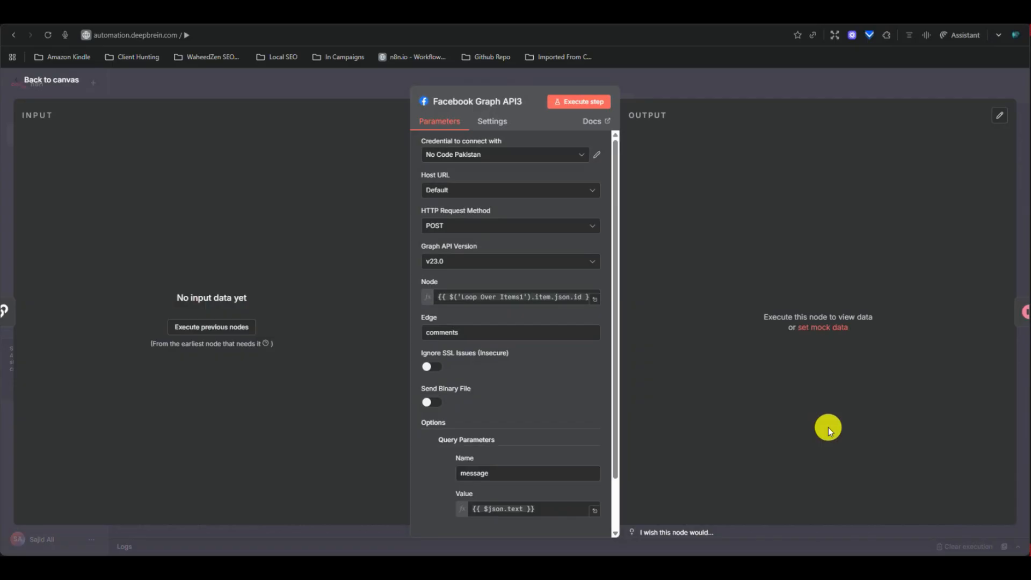
key("Escape")
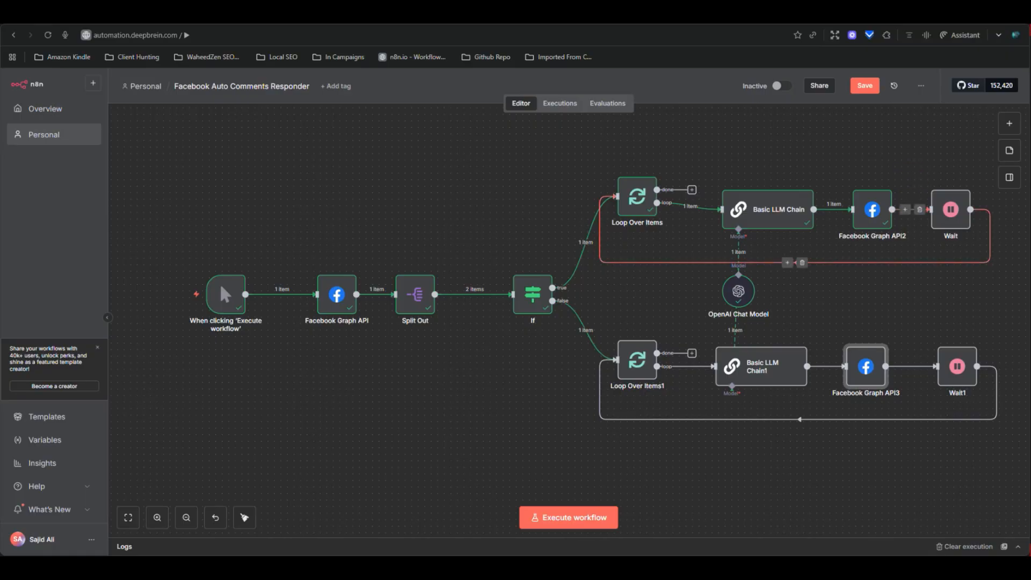
Switch to Facebook, close the photo, reload the No Code Pakistan Page and reopen the "Yes image" post to check its comments
left_click(851, 14)
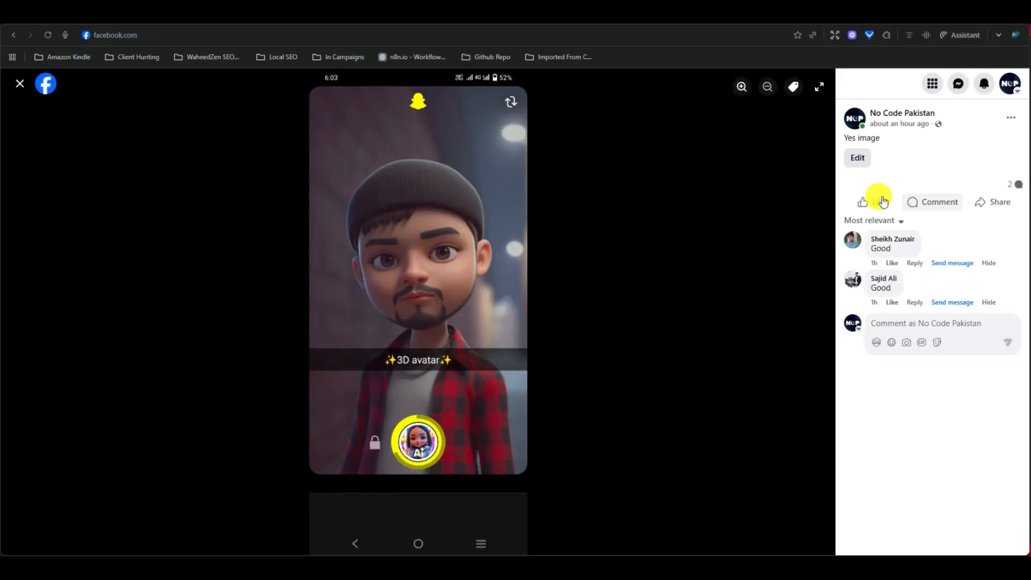
left_click(21, 84)
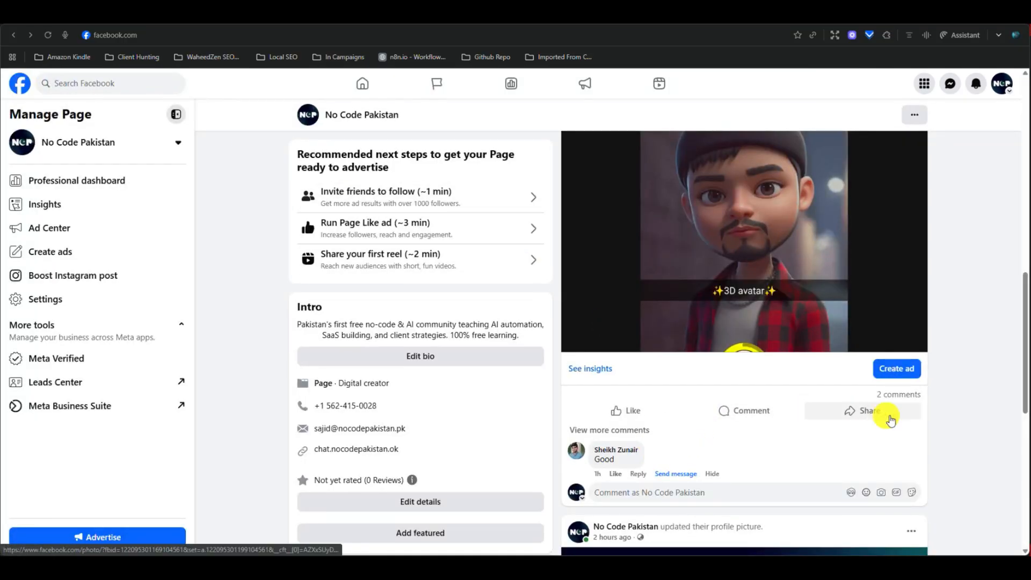
left_click(46, 35)
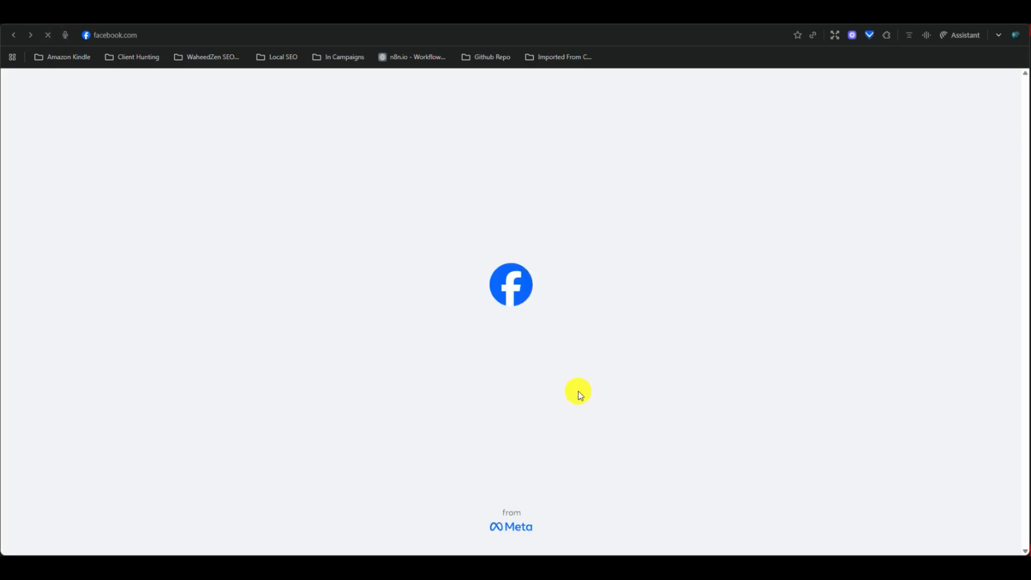
scroll(777, 449, "down", 12)
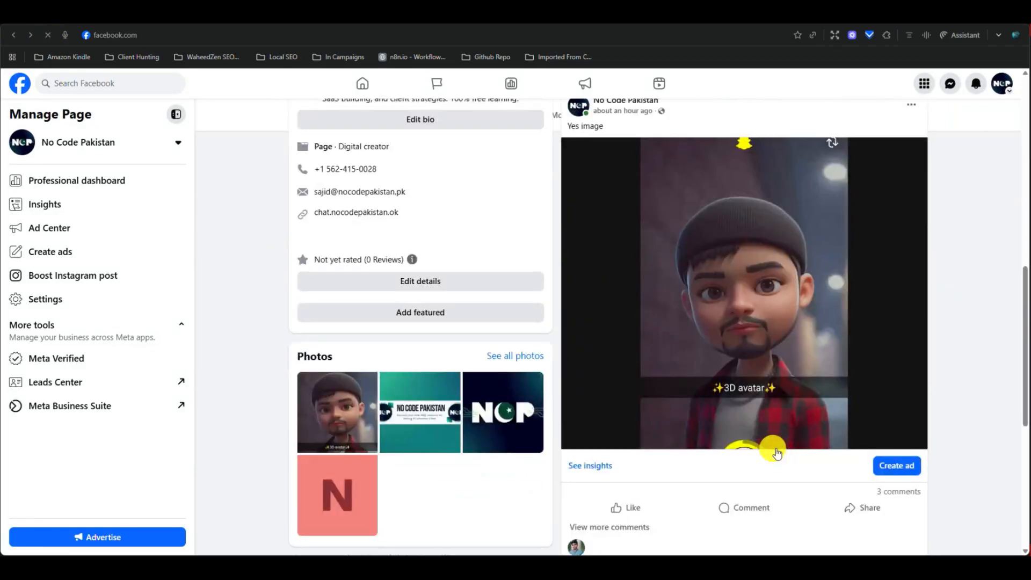
scroll(660, 430, "up", 10)
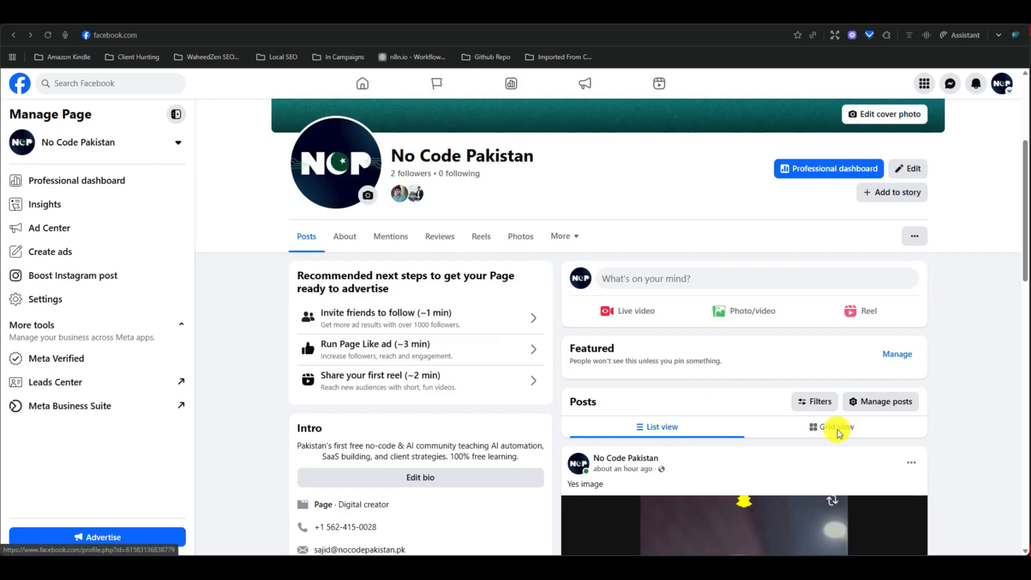
scroll(746, 389, "down", 13)
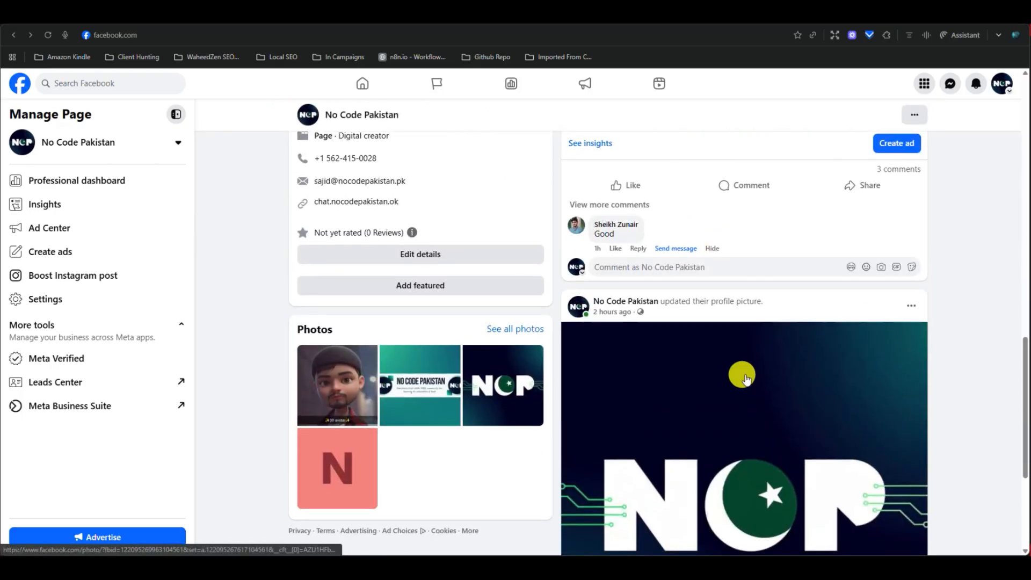
scroll(725, 269, "up", 4)
left_click(731, 314)
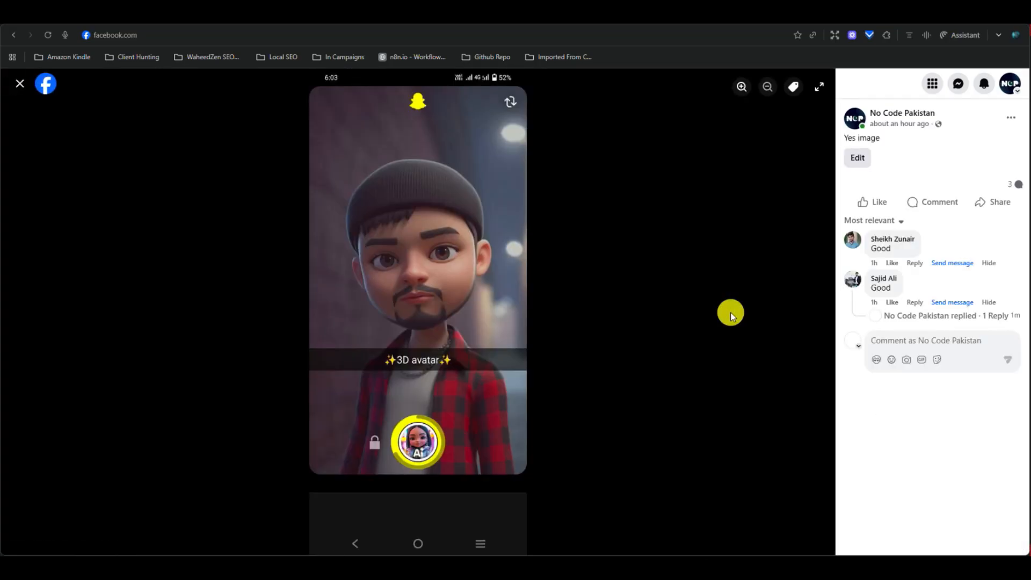
Expand the No Code Pakistan reply under the second "Good" comment on Facebook, and switch back to the n8n workflow
left_click(994, 316)
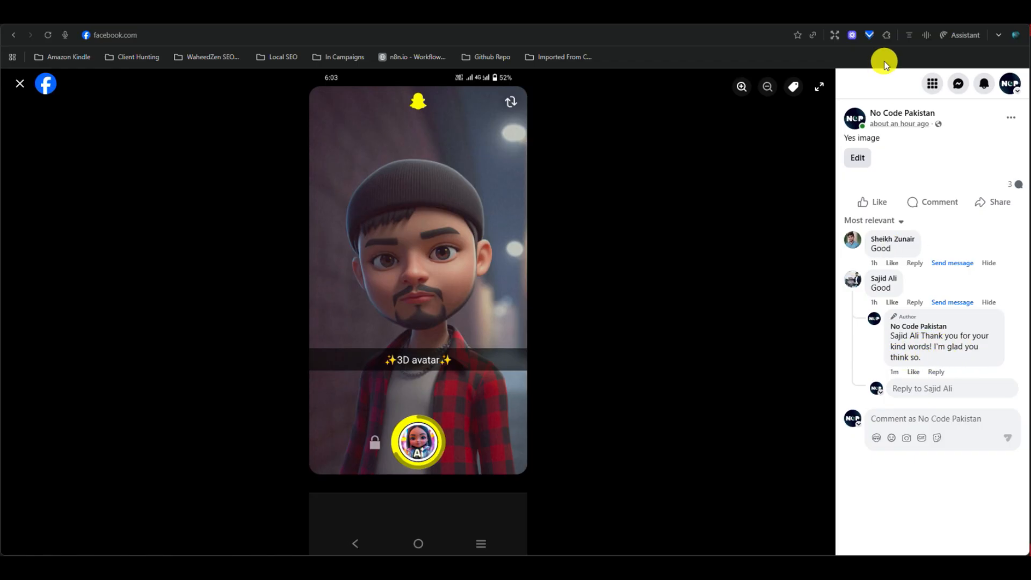
key("ctrl+Tab")
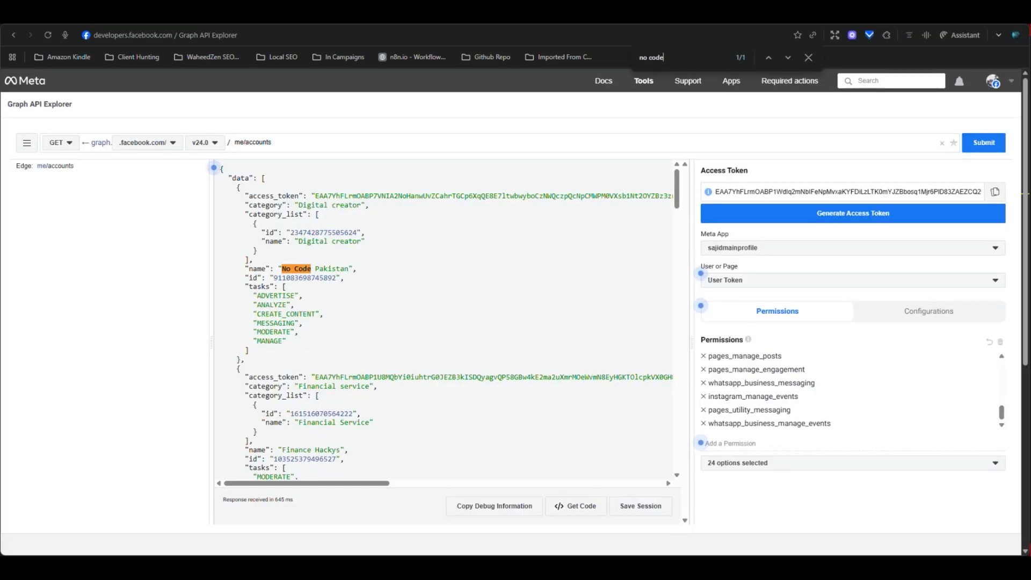
key("ctrl+Tab")
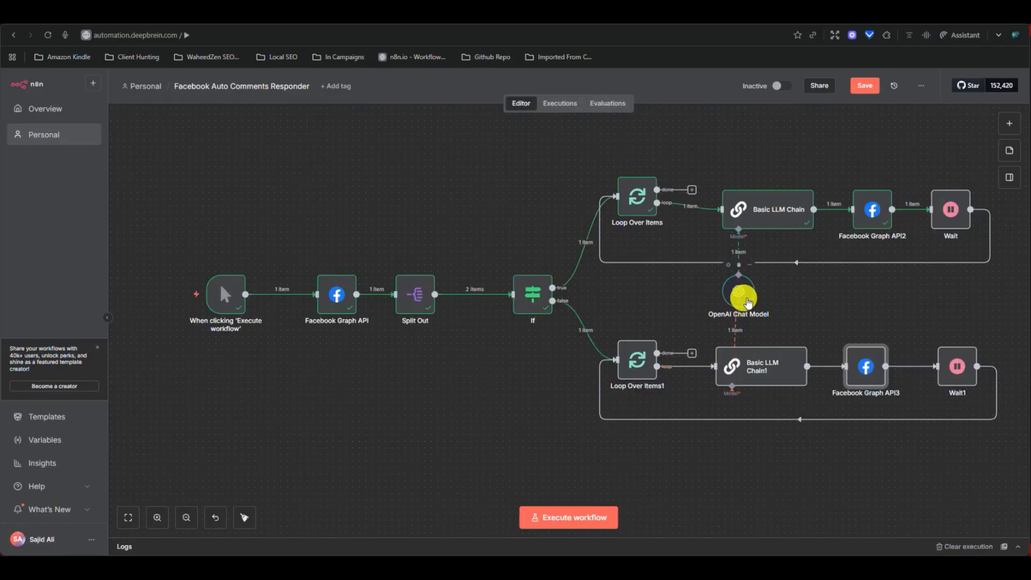
Review the OpenAI Chat Model node's ChatNCP credential and the list of available models, keeping provider-1/gpt-4.1-mini, and return to the canvas
left_click(747, 300)
double_click(747, 300)
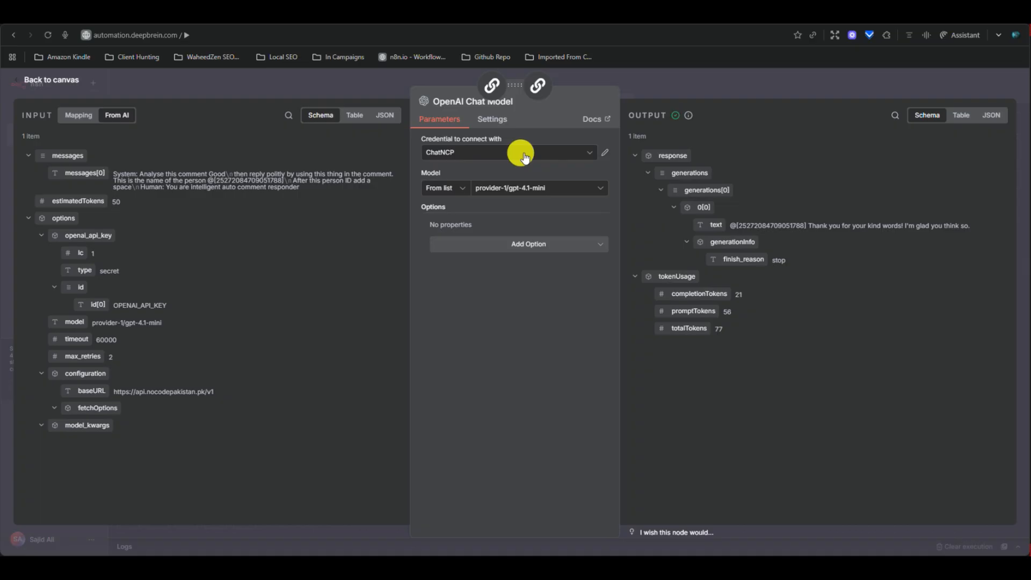
left_click(449, 153)
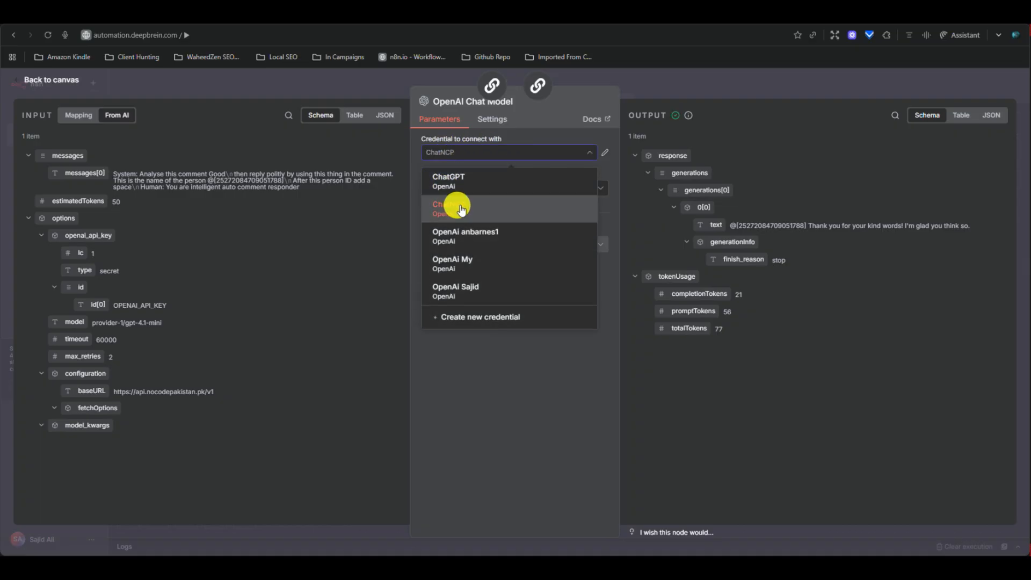
left_click(491, 205)
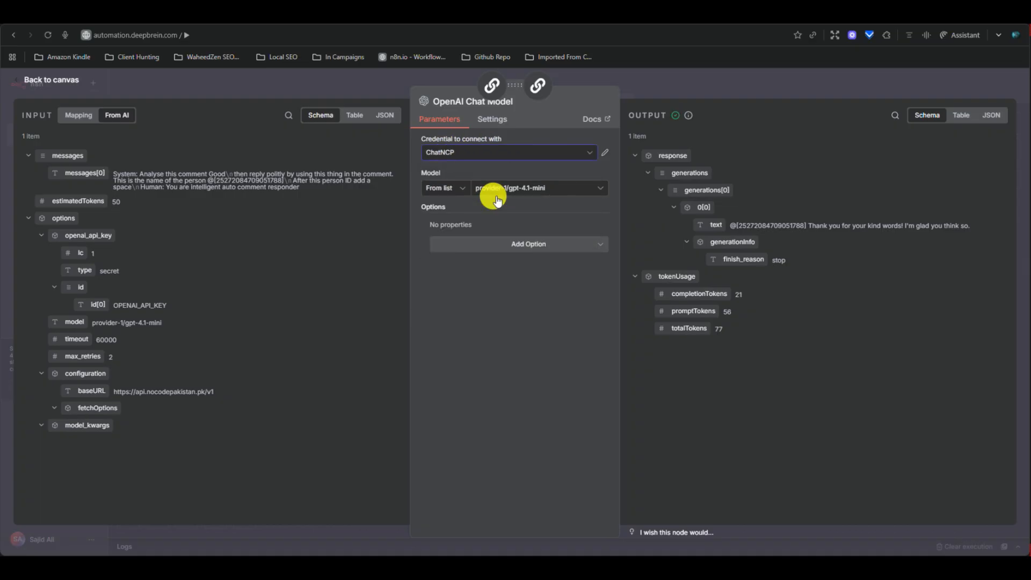
left_click(540, 193)
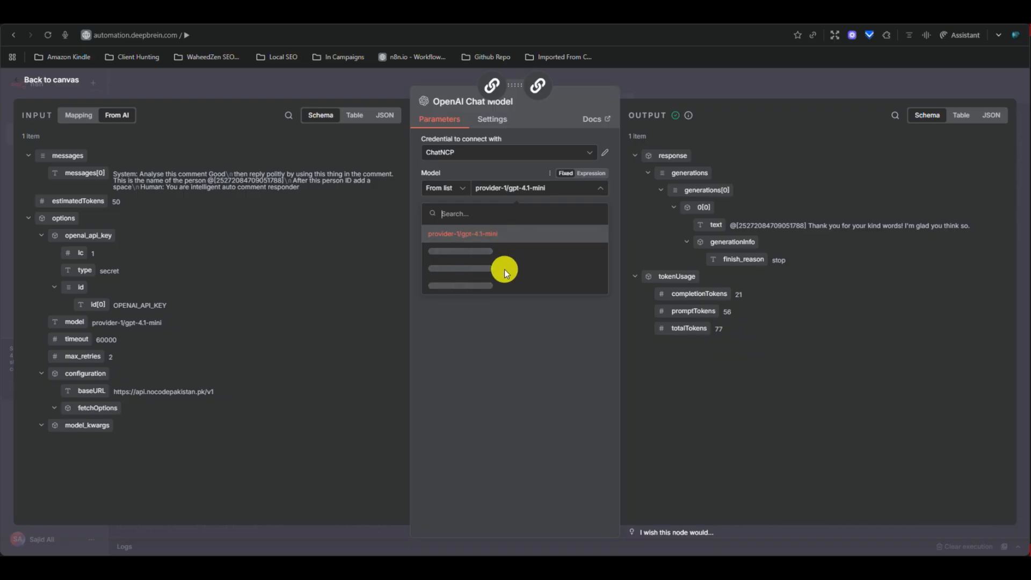
scroll(510, 316, "down", 3)
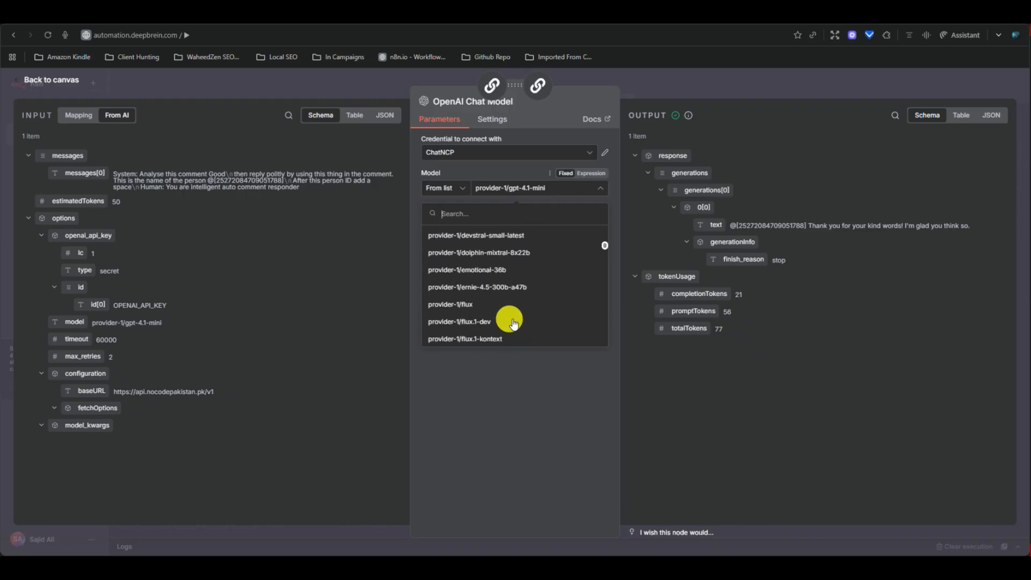
scroll(514, 325, "down", 2)
scroll(514, 323, "up", 9)
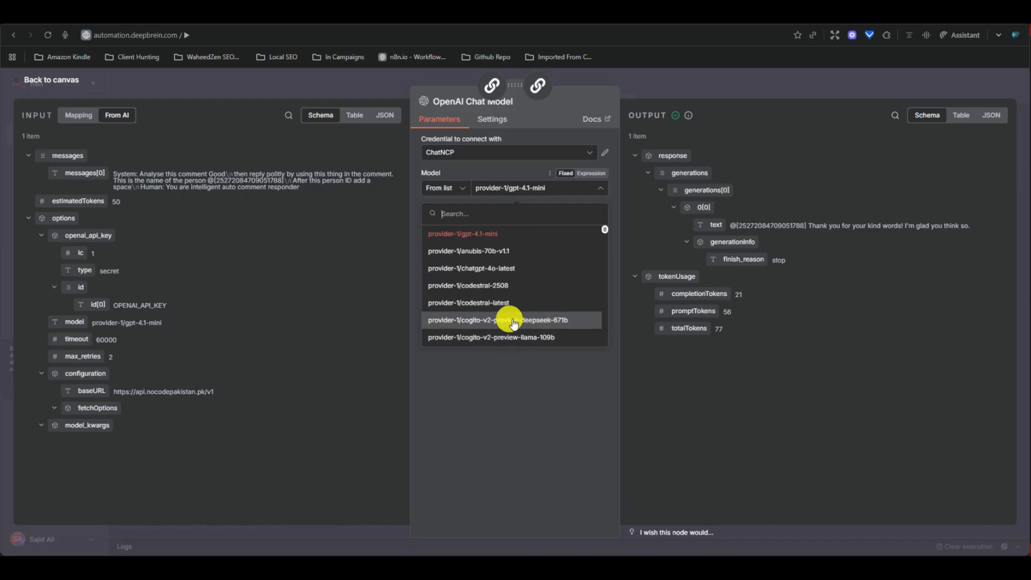
left_click(659, 82)
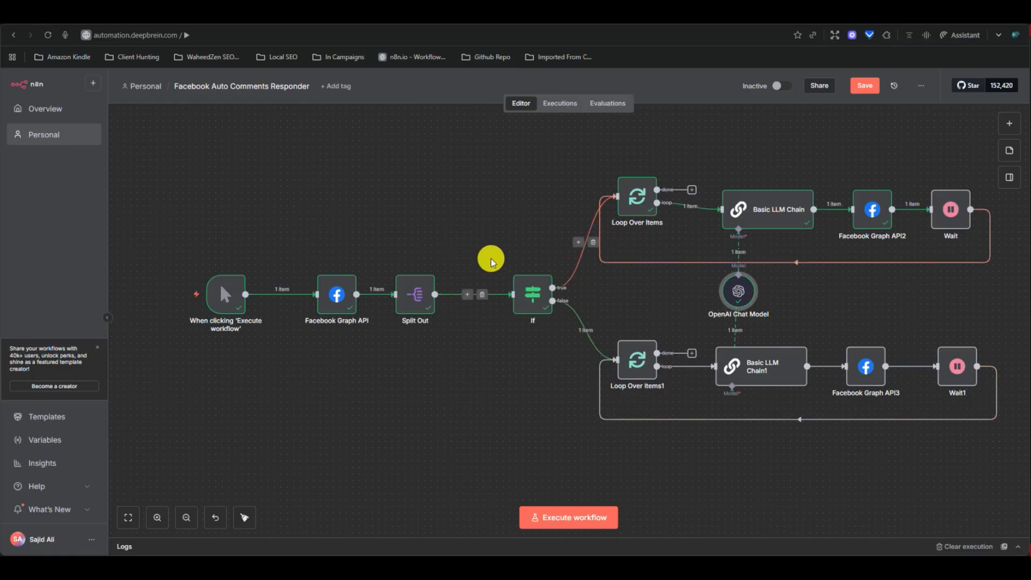
Remove the connection between Split Out and If, and execute the workflow
left_click(482, 296)
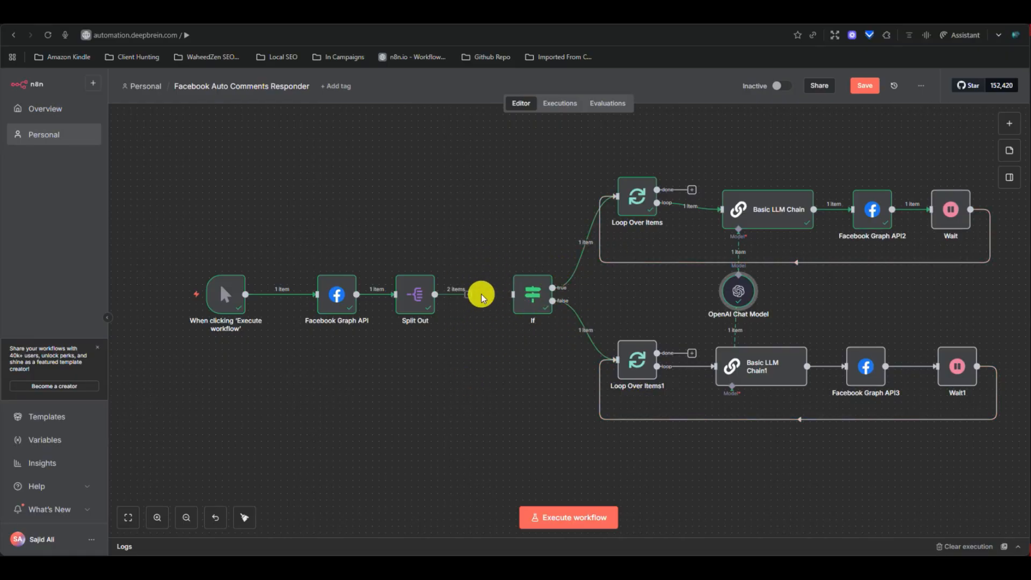
left_click(534, 517)
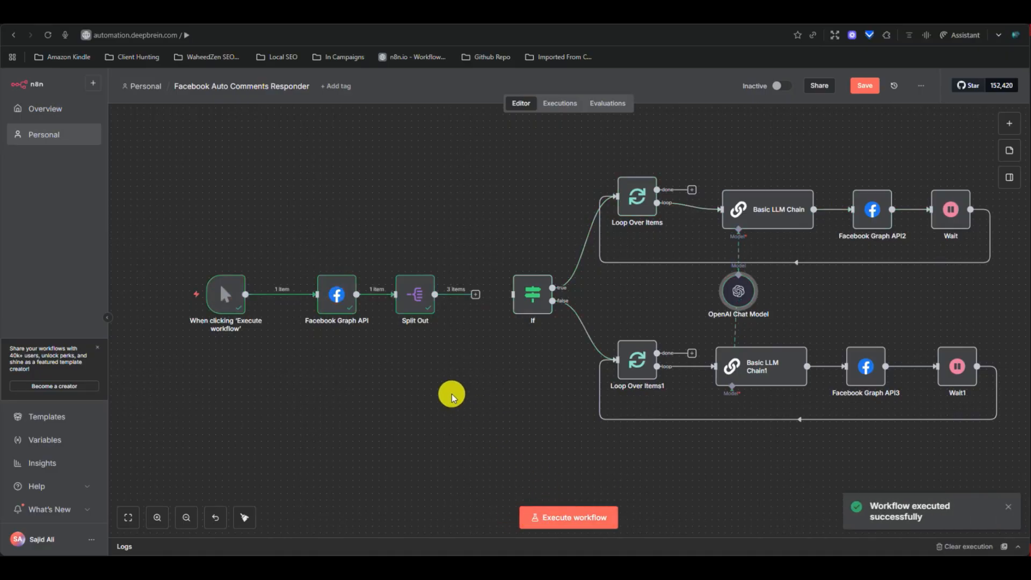
Open Split Out and display its output as a table, examining the message, from, comment_count and parent columns before returning to the canvas
left_click(407, 305)
double_click(408, 307)
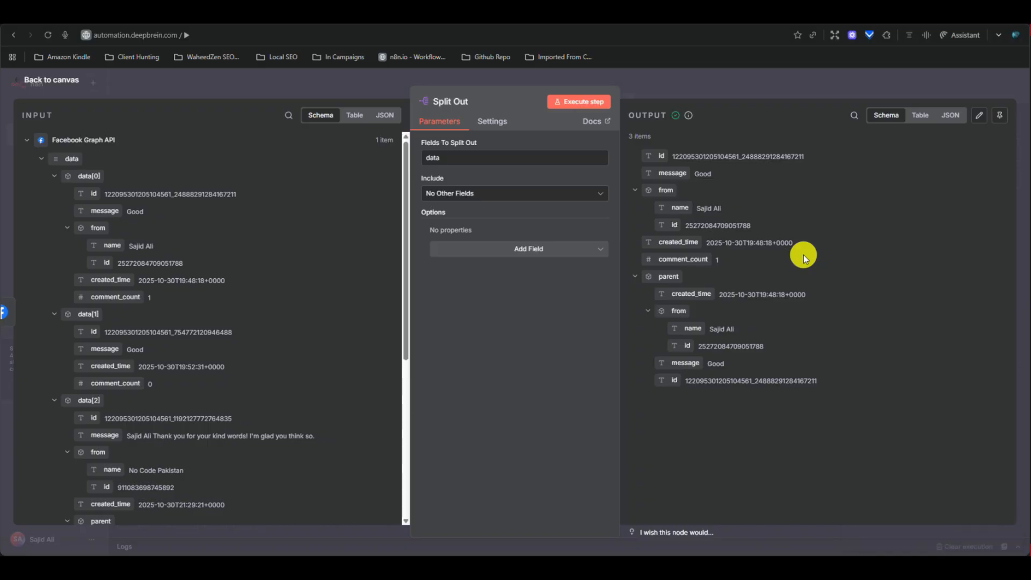
left_click(920, 115)
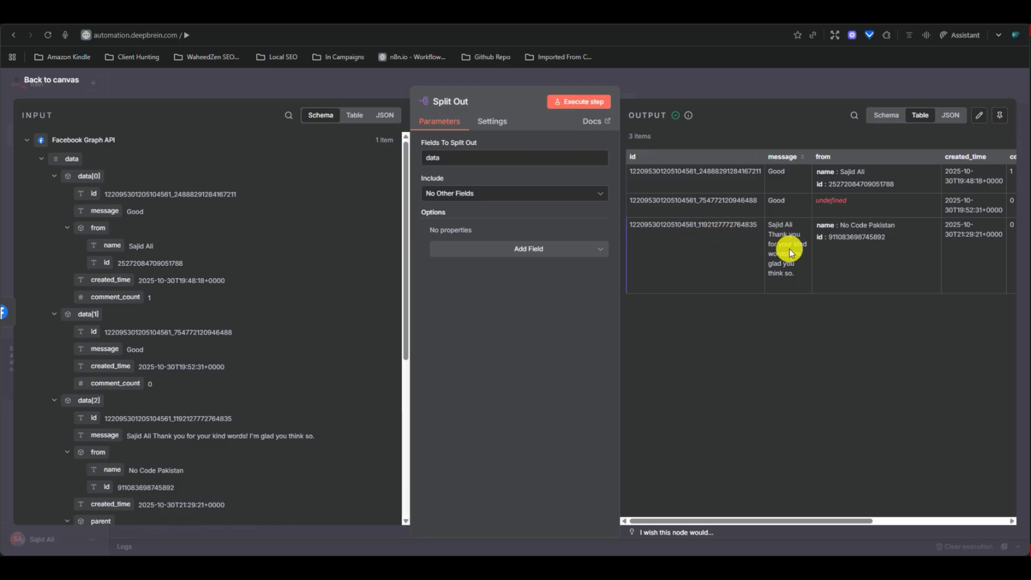
scroll(789, 249, "right", 5)
scroll(789, 249, "left", 5)
scroll(790, 250, "right", 3)
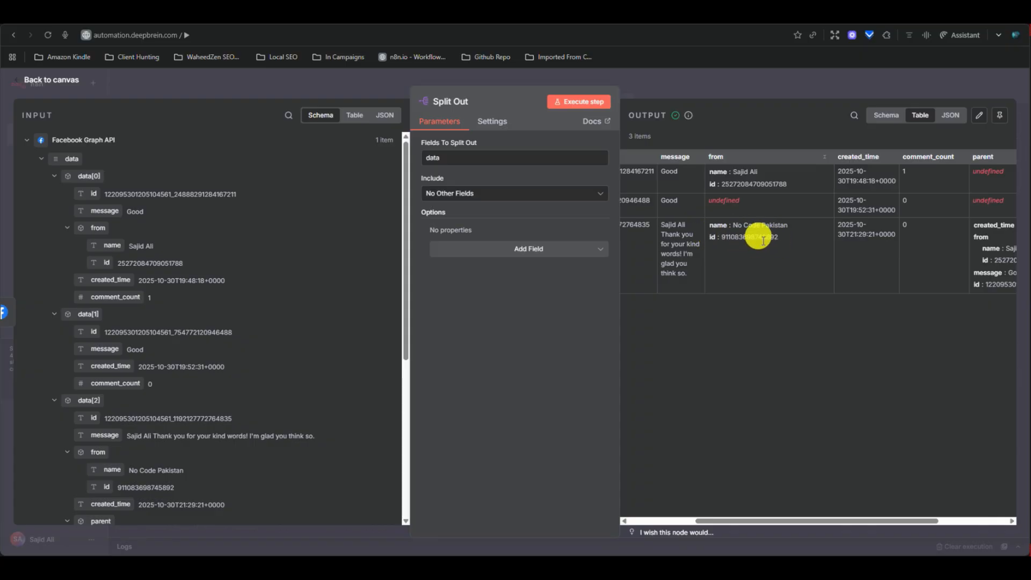
scroll(763, 240, "right", 2)
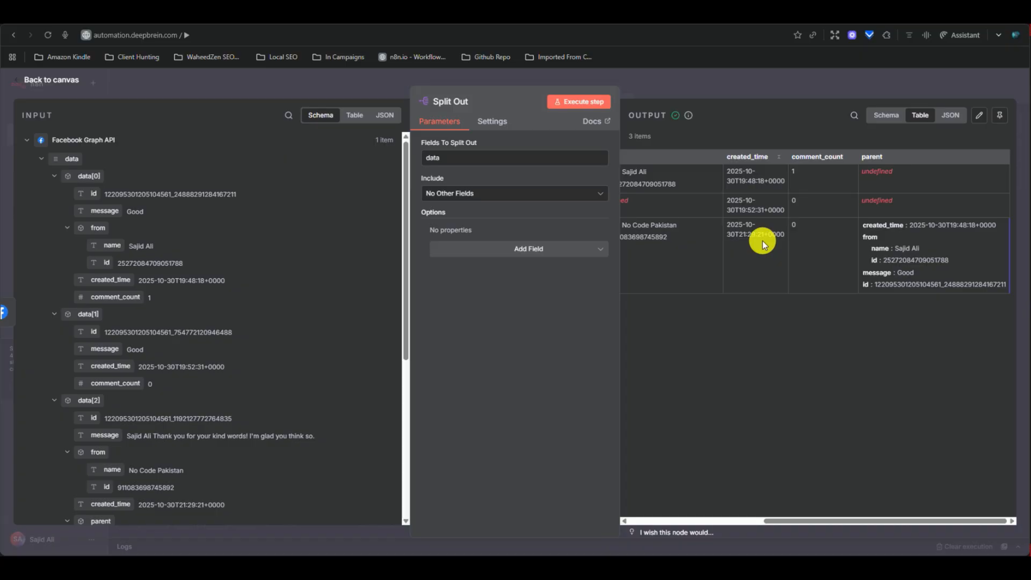
key("Escape")
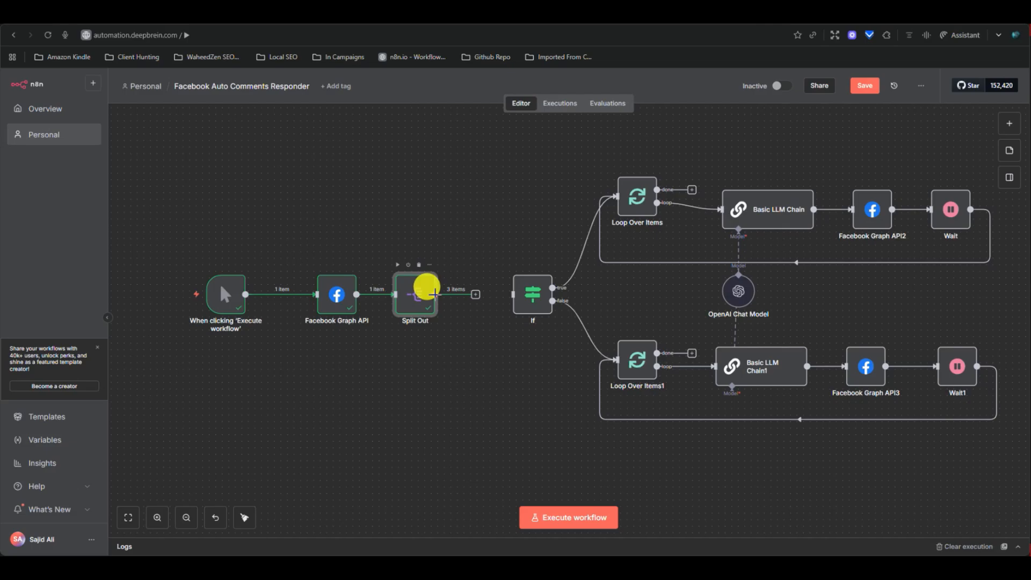
Reconnect Split Out to the If node and recheck the commenter details in Split Out's output table
left_click_drag(434, 294, 515, 295)
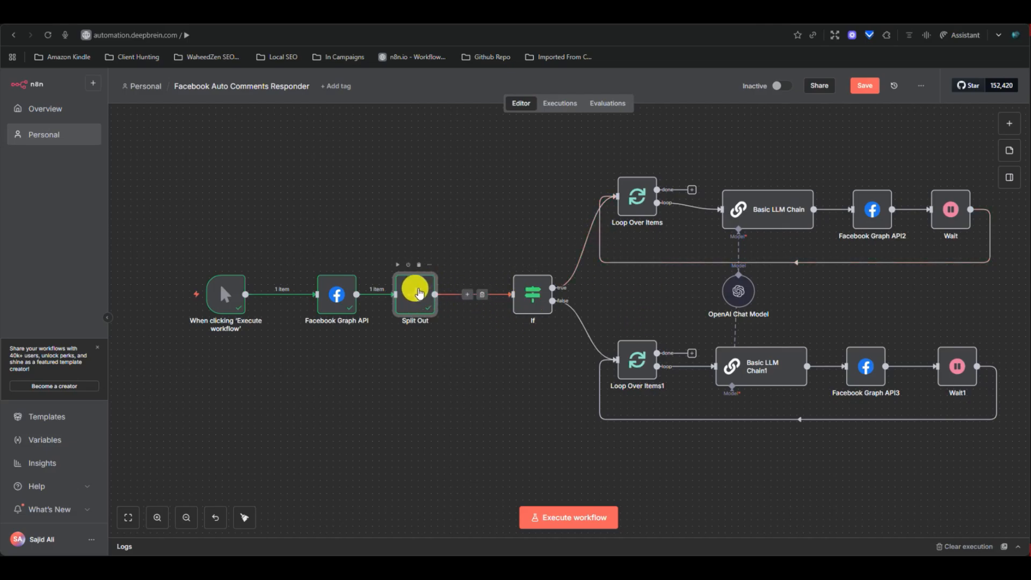
double_click(418, 293)
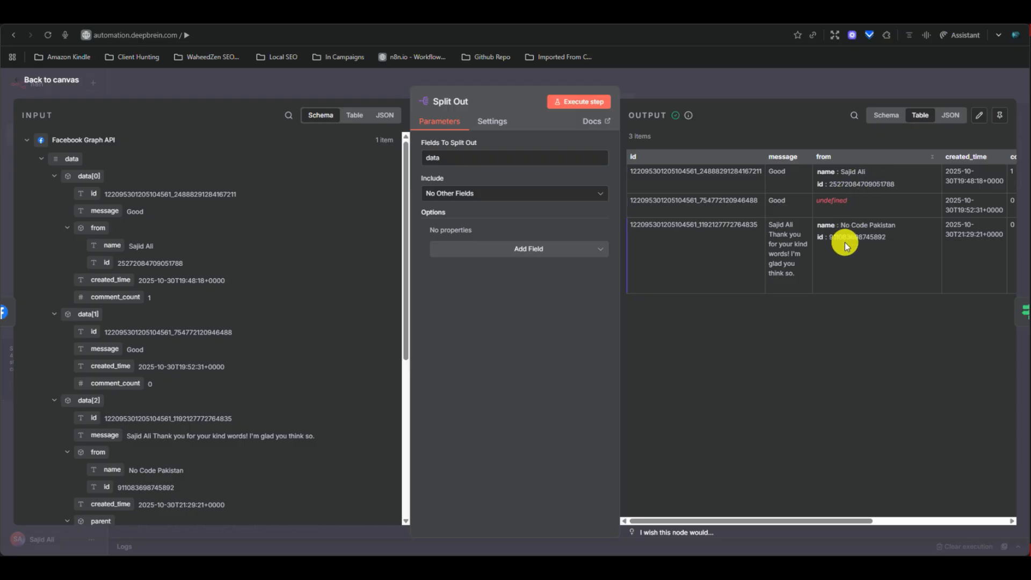
key("Escape")
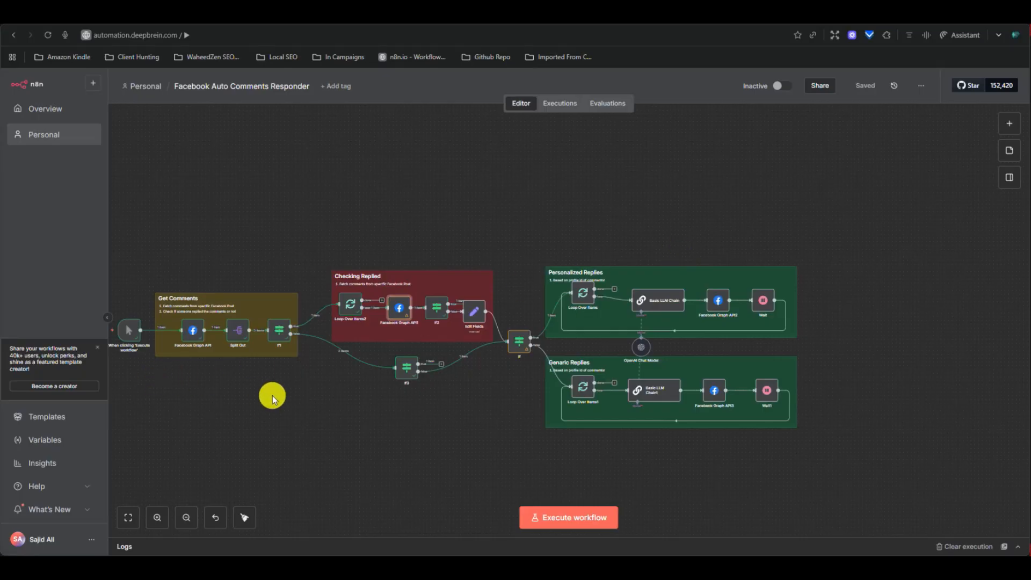
Examine the If1 node's comment_count condition and its branch outputs in the Get Comments section, and return to the canvas
left_click(226, 401)
left_click_drag(225, 402, 407, 411)
left_click_drag(213, 400, 384, 424)
scroll(384, 423, "up", 4)
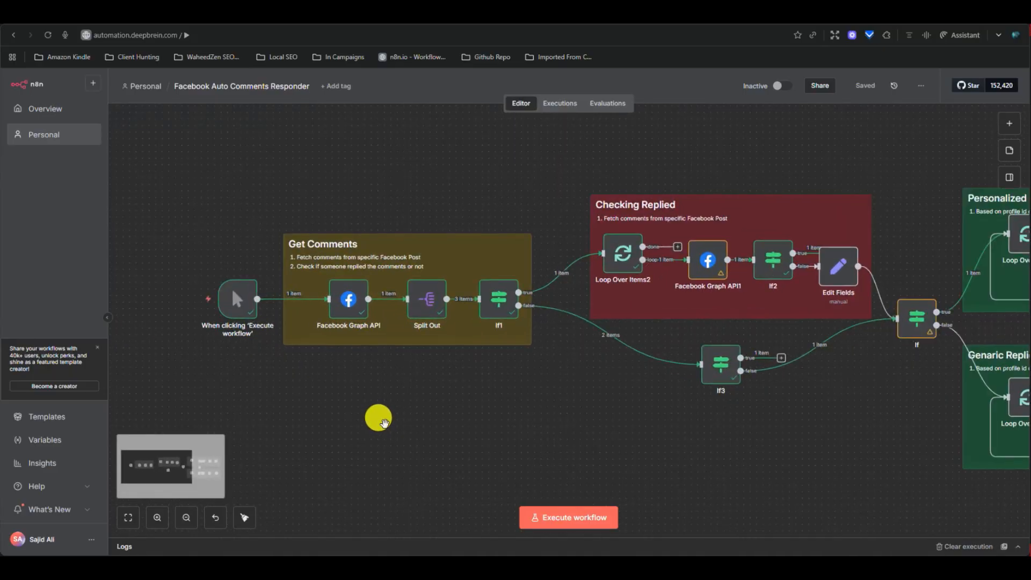
scroll(385, 424, "down", 1)
scroll(384, 424, "up", 1)
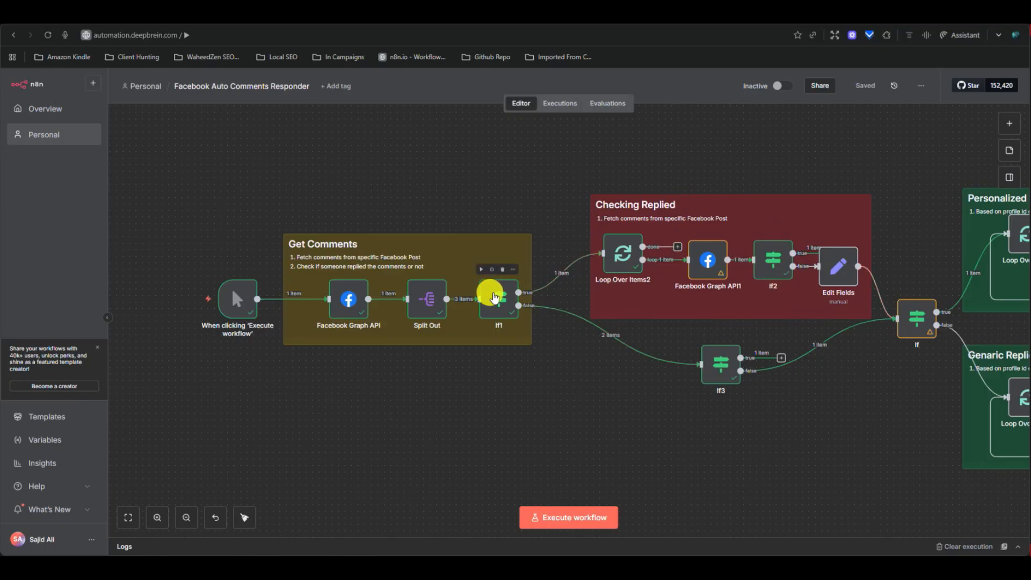
left_click(493, 295)
double_click(493, 296)
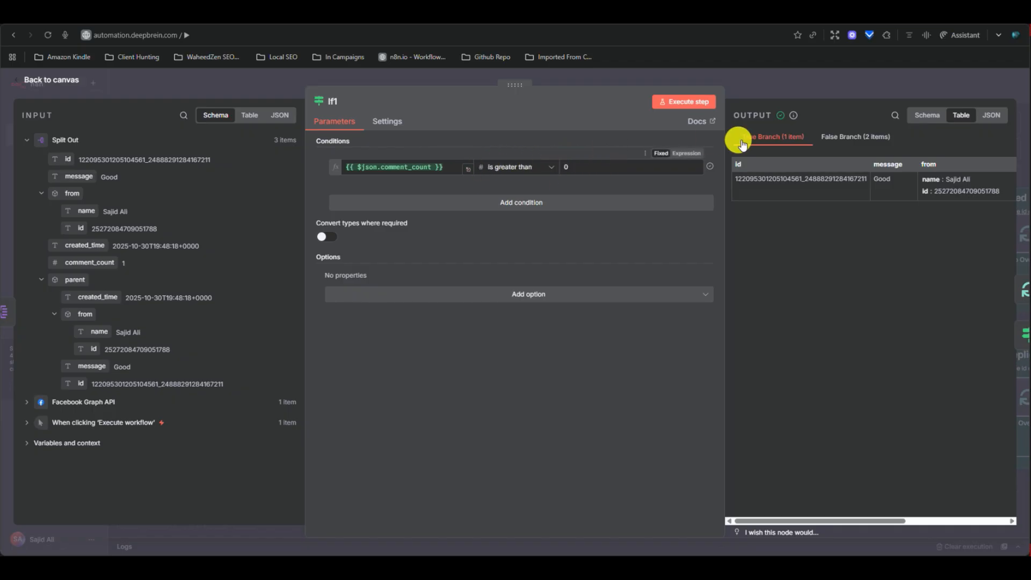
left_click(766, 86)
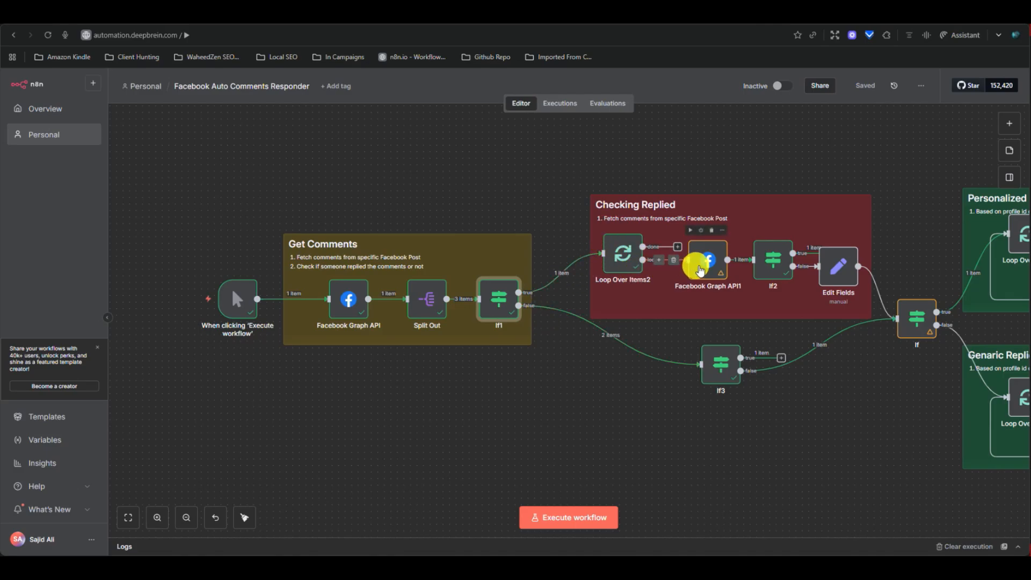
Review Facebook Graph API1's parameters, view its output as a schema to check who replied, and return to the canvas
left_click(718, 261)
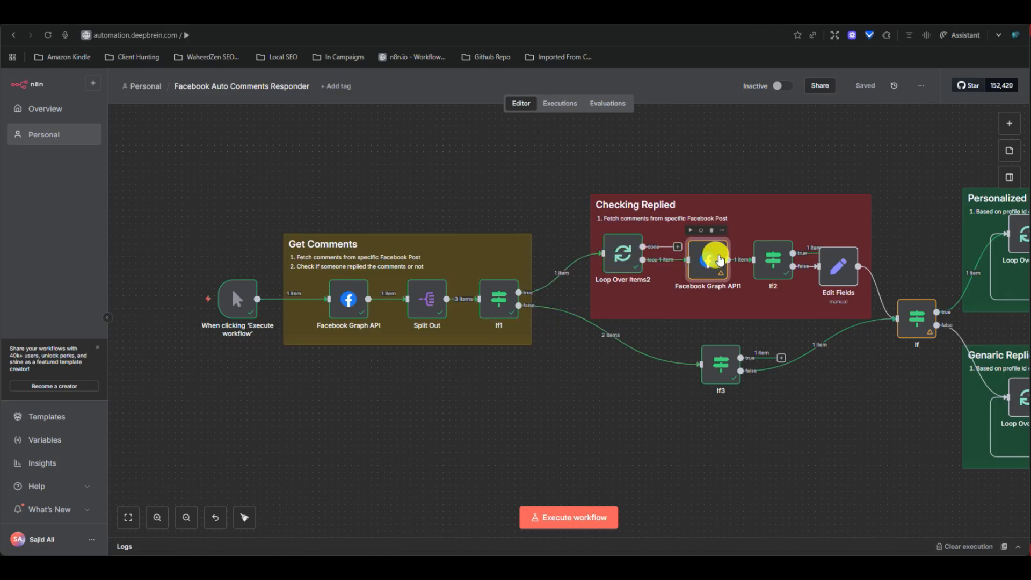
double_click(719, 259)
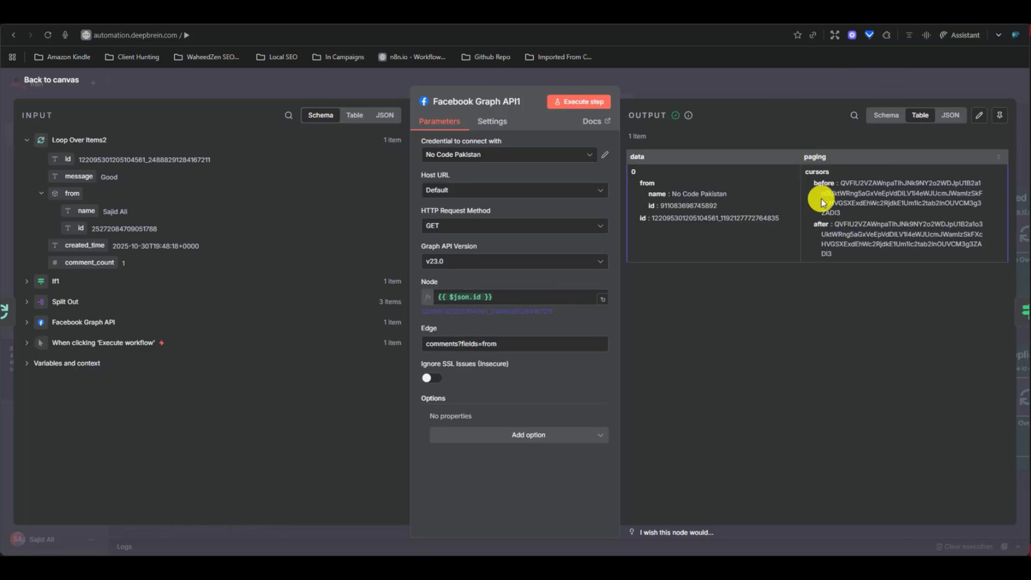
left_click(884, 119)
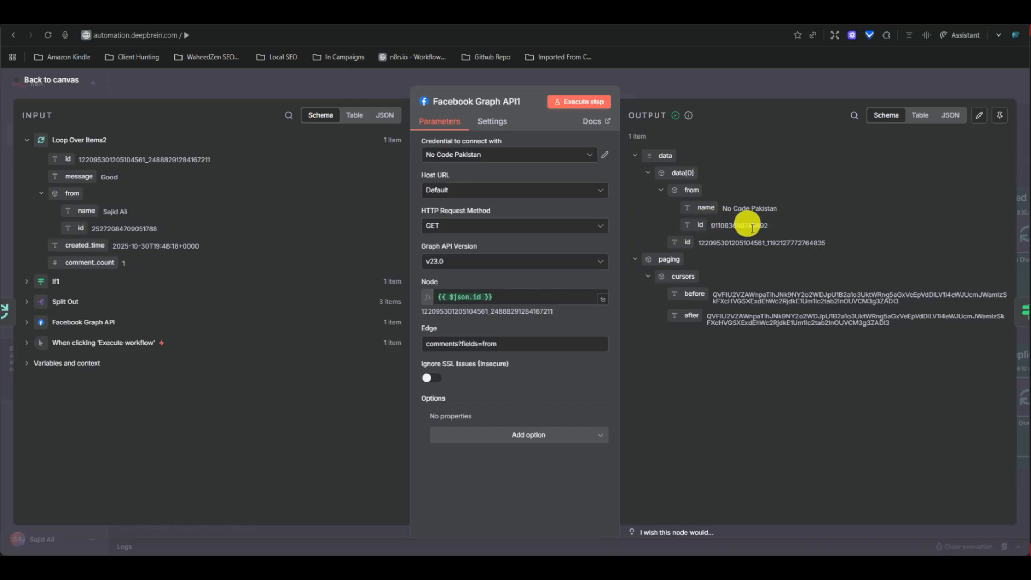
key("Escape")
Inspect If2's page ID condition and the Edit Fields node's mappings in the Checking Replied section, returning to the canvas after each
left_click_drag(860, 423, 770, 408)
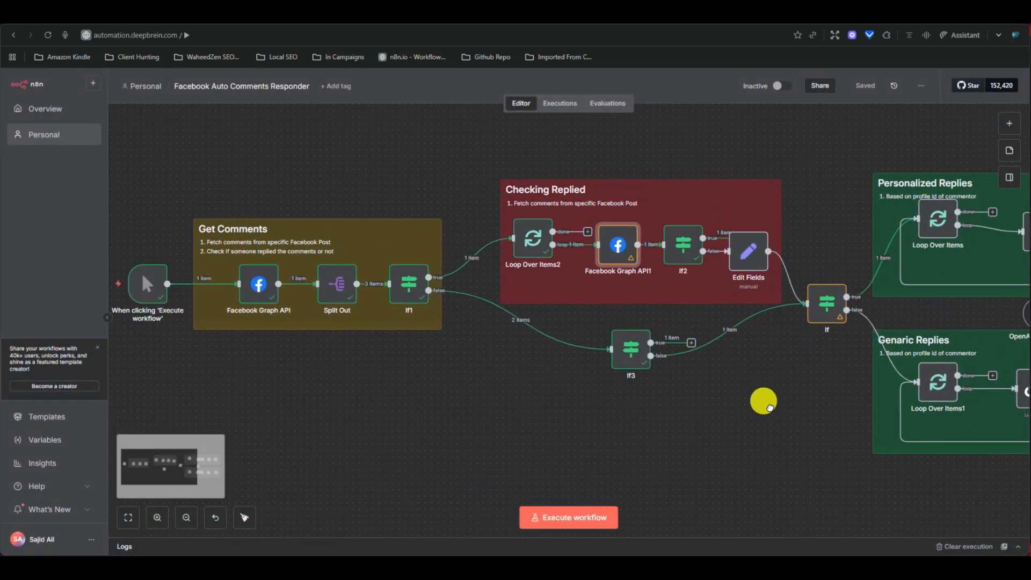
left_click(683, 246)
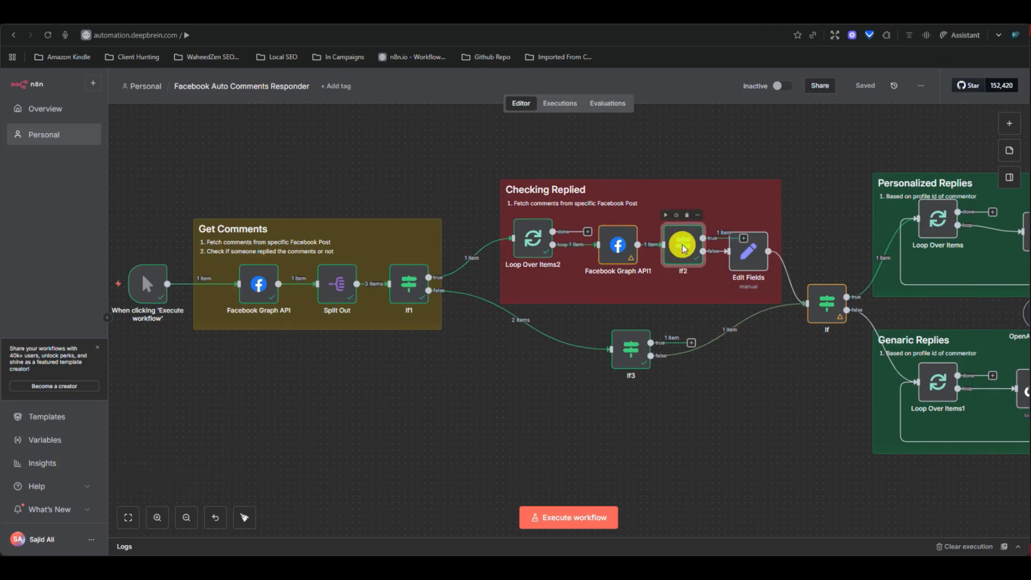
double_click(683, 249)
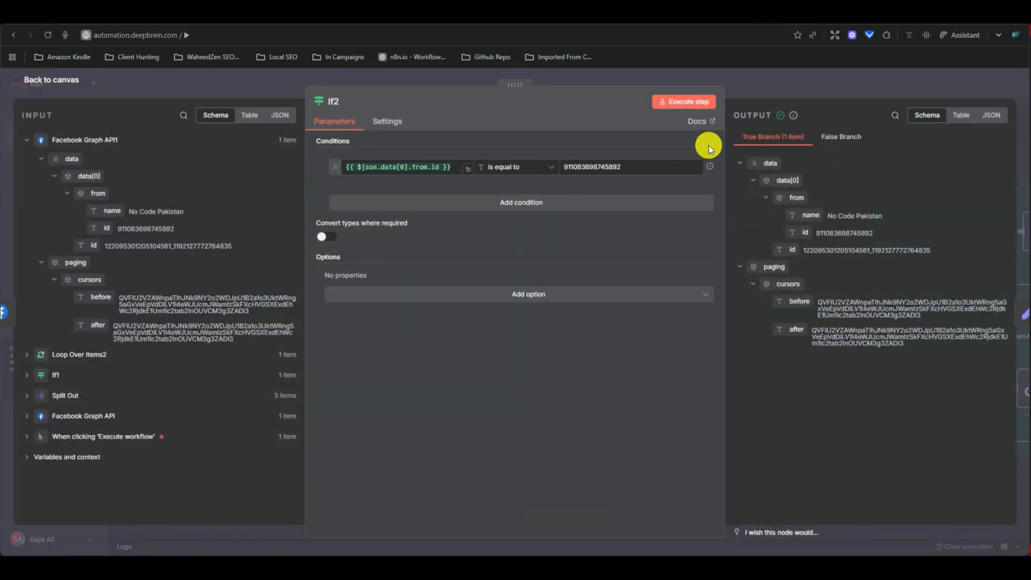
left_click(783, 78)
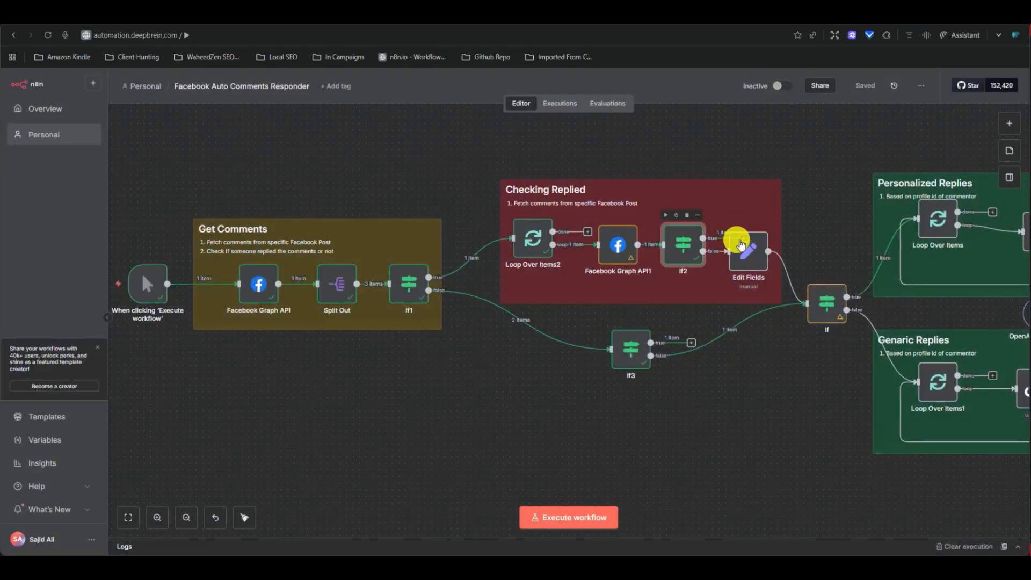
double_click(750, 260)
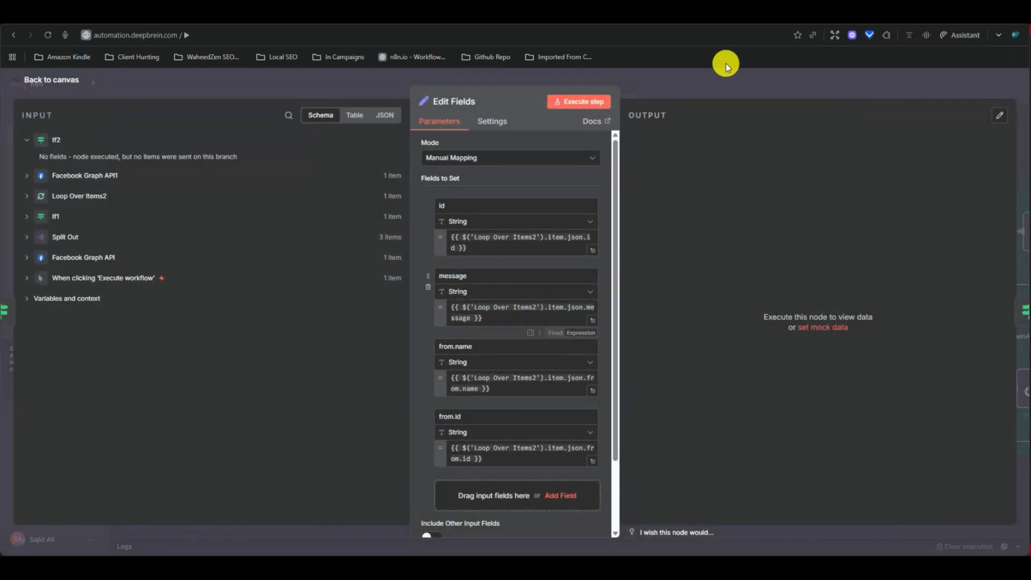
left_click(705, 73)
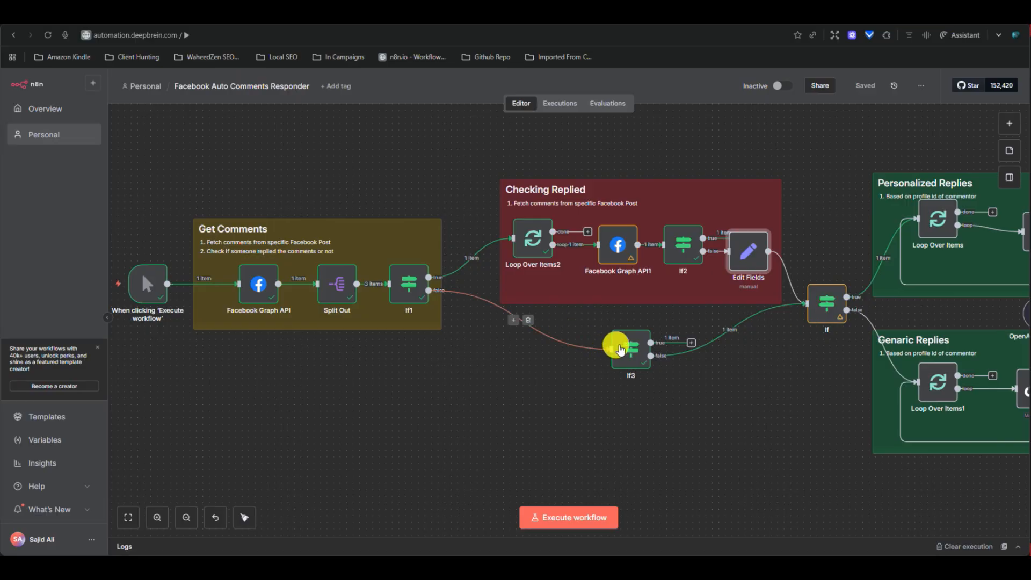
Open If3 to examine its from.id condition and the items in its branches, and return to the canvas
left_click(632, 348)
double_click(632, 349)
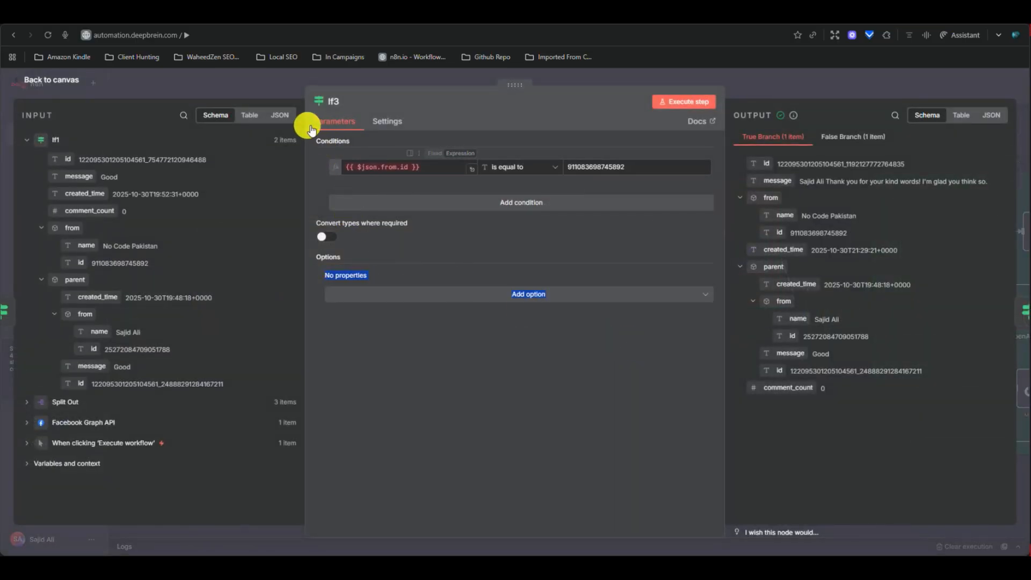
left_click(273, 83)
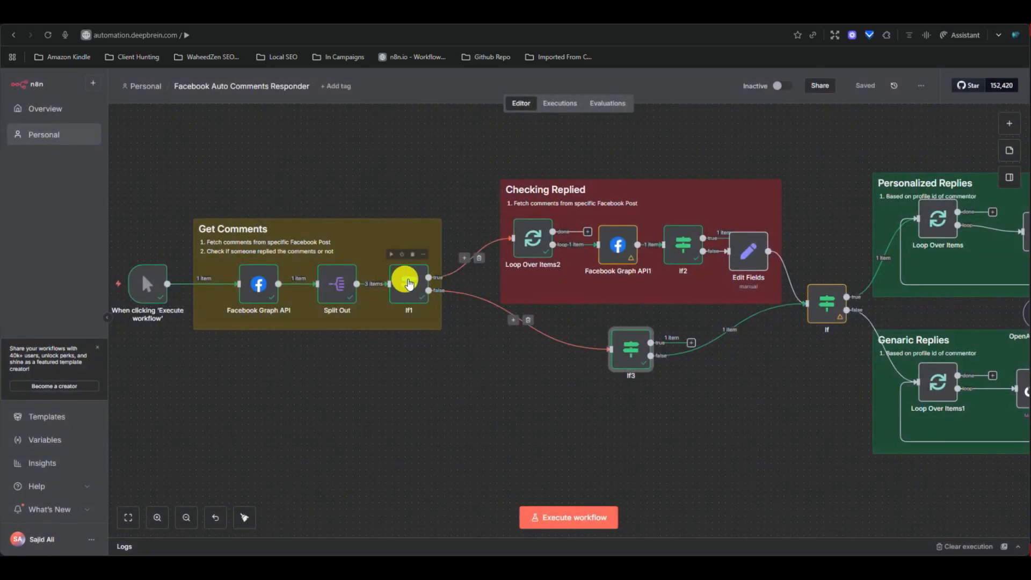
Inspect the If1 node's comment_count condition again, compare the items in its true and false branches, and return to the canvas
left_click(409, 283)
double_click(410, 283)
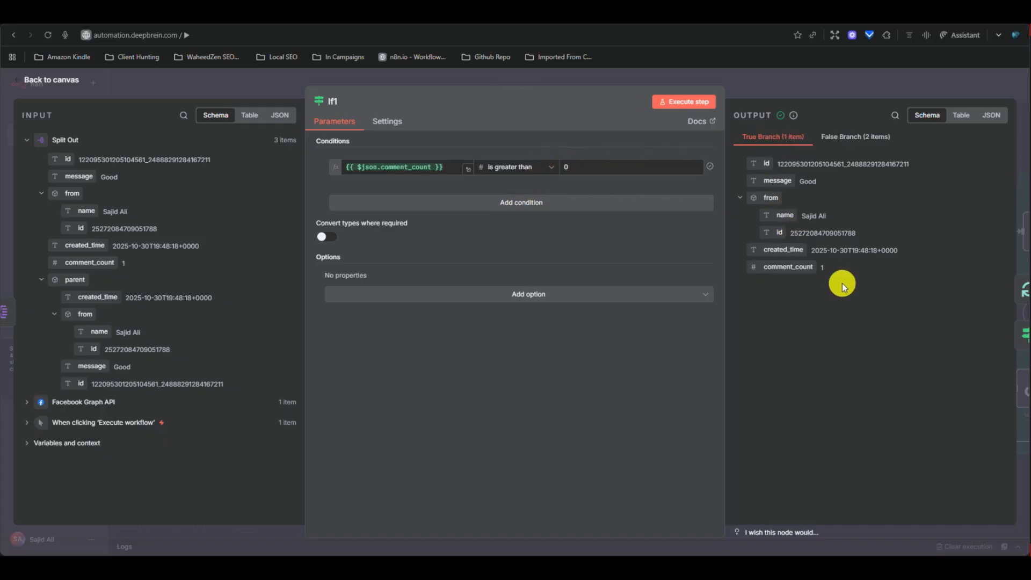
left_click(841, 141)
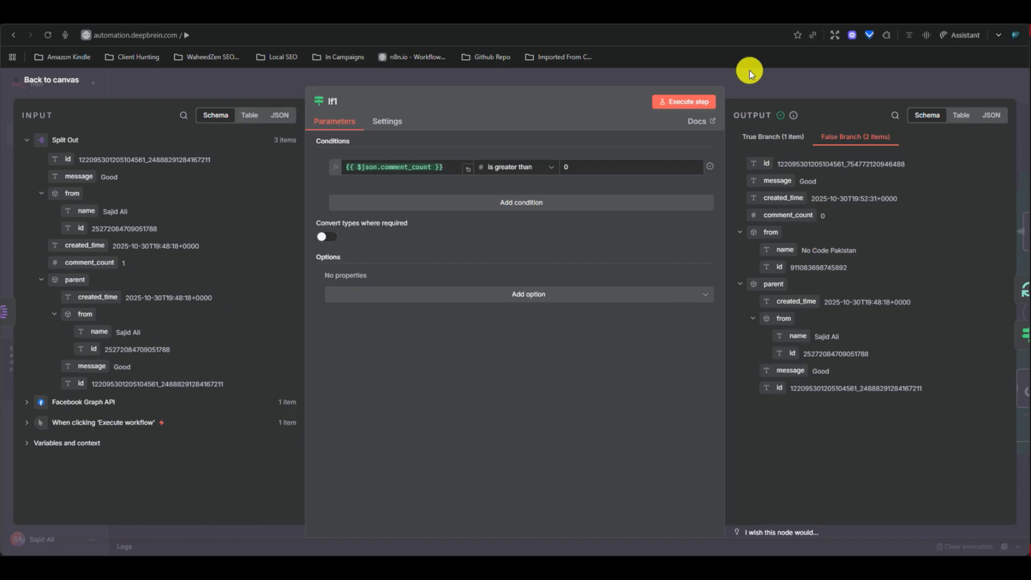
left_click(750, 85)
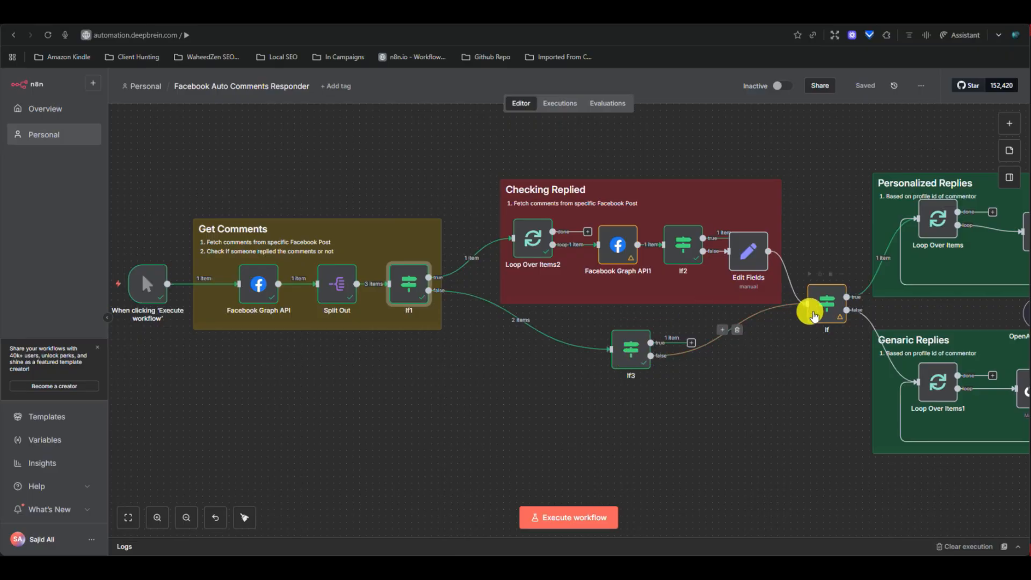
Examine the If node's from.name exists condition and its true and false branch outputs, and return to the canvas
double_click(825, 305)
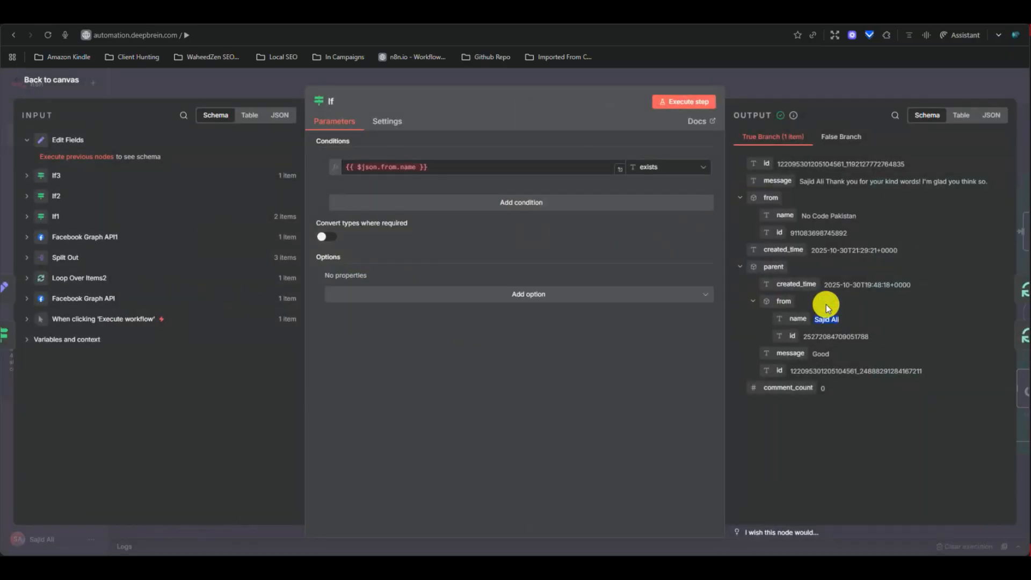
double_click(842, 141)
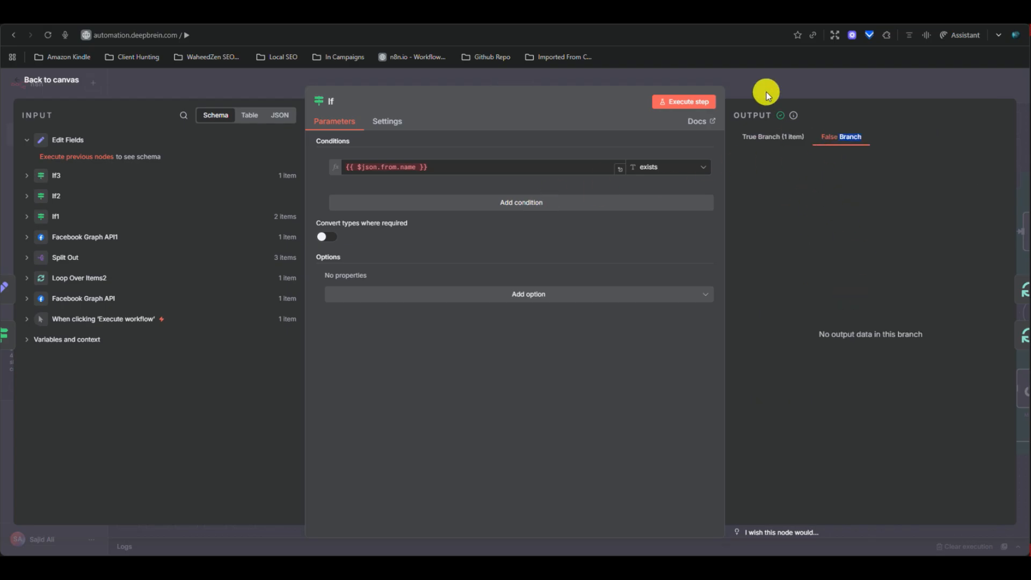
left_click(765, 74)
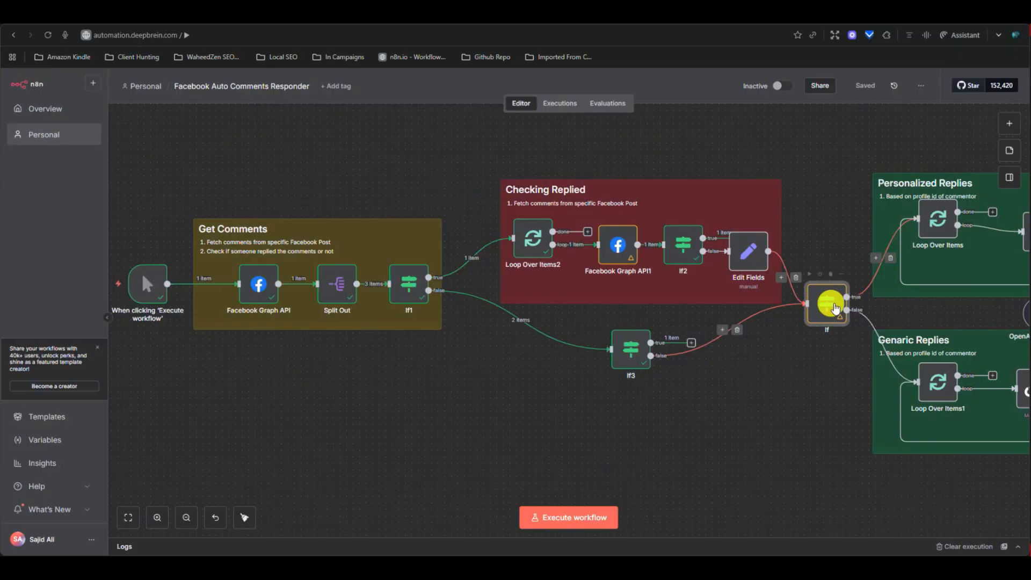
Recheck If3's false and true branch items to see which comments are the Page's own, and return to the canvas
double_click(643, 359)
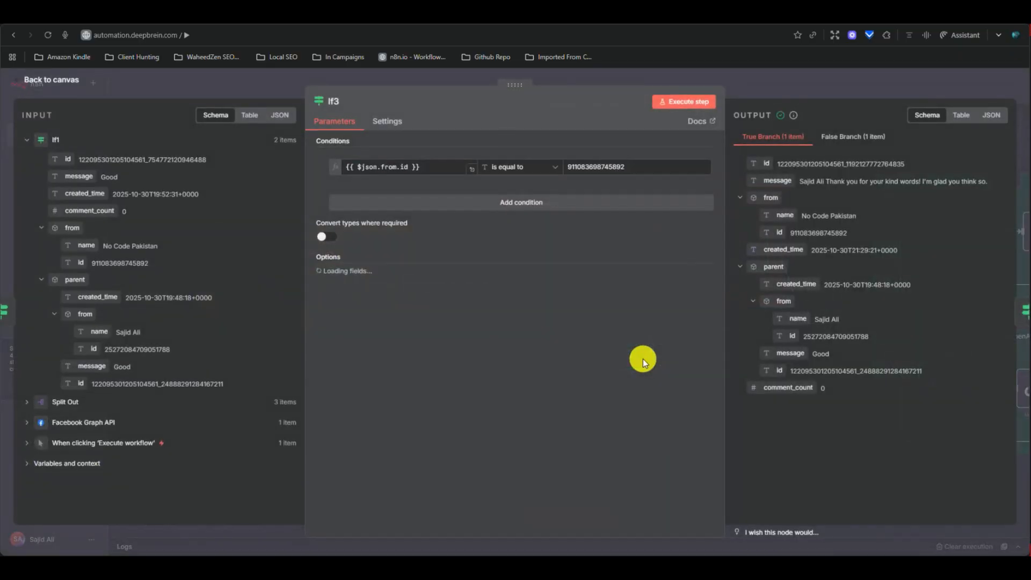
left_click(835, 139)
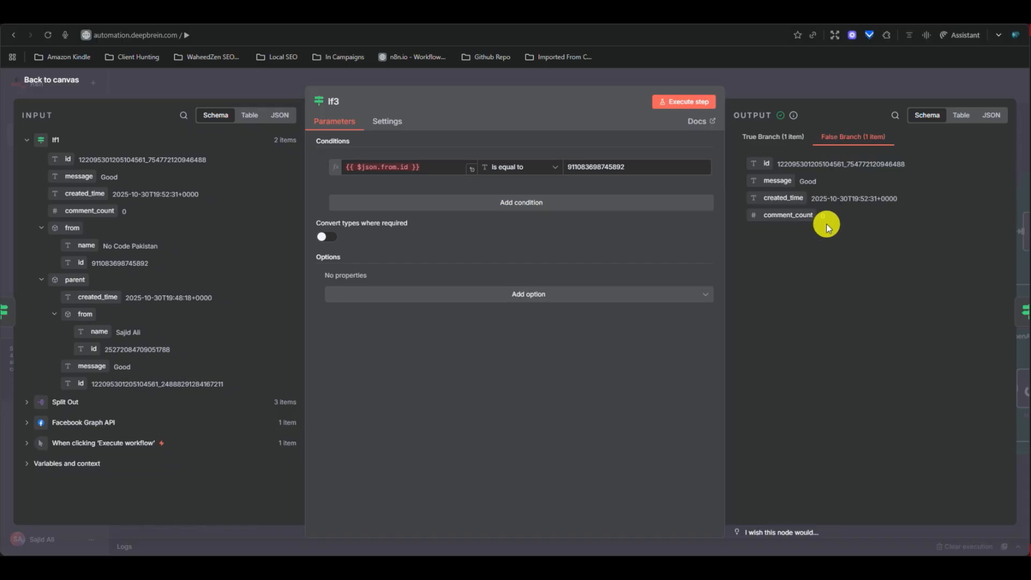
left_click(775, 137)
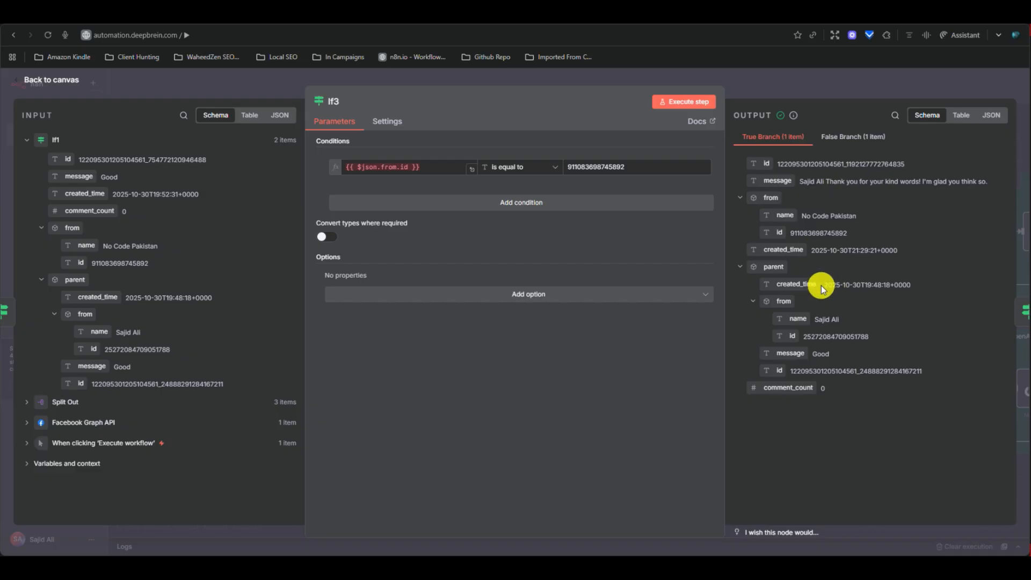
left_click(782, 85)
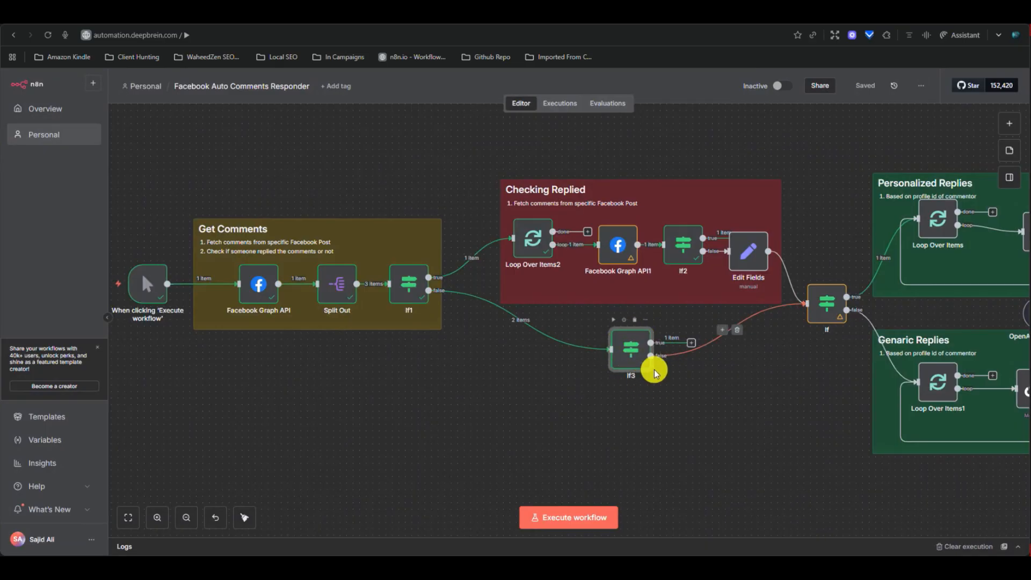
double_click(625, 359)
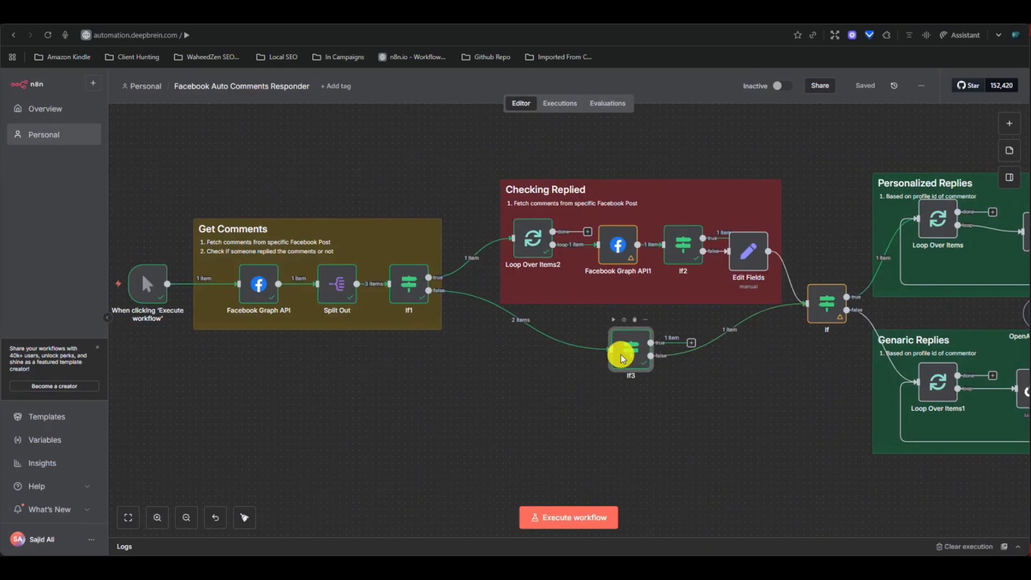
key("Escape")
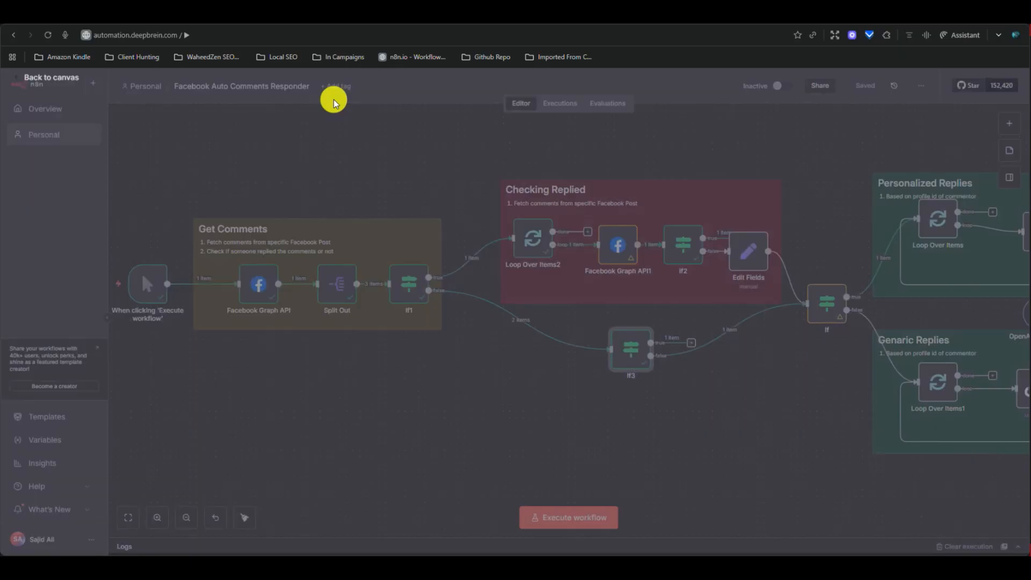
Execute the whole workflow with the Personalized Replies and Genaric Replies sections in view
left_click_drag(749, 385, 428, 362)
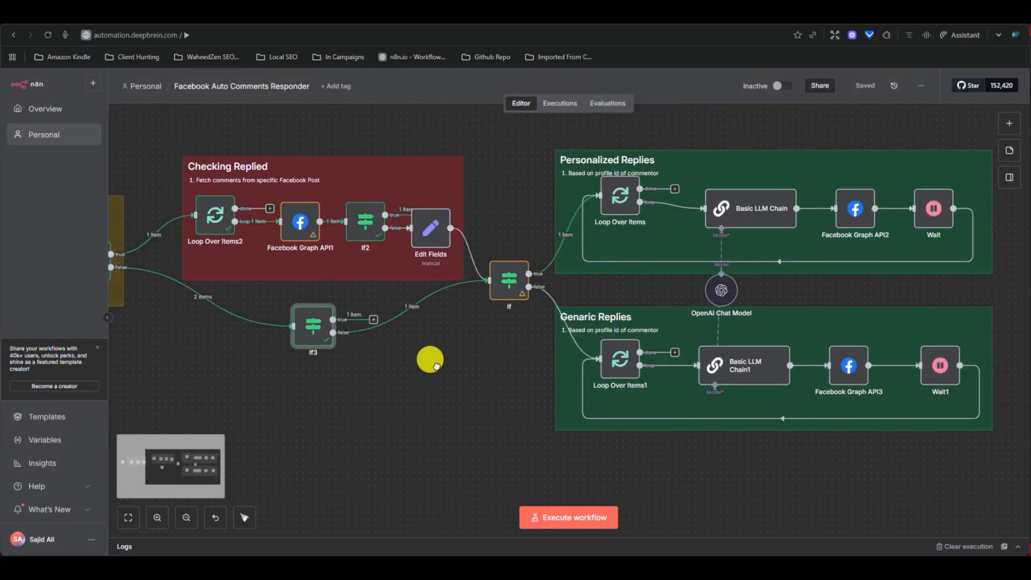
left_click(506, 299)
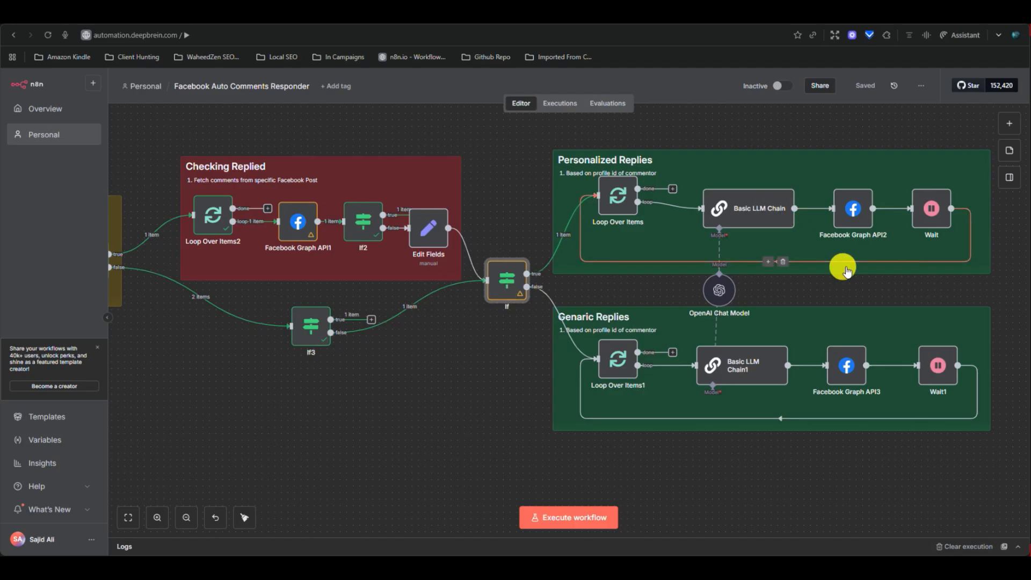
left_click(558, 517)
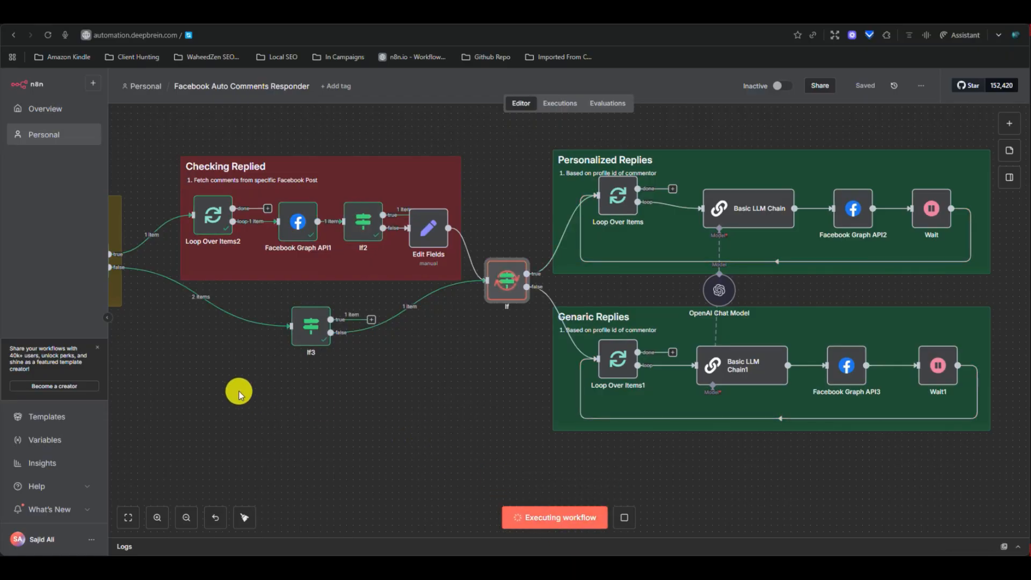
scroll(232, 387, "down", 1)
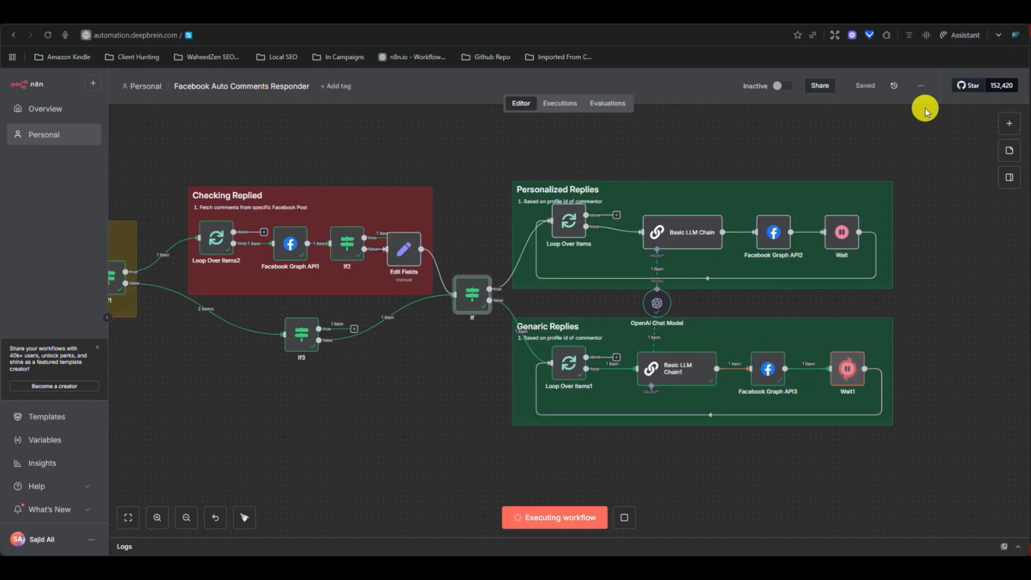
Switch to the Page's Facebook tab, go back to the Page, and open the 3D avatar post's comments to check the automated replies
key("ctrl+Tab")
key("ctrl+Tab")
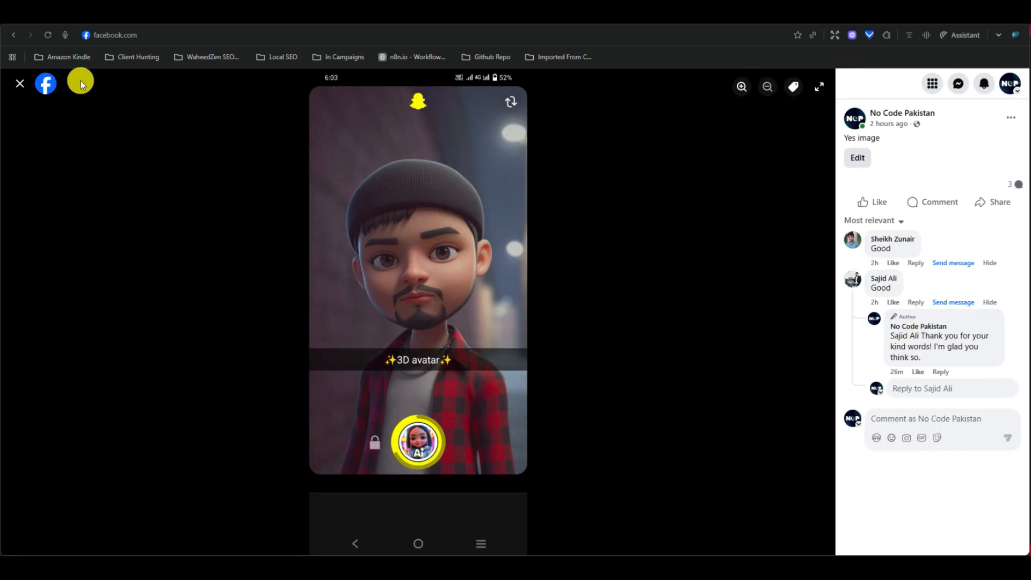
left_click(14, 34)
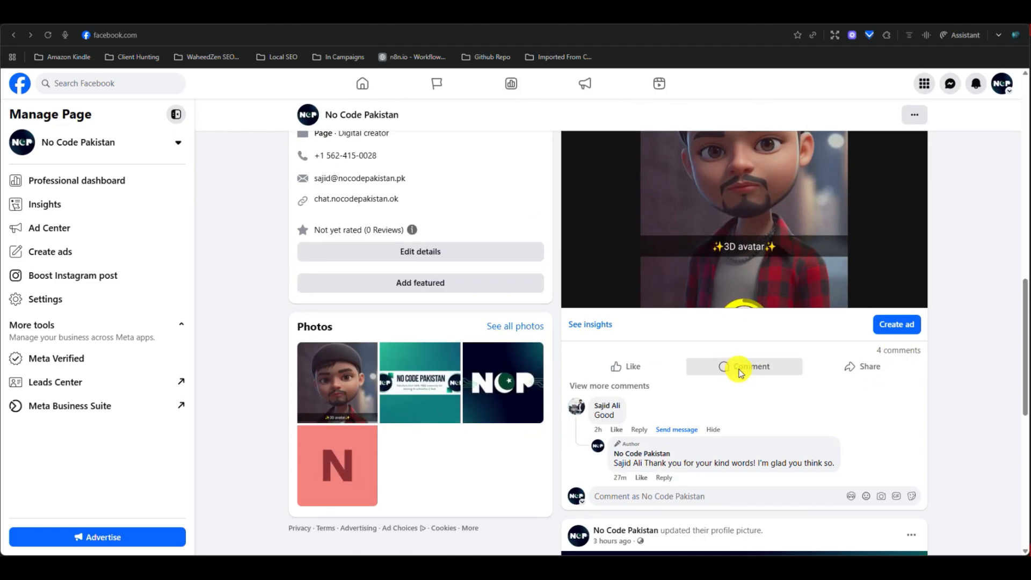
left_click(740, 371)
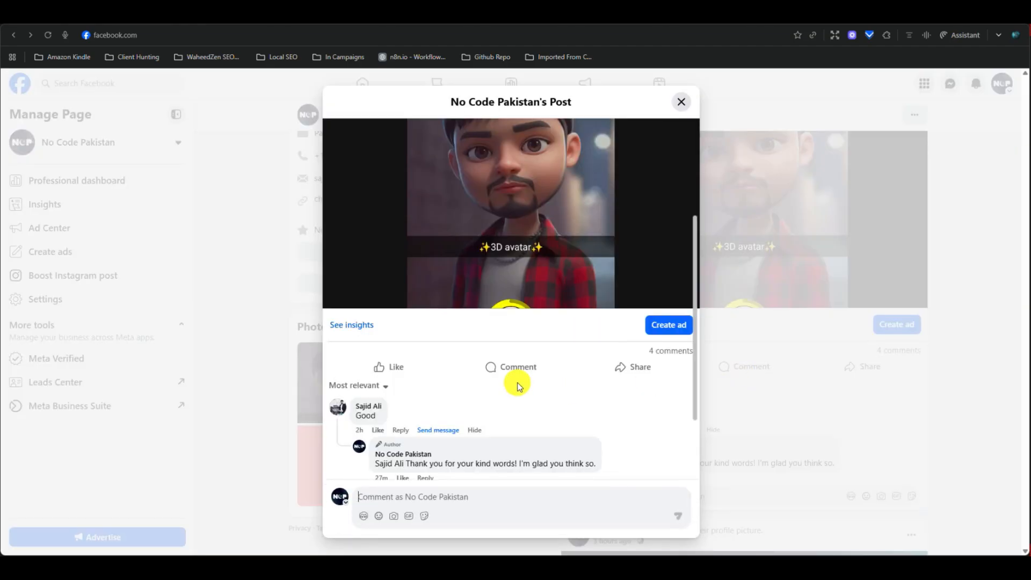
scroll(518, 386, "down", 2)
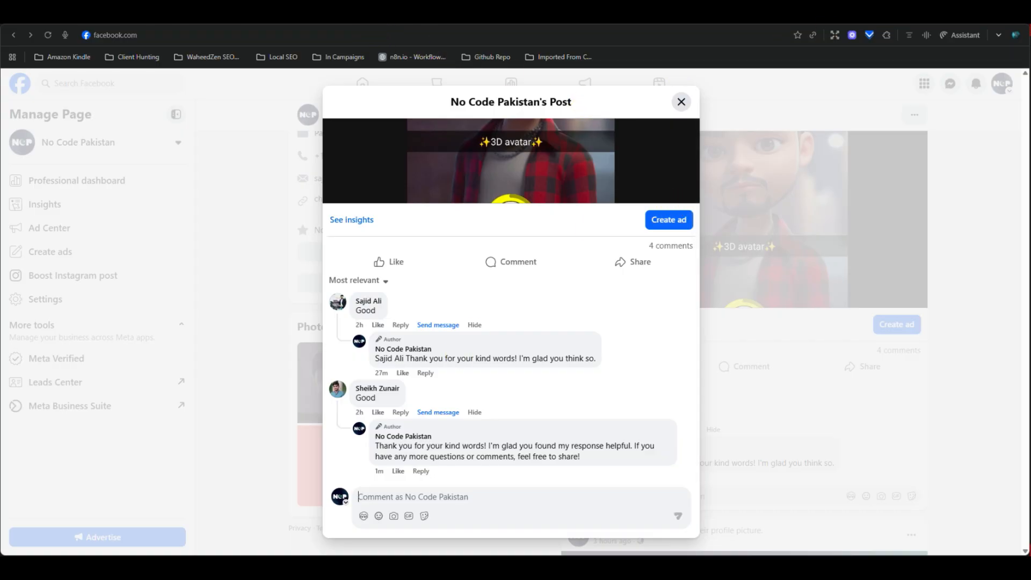
Switch back to the n8n workflow, inspect the If node's branch output from the new execution, and return to the canvas
left_click(317, 15)
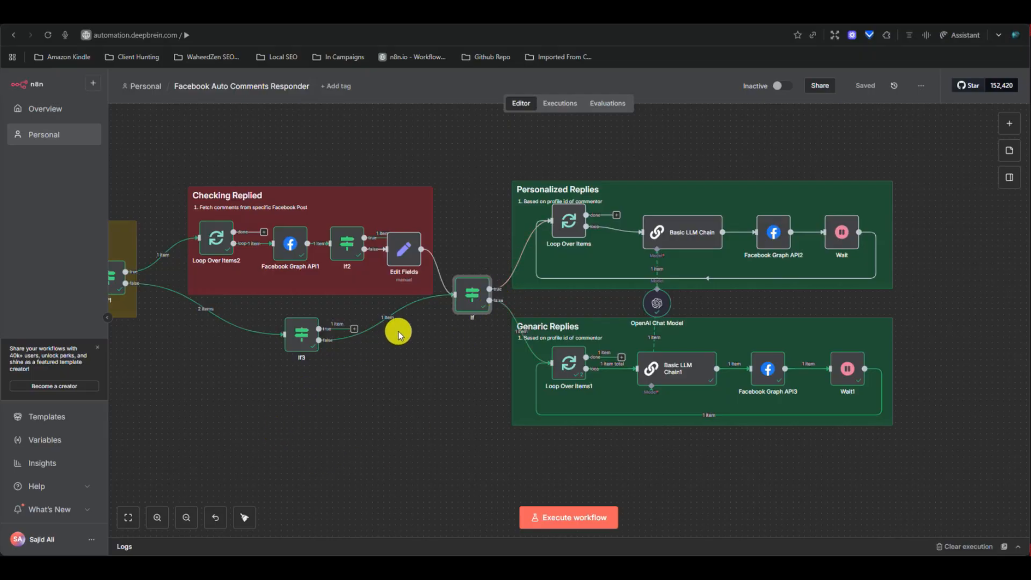
double_click(471, 294)
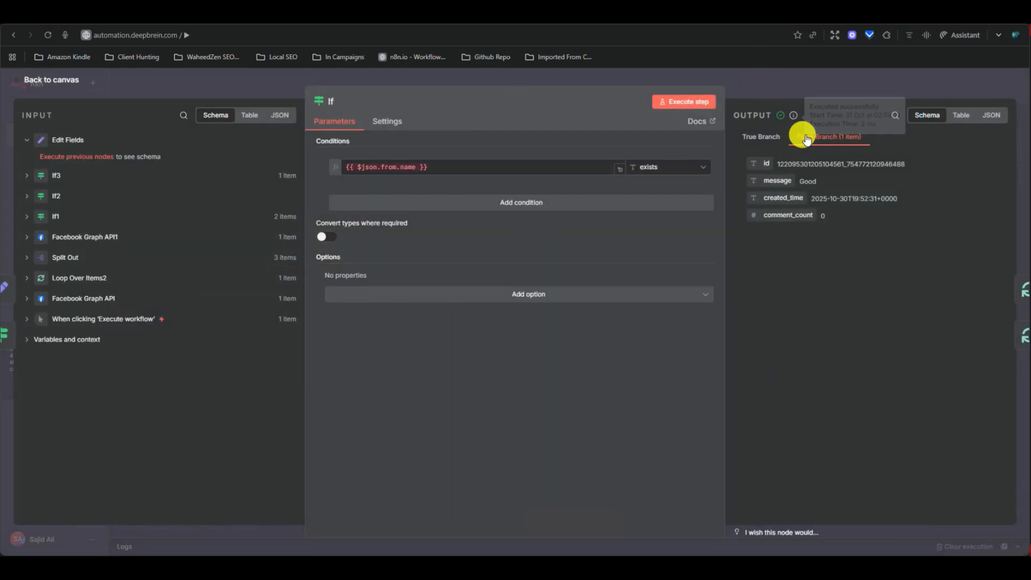
left_click(765, 84)
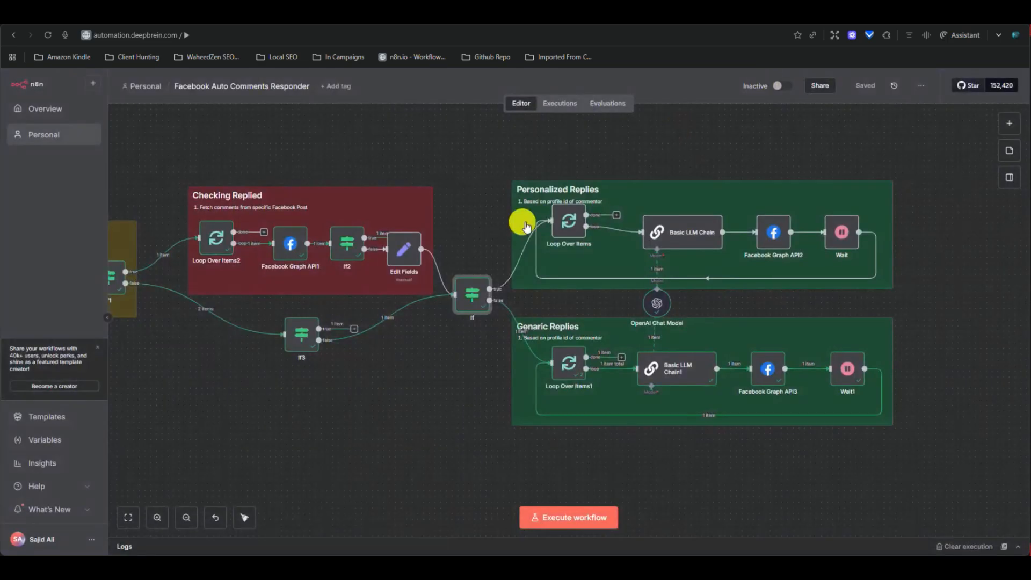
Move the manual trigger and the whole Get Comments section slightly closer to the Checking Replied section, and save the workflow
left_click_drag(409, 416, 580, 409)
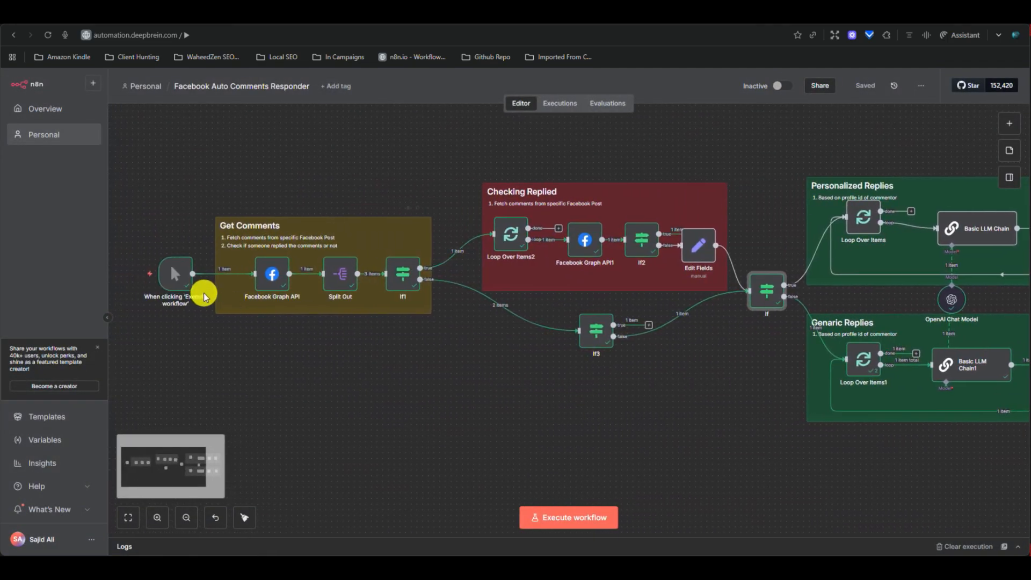
mouse_move(161, 256)
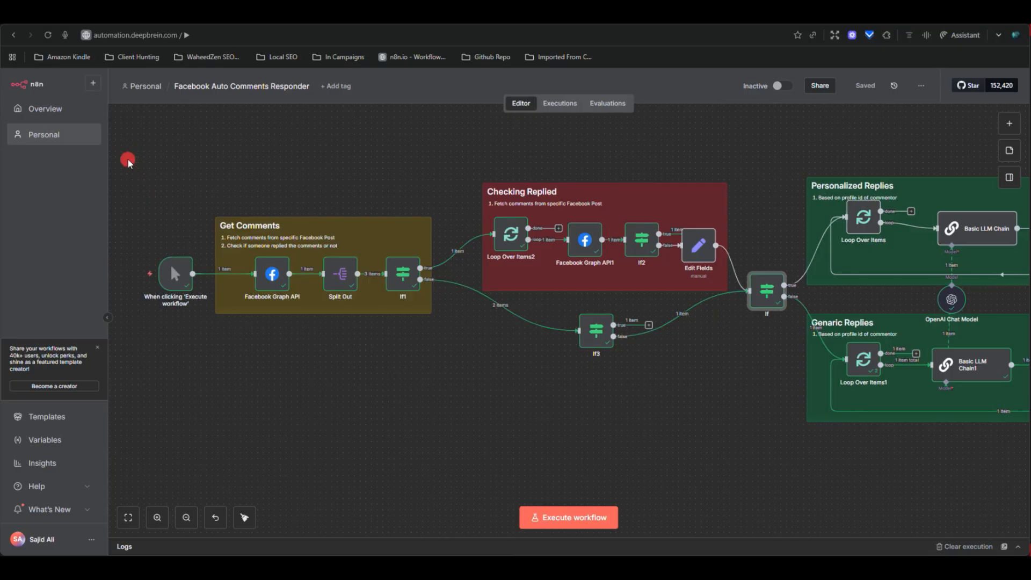
left_click_drag(129, 161, 490, 431)
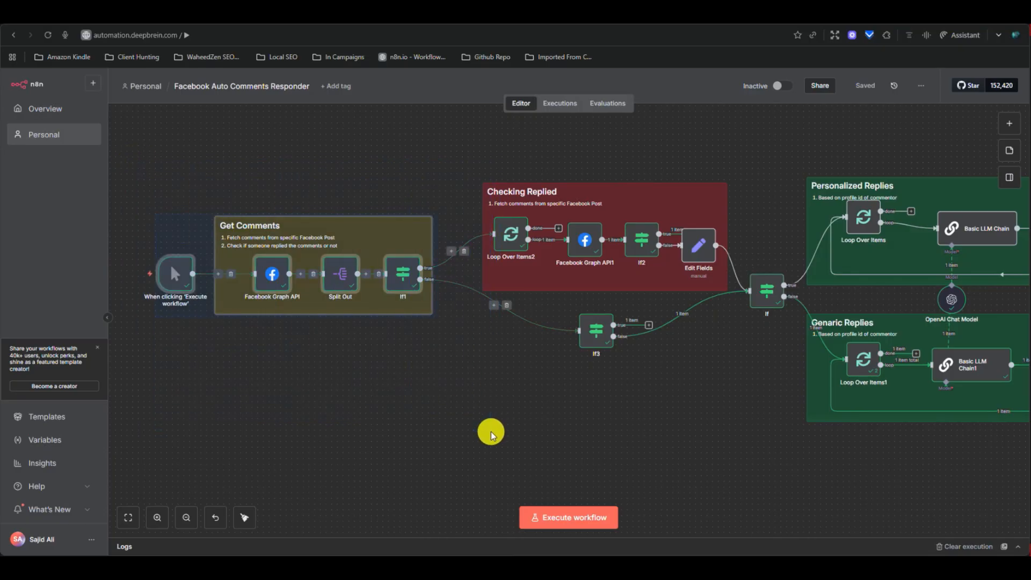
left_click_drag(378, 238, 413, 244)
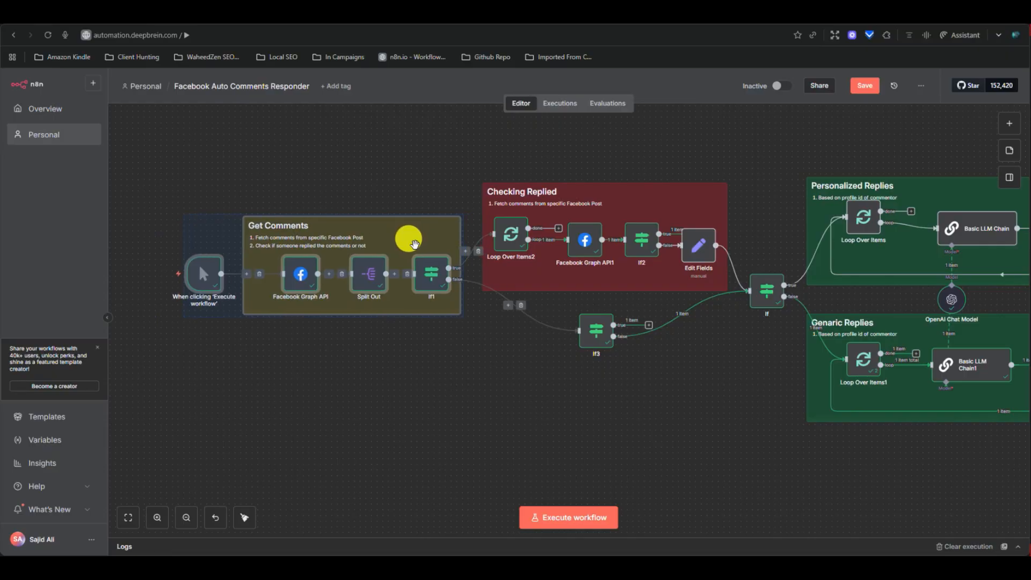
left_click(453, 382)
key("ctrl+s")
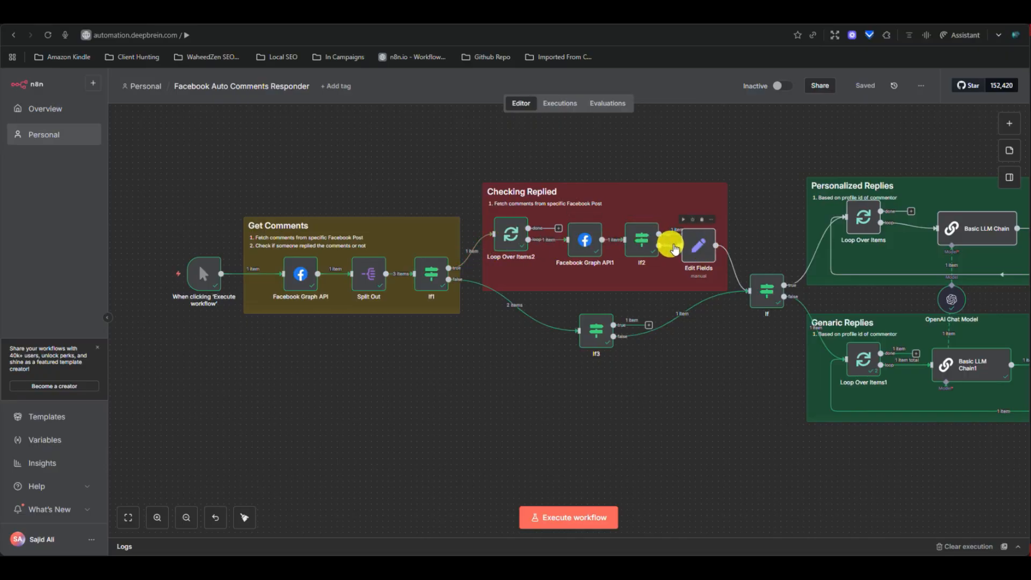
Reposition the Edit Fields node slightly farther from If2 at the edge of the Checking Replied section
left_click_drag(696, 245, 719, 246)
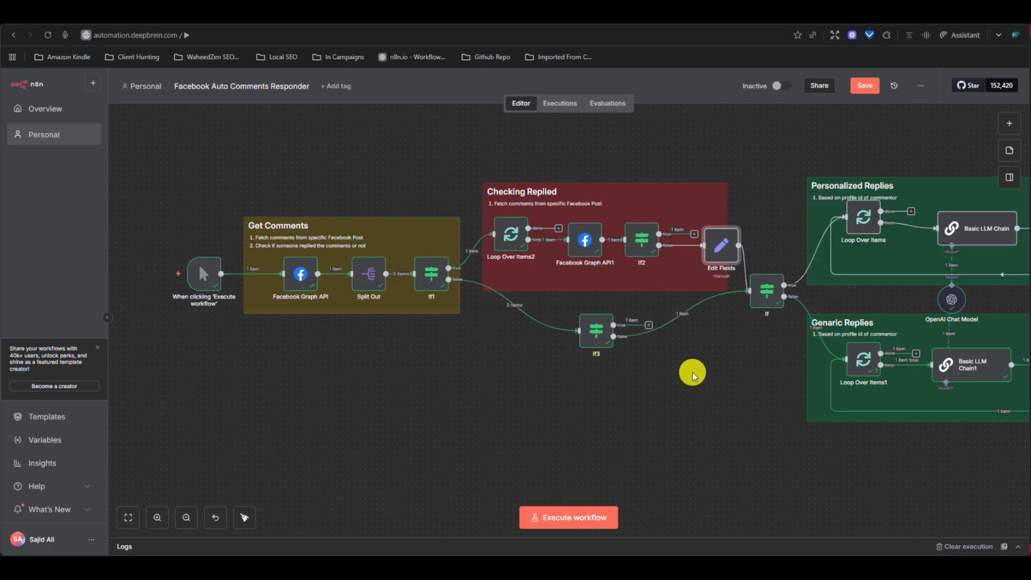
left_click_drag(714, 382, 594, 392)
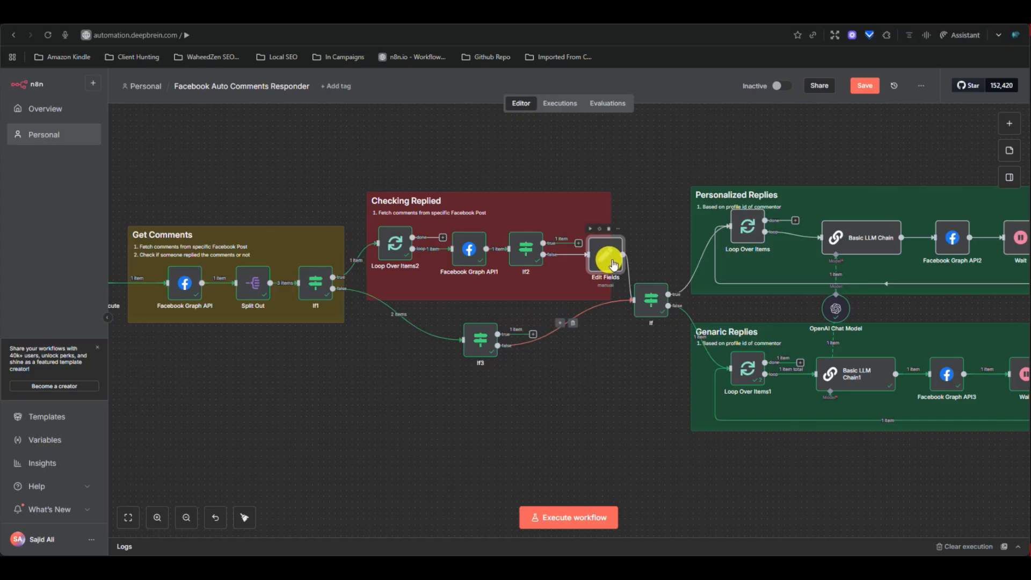
left_click_drag(607, 260, 595, 260)
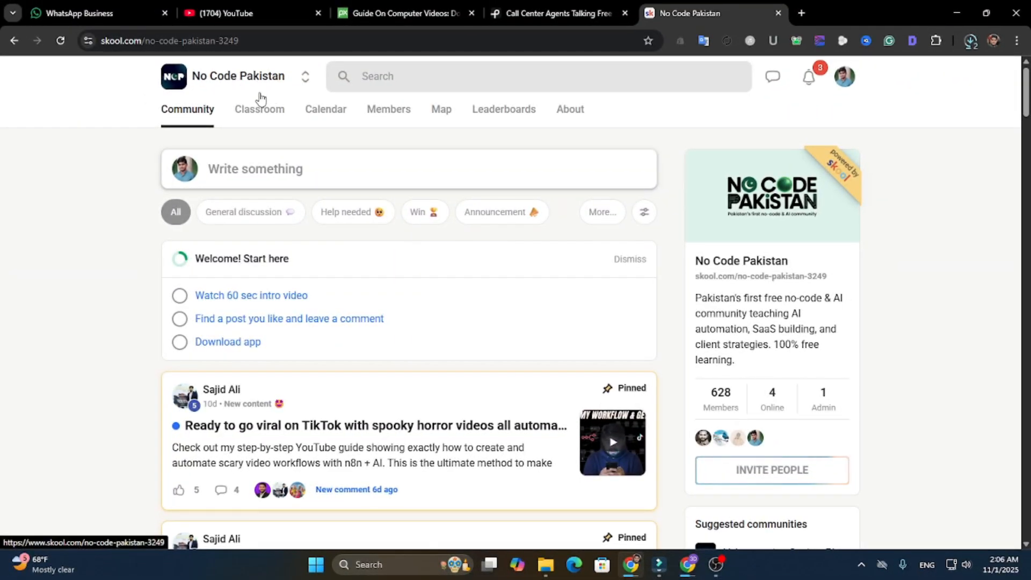
Open the Classroom of the No Code Pakistan community on Skool and browse through its courses
left_click(288, 320)
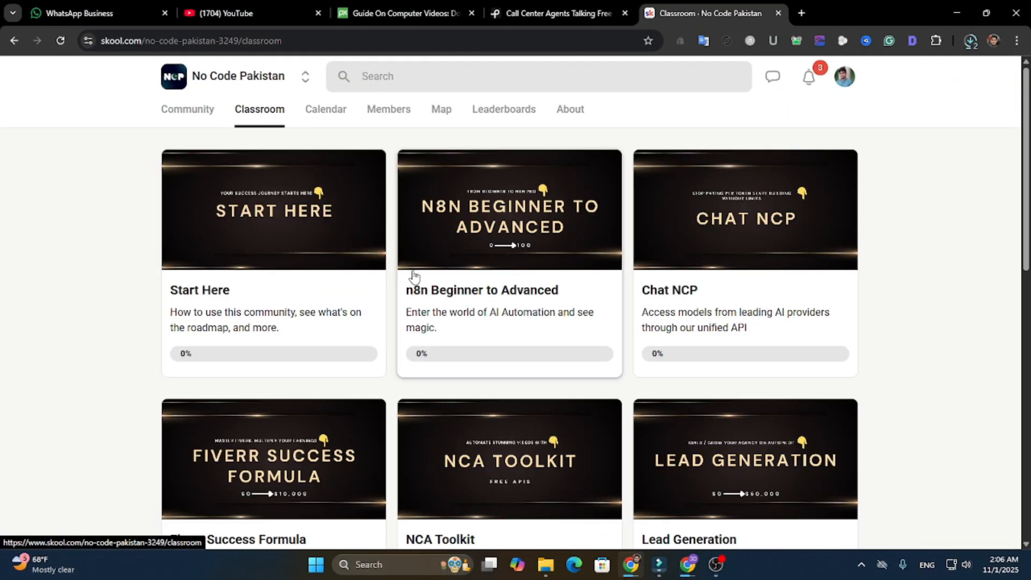
scroll(502, 341, "down", 7)
scroll(546, 361, "down", 2)
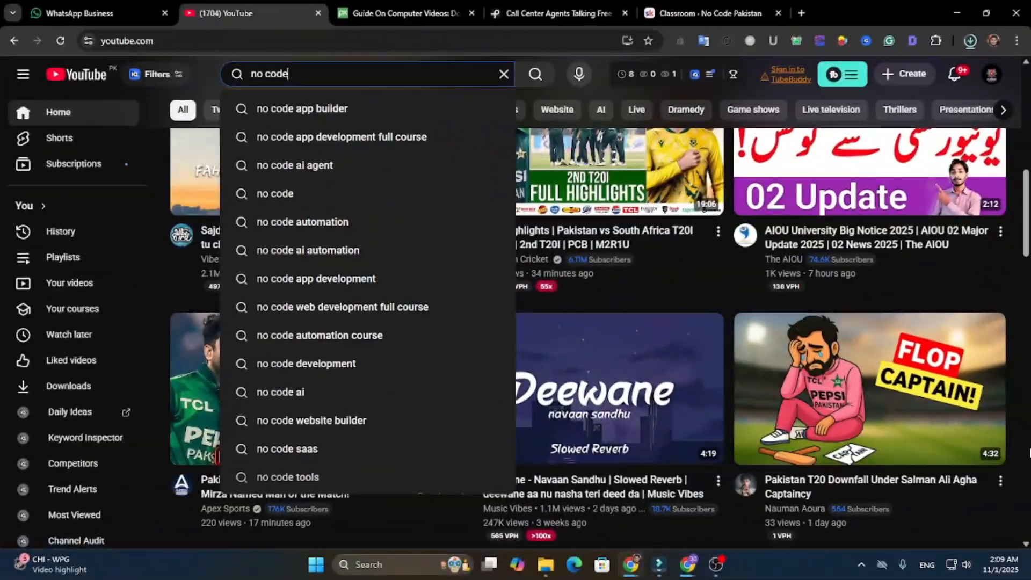
Search YouTube for "no code pakistan'" and open the No Code Pakistan channel
type("pakistan'")
key("Return")
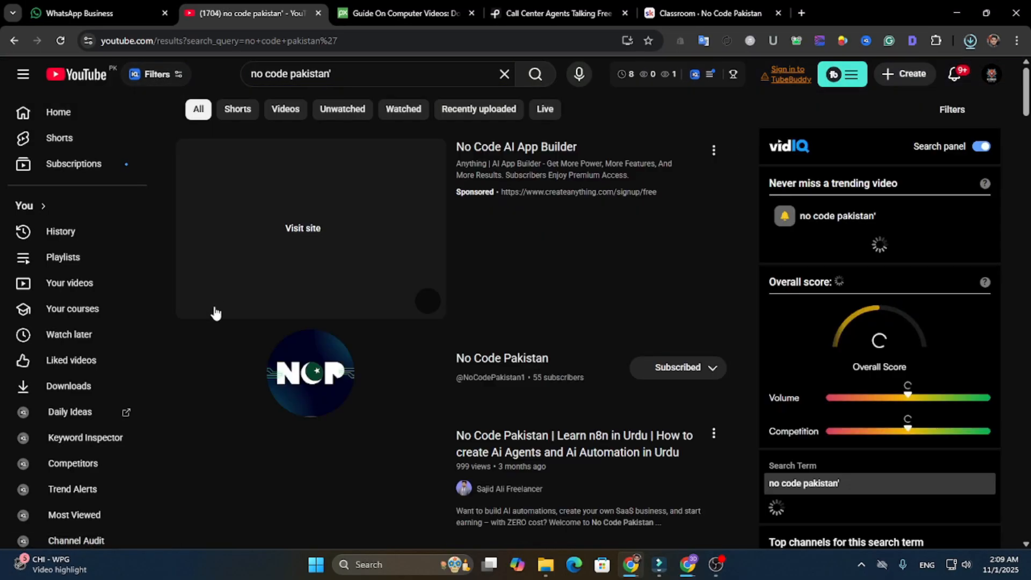
left_click(310, 371)
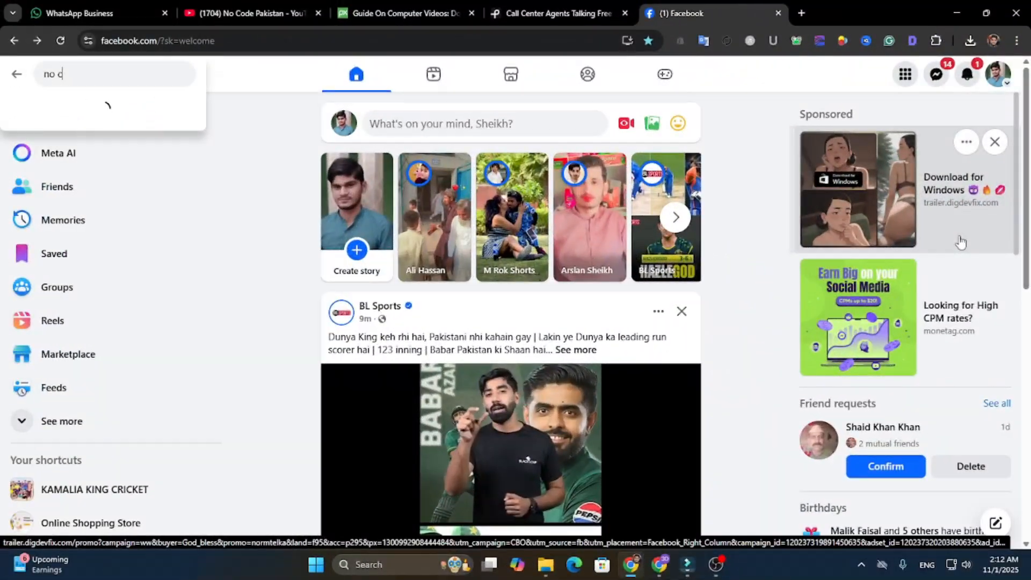
Search Facebook for "no code pakistan", open the No Code Pakistan page, and look through its posts and intro
type("ode")
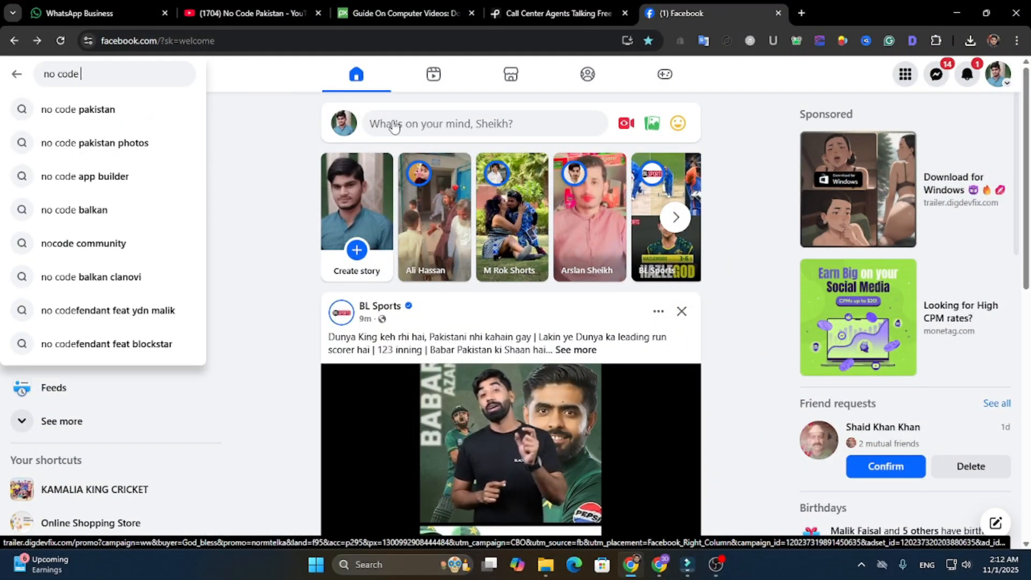
left_click(80, 109)
left_click(470, 156)
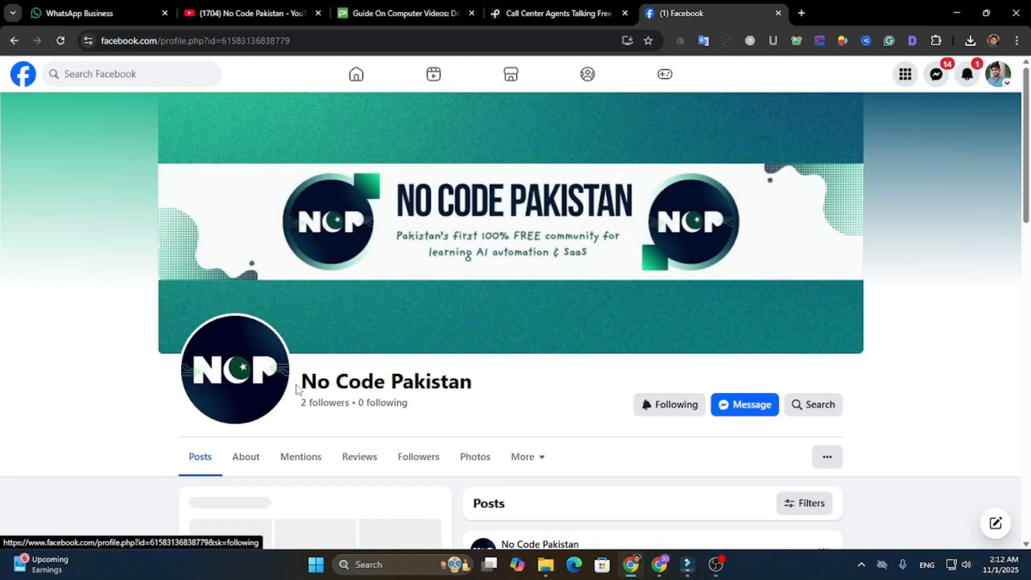
scroll(490, 345, "down", 13)
scroll(295, 264, "up", 10)
scroll(294, 264, "up", 3)
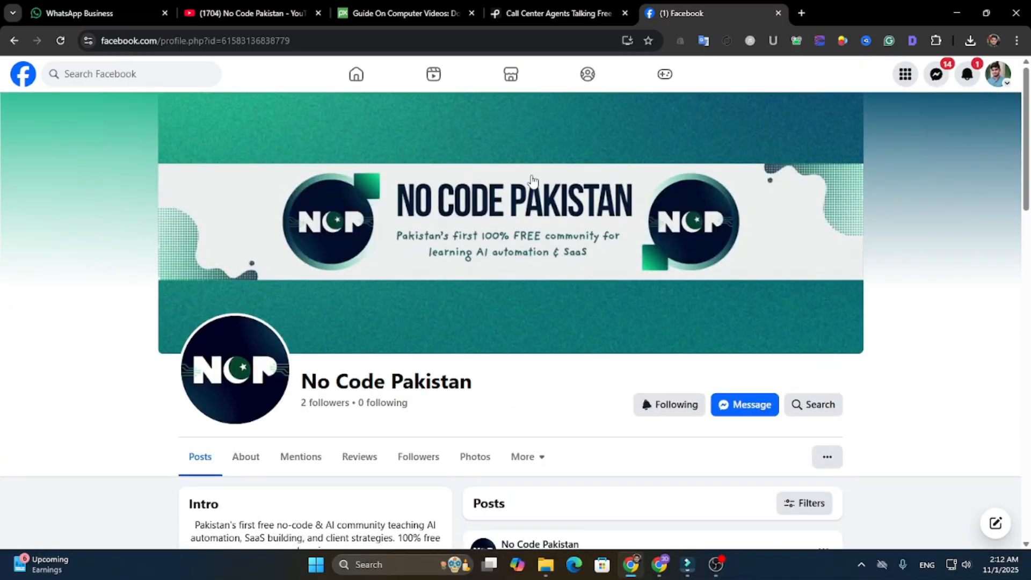
scroll(433, 421, "down", 1)
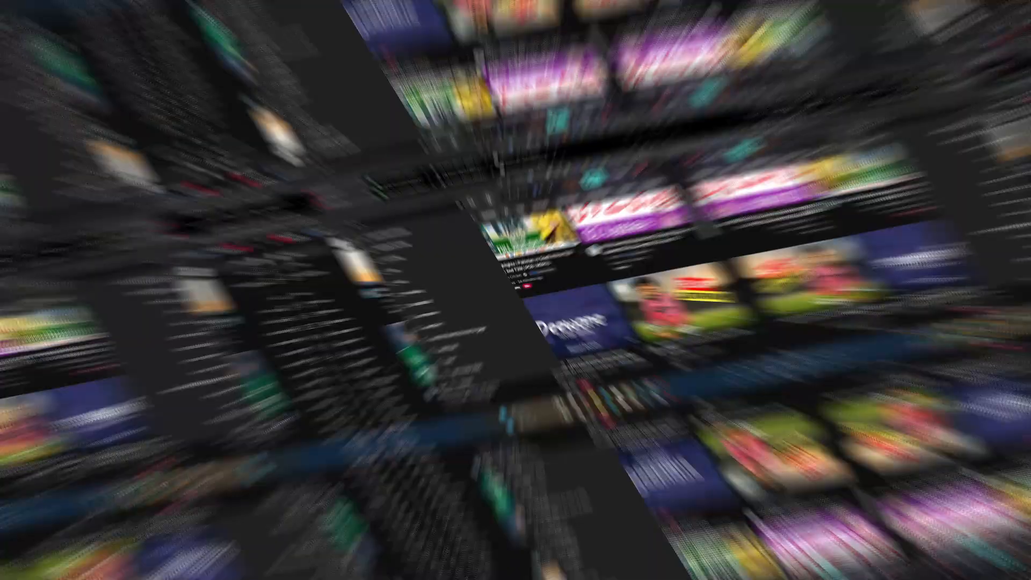
Search YouTube for "no code pakistan'" and open the No Code Pakistan channel from the results
type("ode pakistan'")
key("Return")
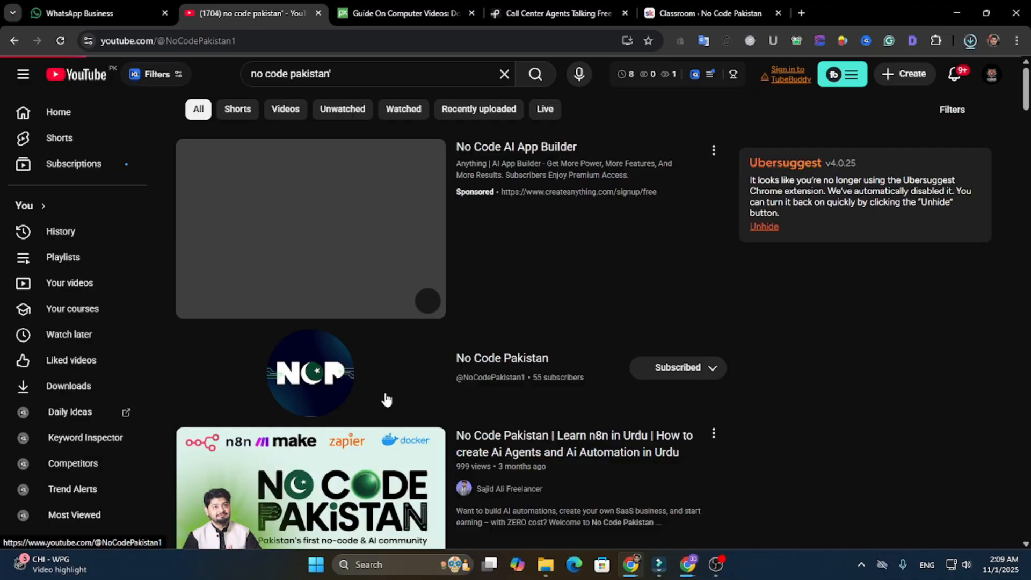
left_click(387, 396)
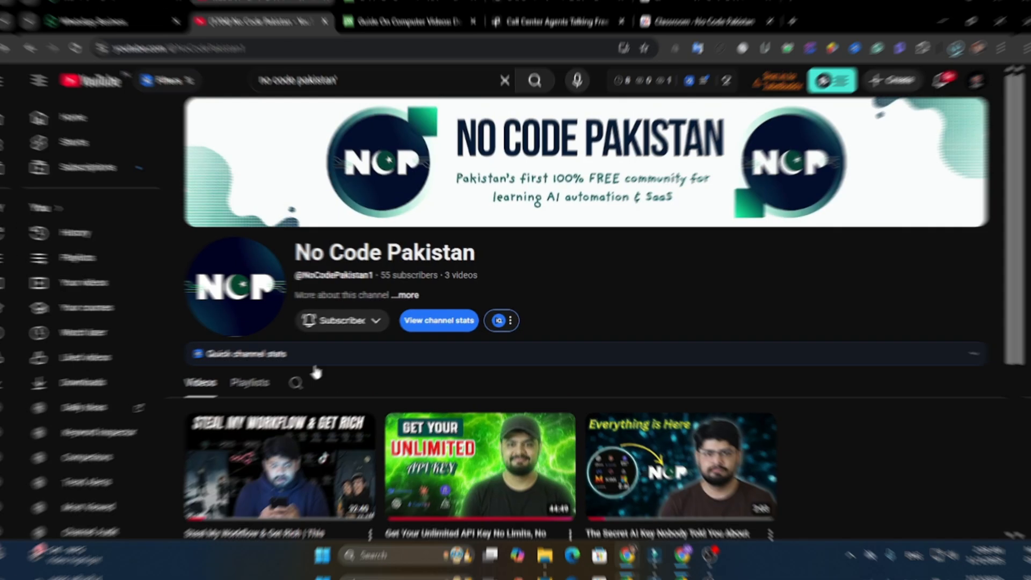